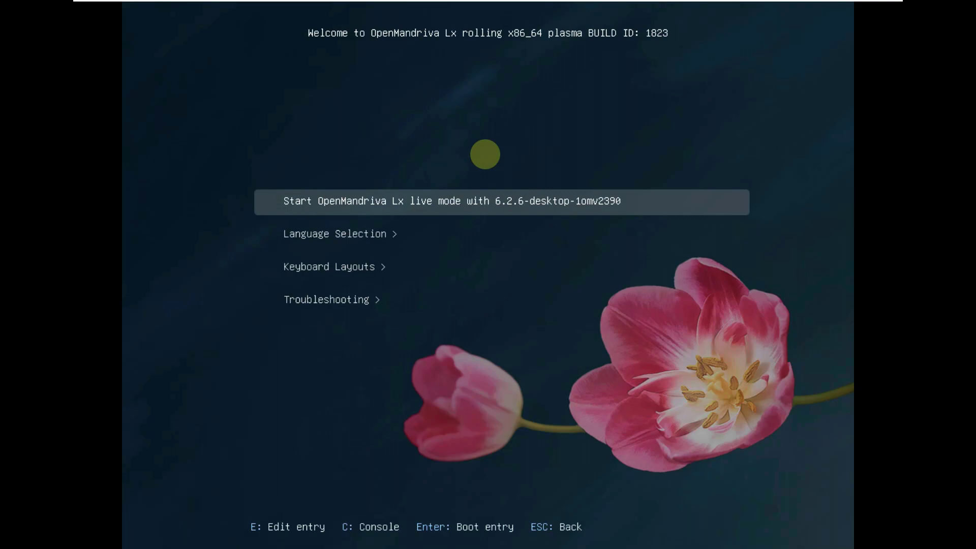
Step: Look over the boot menu entries for live mode, language selection, keyboard layouts and troubleshooting
key(Down)
key(Down)
key(Down)
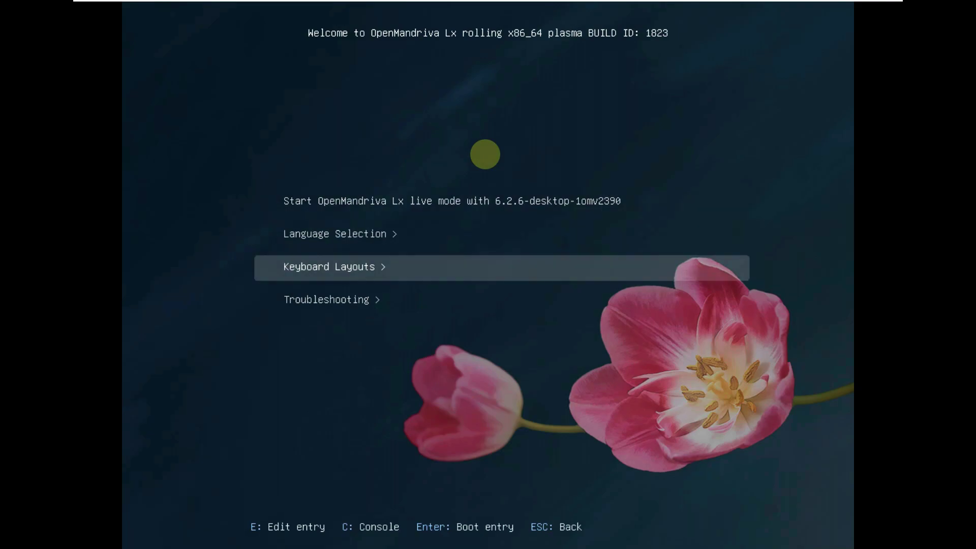
key(Up)
key(Up)
key(Up)
key(Down)
key(Down)
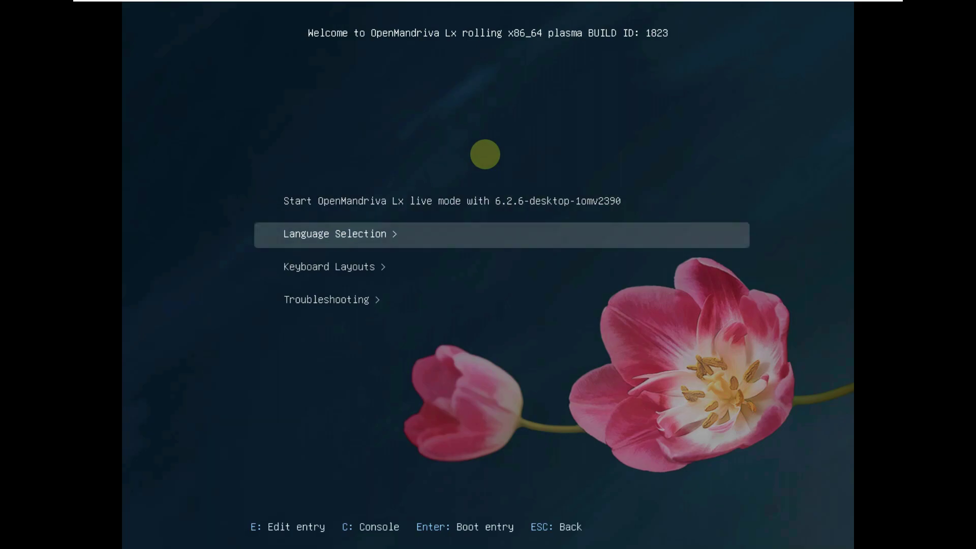
key(Down)
key(Up)
key(Up)
key(Up)
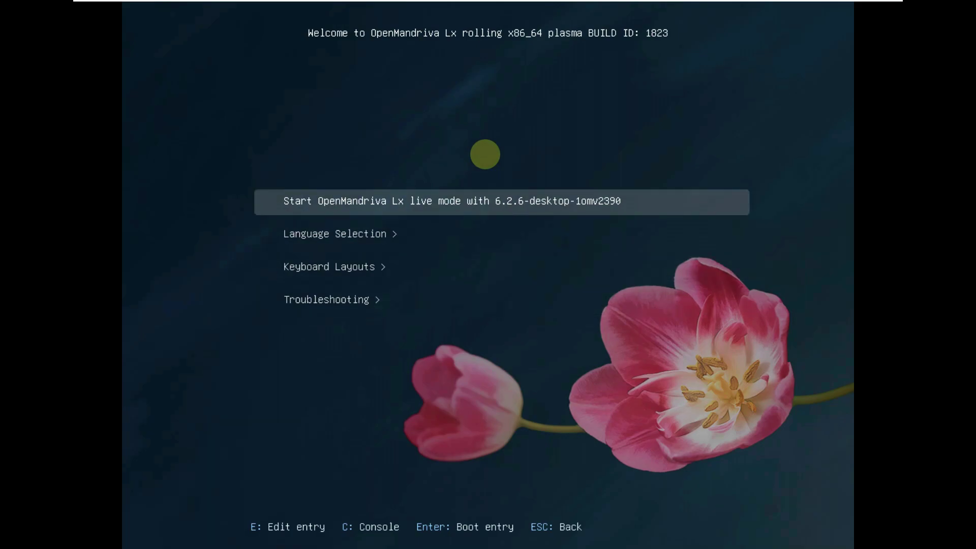
key(Down)
key(Down)
key(Down)
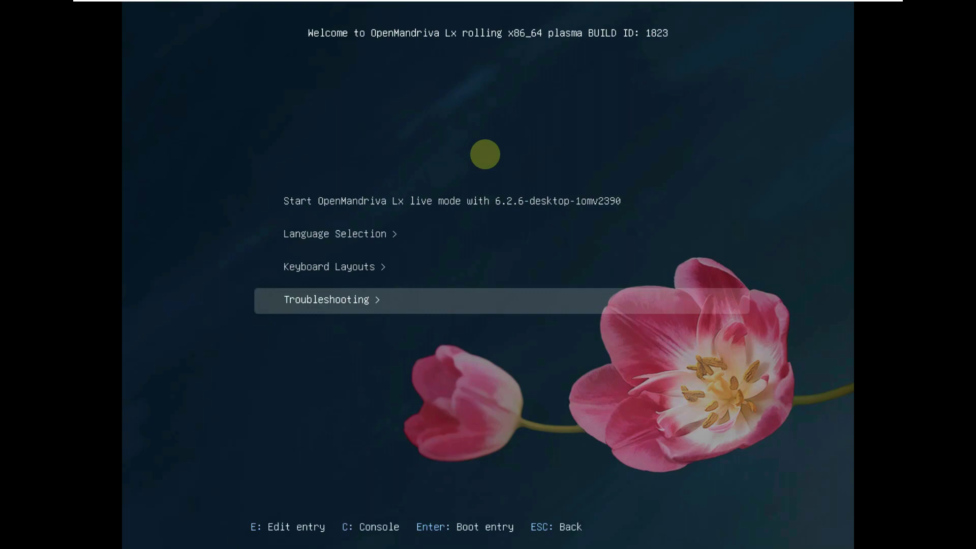
Step: Look through the boot menu's available languages from Afrikaans to Ukrainian, and return to the main boot menu without choosing one
key(Up)
key(Up)
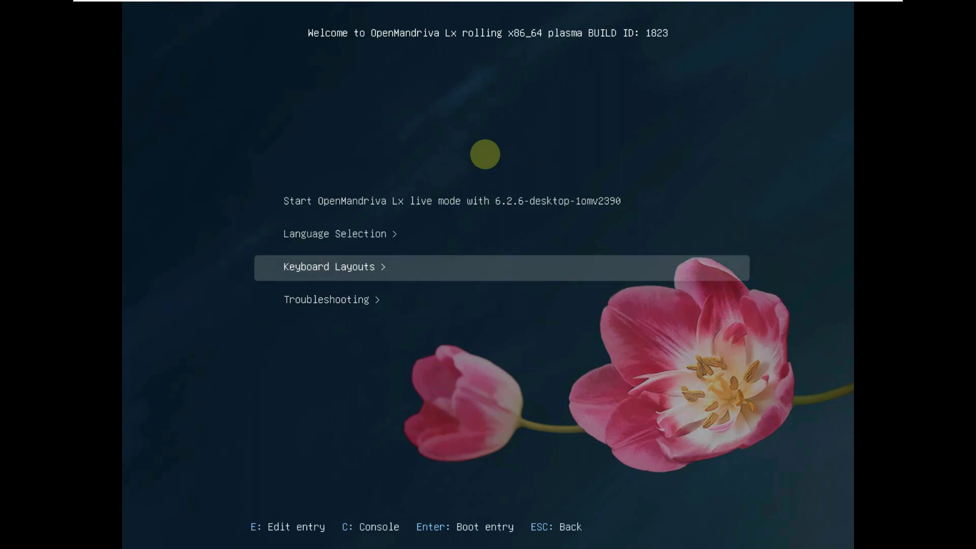
key(Return)
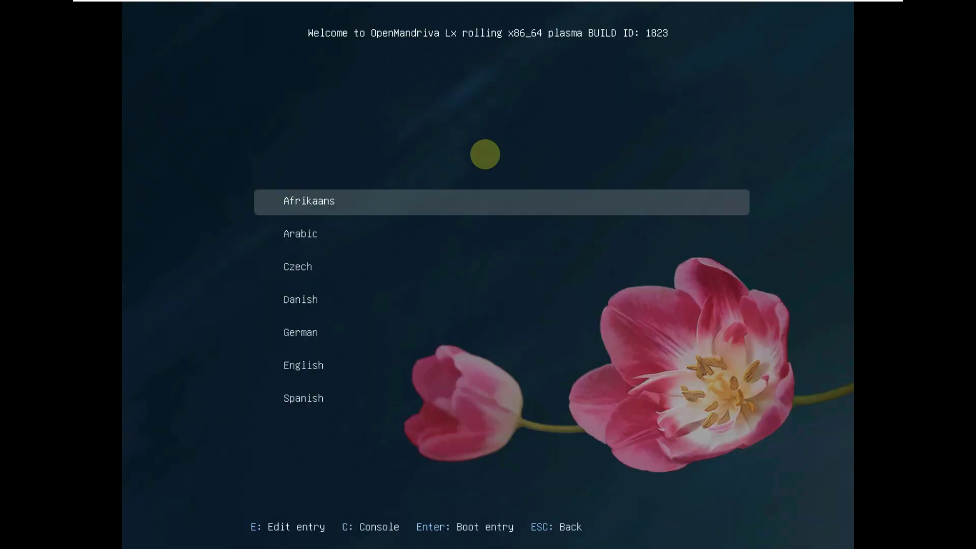
key(Down)
key(Down)
key(Down)
key(Down)
key(Down)
key(Down)
key(Down)
key(Down)
key(Down)
key(Down)
key(Down)
key(Down)
key(Down)
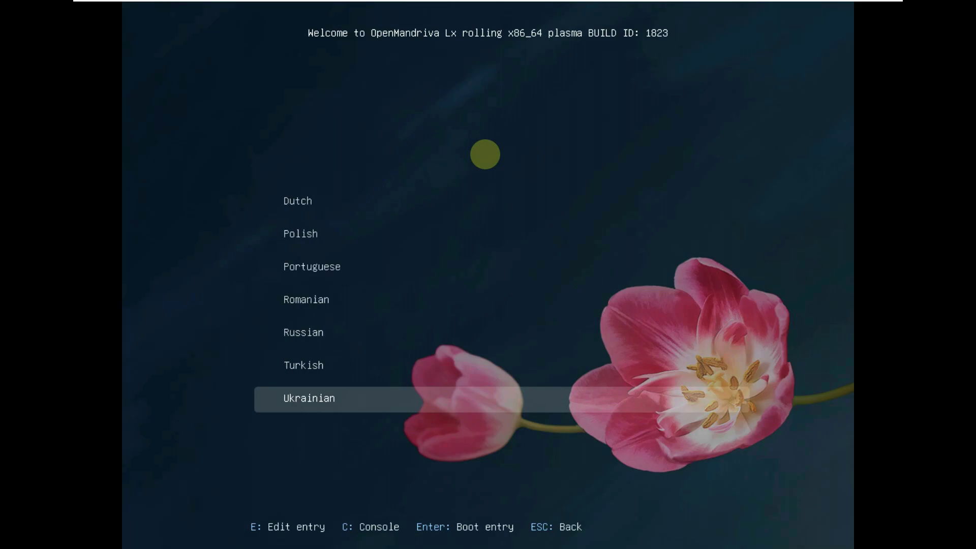
key(Up)
key(Up)
key(Up)
key(Up)
key(Up)
key(Up)
key(Up)
key(Up)
key(Up)
key(Up)
key(Up)
key(Up)
key(Up)
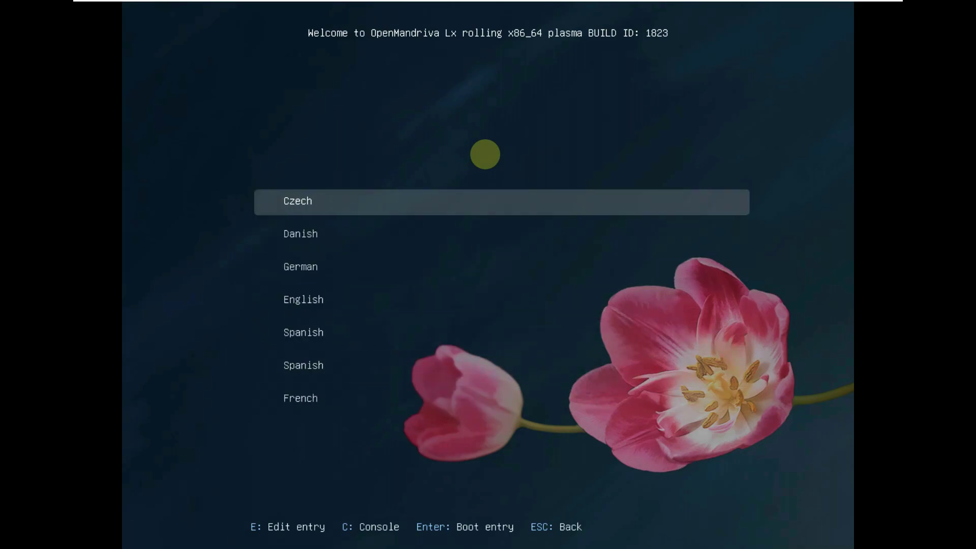
key(Down)
key(Down)
key(Down)
key(Down)
key(Down)
key(Down)
key(Down)
key(Down)
key(Down)
key(Down)
key(Down)
key(Down)
key(Down)
key(Down)
key(Down)
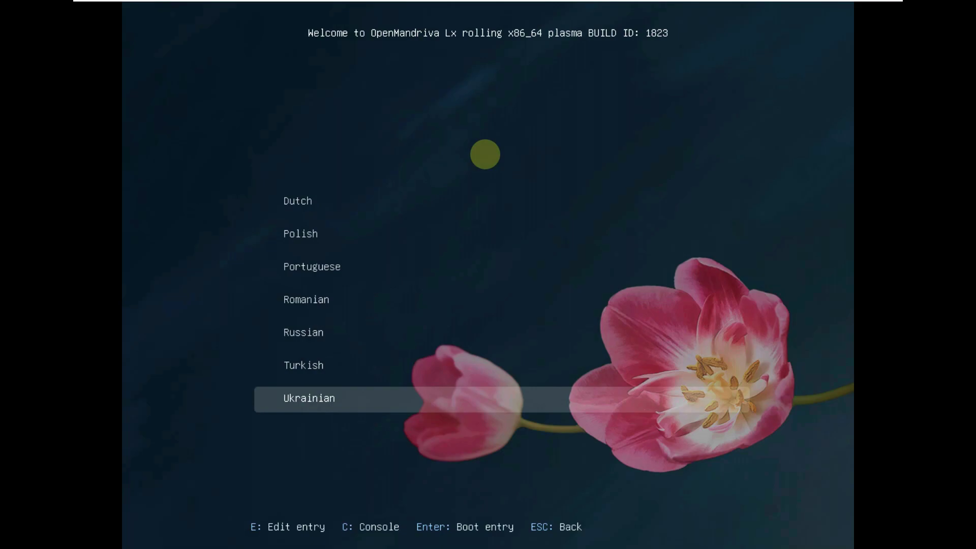
key(Escape)
Step: Look through the boot menu's available keyboard layouts, and return to the main boot menu without choosing one
key(Down)
key(Down)
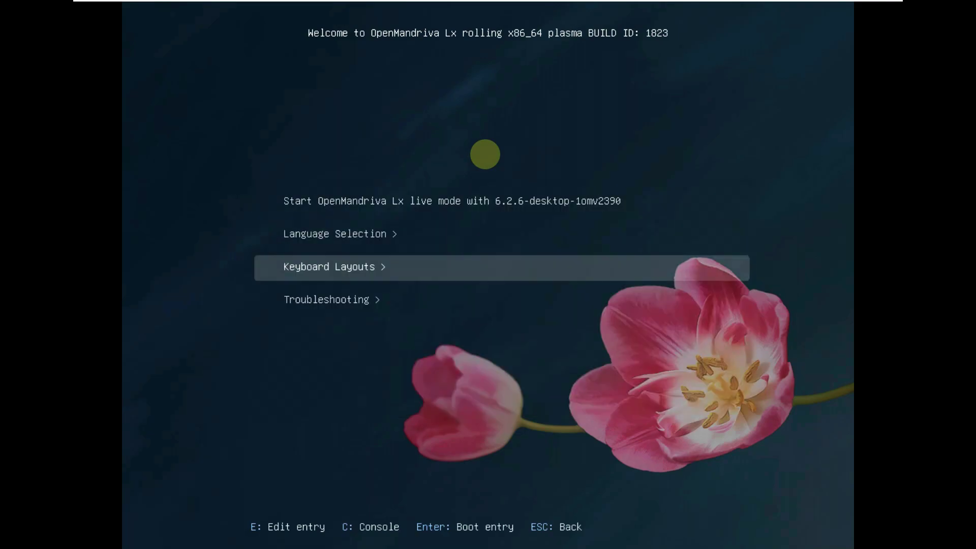
key(Return)
key(Down)
key(Down)
key(Down)
key(Down)
key(Down)
key(Down)
key(Down)
key(Down)
key(Down)
key(Down)
key(Down)
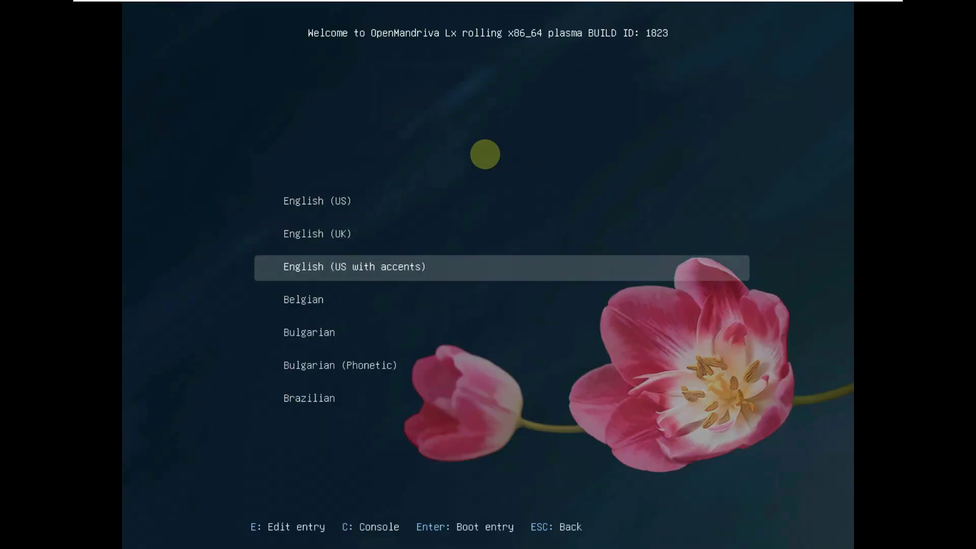
key(Down)
key(Down)
key(Down)
key(Down)
key(Down)
key(Down)
key(Down)
key(Down)
key(Down)
key(Down)
key(Down)
key(Down)
key(Down)
key(Down)
key(Down)
key(Down)
key(Down)
key(Down)
key(Down)
key(Down)
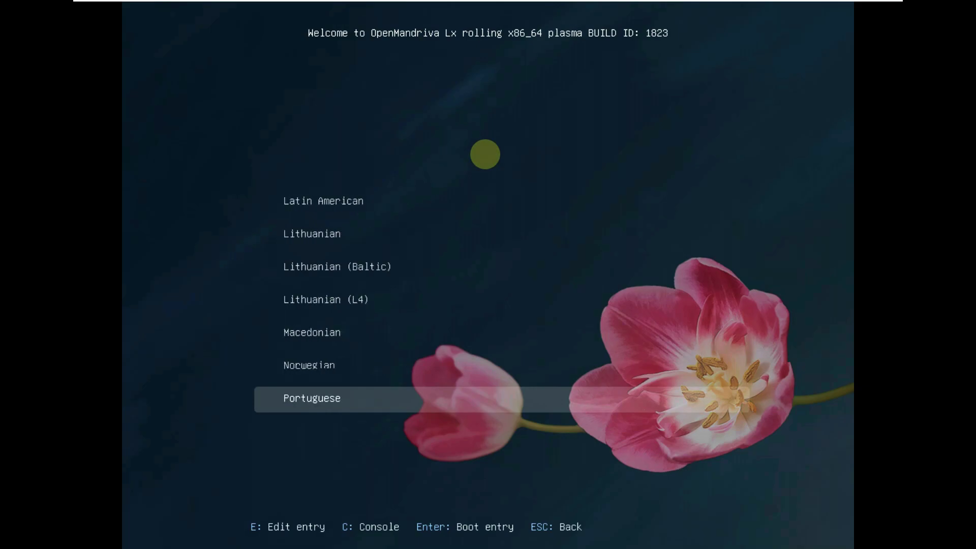
key(Down)
key(Down)
key(Down)
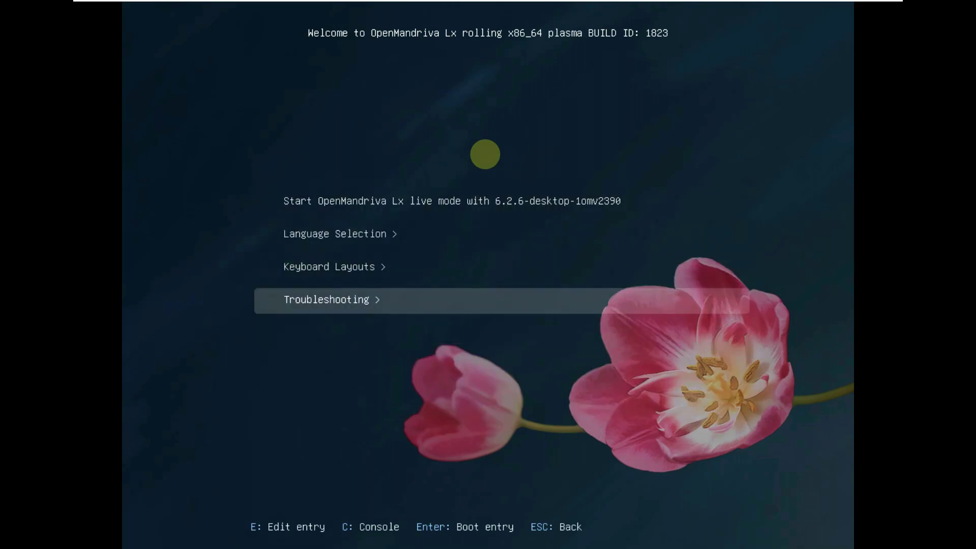
Step: Boot OpenMandriva Lx in live mode with the 6.2.6-desktop-1omv2390 kernel
key(Up)
key(Up)
key(Up)
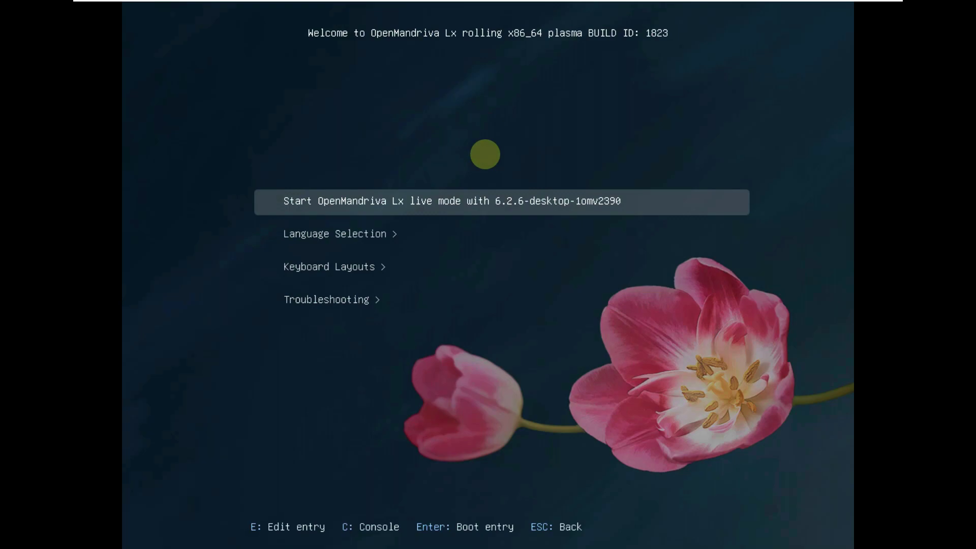
key(Return)
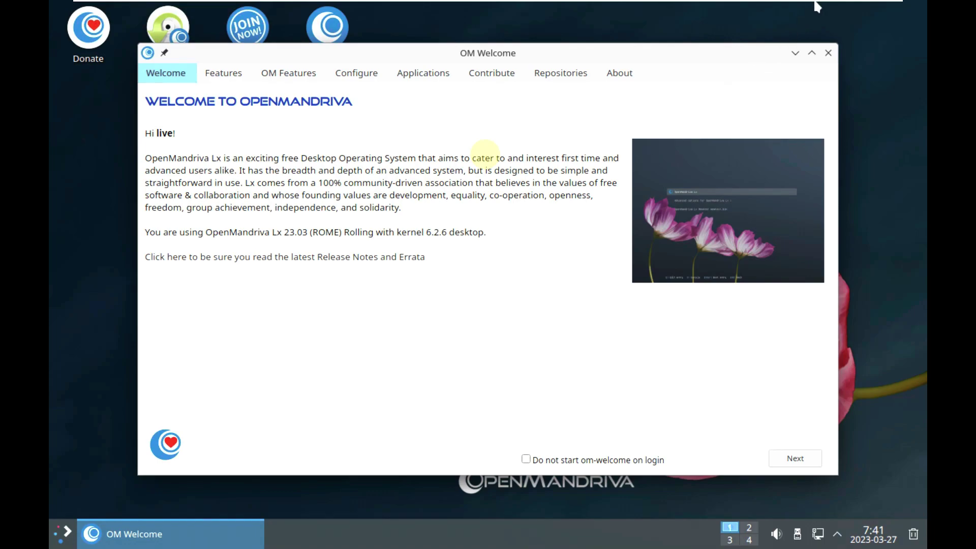
Step: Turn off stretching of the virtual machine's screen so the guest desktop is shown at its actual size
click(857, 4)
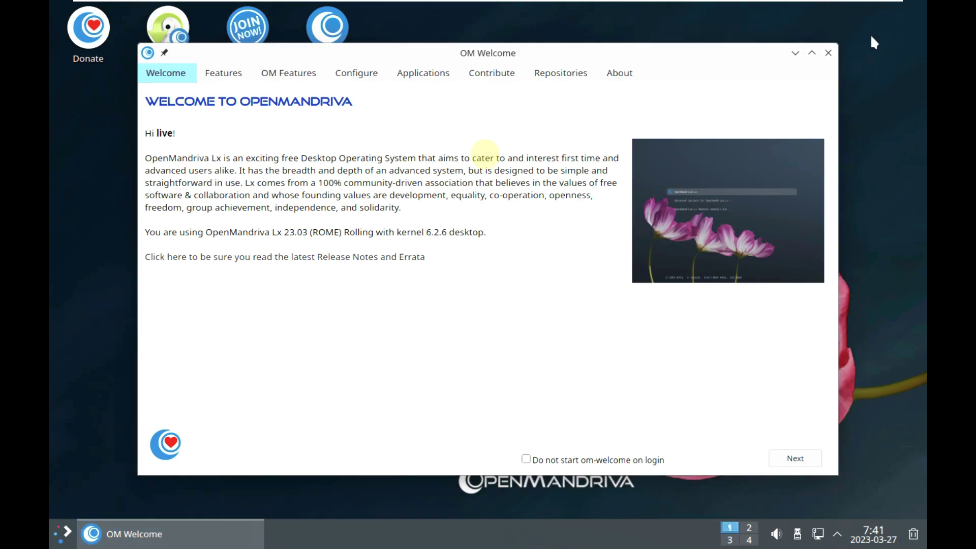
click(549, 45)
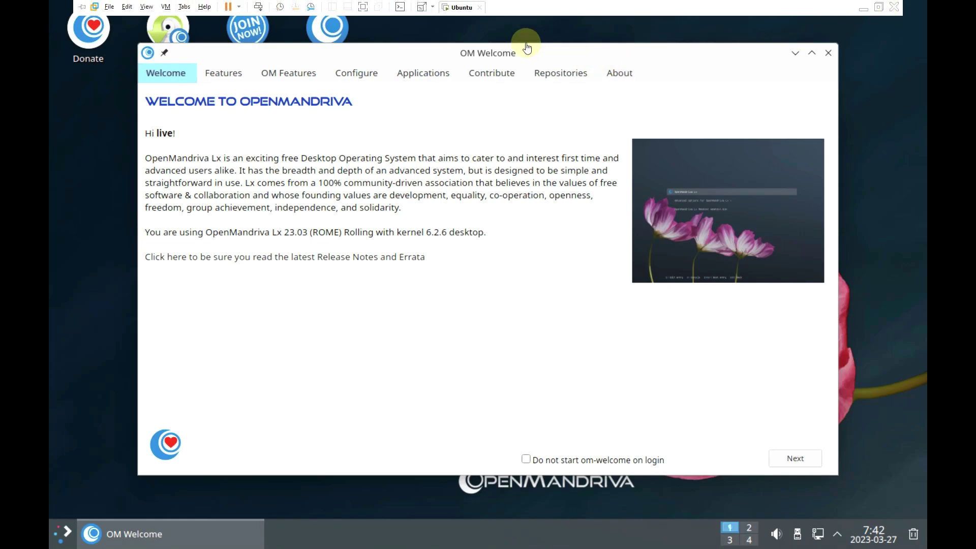
click(422, 7)
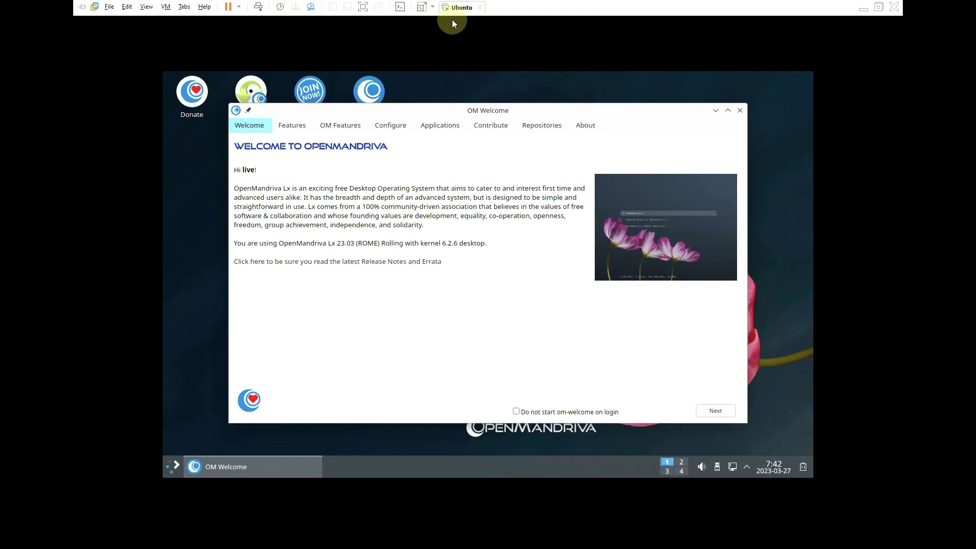
Step: Set the desktop's display resolution to 1920x1080 (16:9) and keep the new display configuration
right_click(771, 106)
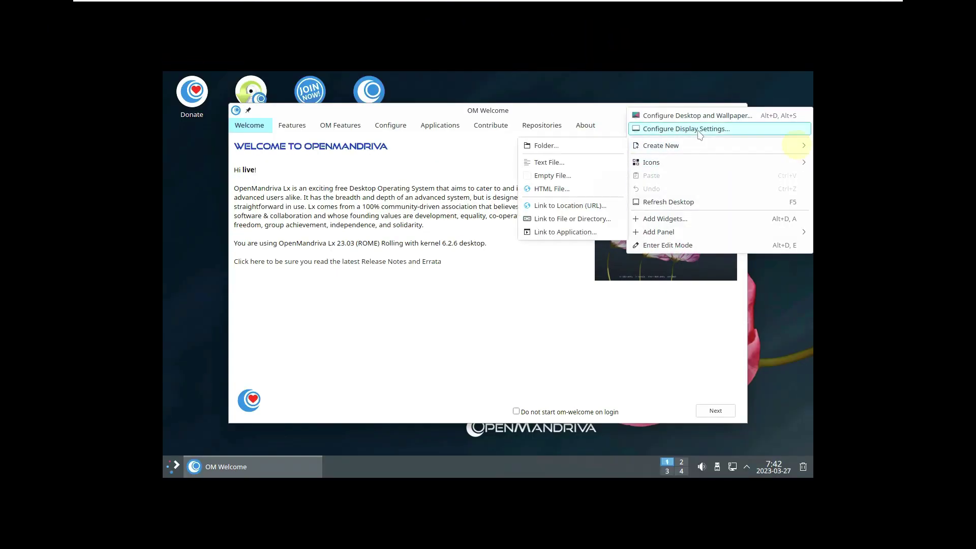
click(700, 130)
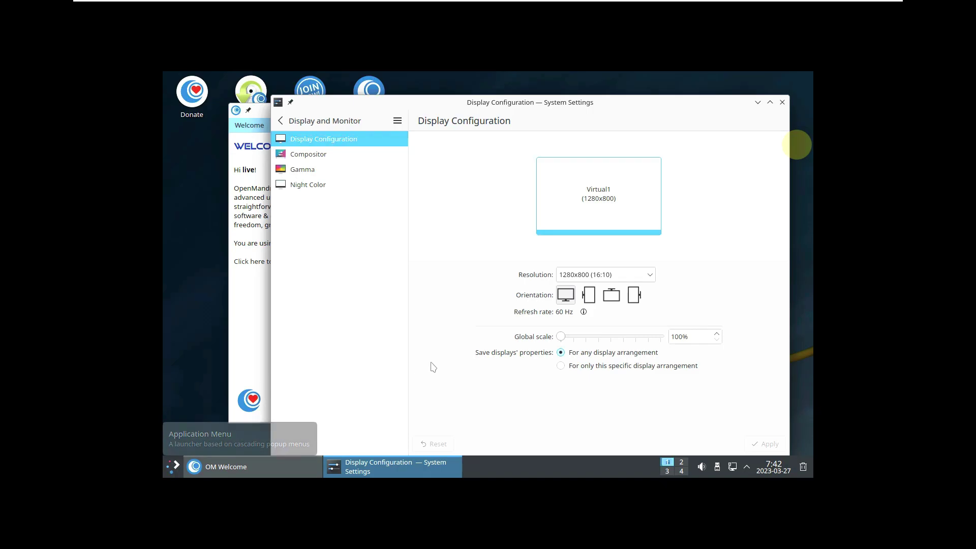
click(588, 277)
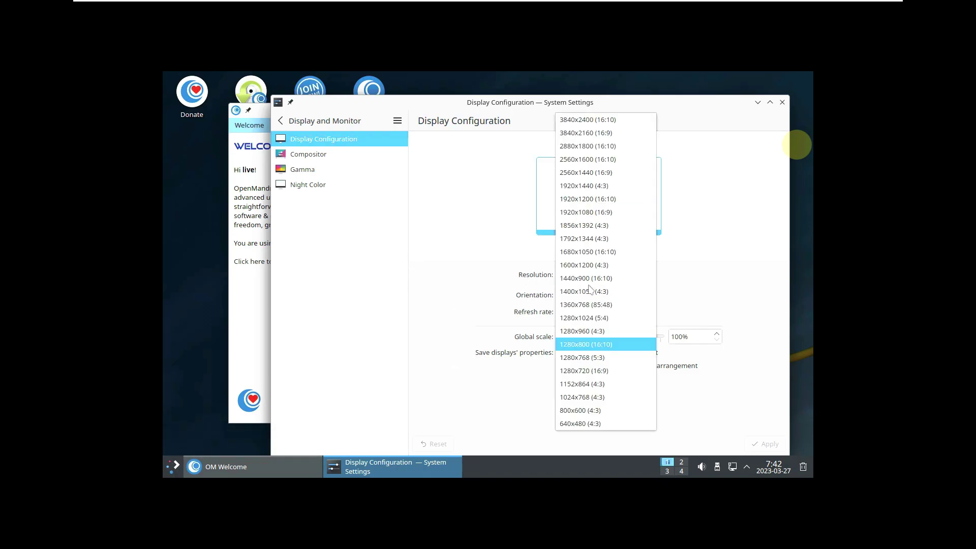
click(586, 212)
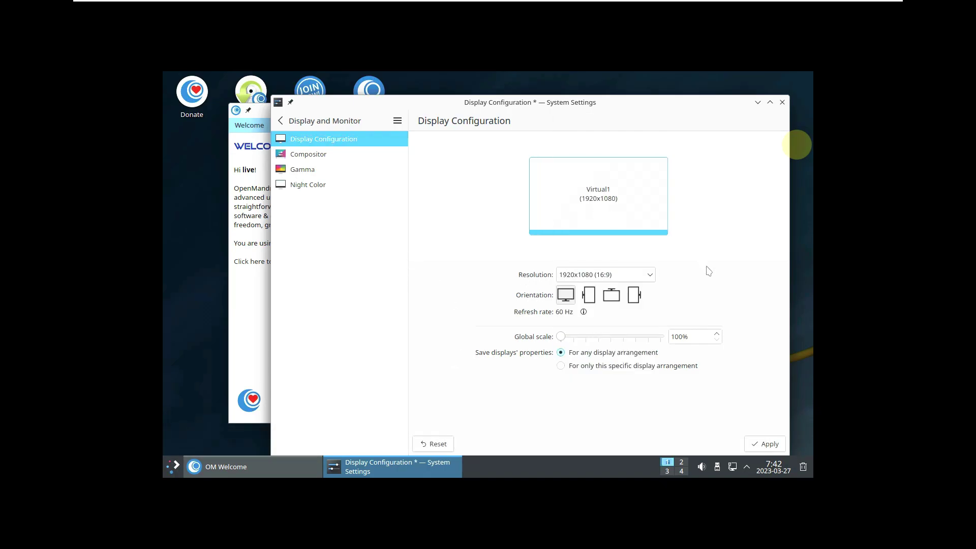
click(767, 444)
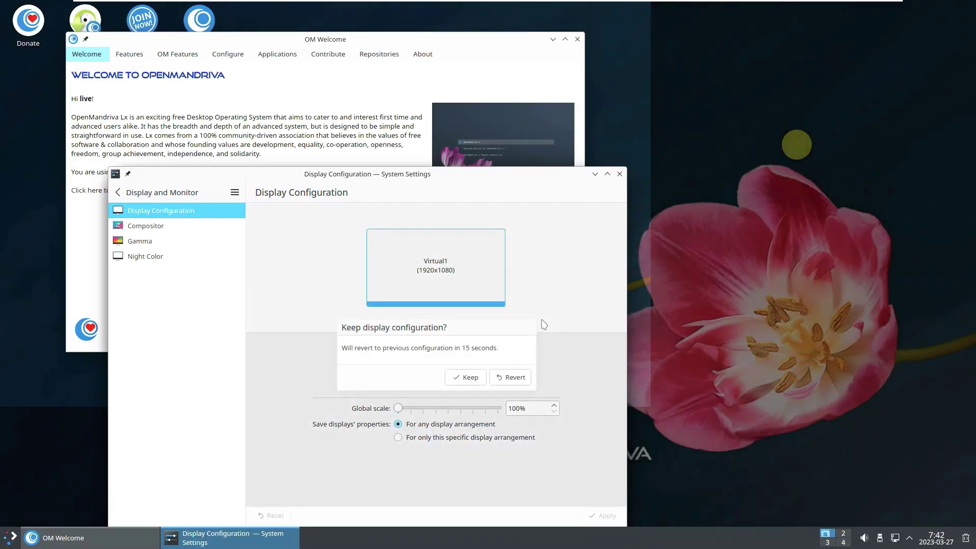
click(465, 377)
Step: Move System Settings toward the middle of the desktop and examine the KDE Plasma version in About this System
drag(469, 176, 606, 118)
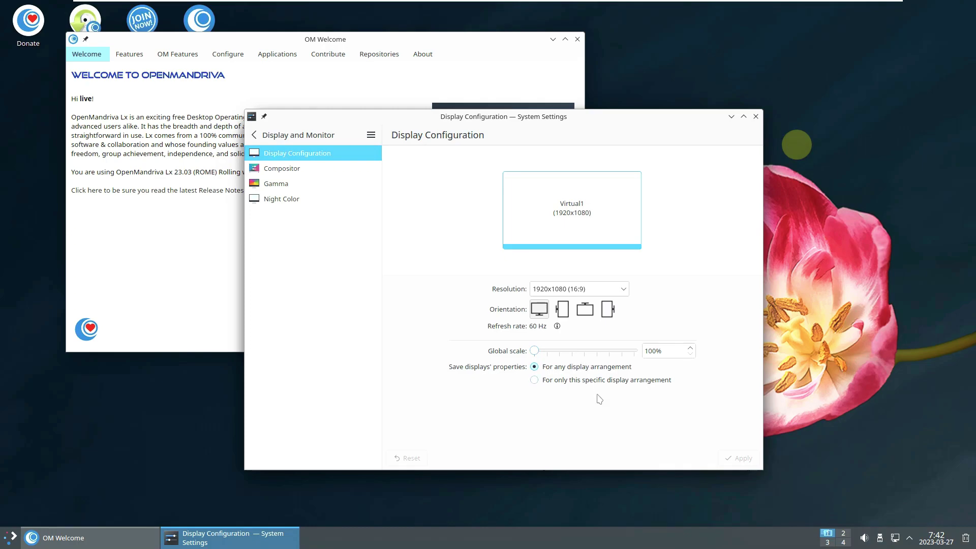
click(325, 140)
scroll(356, 330, down, 3)
click(328, 438)
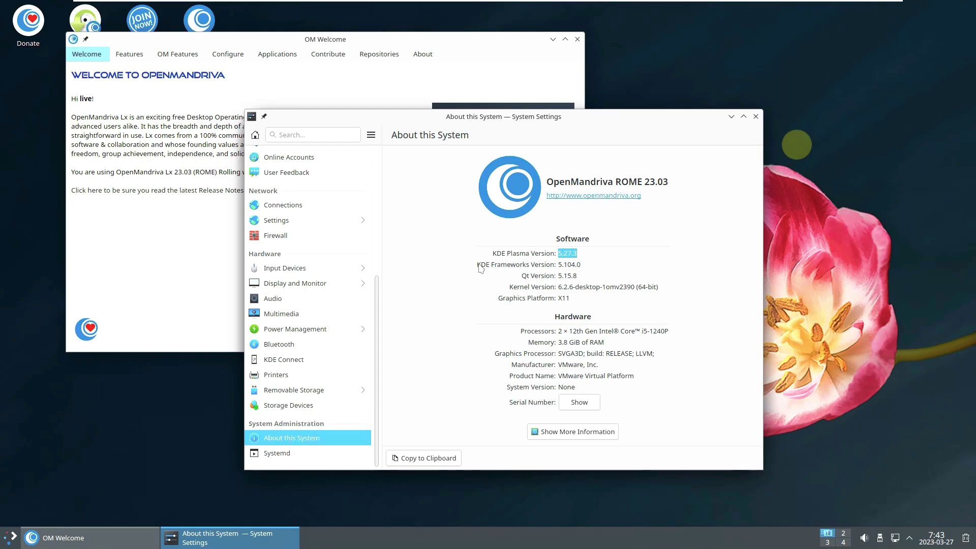
drag(575, 257, 587, 262)
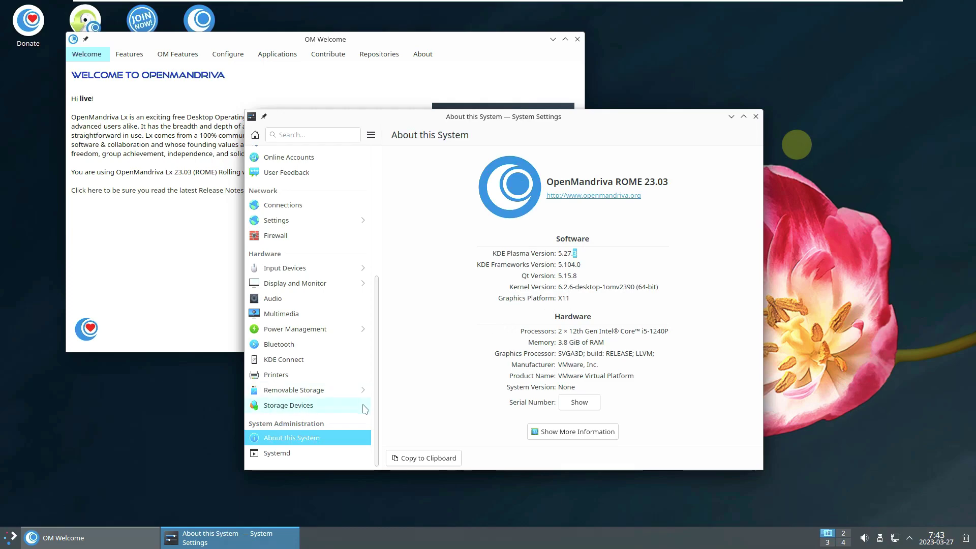
Step: Include inactive and unloaded units in the Systemd settings' unit list, and look through its sections and all system units
click(305, 452)
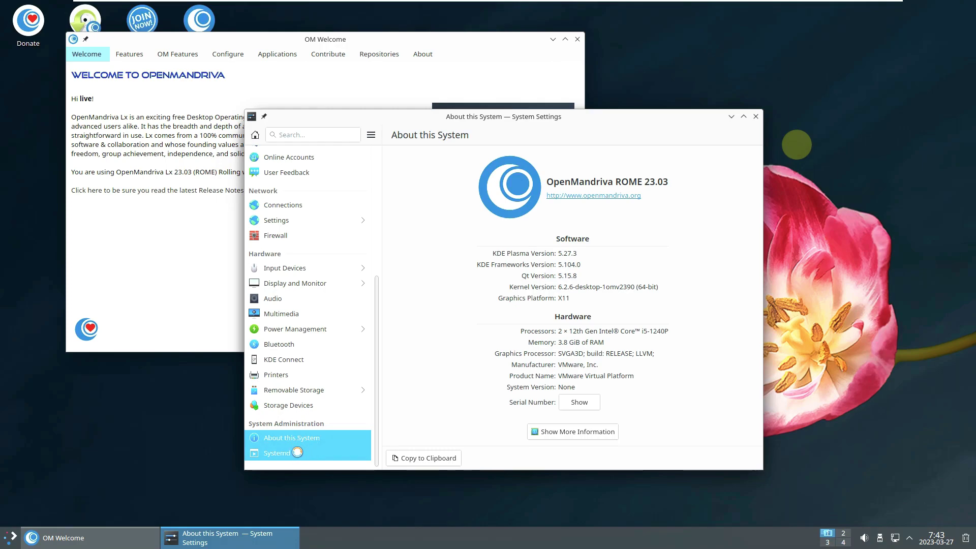
click(468, 180)
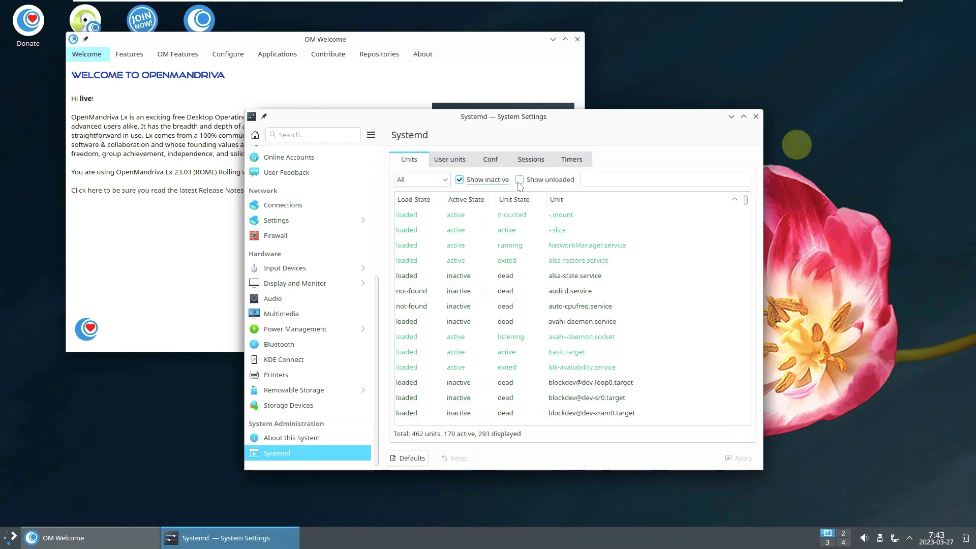
click(461, 160)
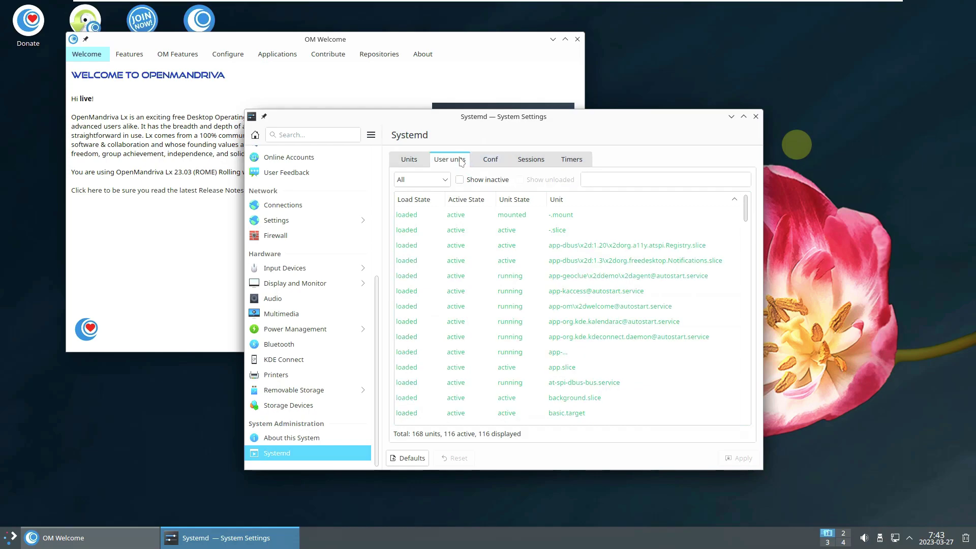
click(491, 162)
click(529, 161)
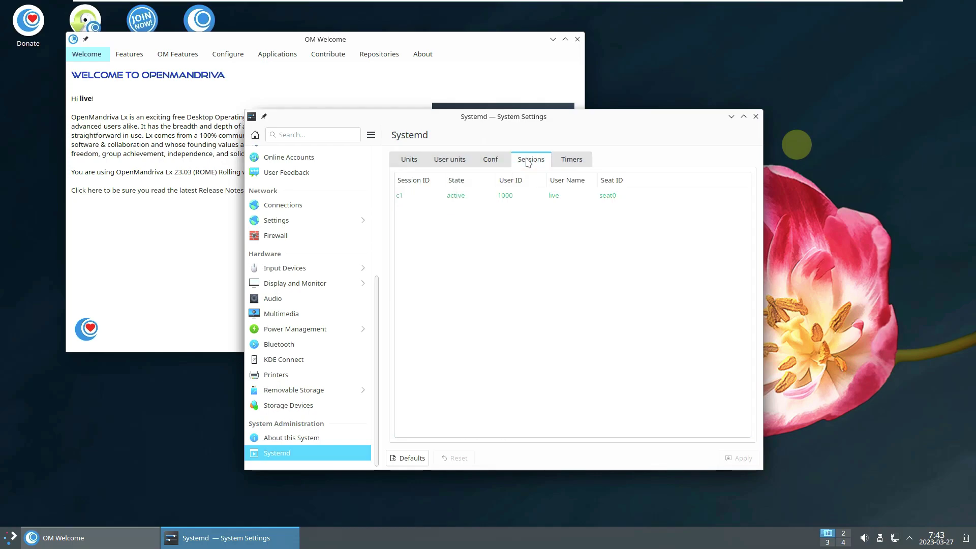
click(572, 160)
click(409, 159)
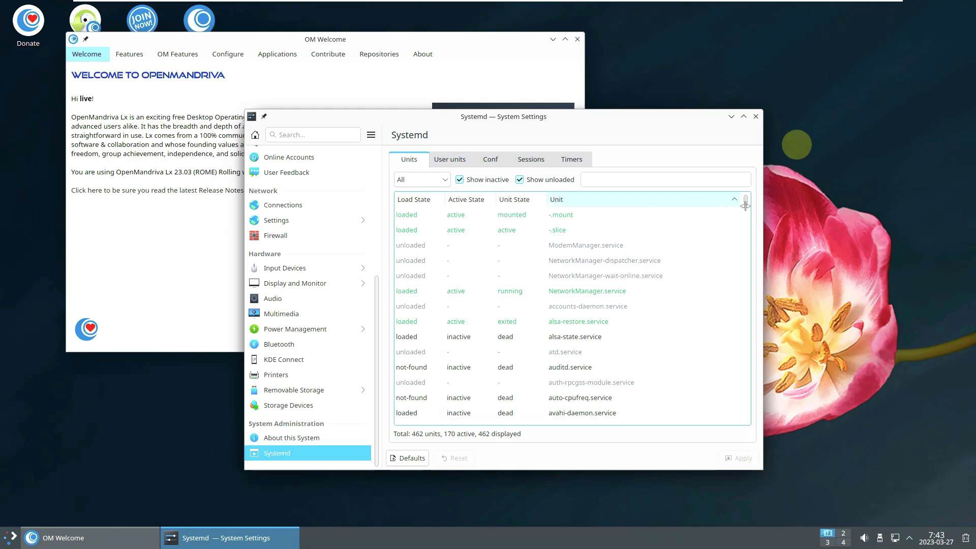
drag(746, 201, 746, 422)
Step: Examine the Systemd user units, the system.conf configuration items, the sessions and the timers
click(450, 159)
click(488, 159)
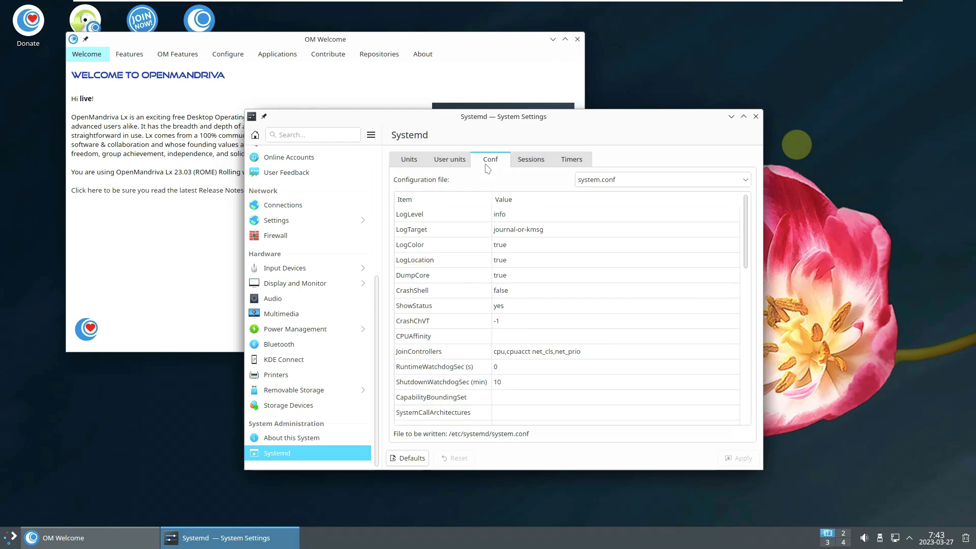
scroll(748, 298, down, 3)
scroll(748, 298, down, 5)
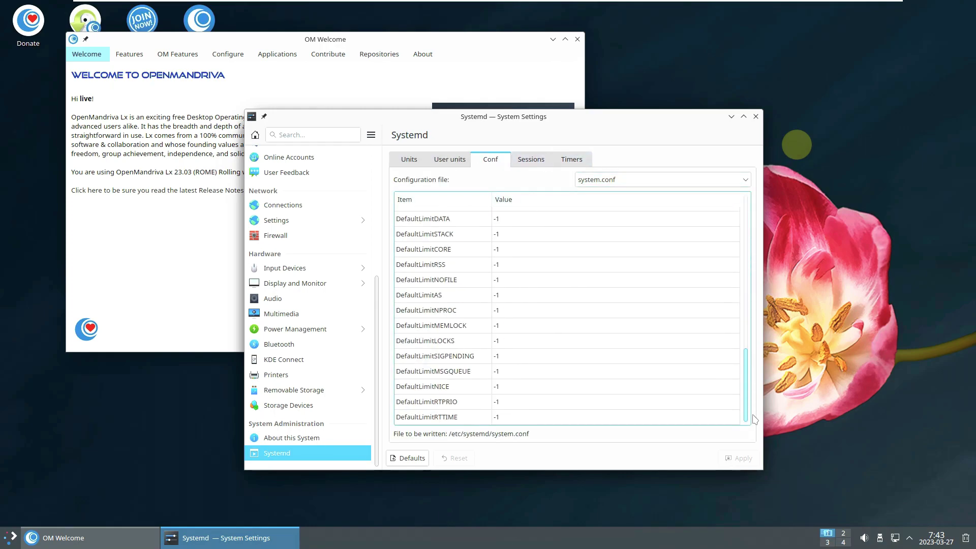
click(530, 159)
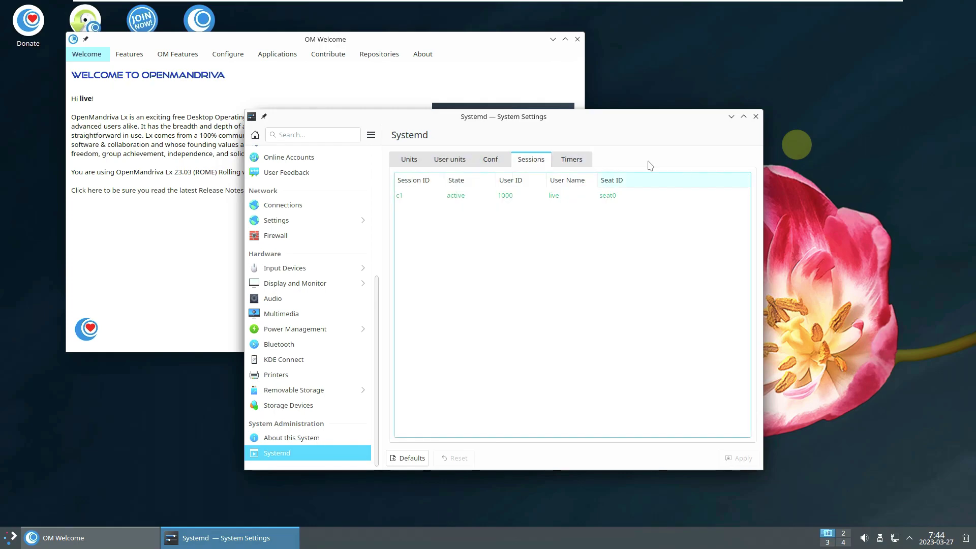
click(571, 159)
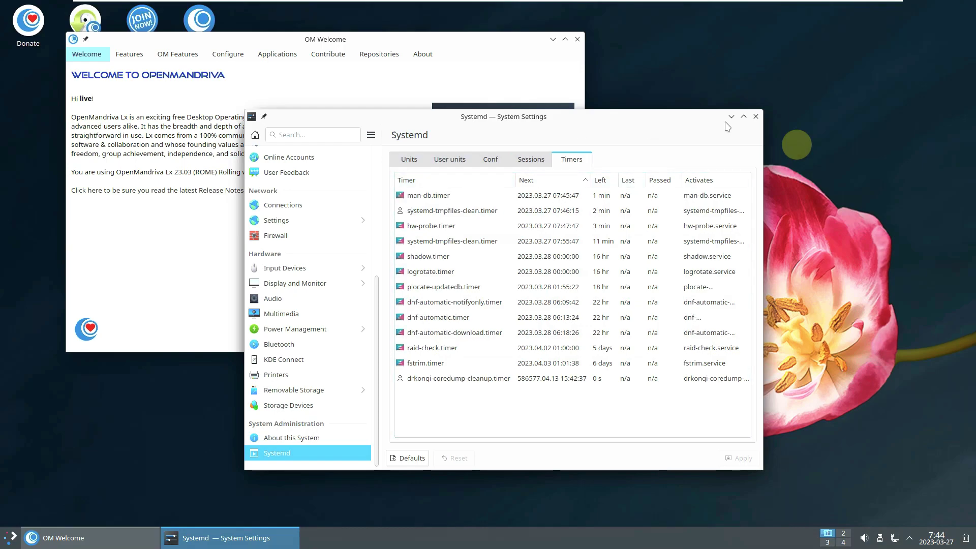
Step: Close System Settings, move the OM Welcome window to the middle of the desktop and view its About page
click(755, 117)
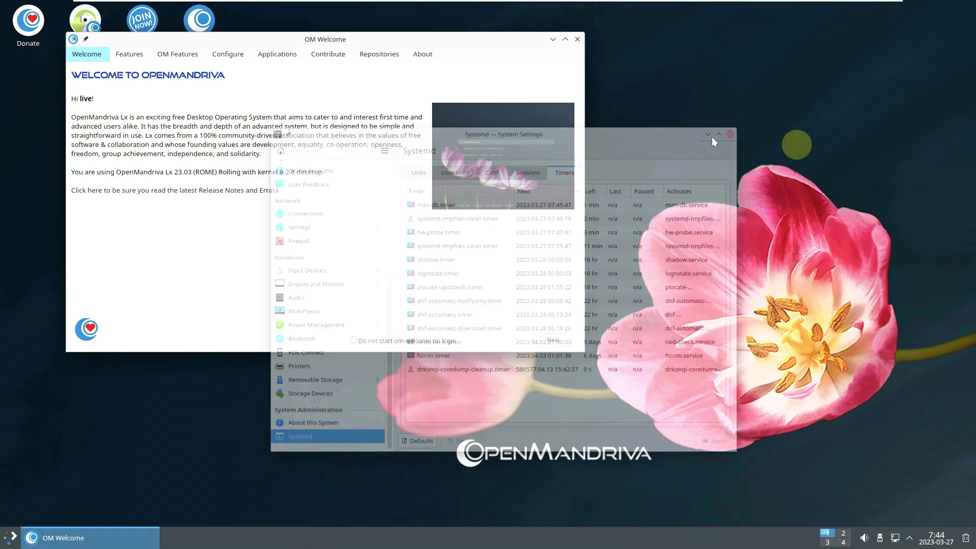
drag(406, 40, 588, 95)
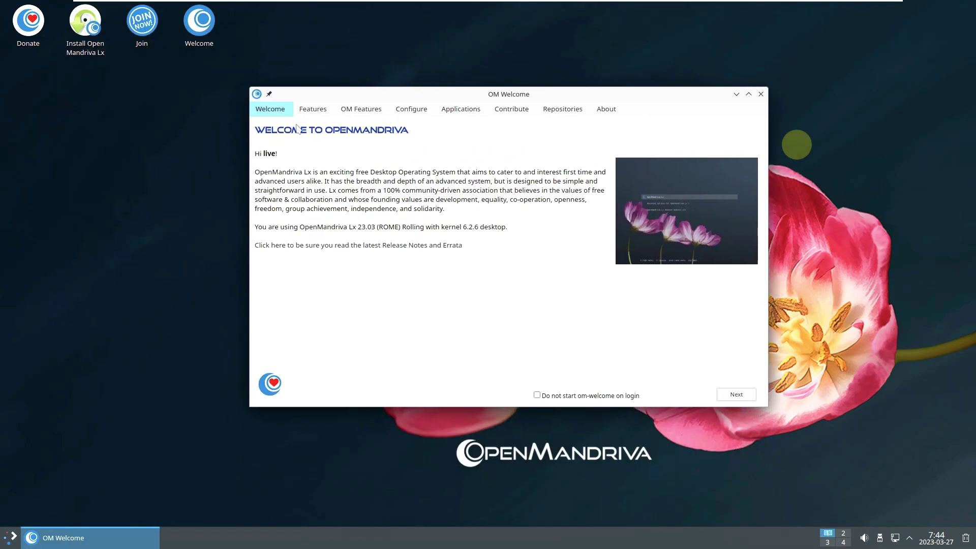
click(606, 108)
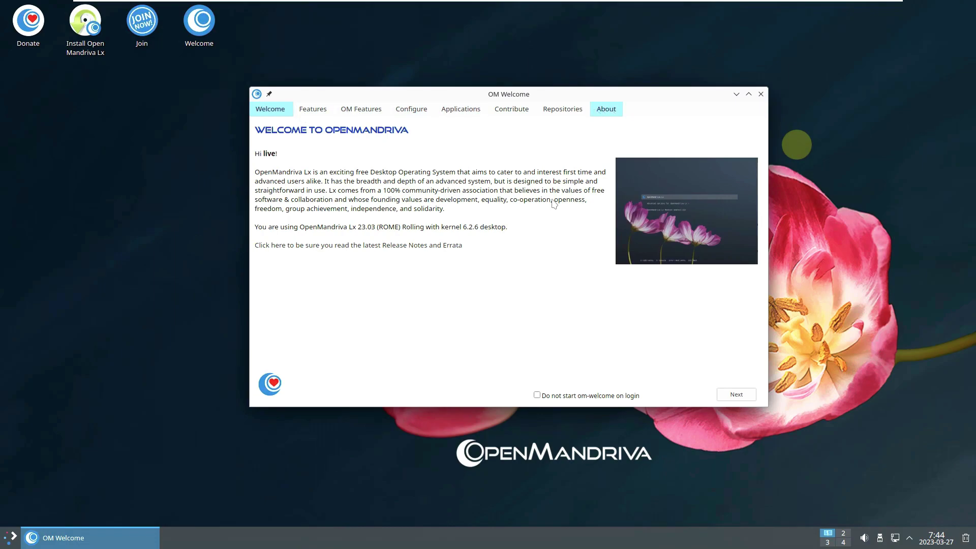
click(607, 110)
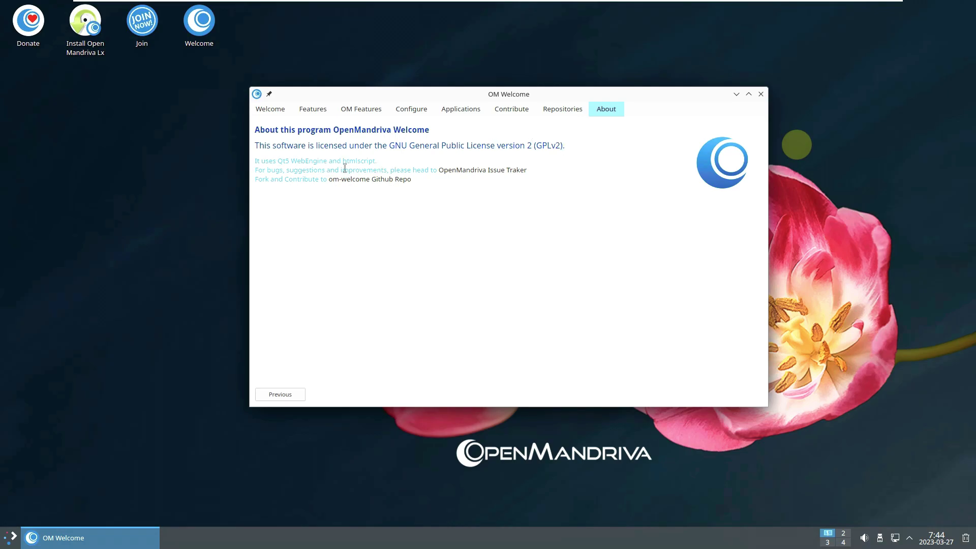
Step: Examine the Welcome page's user name and highlight "OpenMandriva Lx 23.03 (ROME)" in its release text
click(285, 114)
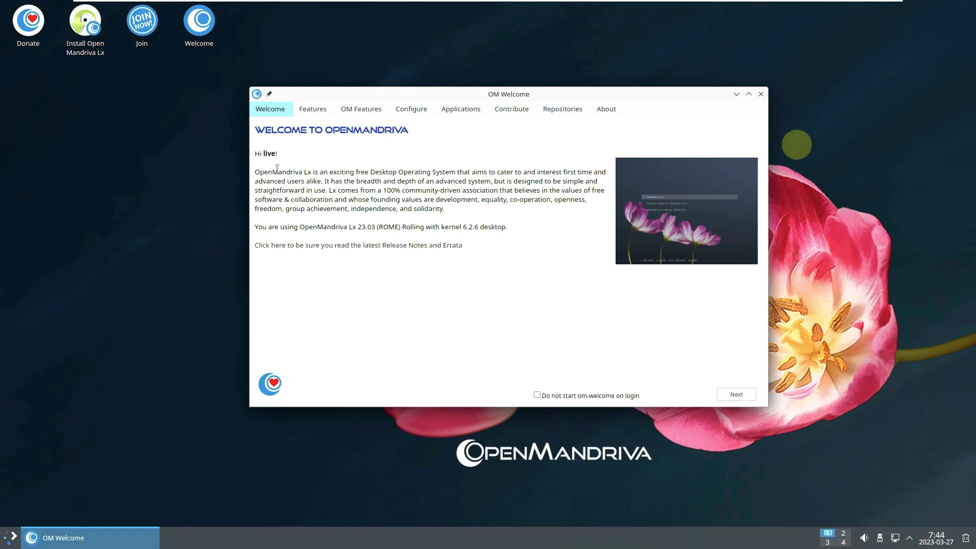
drag(280, 154, 262, 154)
click(314, 160)
drag(263, 152, 273, 152)
drag(402, 227, 301, 229)
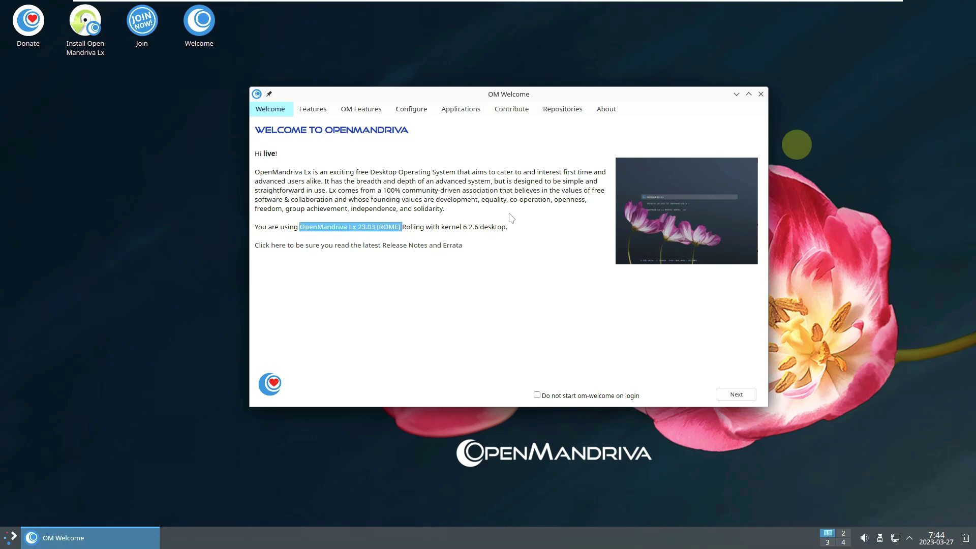
Step: Review OM Welcome's Features, OM Features, Configure, Applications, Contribute and Repositories pages, and close OM Welcome
click(313, 109)
click(320, 174)
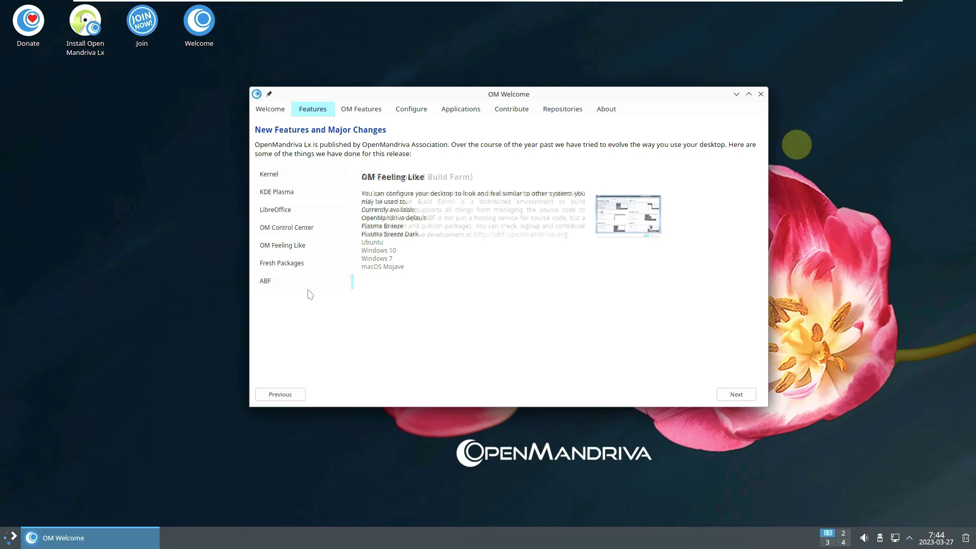
click(371, 113)
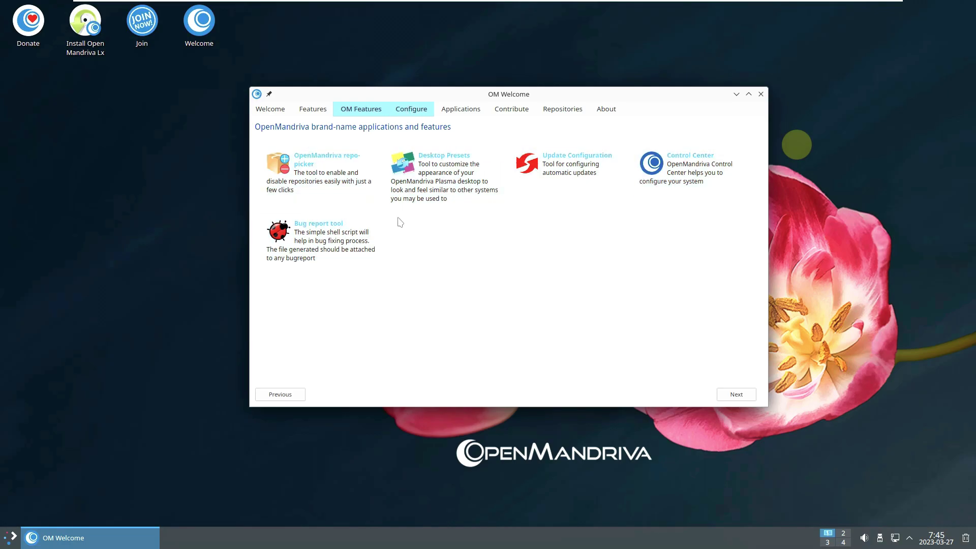
click(426, 110)
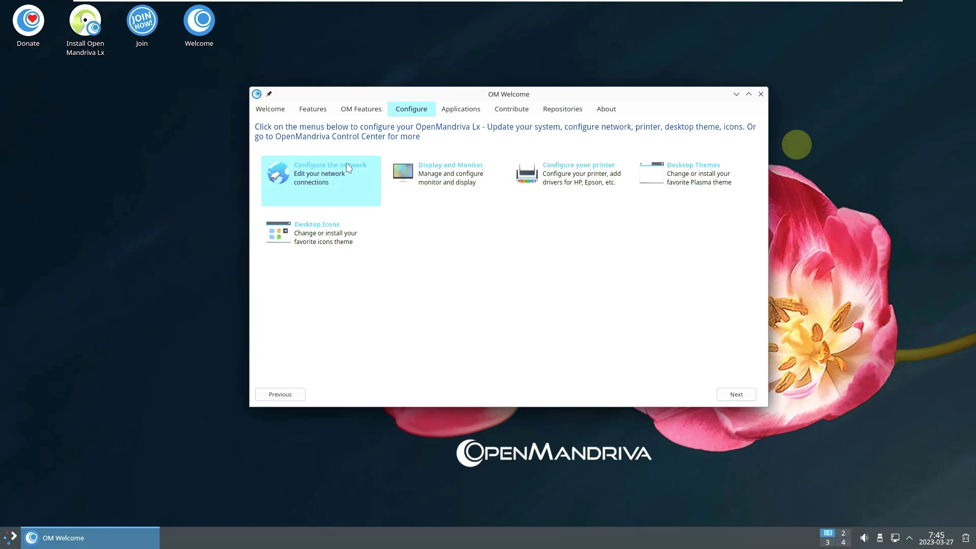
click(461, 114)
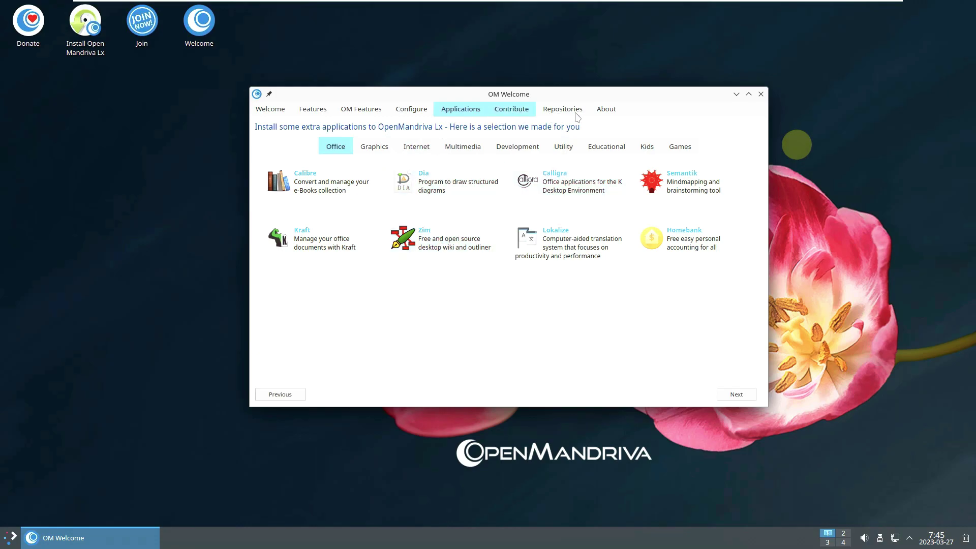
click(509, 113)
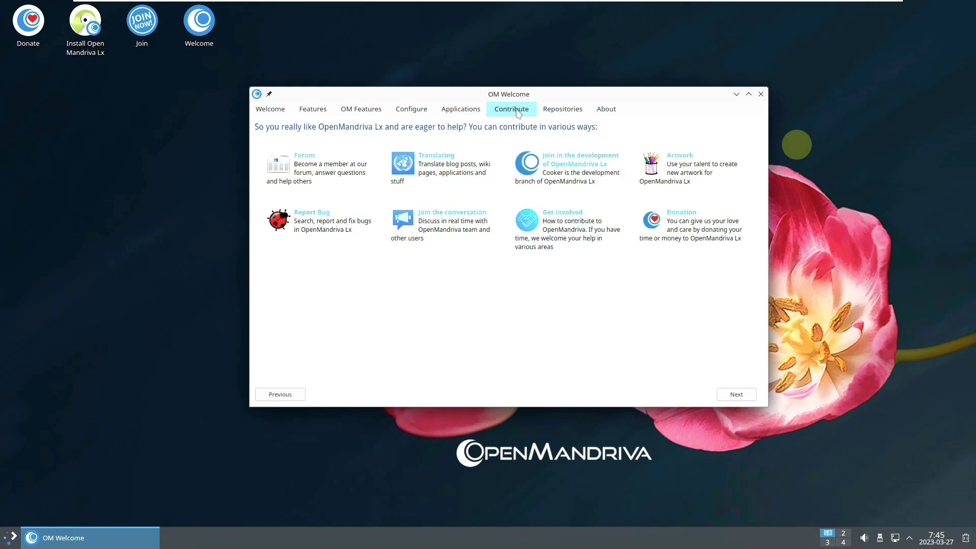
click(544, 109)
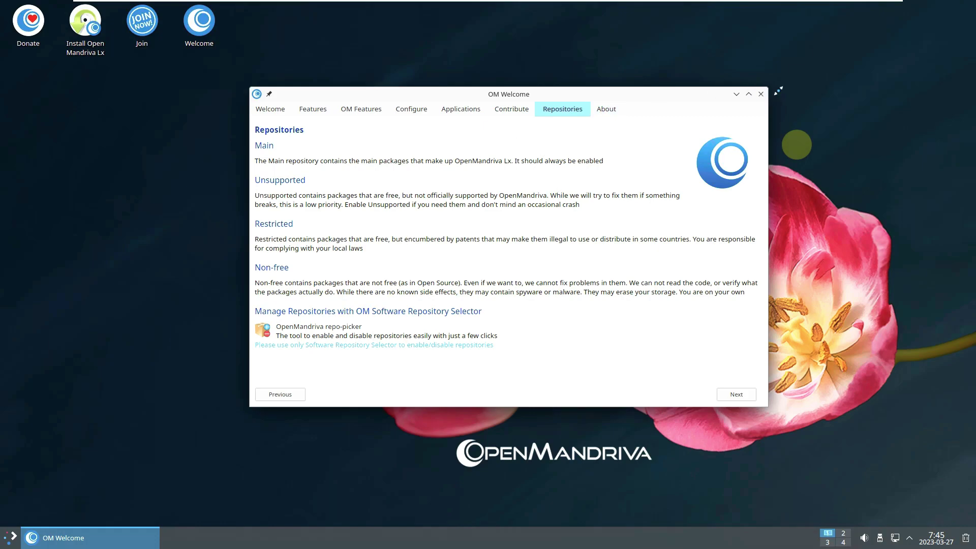
click(761, 93)
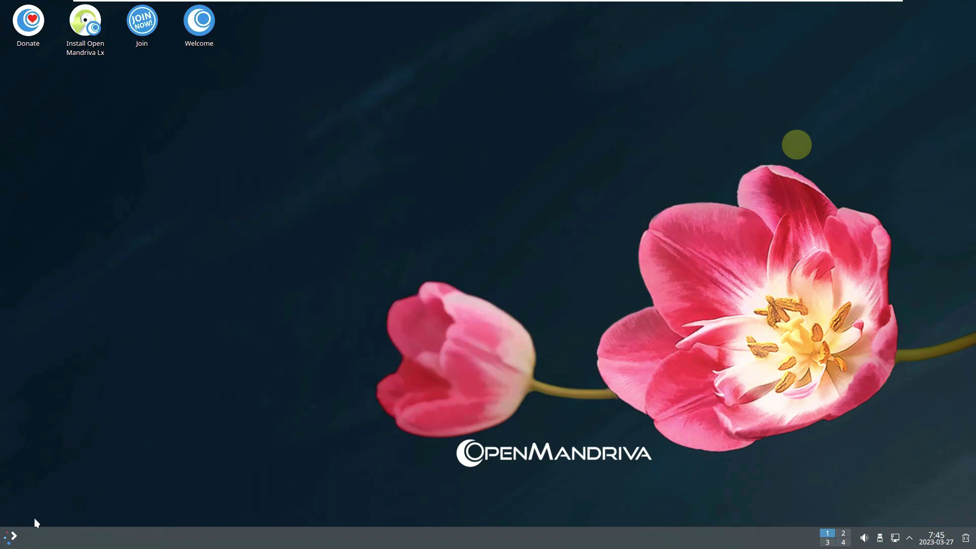
Step: Open System Monitor, maximize it and examine its overview of memory, disk, CPU, network and system details
click(10, 540)
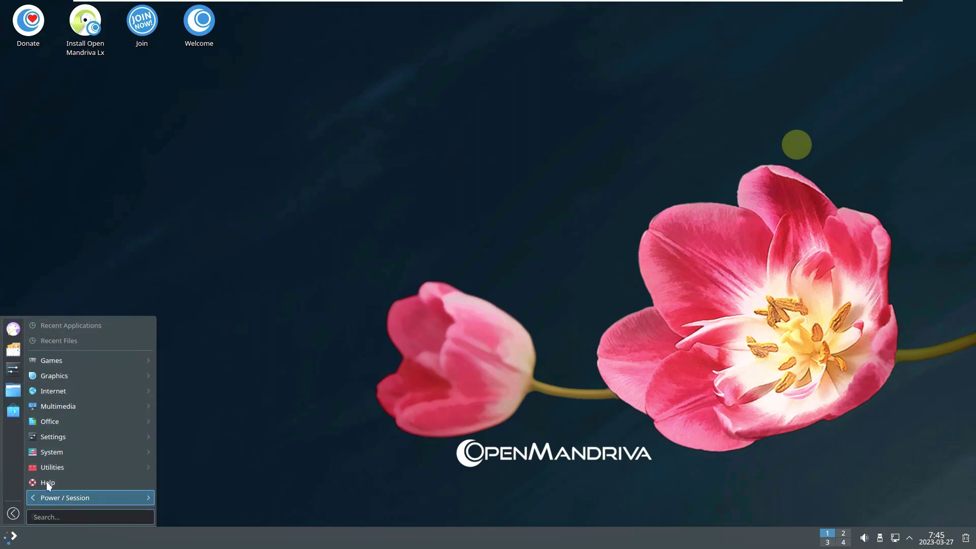
mouse_move(53, 447)
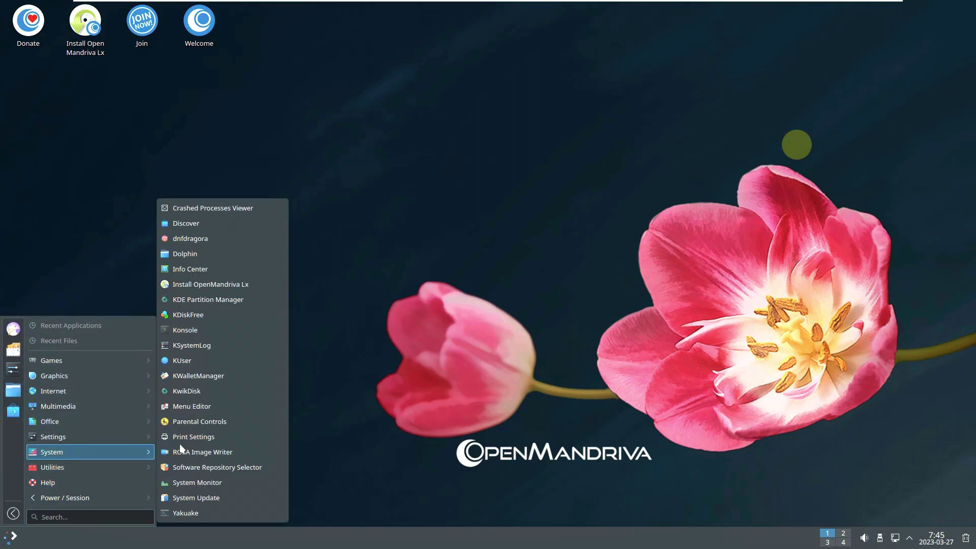
click(233, 480)
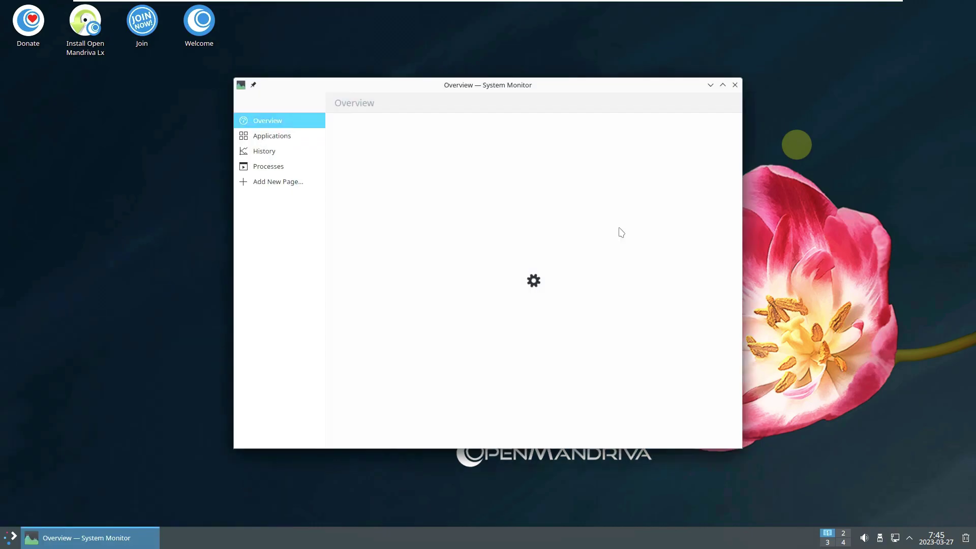
click(723, 85)
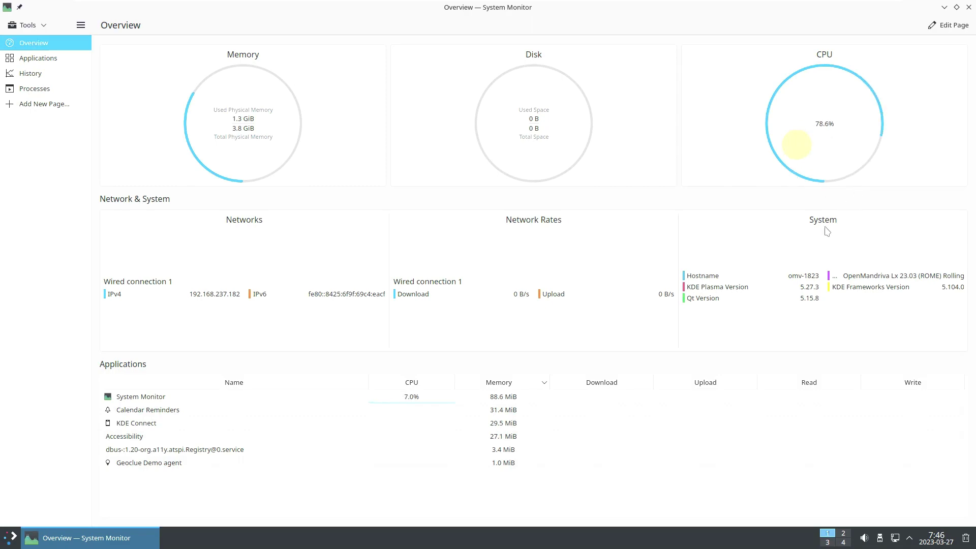
Step: Examine System Monitor's running applications, its CPU, memory and network history, and its process list
click(60, 59)
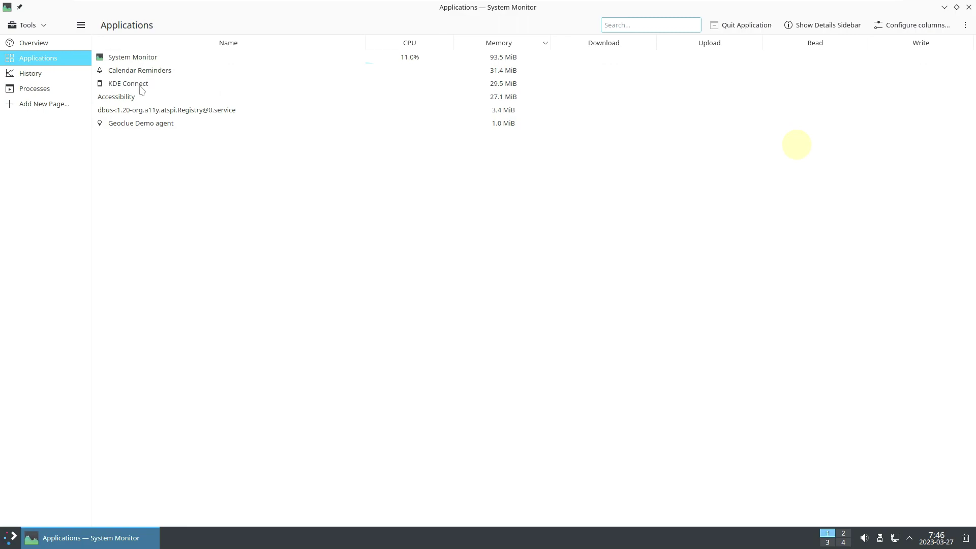
click(36, 73)
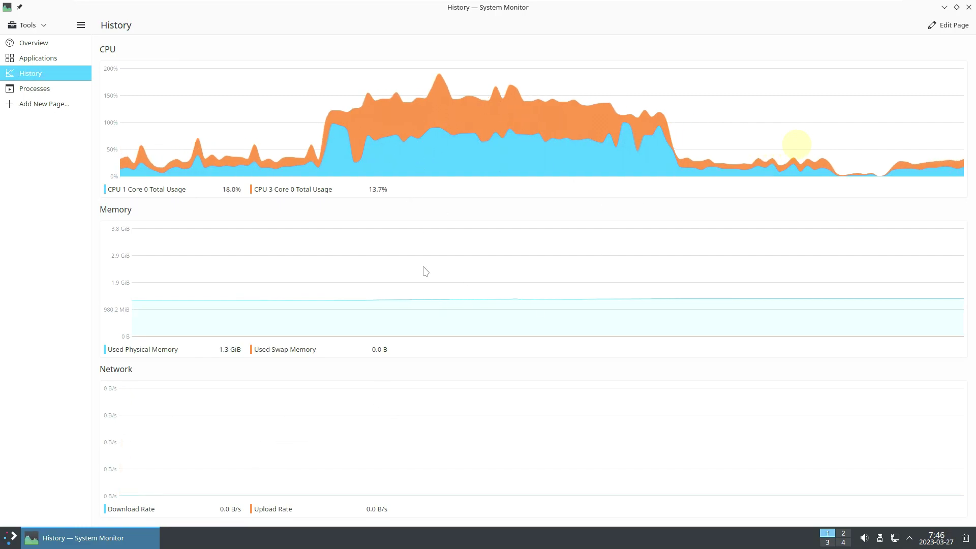
click(76, 91)
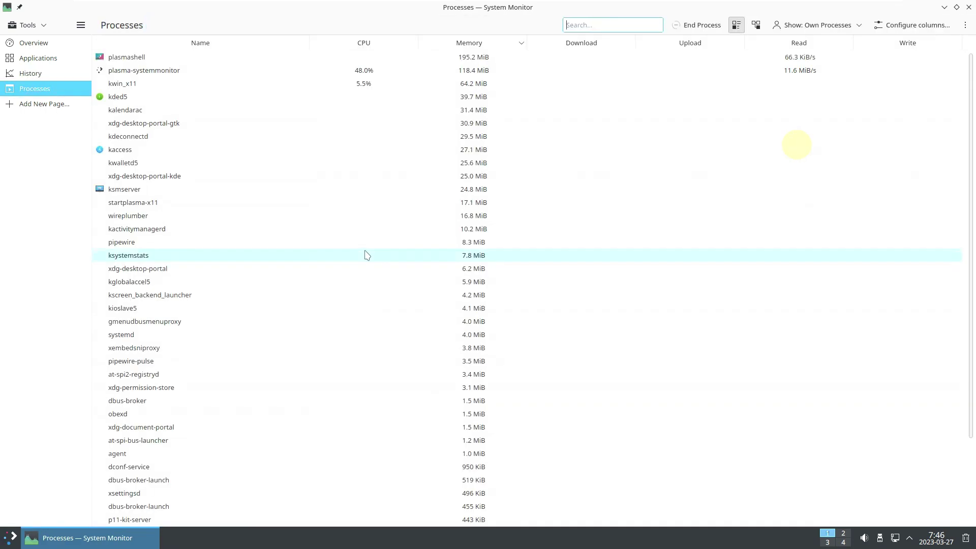
Step: Display System Monitor's processes as a tree and look through the hierarchy
click(756, 26)
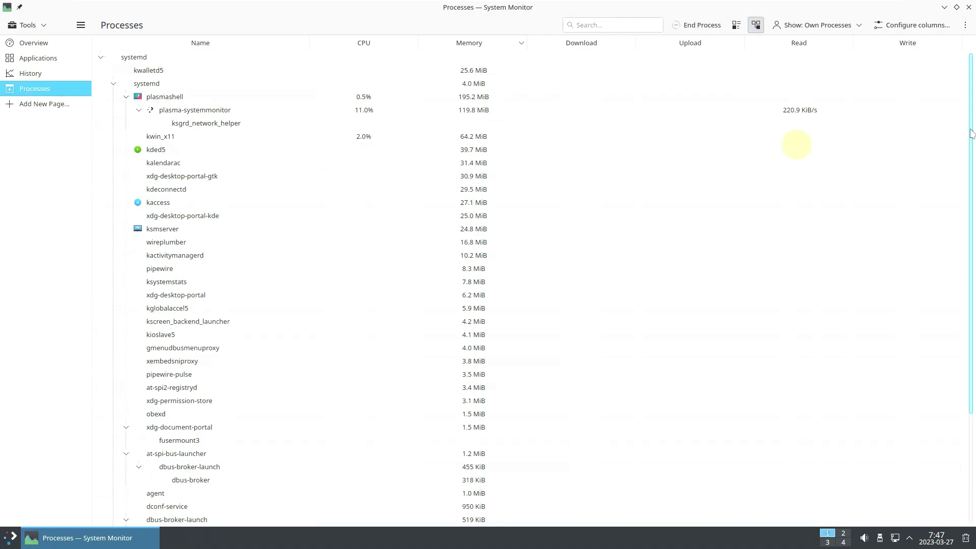
scroll(960, 237, down, 2)
scroll(959, 305, down, 2)
scroll(955, 213, up, 1)
scroll(951, 153, up, 3)
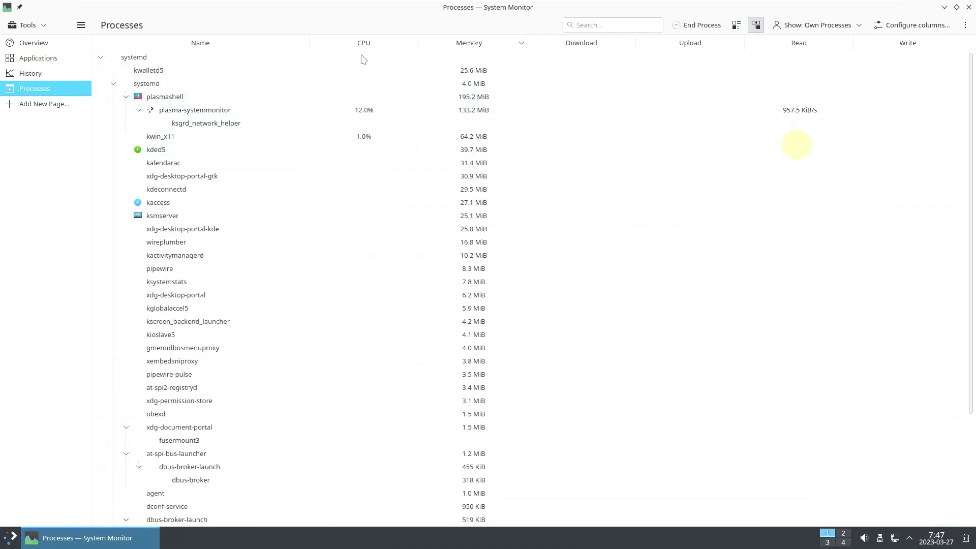
Step: Check the System Monitor version in its About information and close System Monitor
click(80, 25)
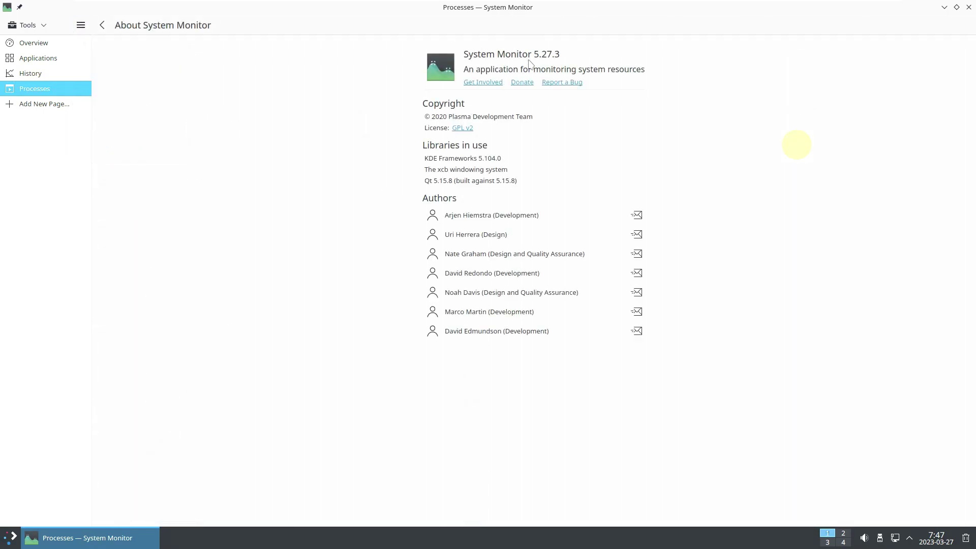
click(968, 7)
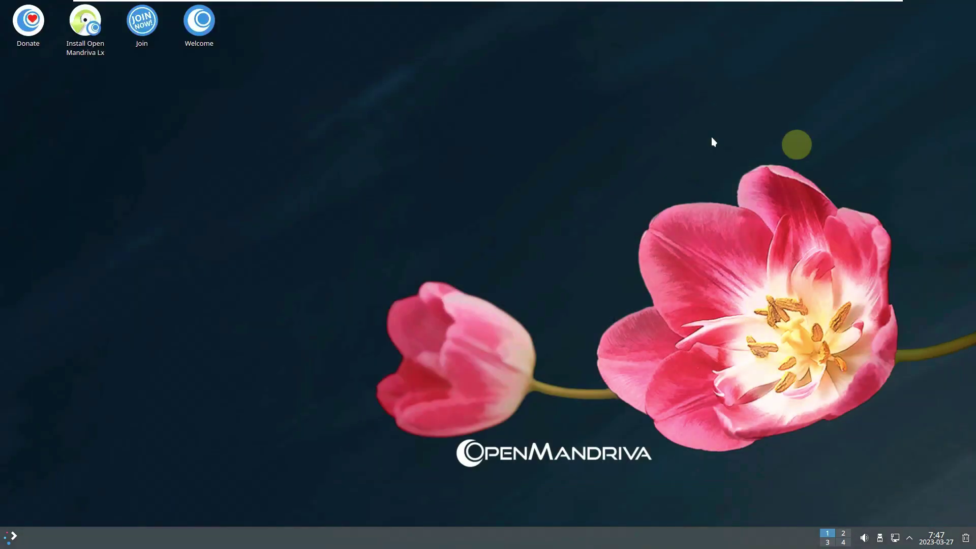
Step: Open Konsole and check its version in the About Konsole information, closing that dialog when done
click(11, 537)
mouse_move(74, 453)
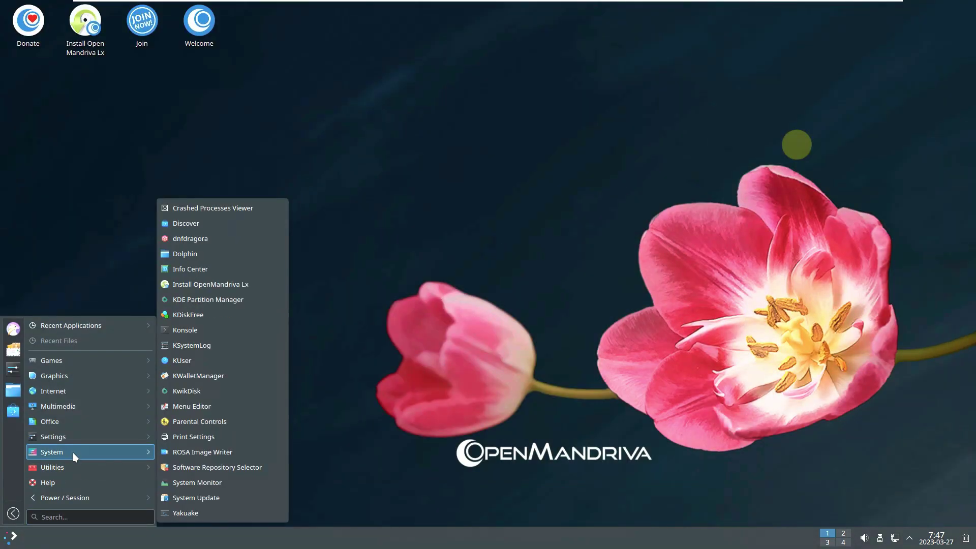
click(187, 332)
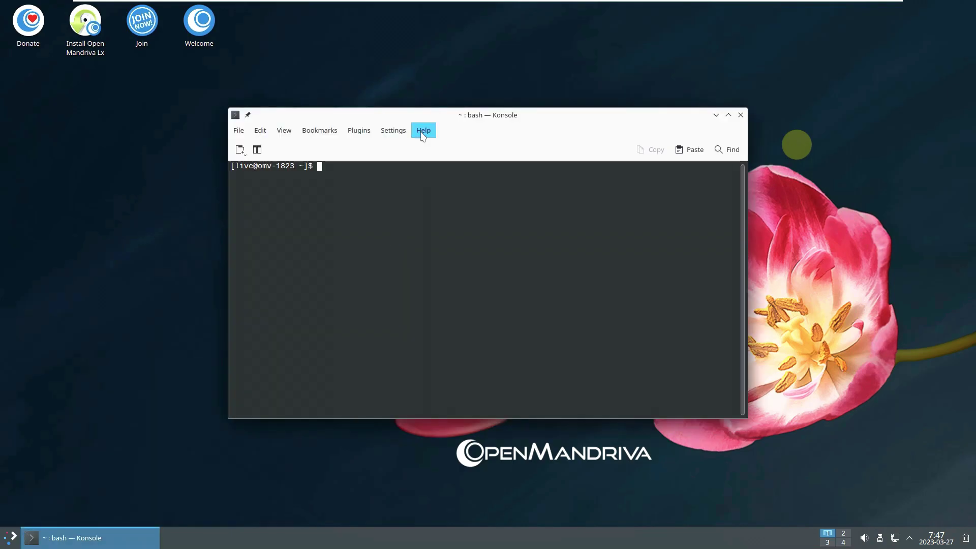
click(422, 132)
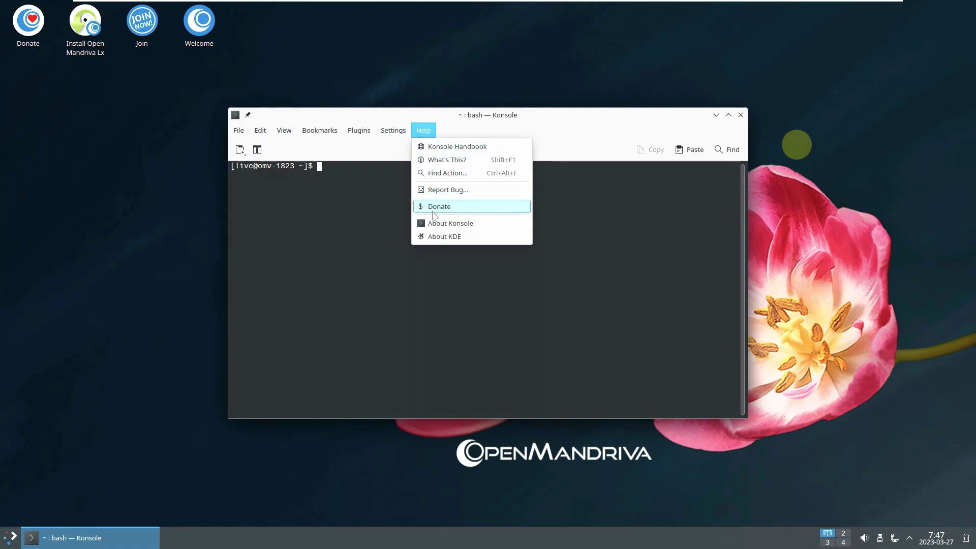
click(473, 246)
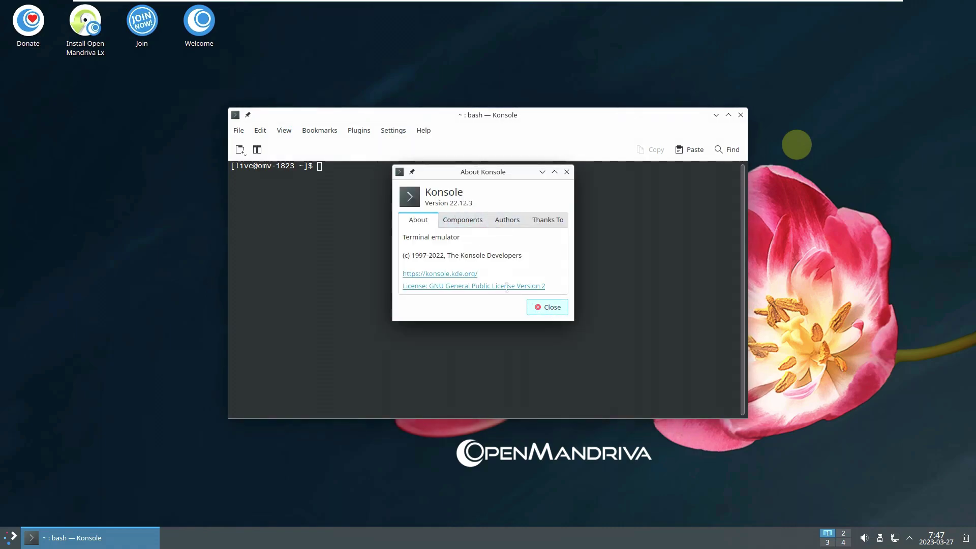
click(552, 307)
Step: Run inxi in the terminal to print the system summary, and maximize the Konsole window
text(inxi)
key(Return)
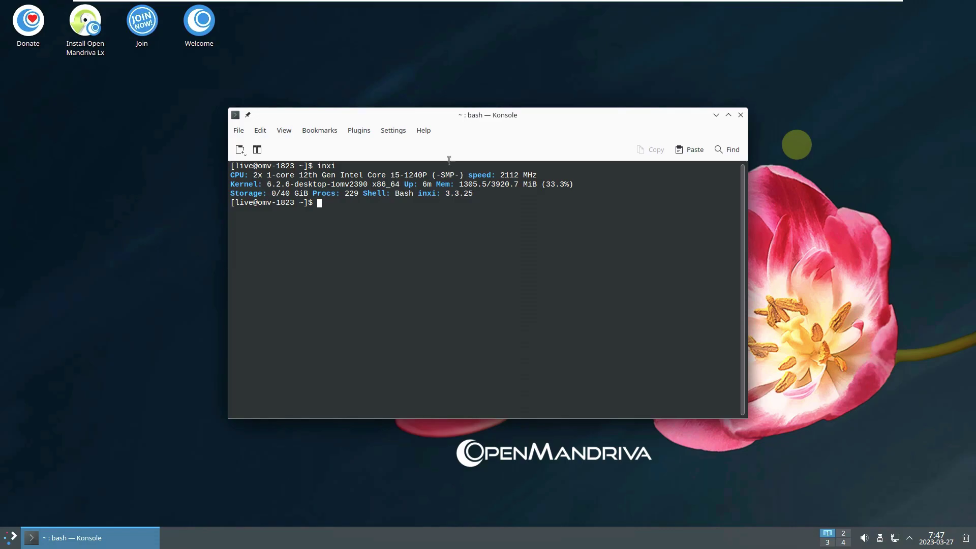
click(729, 115)
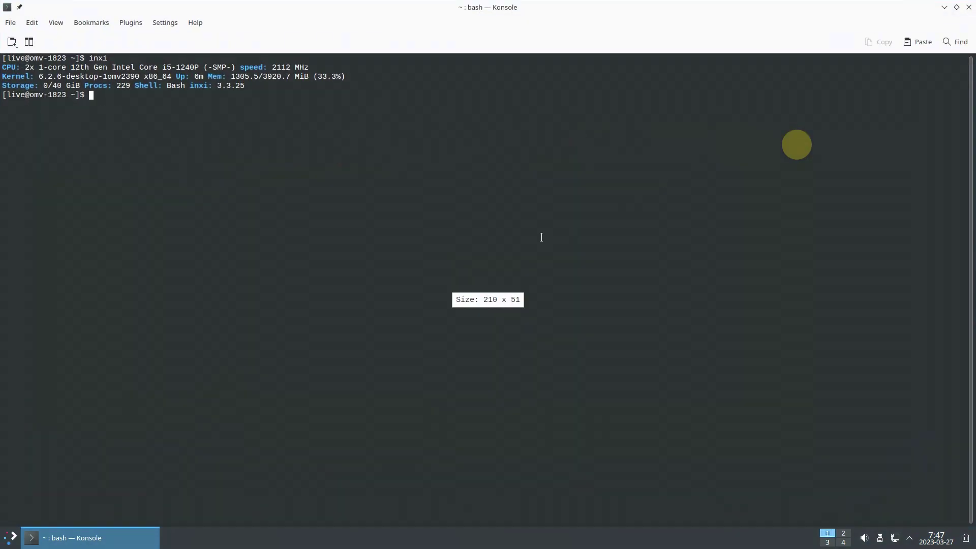
Step: Try to print the basic system report, entering the command as inx- -b
text(inx i)
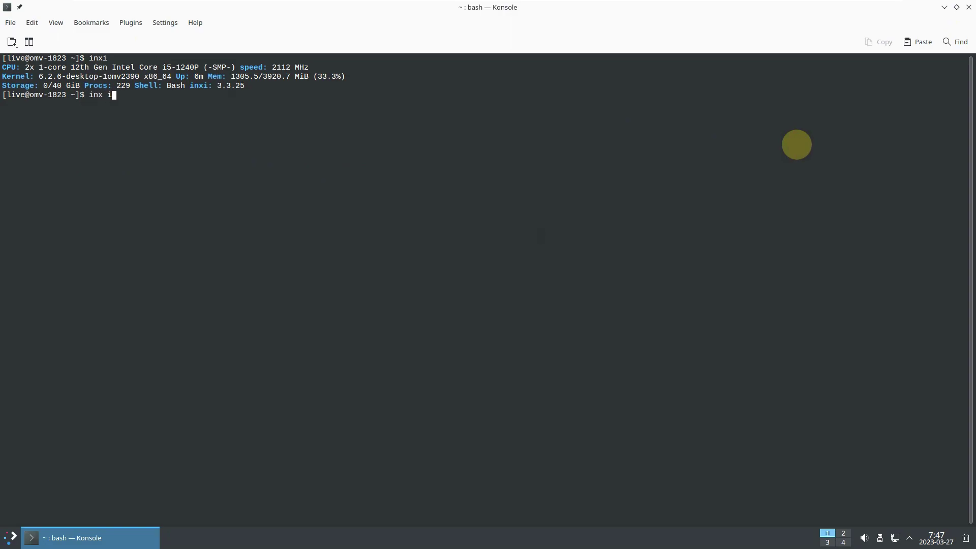
key(BackSpace)
key(BackSpace)
text(- -b)
key(Return)
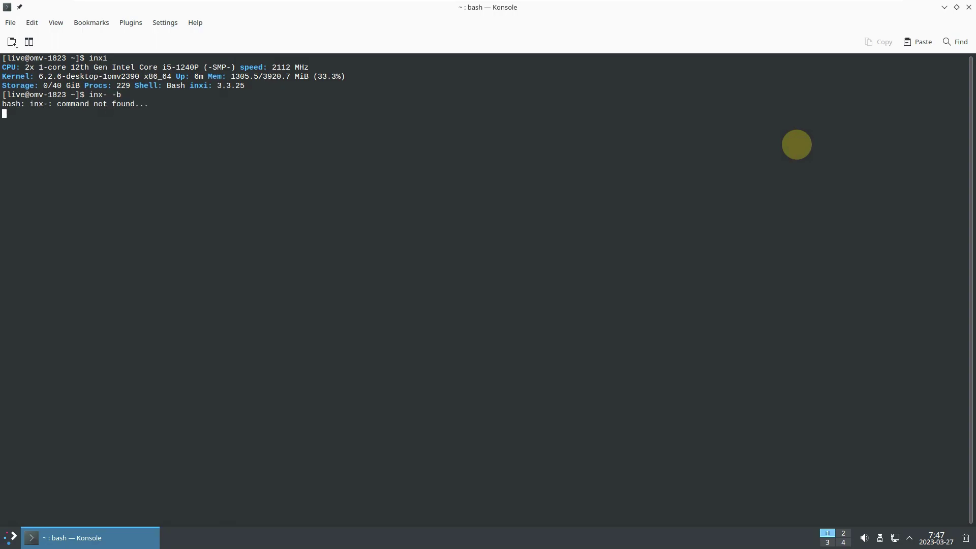
text(inxi -)
key(BackSpace)
key(BackSpace)
key(BackSpace)
key(BackSpace)
key(BackSpace)
key(BackSpace)
click(11, 25)
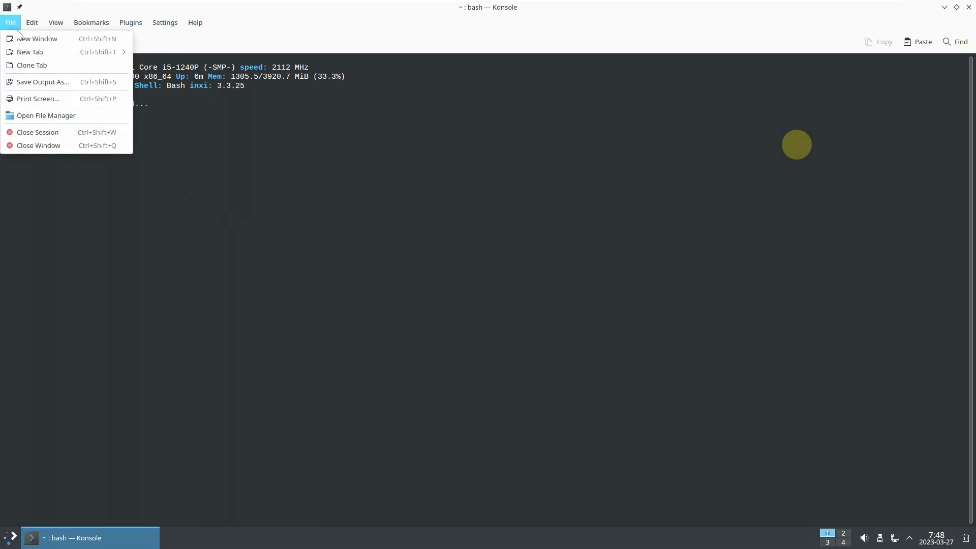
mouse_move(38, 49)
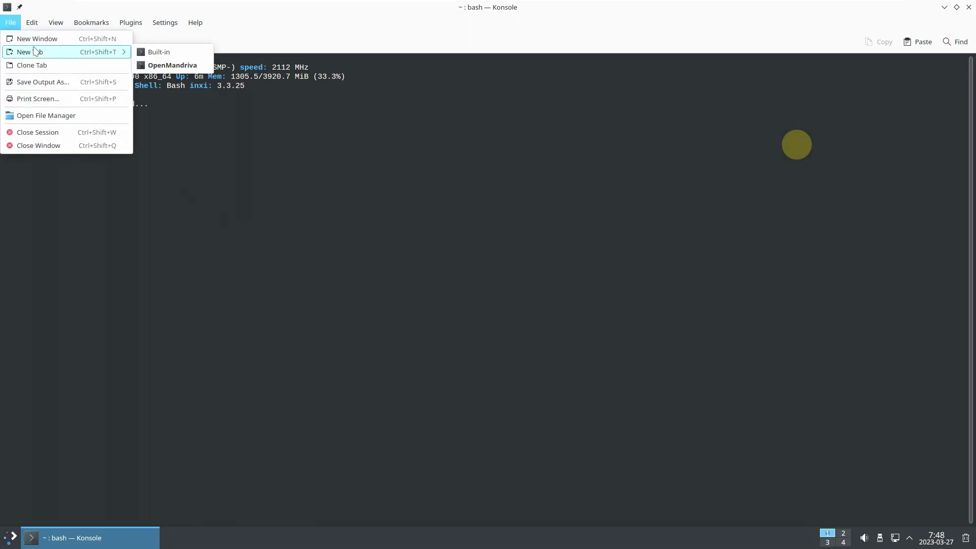
click(151, 90)
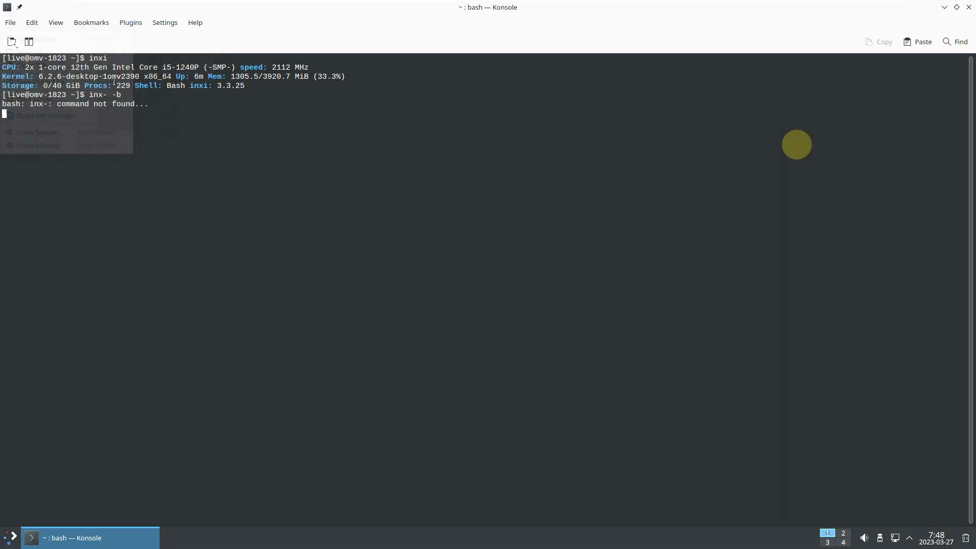
Step: Replace the stuck terminal session with a new one, closing the old tab, and run inxi for the system summary
click(24, 44)
click(11, 41)
click(11, 42)
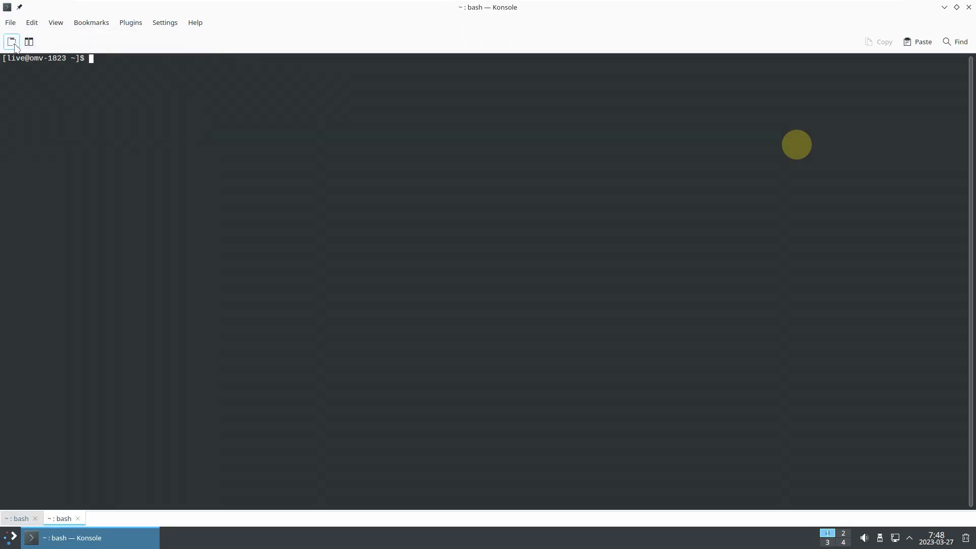
click(35, 518)
text(inxi)
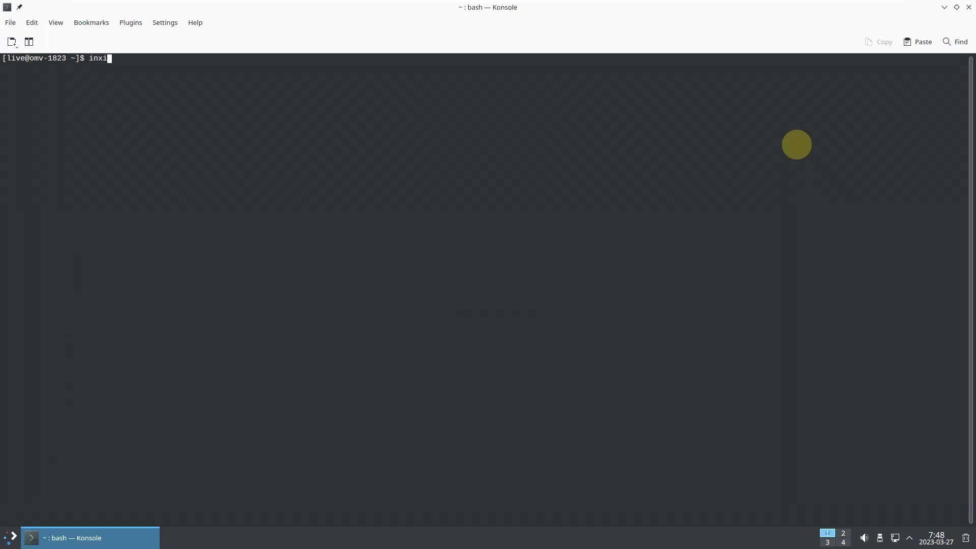
key(Return)
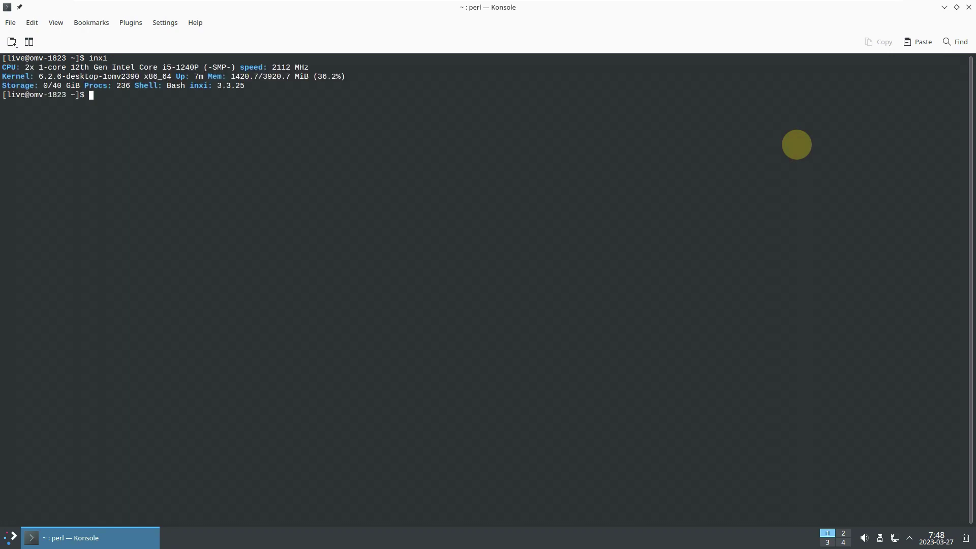
Step: Print further system details in the terminal with inxi -b, inxi -G and cat /etc/issue
text(inxi -b)
key(Return)
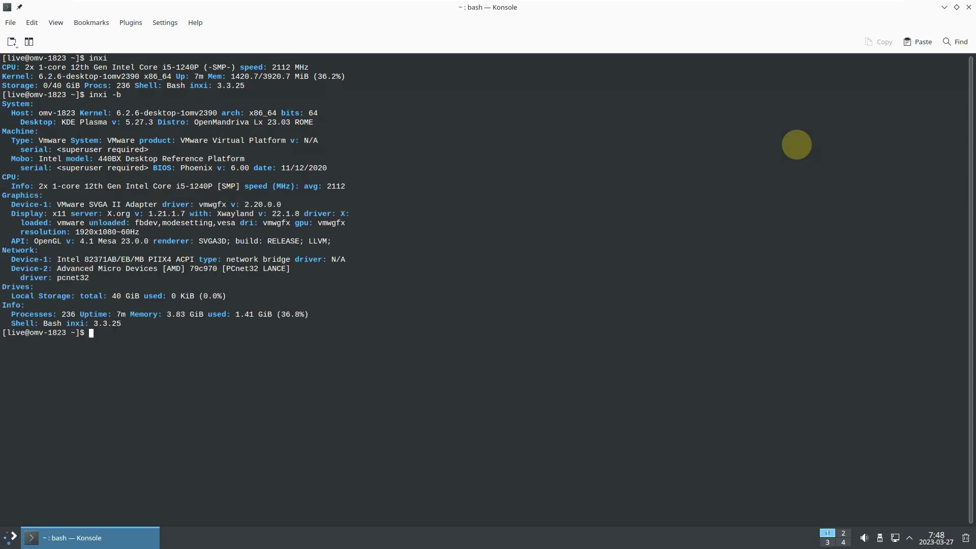
text(inxi -G)
key(Return)
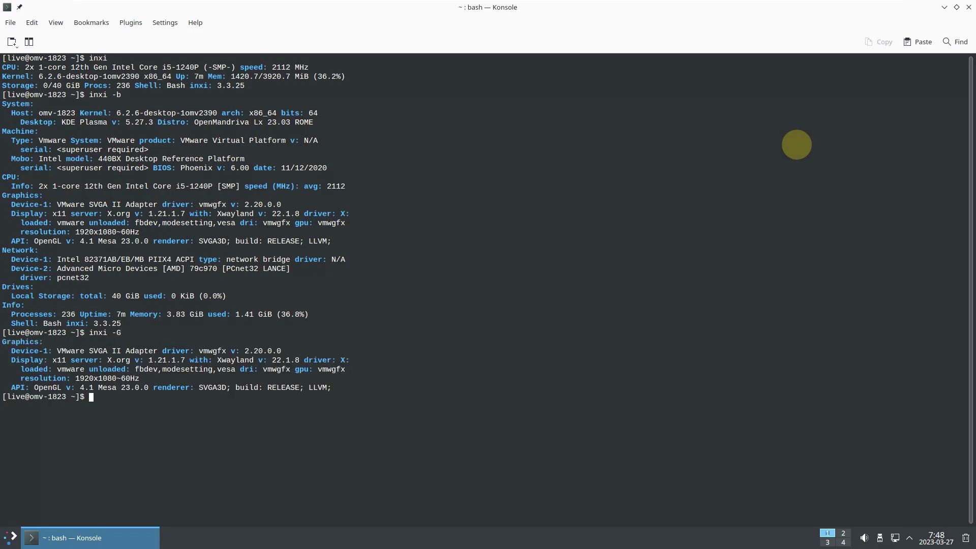
text(cat /etc/issue)
key(Return)
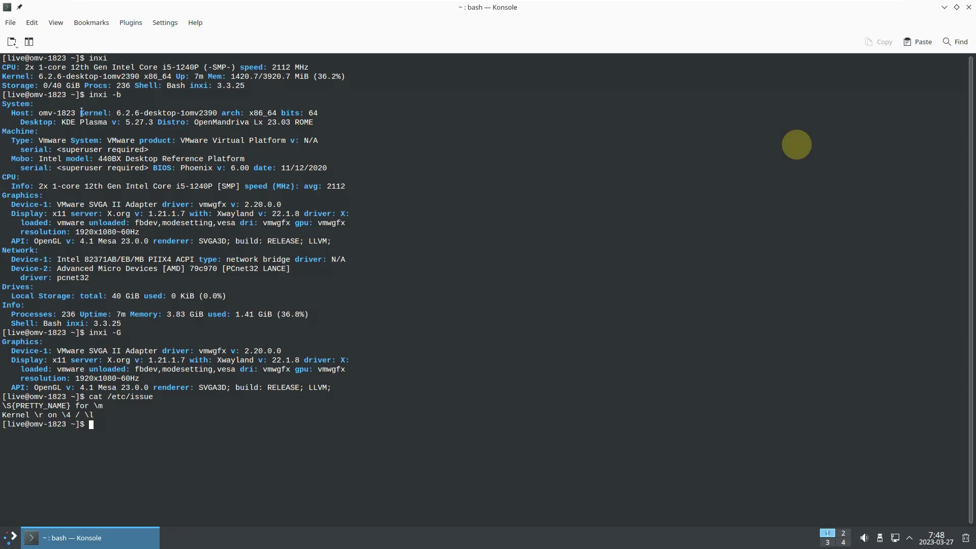
Step: Examine the kernel, distribution and desktop entries in the System section of the inxi -b report, highlighting each one
drag(81, 113, 144, 114)
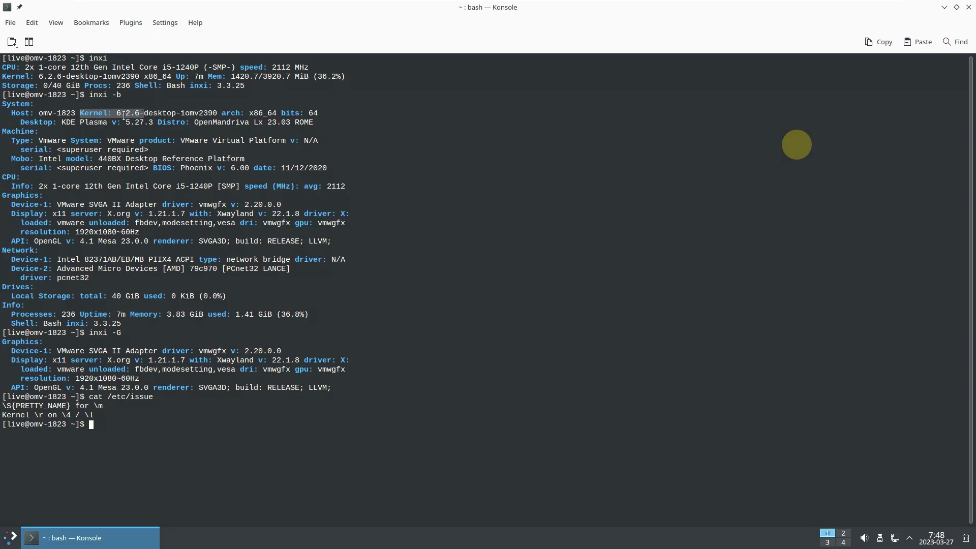
click(353, 107)
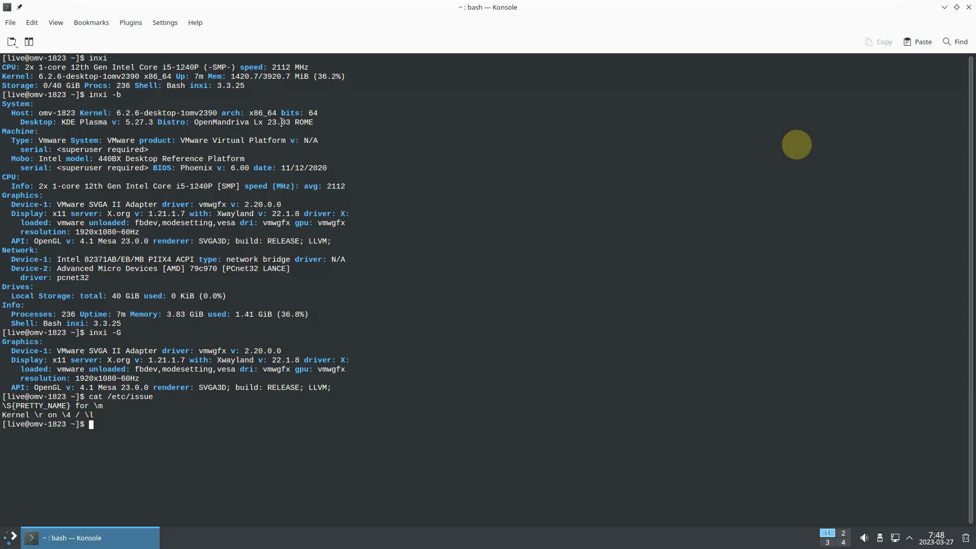
drag(196, 122, 314, 121)
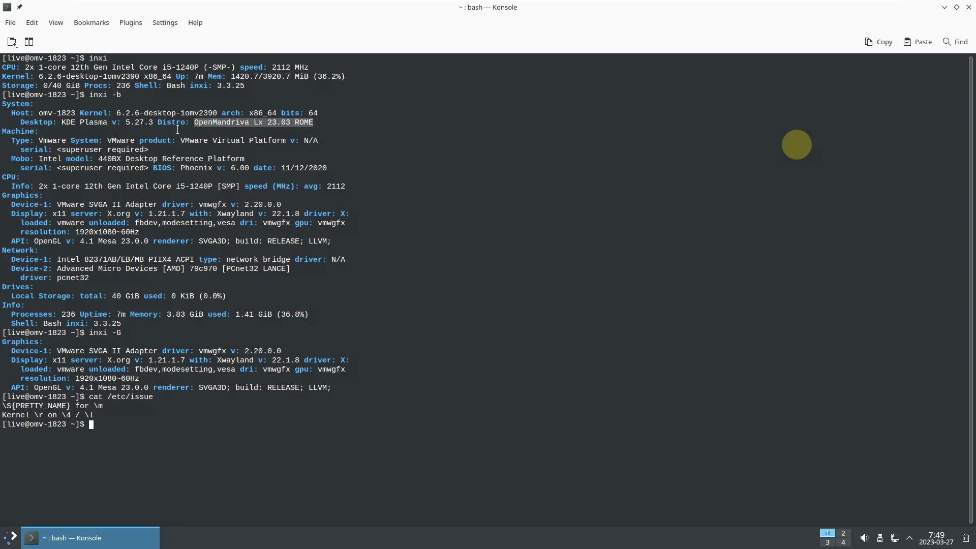
click(127, 126)
drag(62, 124, 154, 122)
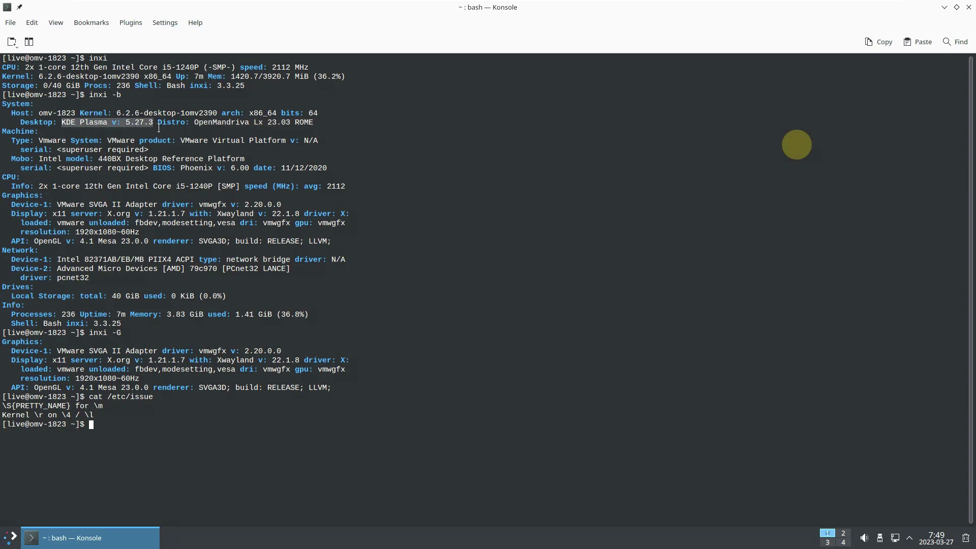
click(399, 151)
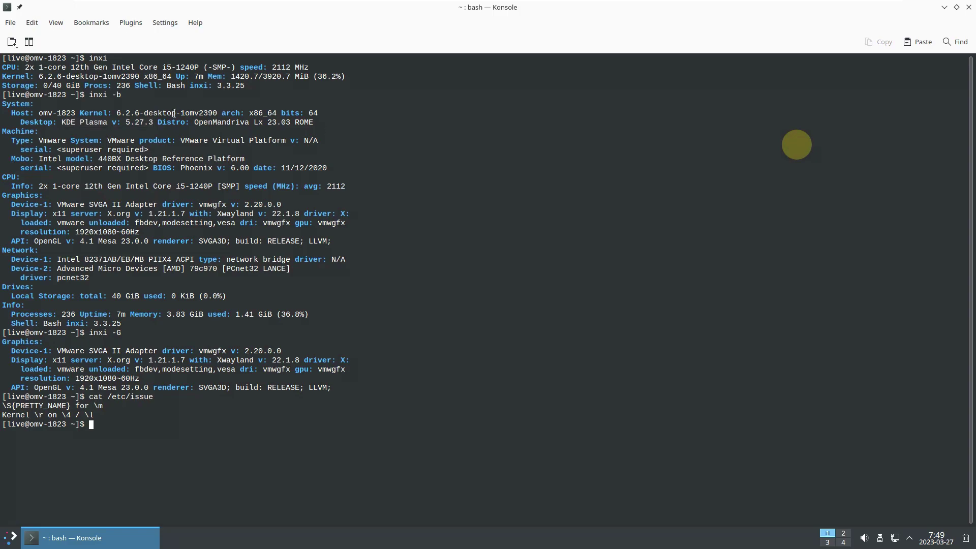
Step: Examine the inxi version and the memory usage in the short inxi summary, highlighting each entry
drag(189, 86, 262, 92)
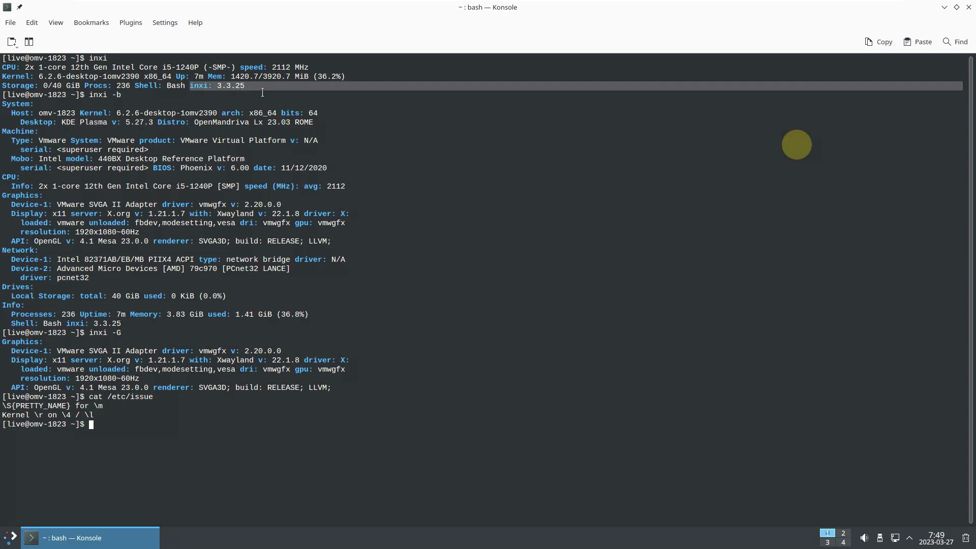
click(262, 92)
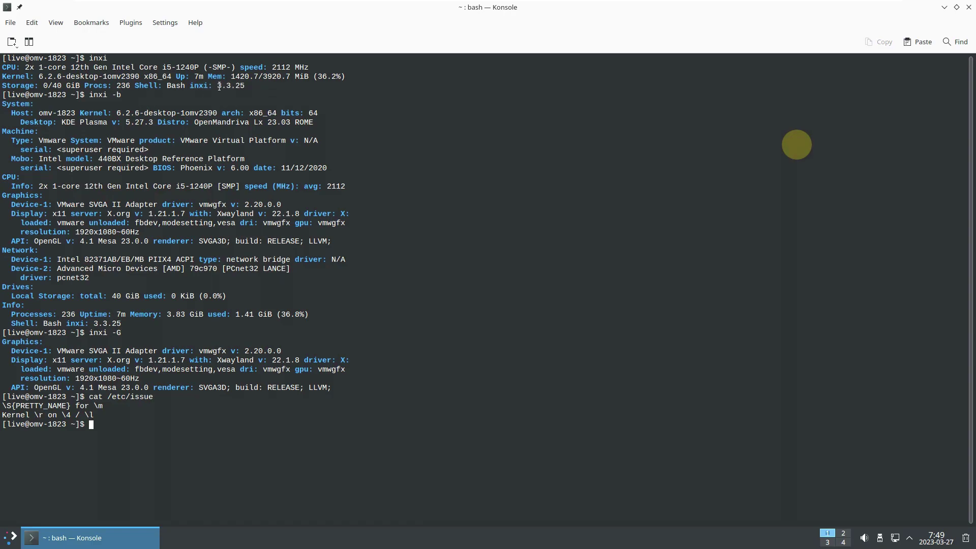
drag(208, 76, 282, 77)
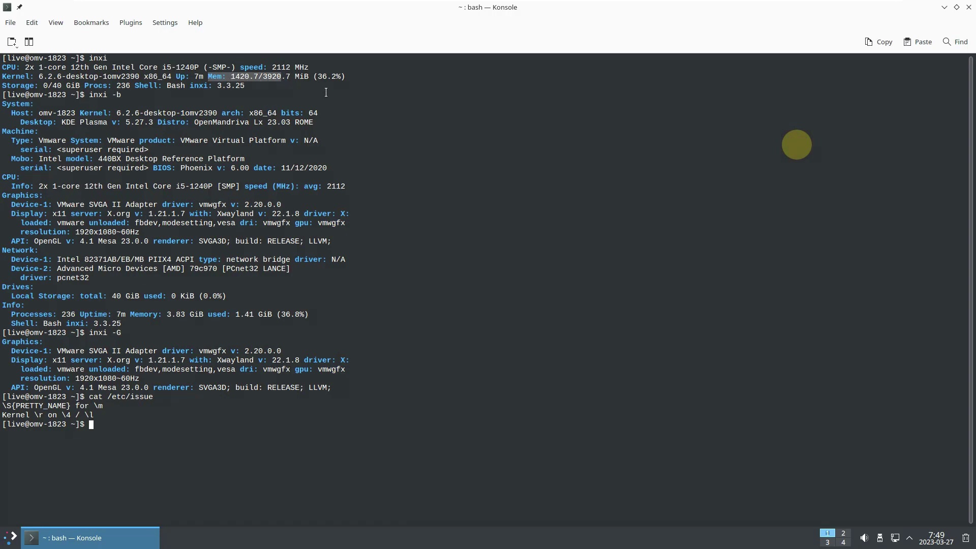
click(326, 92)
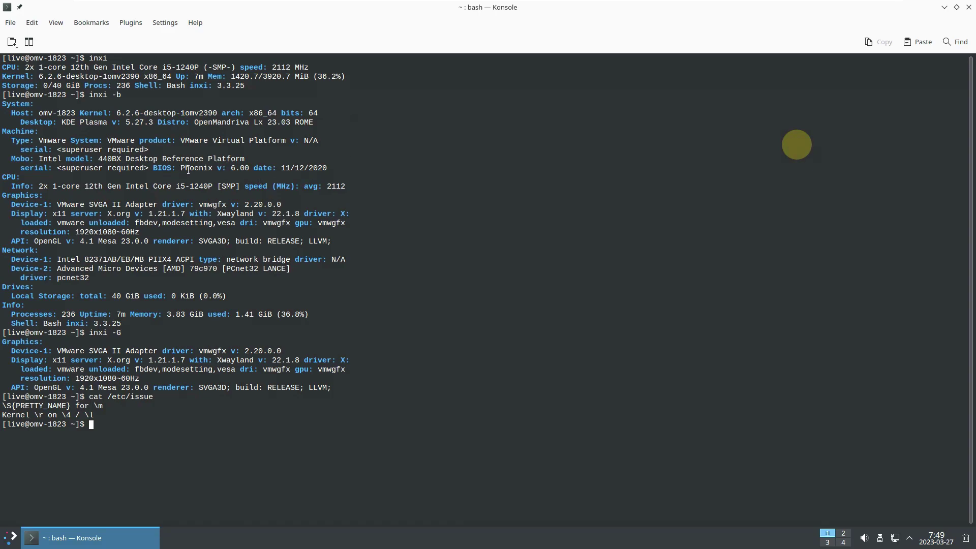
Step: Examine the BIOS entry and the X.org, Xwayland and graphics driver versions in the inxi -b report, highlighting each one
drag(180, 169, 255, 169)
click(425, 184)
drag(55, 221, 193, 215)
click(108, 215)
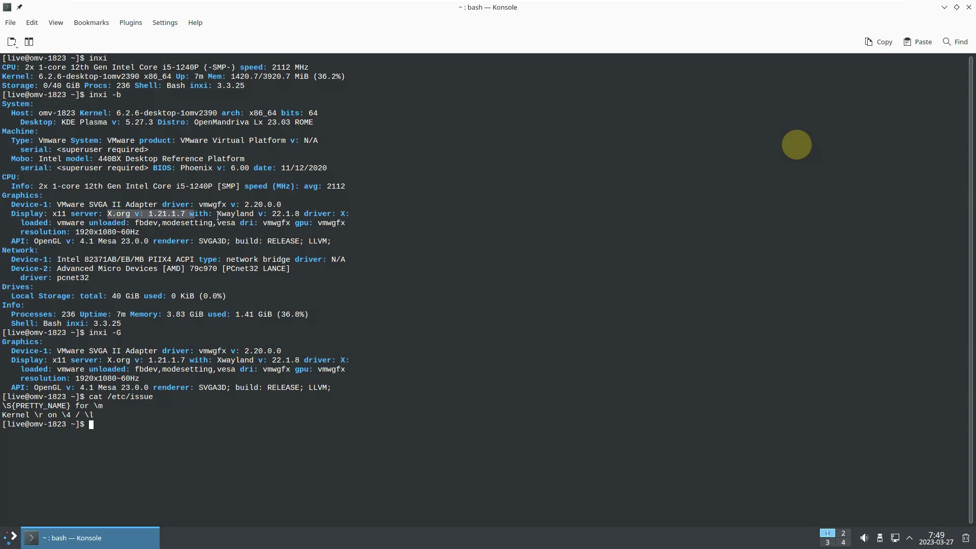
drag(219, 214, 304, 215)
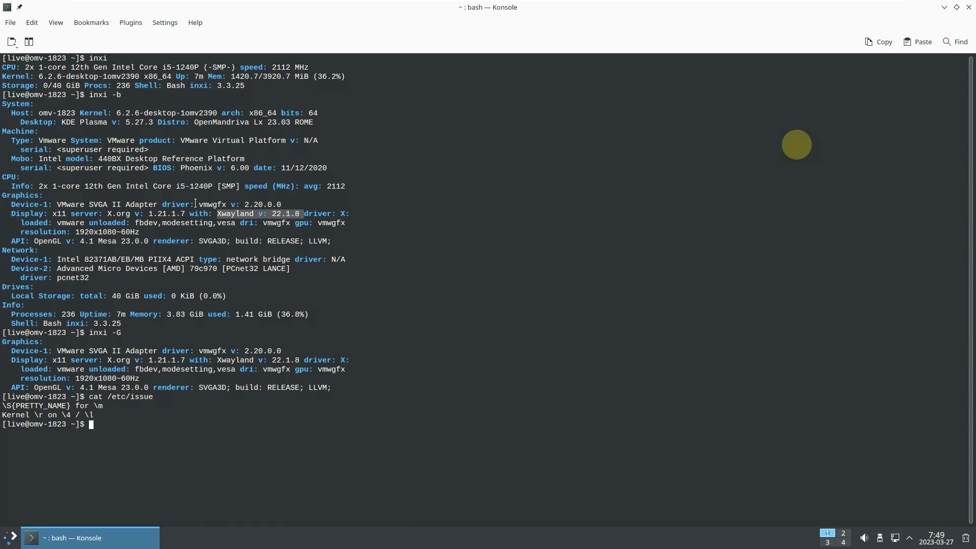
drag(199, 204, 279, 201)
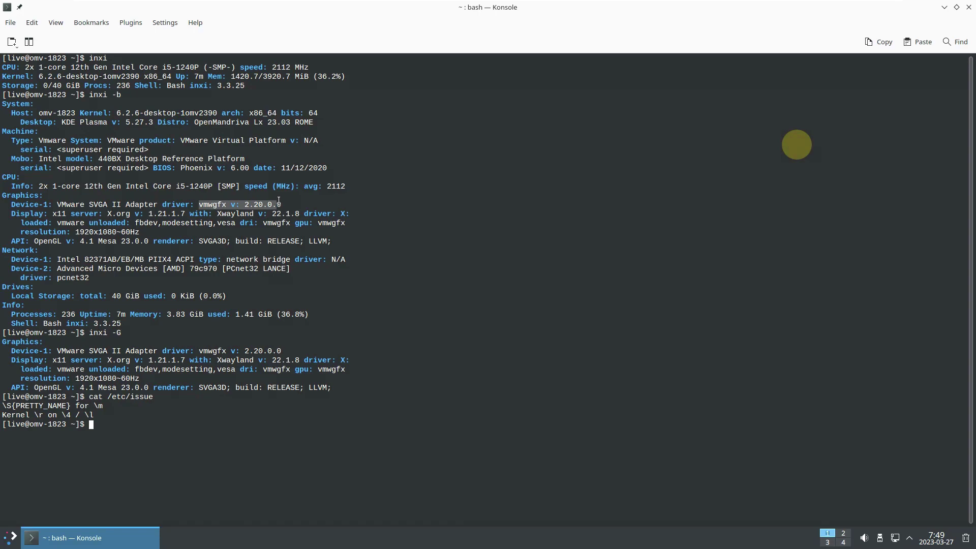
click(305, 197)
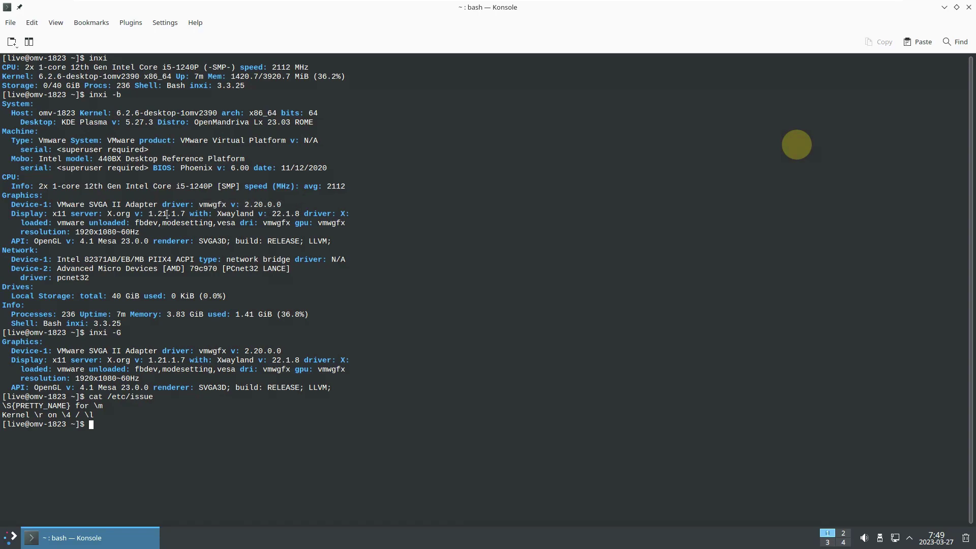
Step: Examine the process count, uptime, used memory and total local storage in the inxi -b report, highlighting each entry
drag(13, 313, 78, 316)
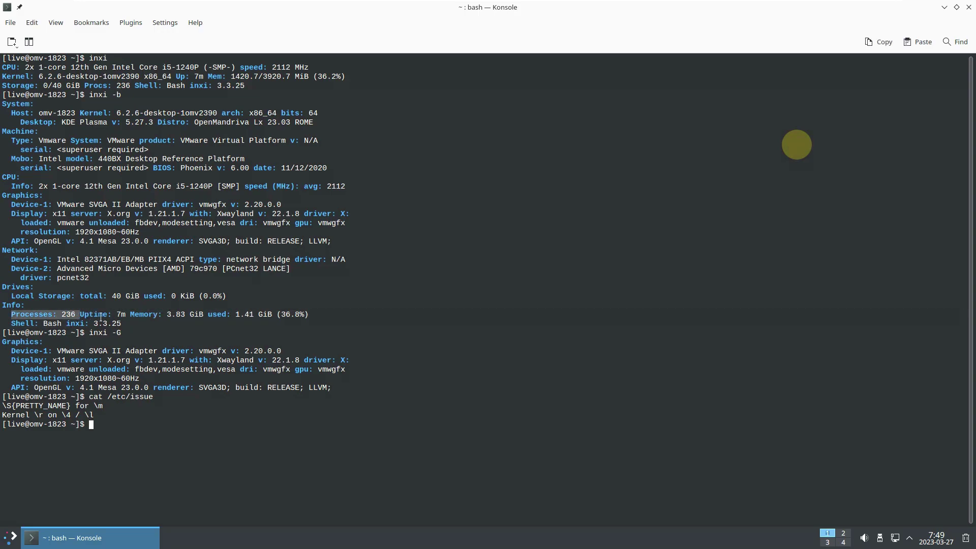
click(119, 318)
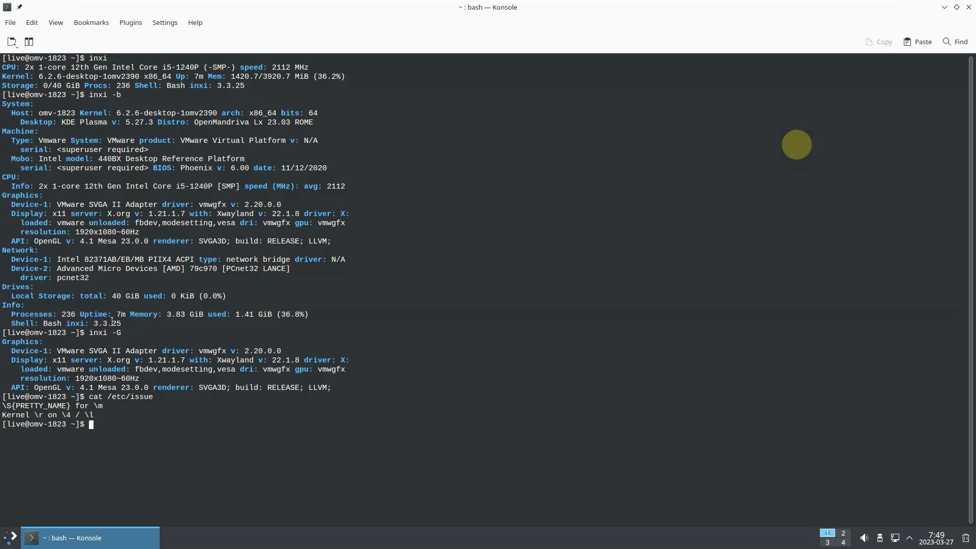
drag(80, 314, 131, 316)
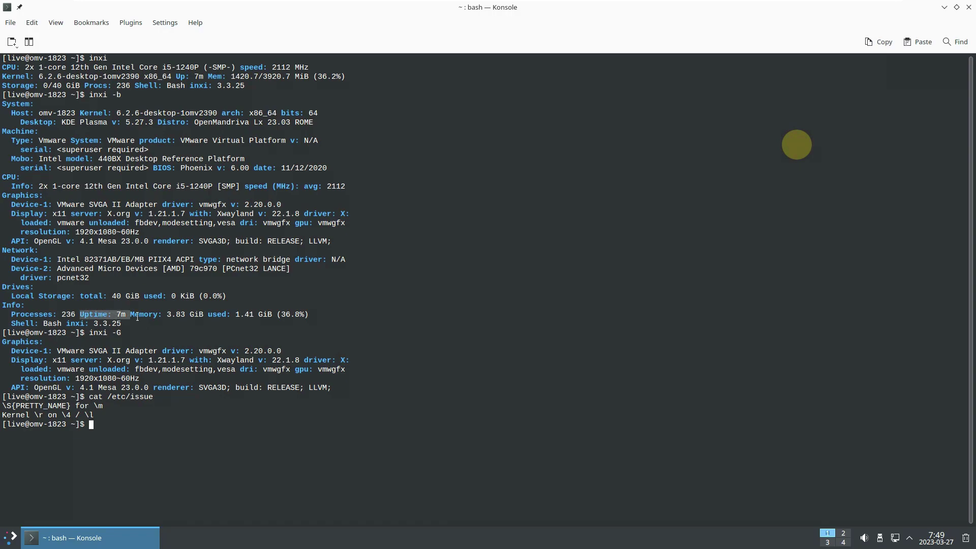
click(146, 324)
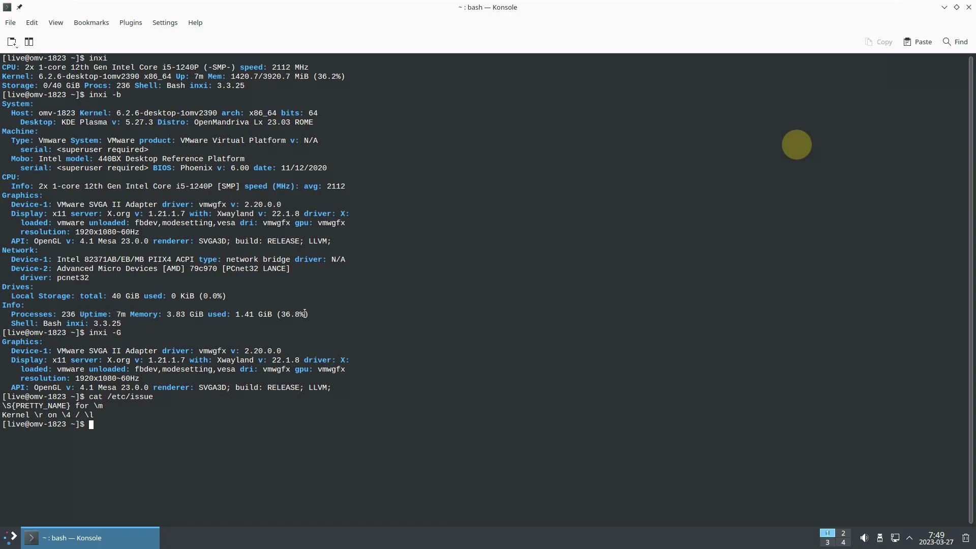
drag(208, 315, 262, 315)
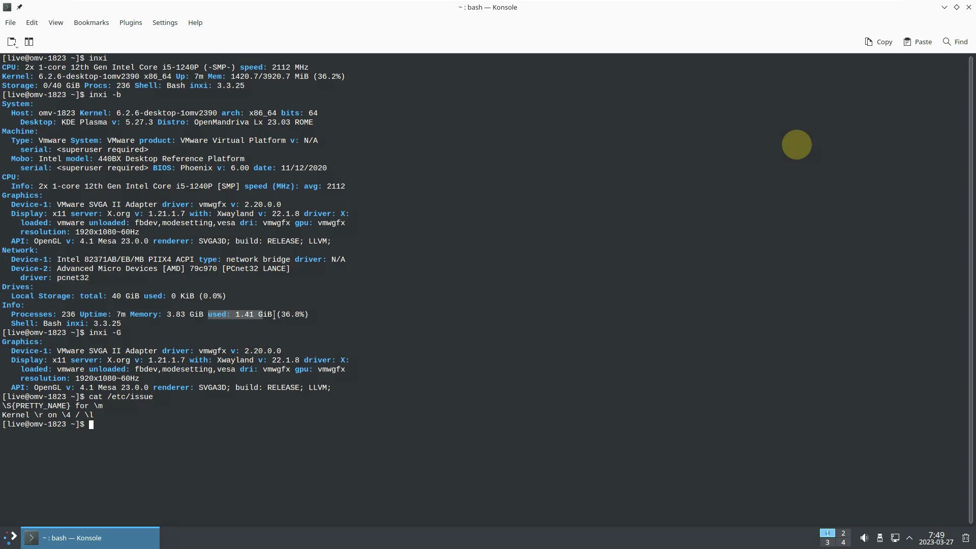
click(253, 294)
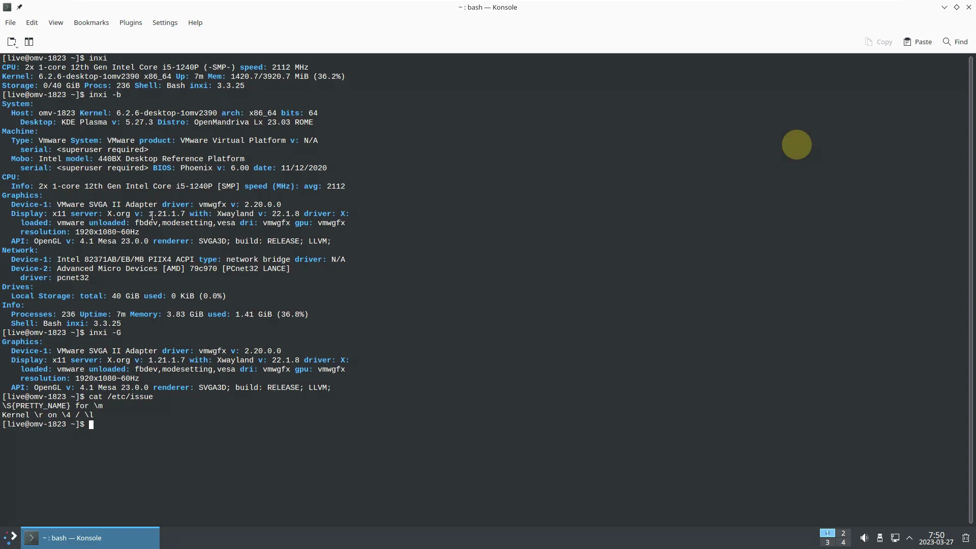
drag(112, 300, 142, 294)
click(237, 277)
Step: Run neofetch in the terminal and highlight its list of system details for reading
text(neofetch)
key(Return)
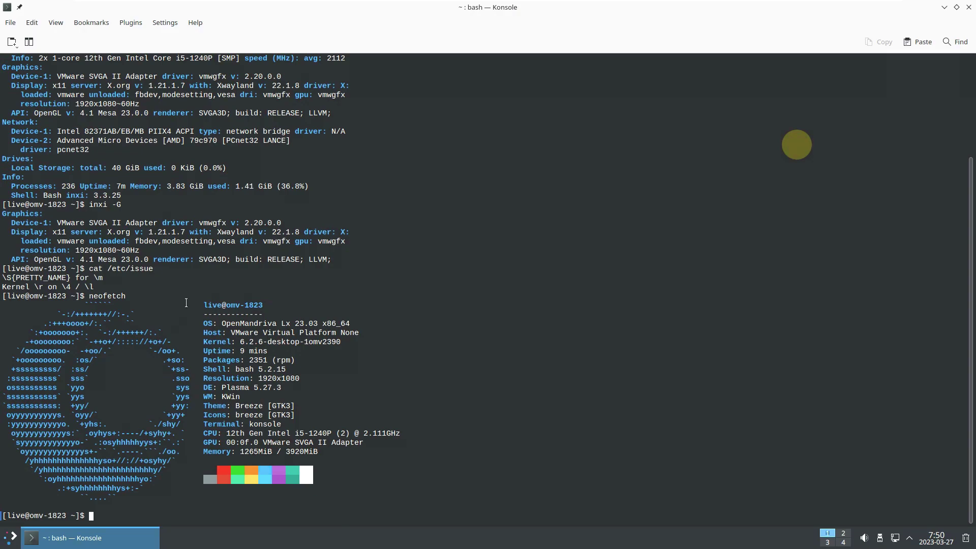
drag(203, 303, 373, 444)
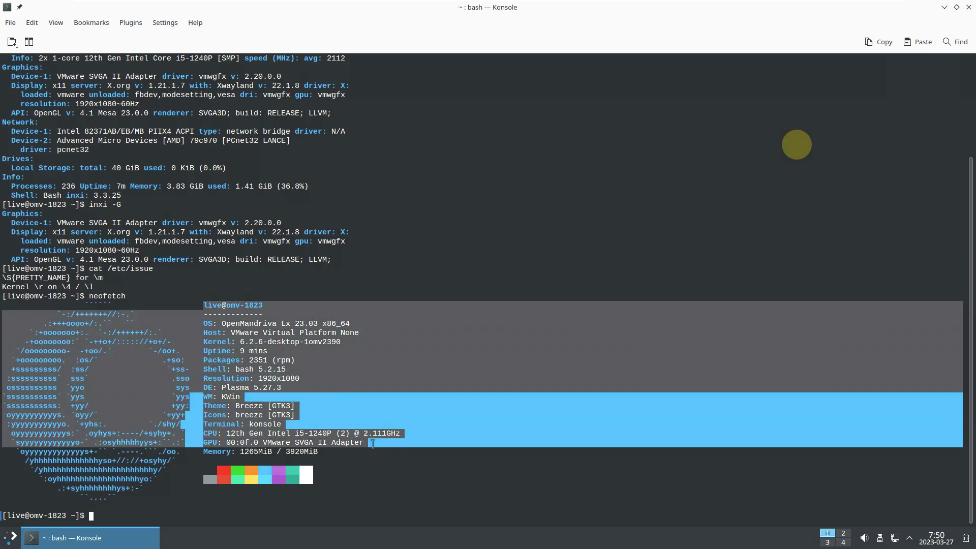
click(374, 463)
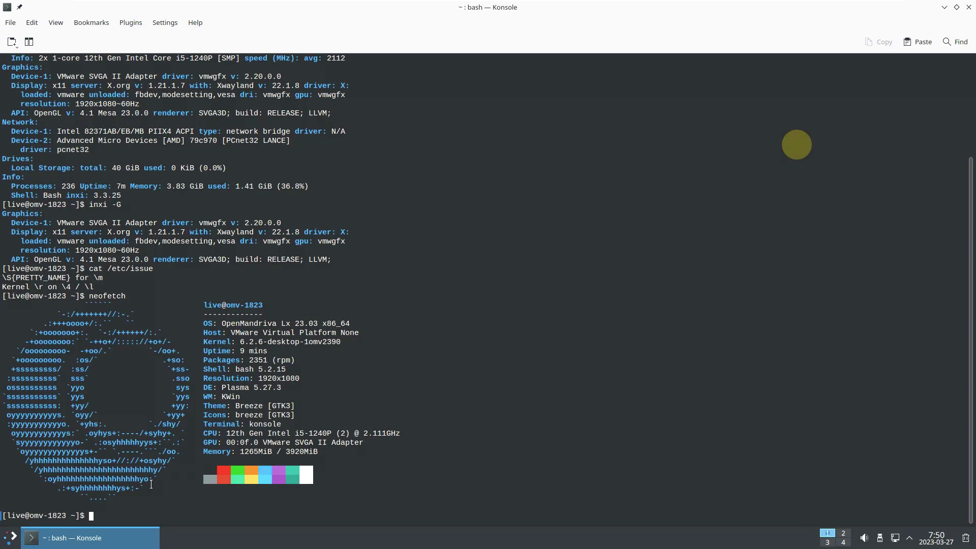
Step: Run htop in the terminal to monitor the running processes and memory use
text(htop)
key(Return)
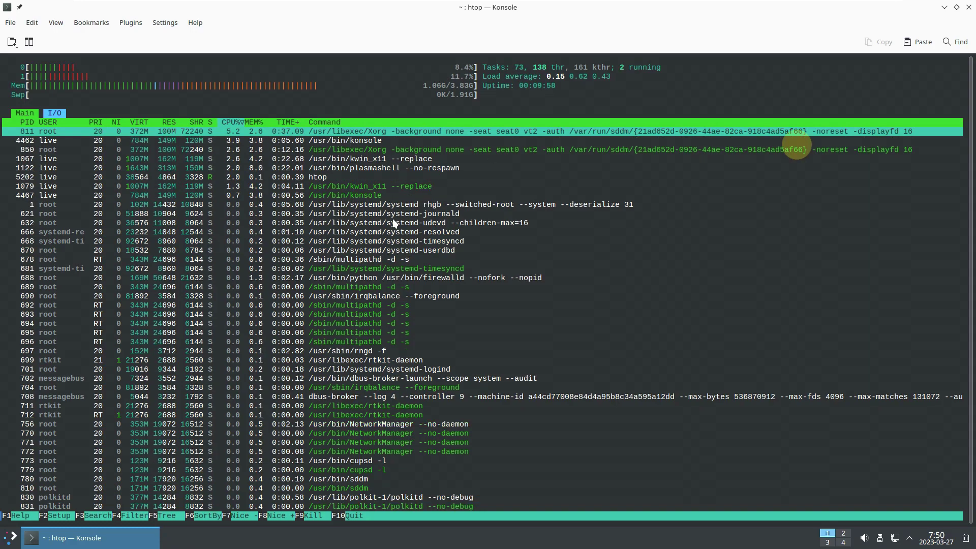
Step: Check the Konsole version in the About Konsole information, and close the terminal window with htop still running
click(196, 24)
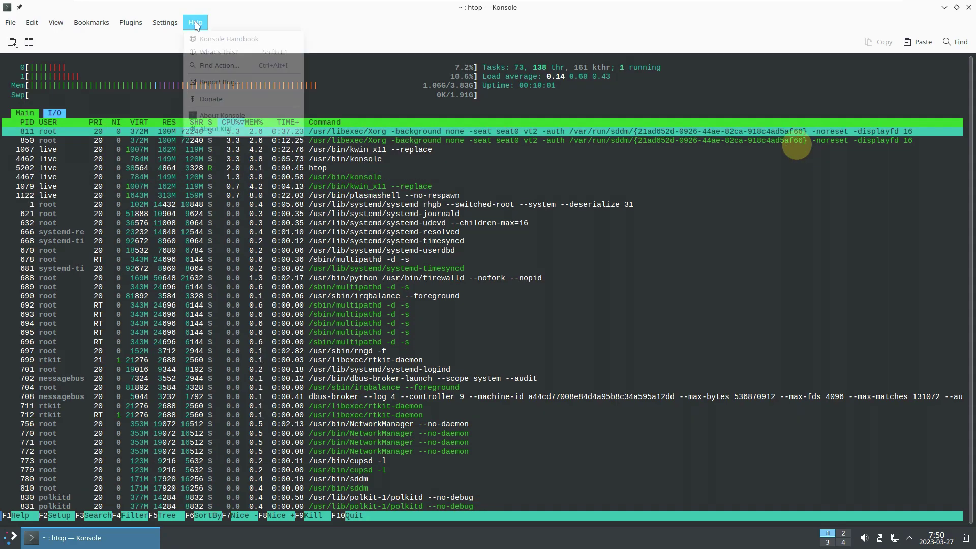
click(223, 116)
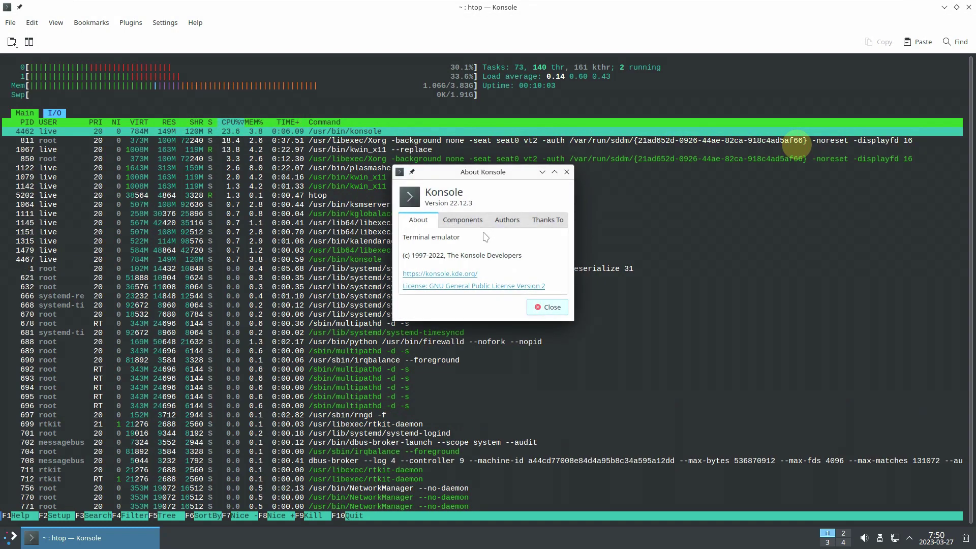
click(548, 307)
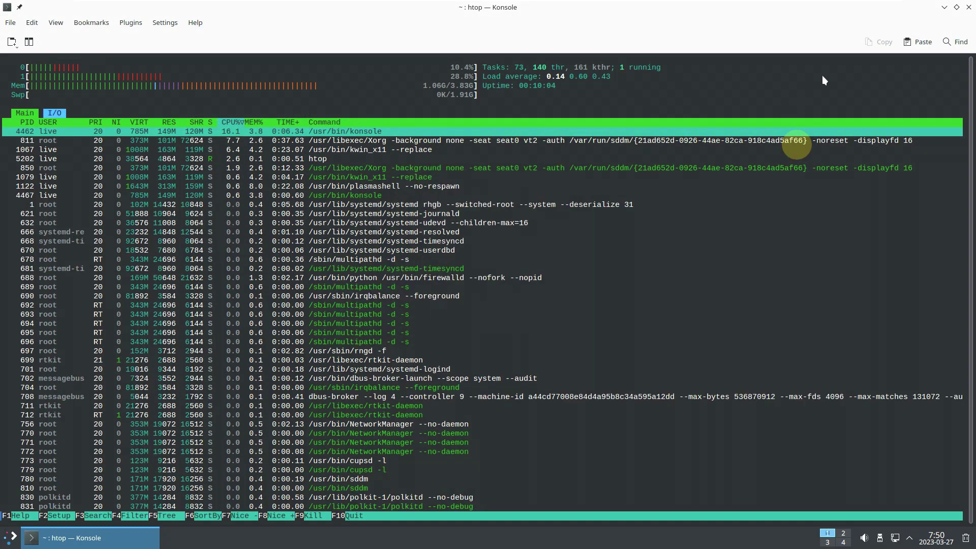
click(967, 8)
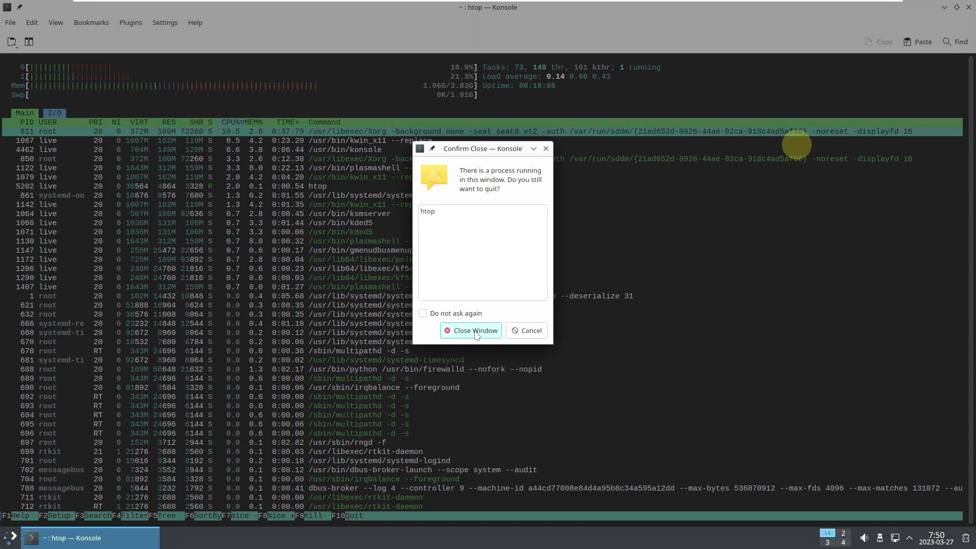
click(473, 329)
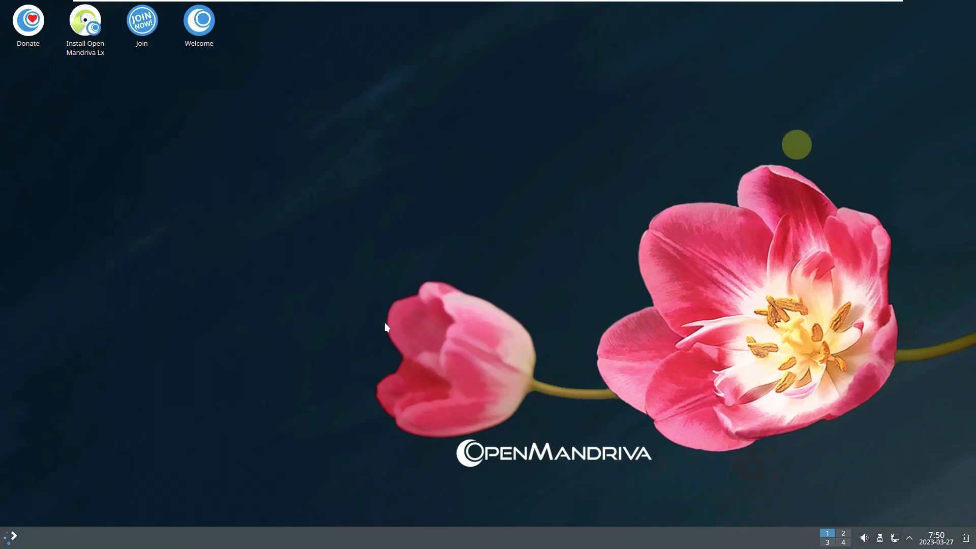
Step: Launch the Falkon web browser and check its application version in the About Falkon information
click(10, 537)
mouse_move(62, 390)
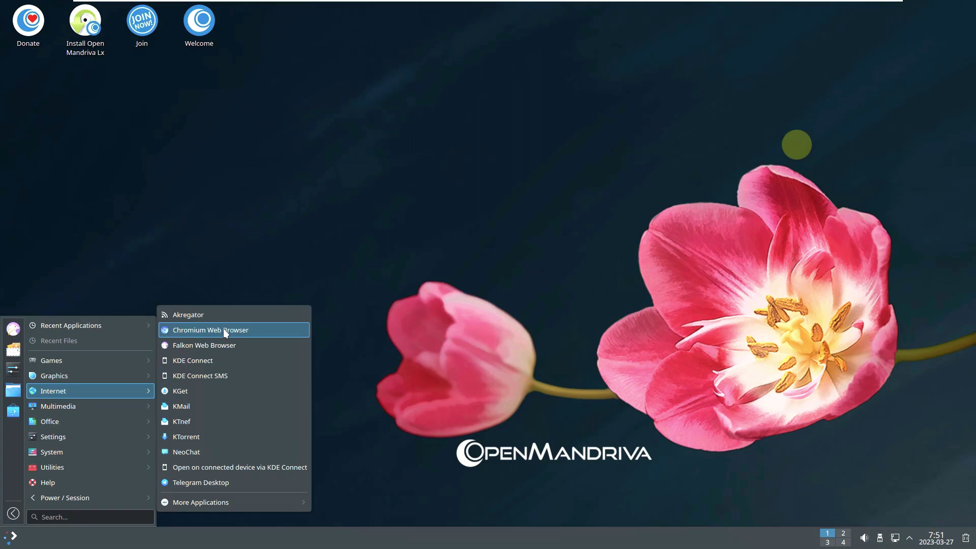
click(228, 344)
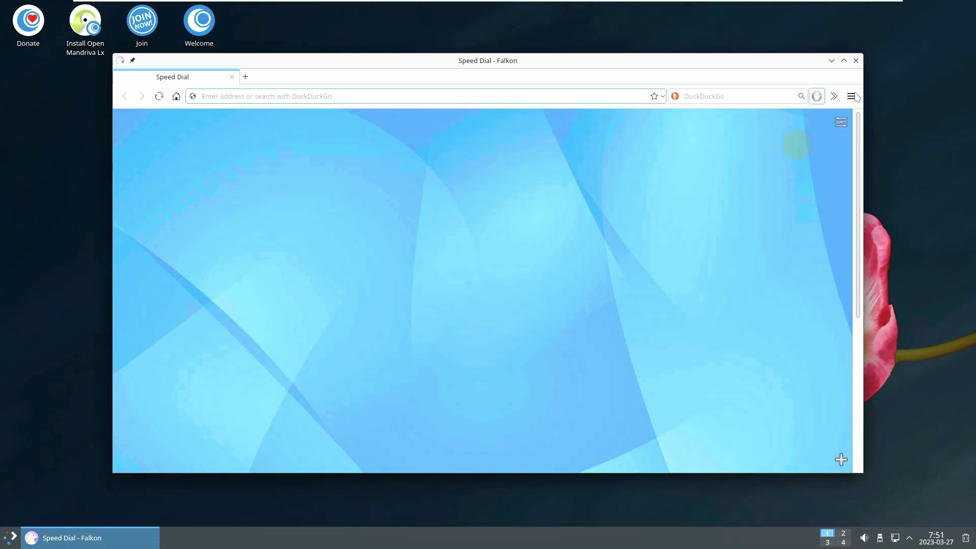
click(852, 96)
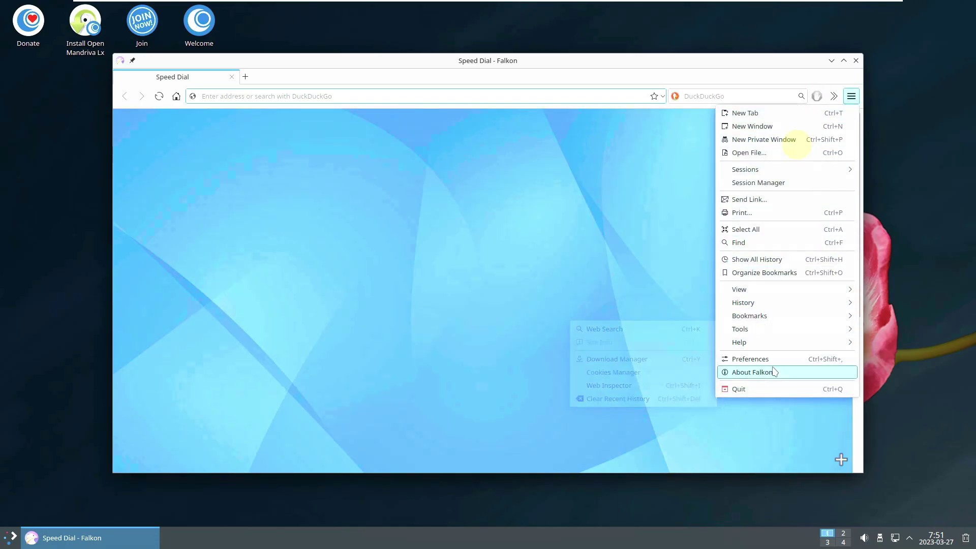
click(773, 372)
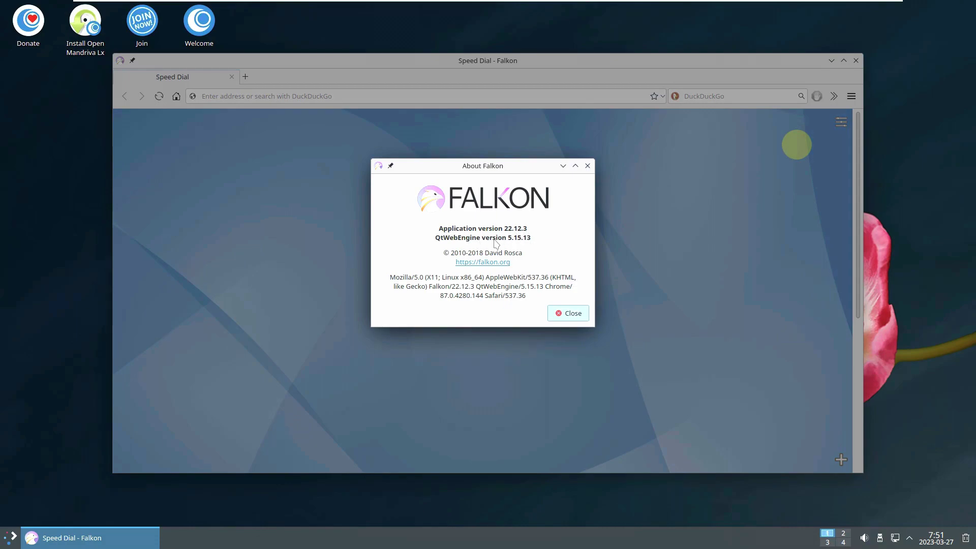
click(570, 314)
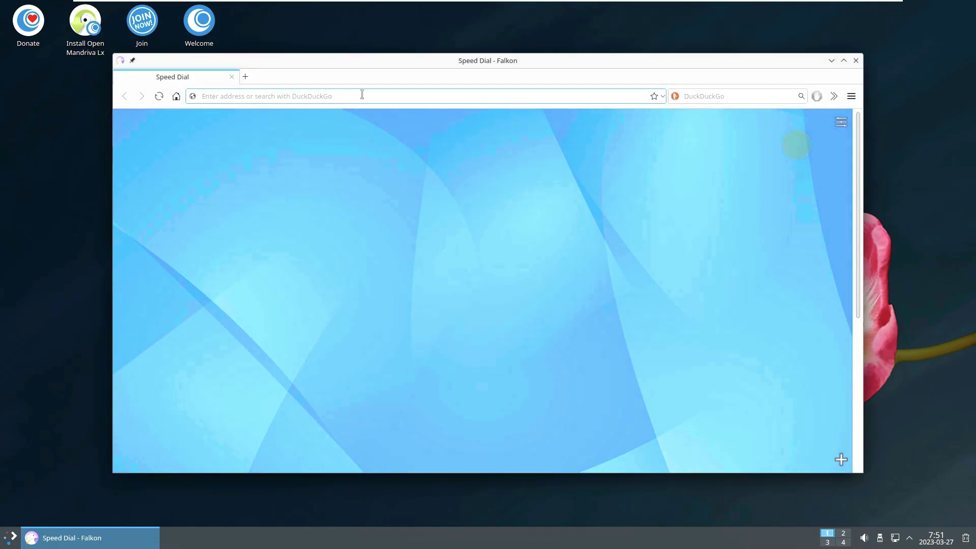
Step: Load the suggested OpenMandriva website by entering "openmandriva" as the address, and look through its home page
text(openman)
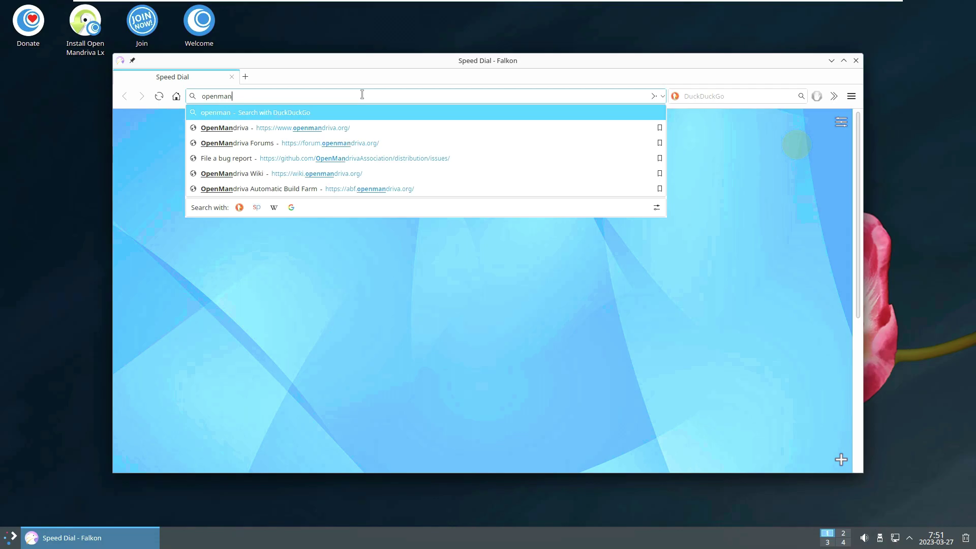
text(driva)
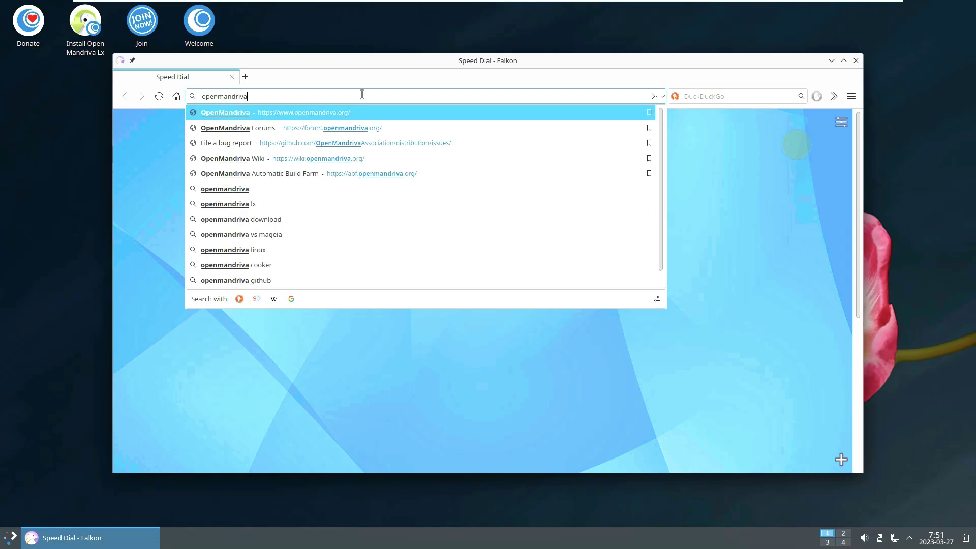
key(Return)
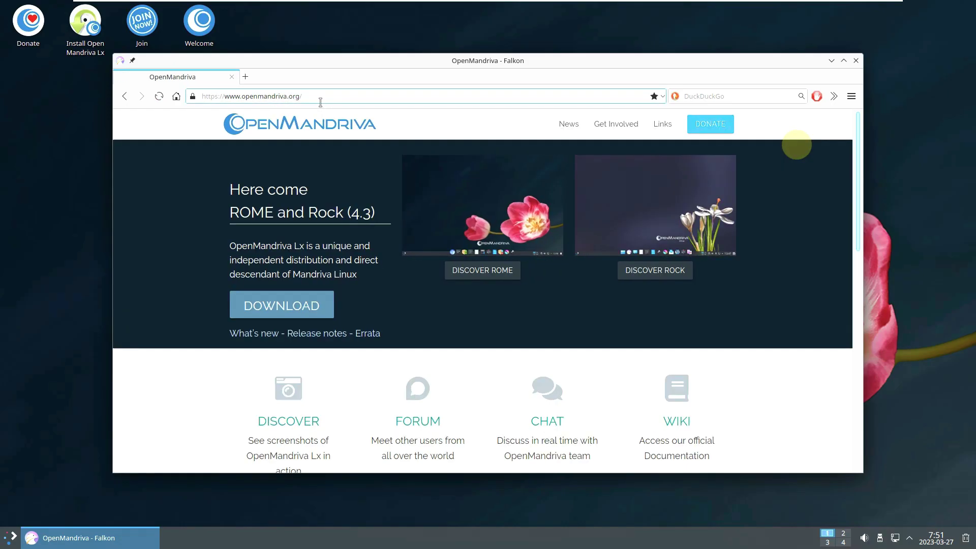
scroll(345, 276, down, 3)
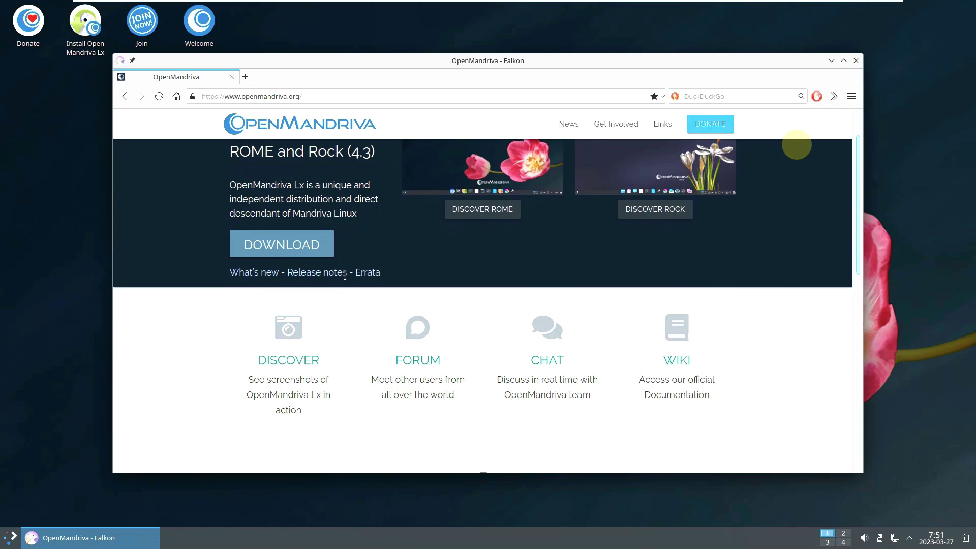
scroll(580, 168, down, 2)
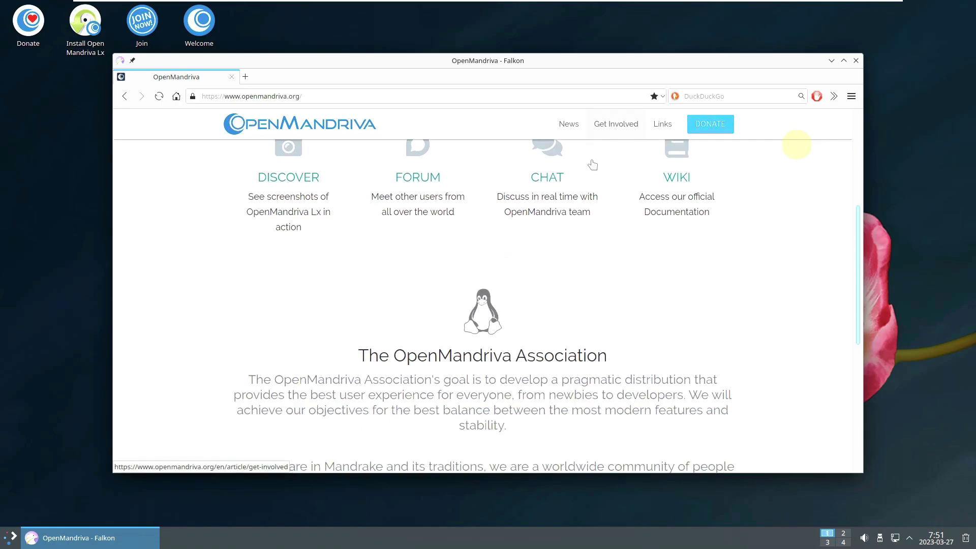
Step: Browse the articles and short news on the OpenMandriva News page, and return to the home page
click(569, 125)
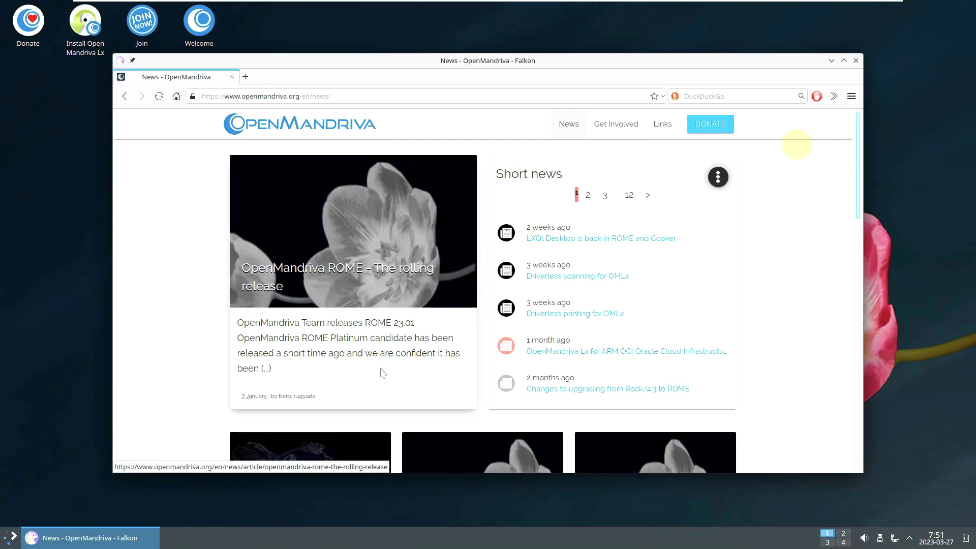
scroll(358, 274, down, 1)
scroll(484, 272, up, 1)
scroll(484, 272, down, 1)
scroll(482, 270, down, 6)
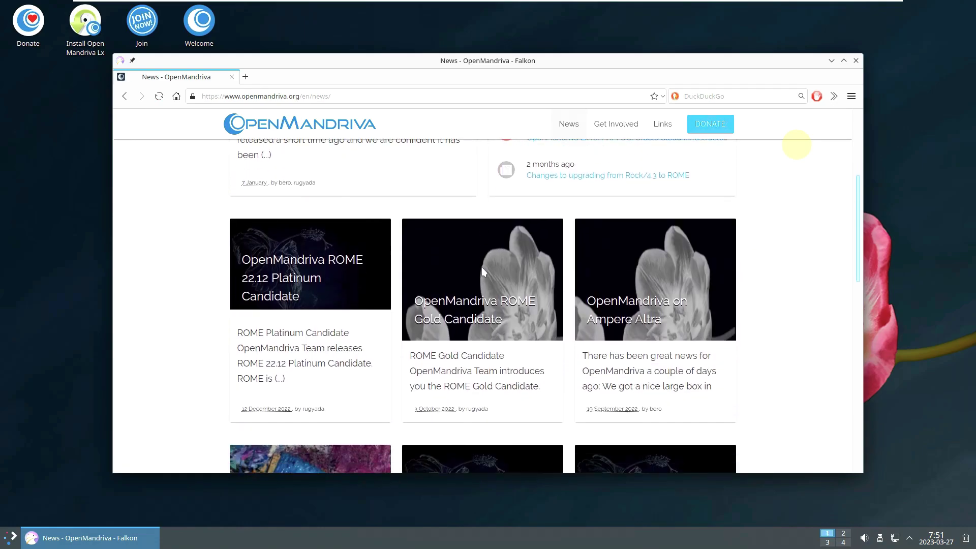
scroll(422, 256, down, 2)
key(alt+Left)
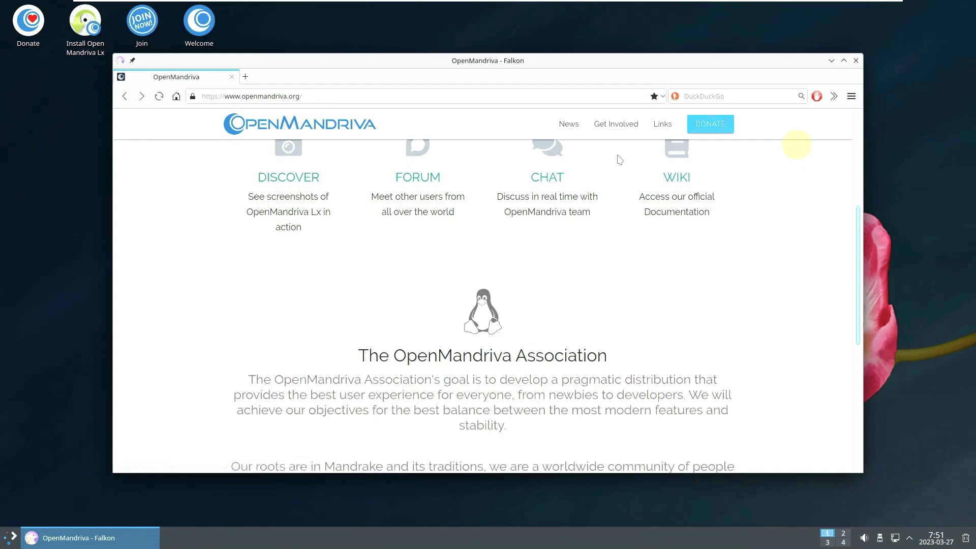
Step: Follow the website's Links entry to the page footer, look over the content above it, and go back to the home page
scroll(611, 150, up, 5)
click(661, 125)
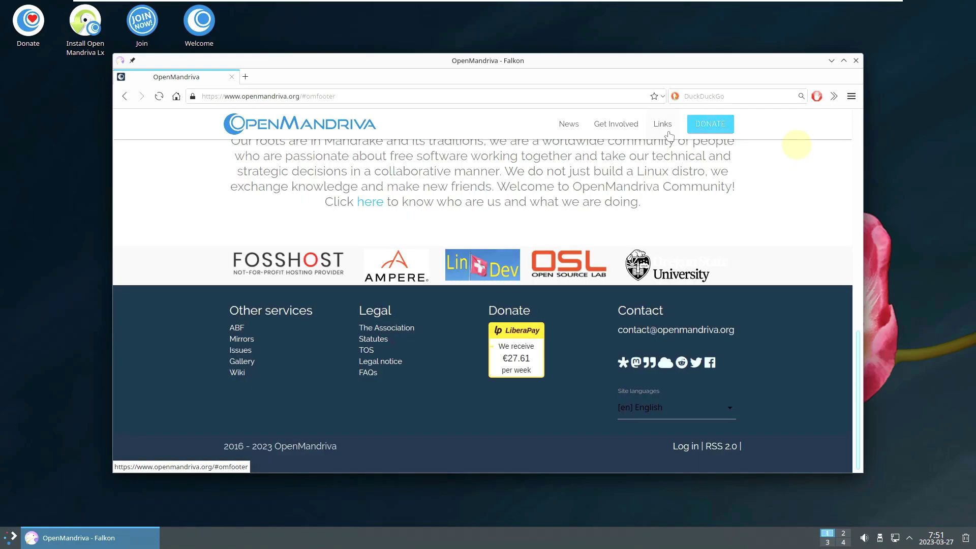
scroll(437, 311, up, 2)
scroll(417, 316, up, 3)
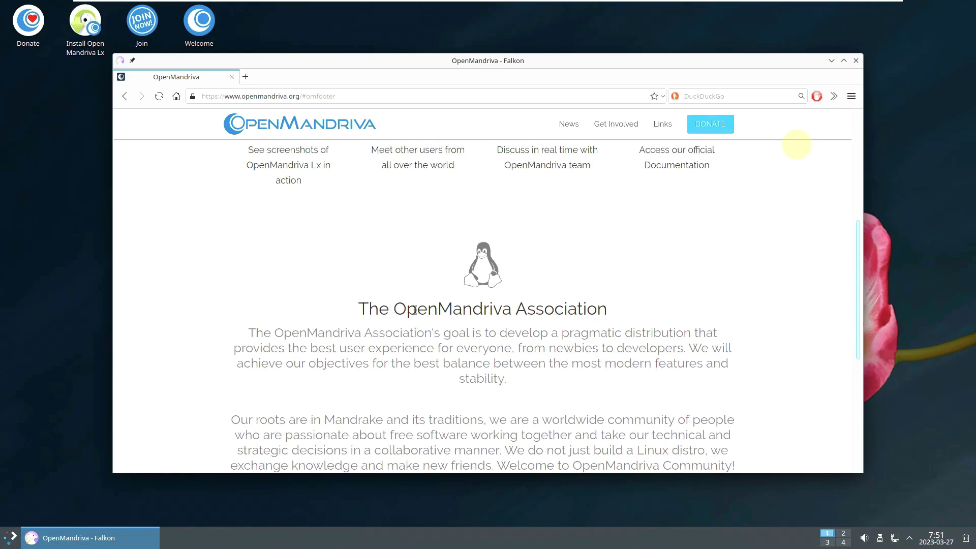
click(124, 96)
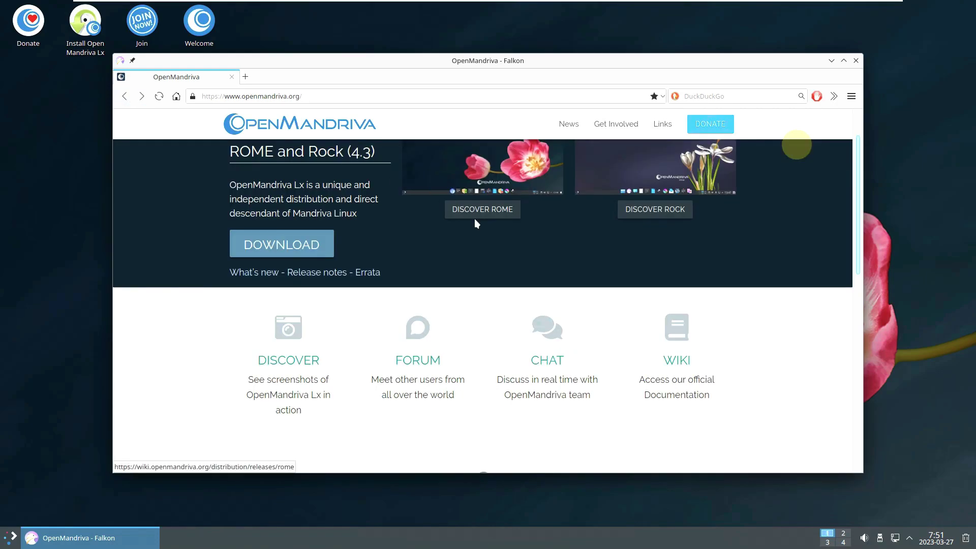
Step: Look through the home page from the release banner down to the footer, ending back at the banner
scroll(386, 305, down, 5)
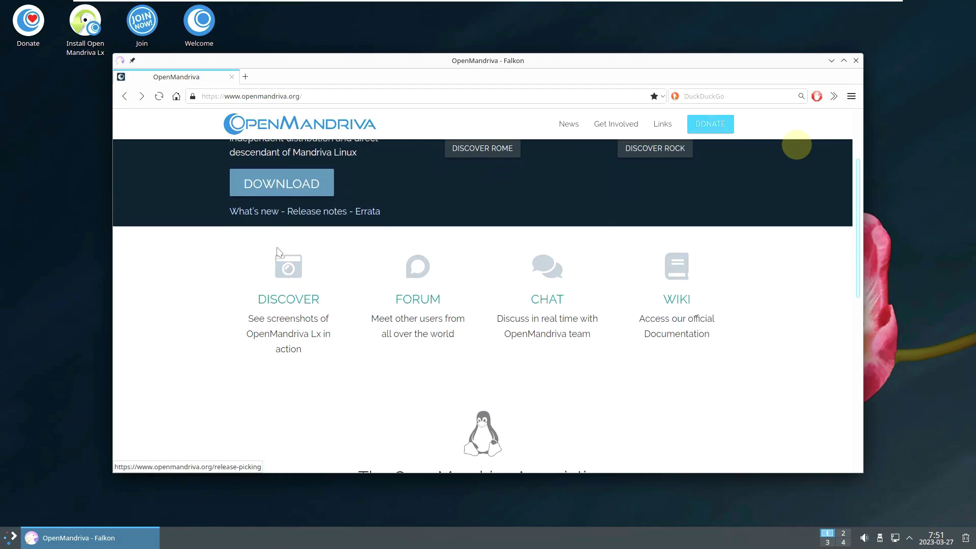
scroll(447, 334, down, 5)
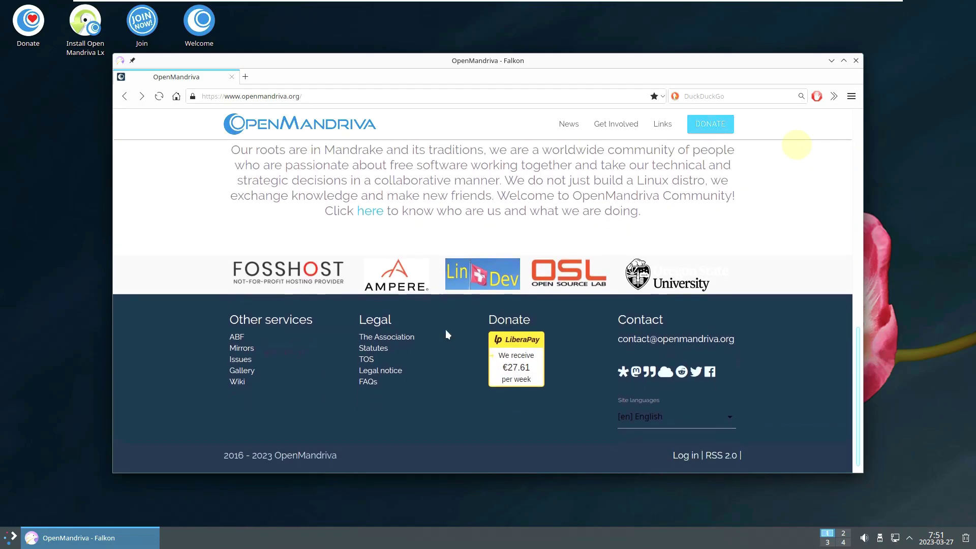
scroll(447, 334, up, 9)
scroll(447, 335, up, 2)
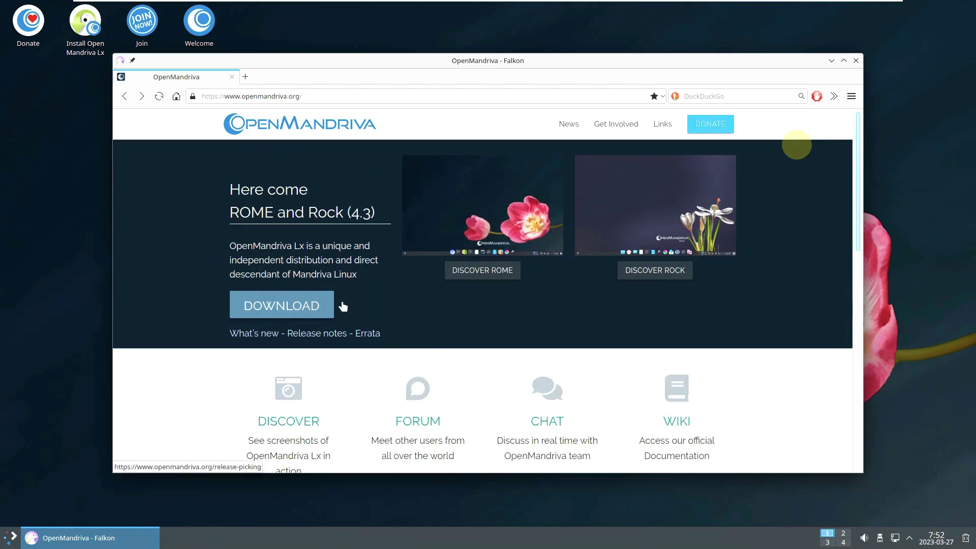
Step: Open the Discover ROME page, highlight the 4.3 version in the home page heading, and return to the ROME wiki page
click(510, 273)
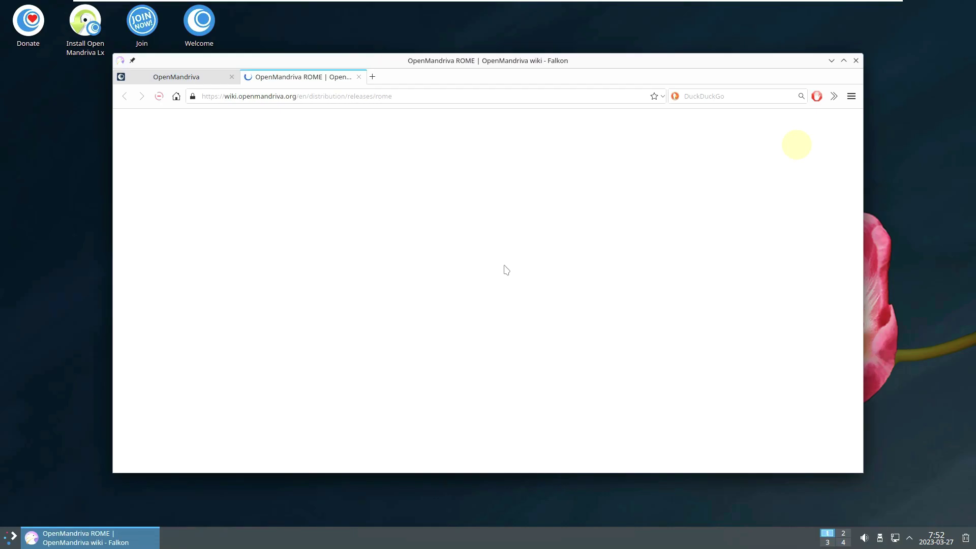
click(194, 82)
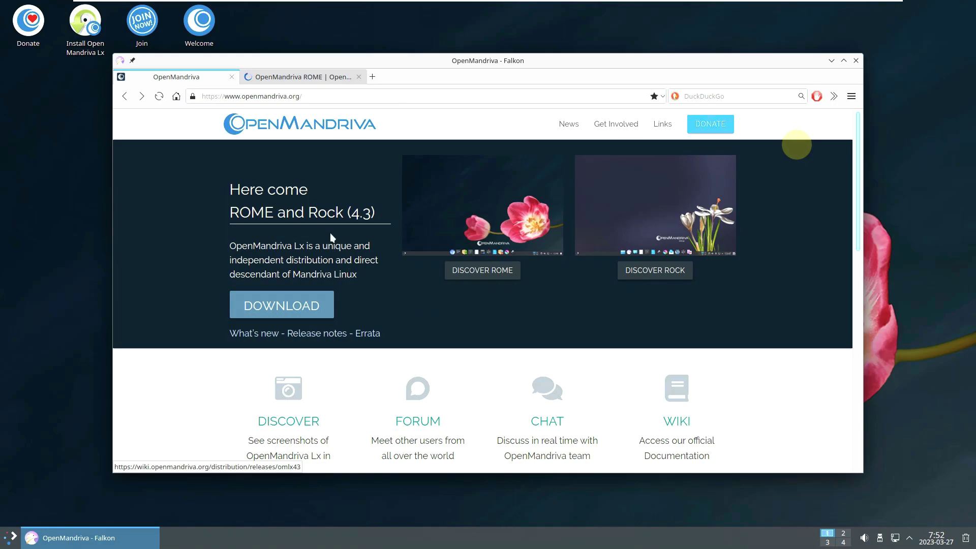
double_click(360, 212)
click(336, 77)
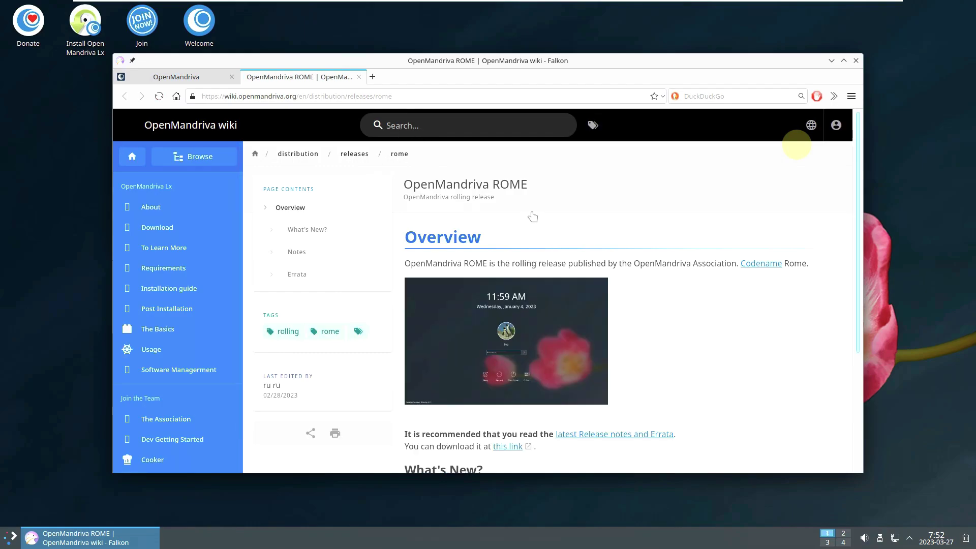
Step: Review the ROME overview, follow its latest Release notes and Errata link, and examine the ROME and Rock sections under Current releases
scroll(533, 216, down, 5)
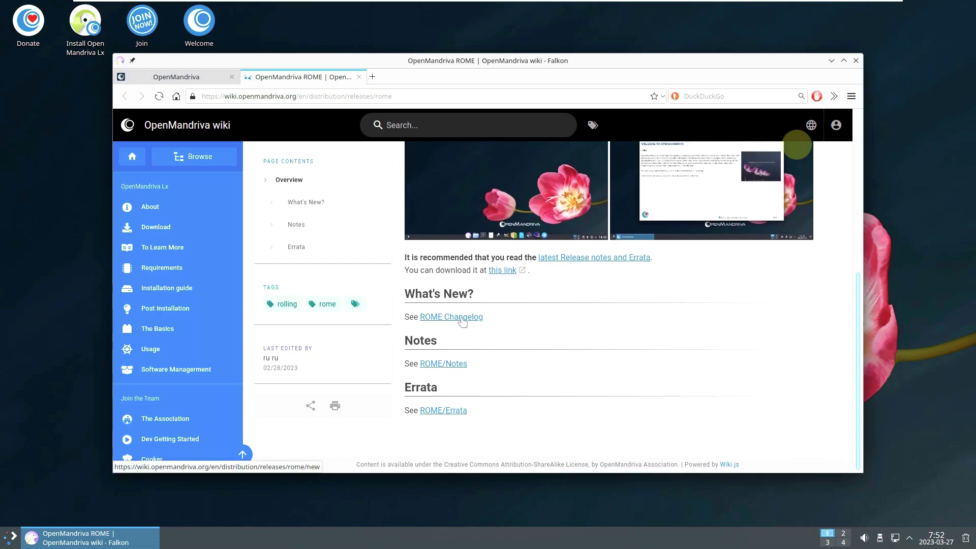
scroll(463, 321, up, 2)
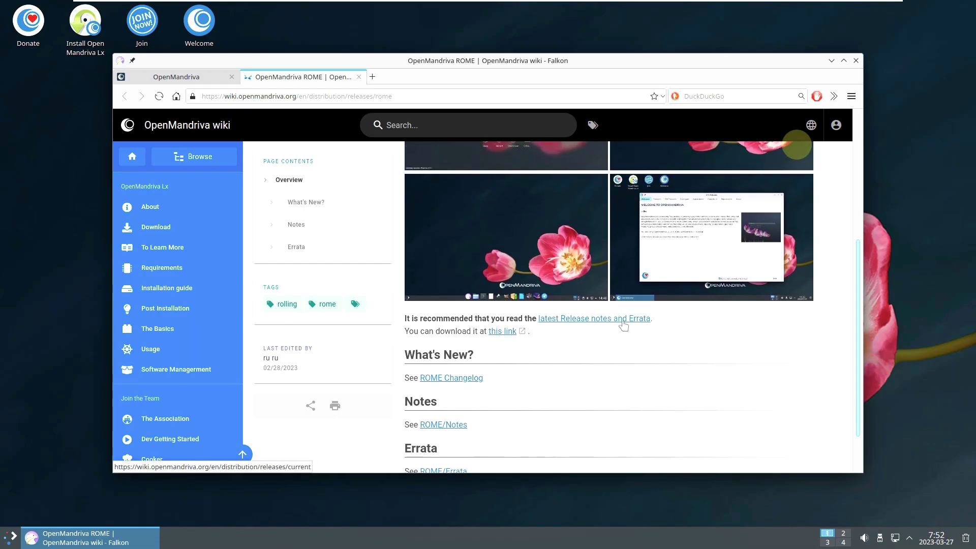
click(623, 325)
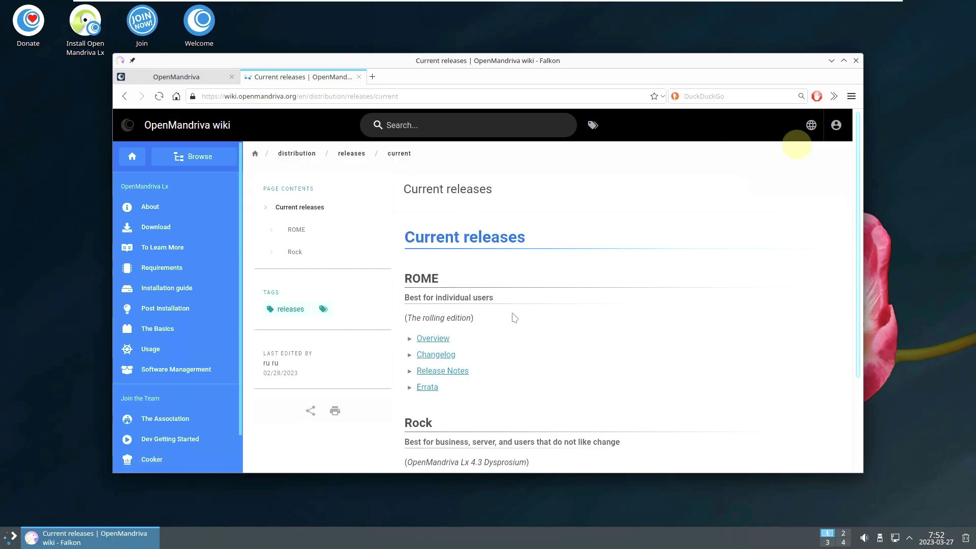
scroll(514, 316, down, 2)
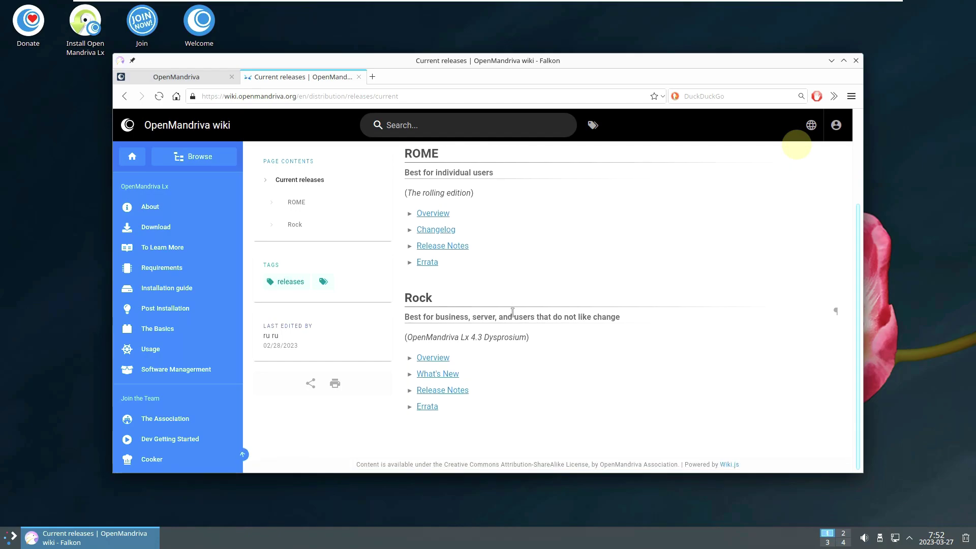
scroll(483, 351, up, 2)
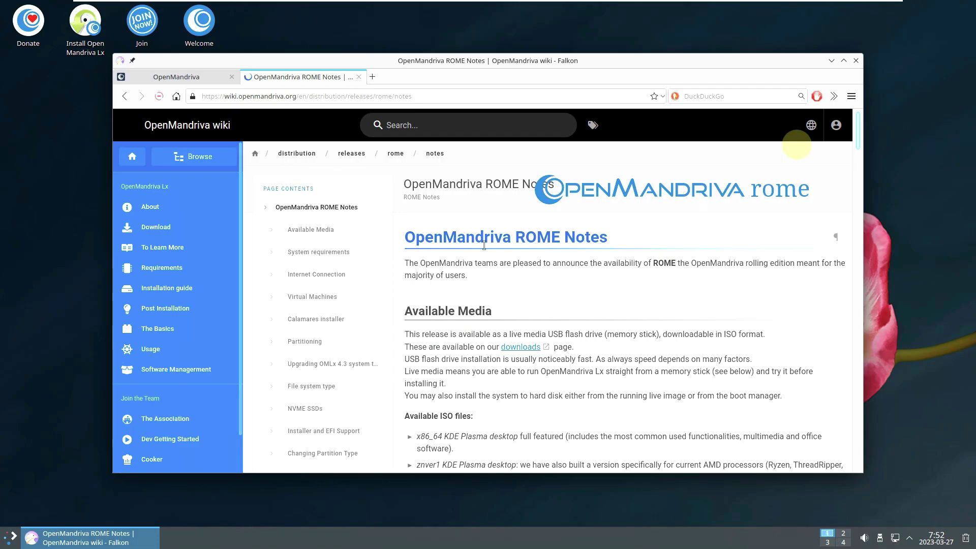
Step: Skim the OpenMandriva ROME Notes from available media to installer and EFI support, and go back to the ROME overview page
scroll(484, 245, down, 2)
scroll(484, 246, down, 10)
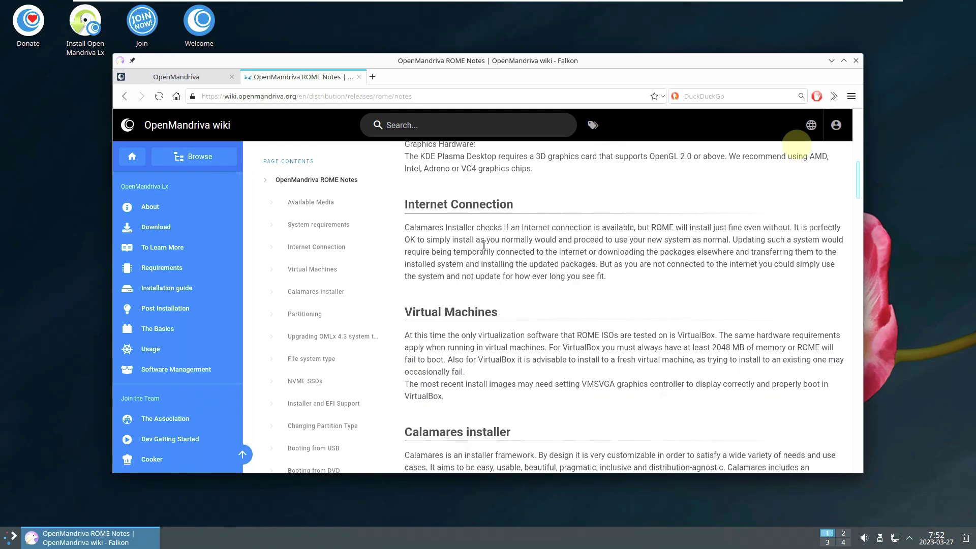
scroll(484, 246, down, 10)
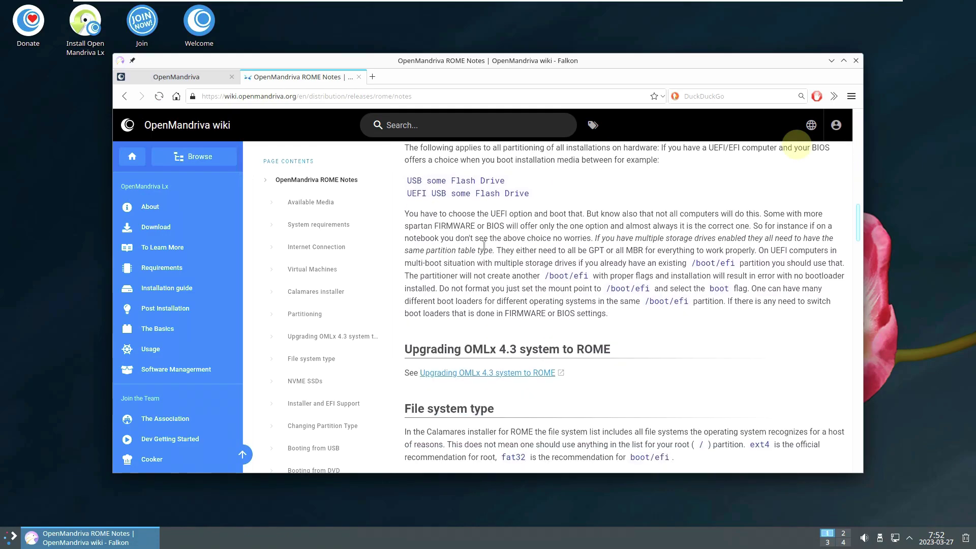
scroll(484, 245, down, 4)
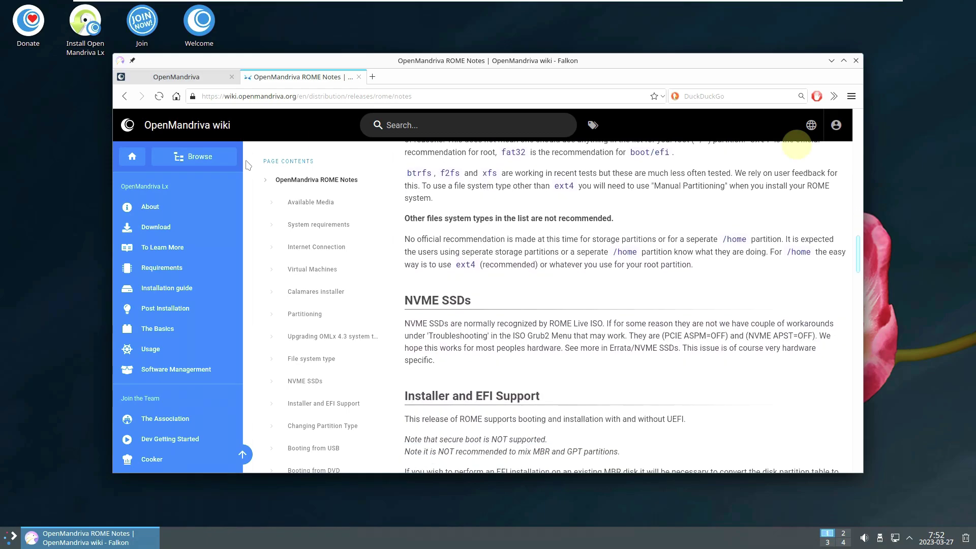
click(130, 102)
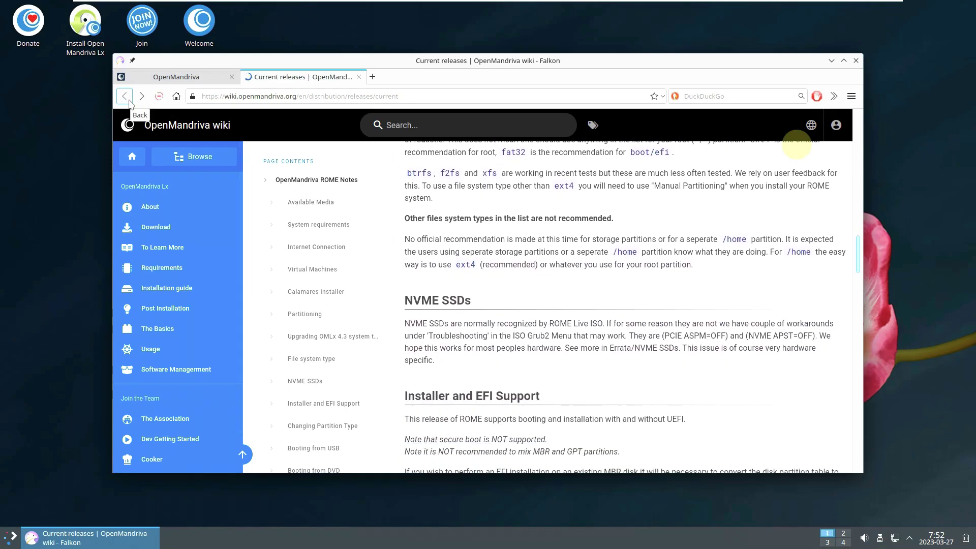
click(130, 102)
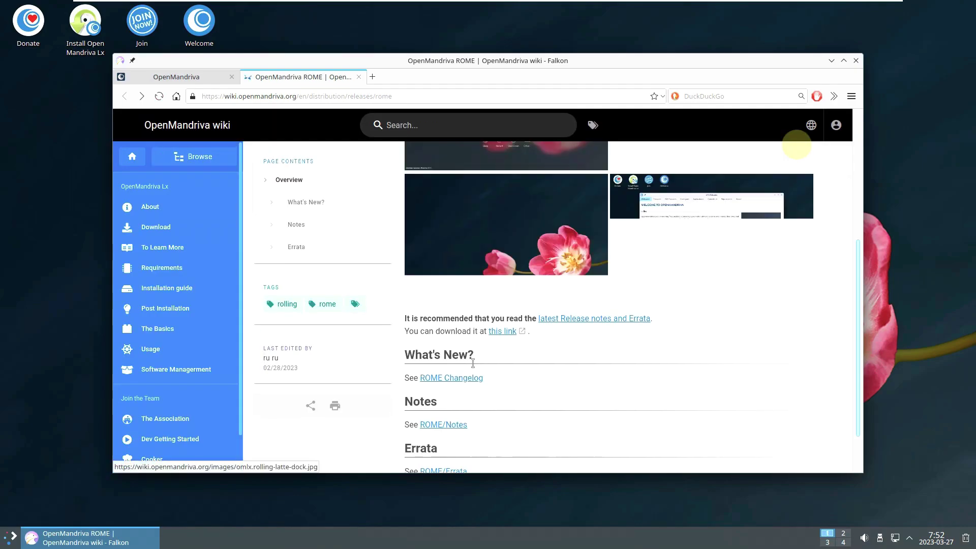
Step: Open the ROME download link on SourceForge and highlight the 23.03 folder's name and its modification time
click(505, 332)
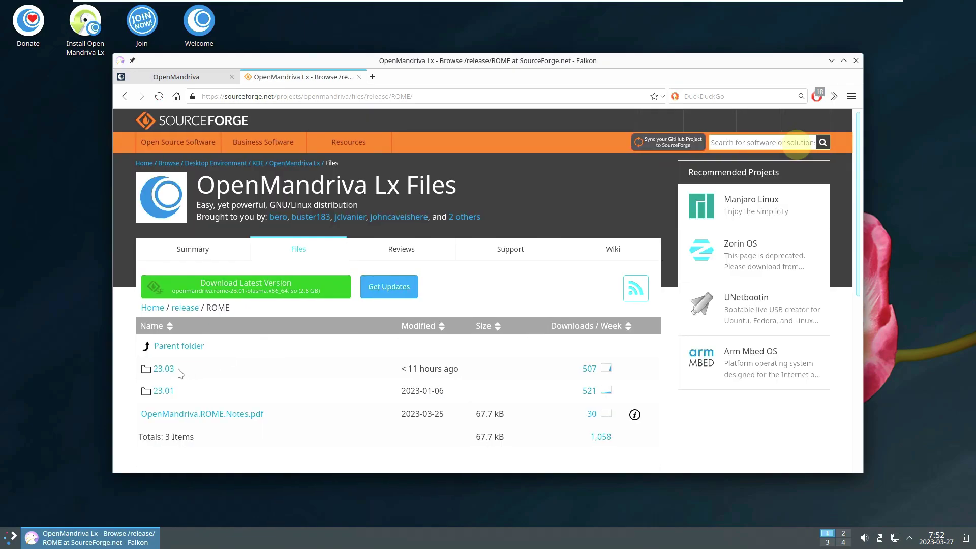
double_click(158, 369)
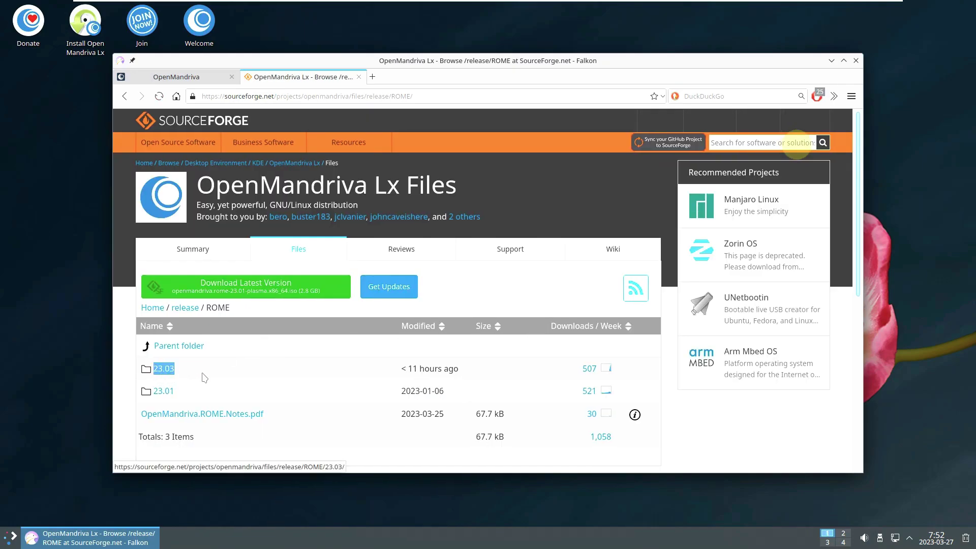
drag(501, 372, 410, 371)
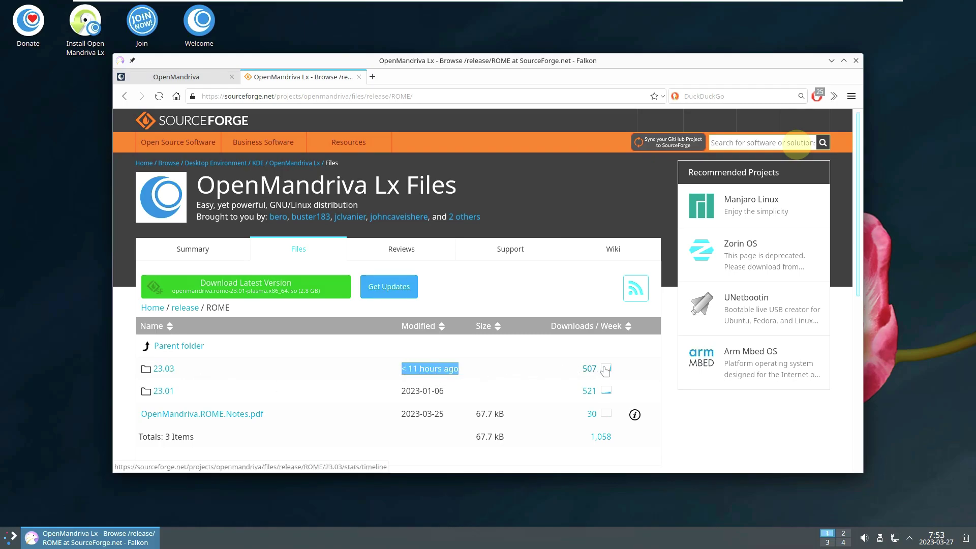
Step: Open the 23.03 release folder and examine its image files, modification dates and sizes
click(164, 369)
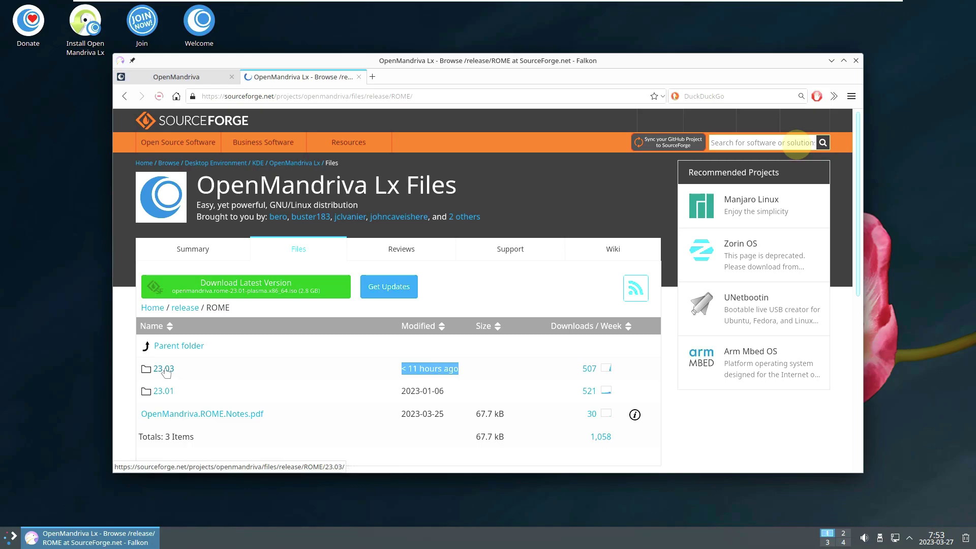
scroll(346, 363, down, 1)
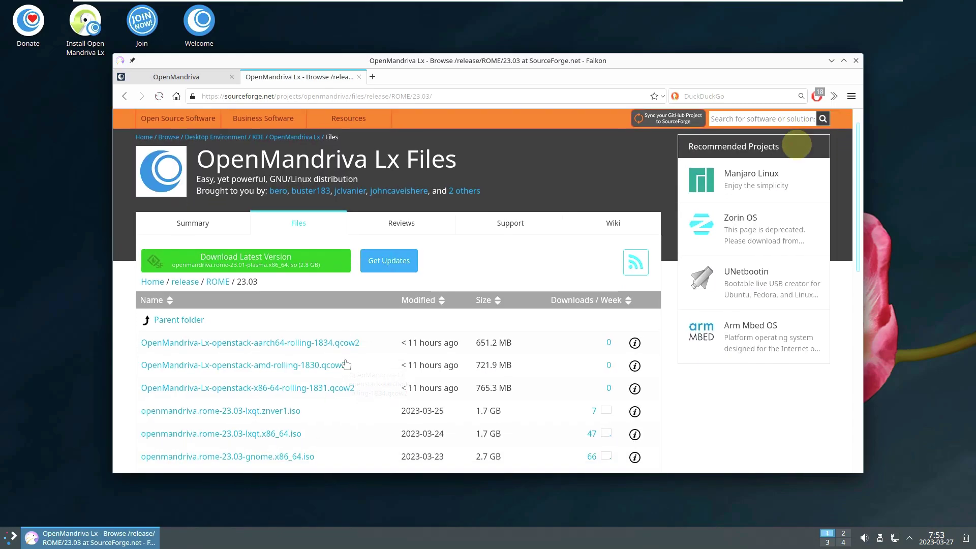
scroll(346, 363, down, 1)
scroll(348, 364, down, 1)
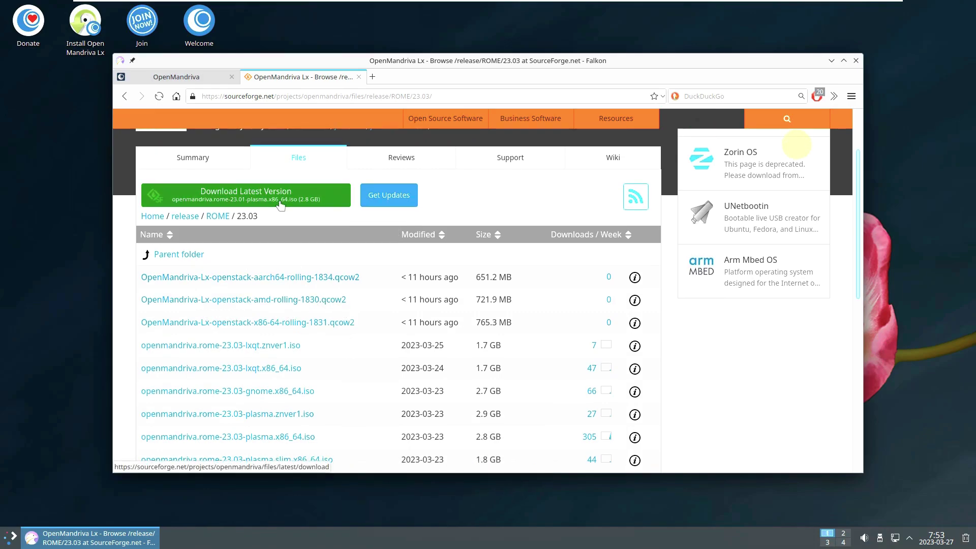
scroll(282, 201, down, 1)
scroll(281, 206, down, 1)
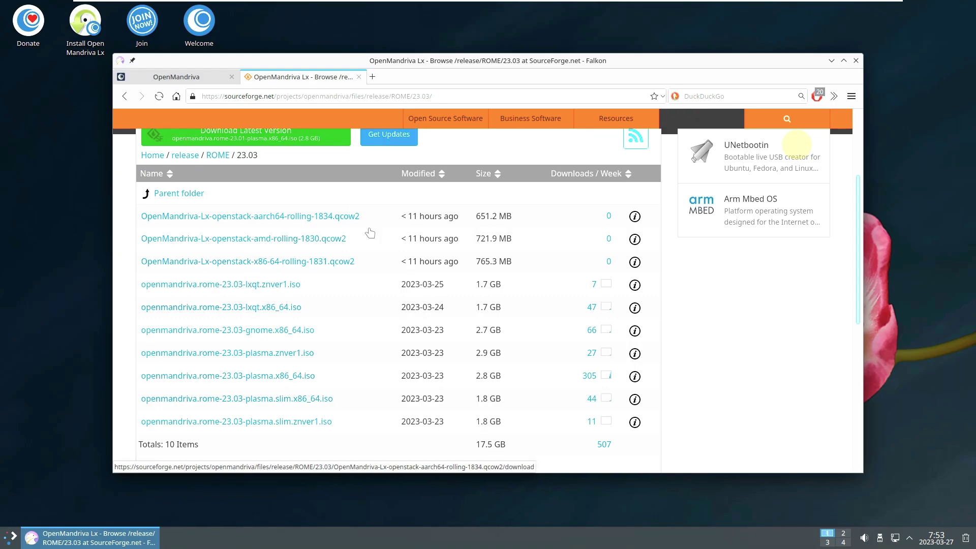
scroll(454, 416, down, 1)
scroll(454, 417, down, 1)
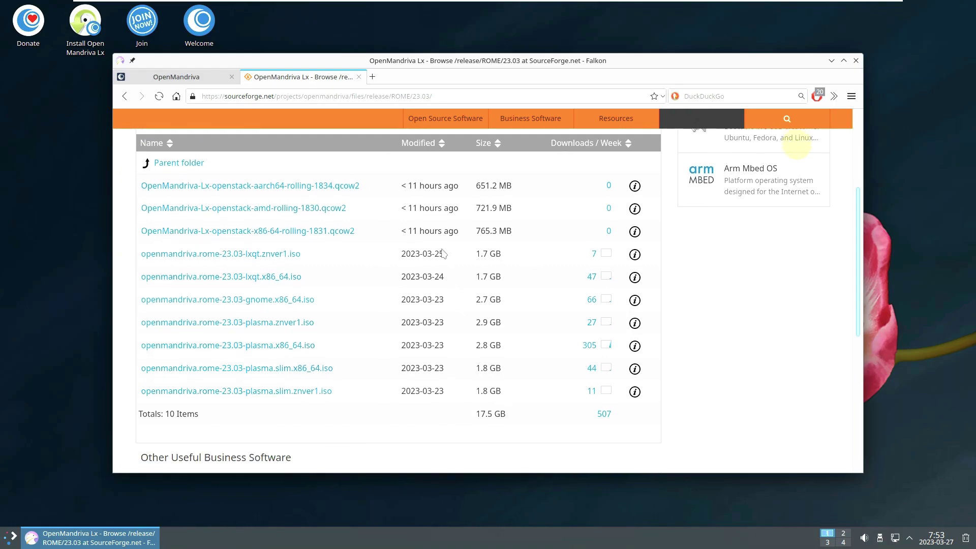
scroll(399, 259, up, 1)
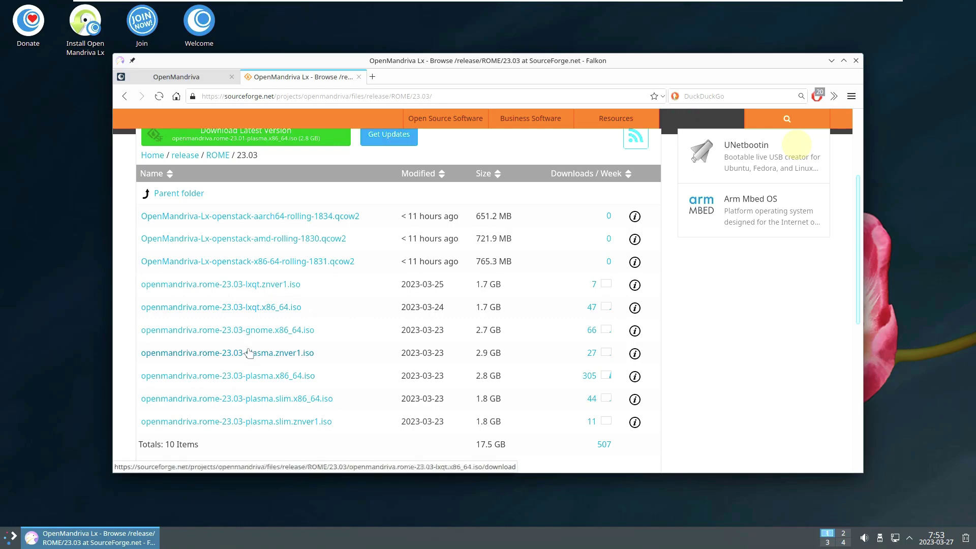
Step: Start downloading openmandriva.rome-23.03-plasma.x86_64.iso, save it to the Desktop, and check the download's progress
click(286, 380)
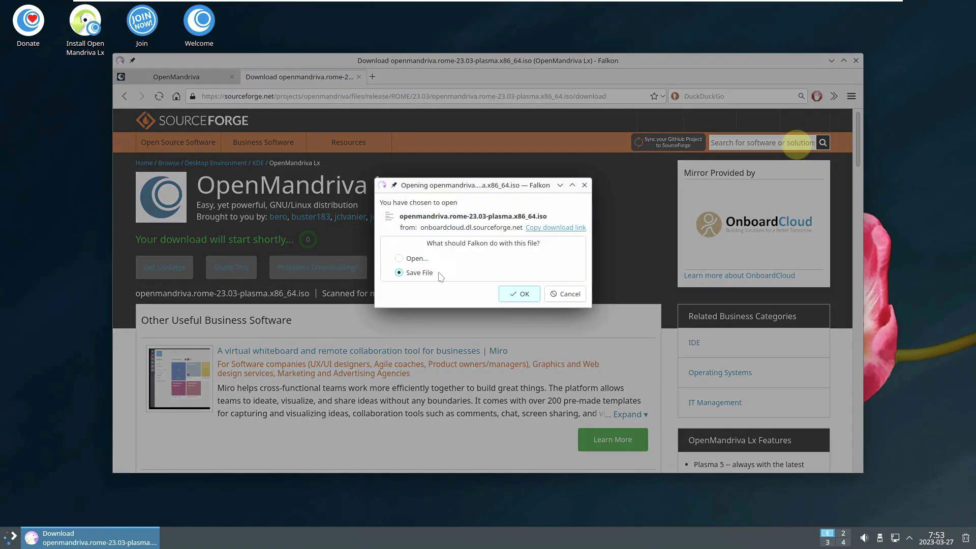
click(523, 295)
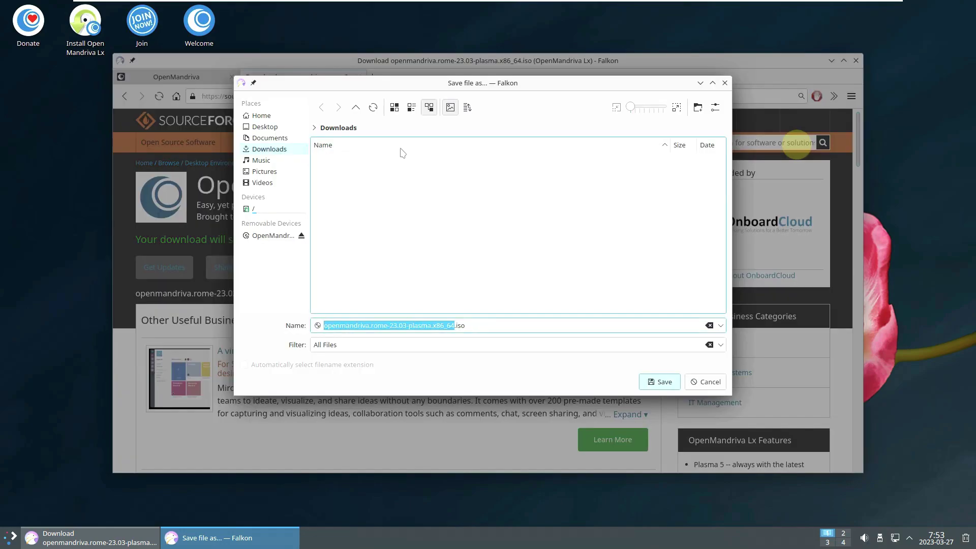
click(282, 127)
click(660, 382)
click(801, 98)
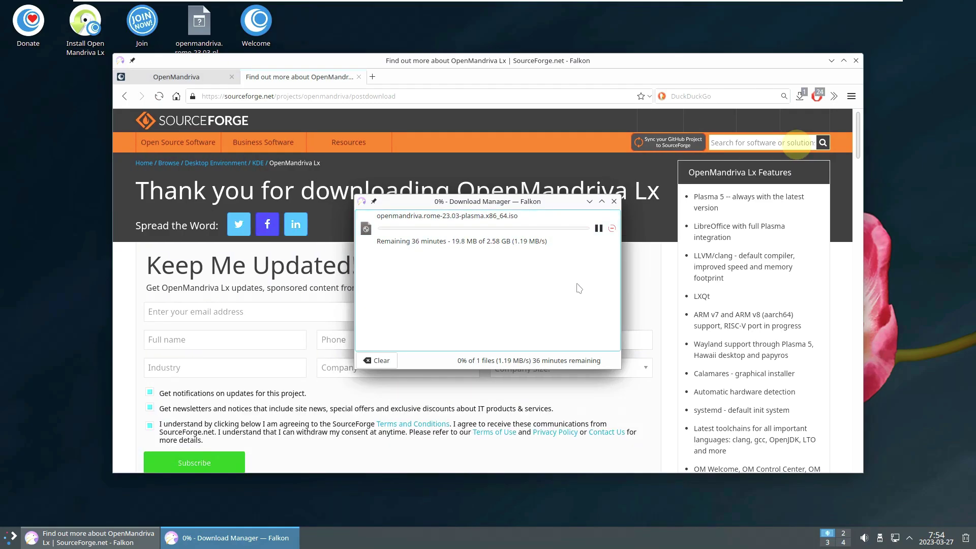
Step: Close the browser, cancel the running ISO download, and close the Download Manager
click(614, 202)
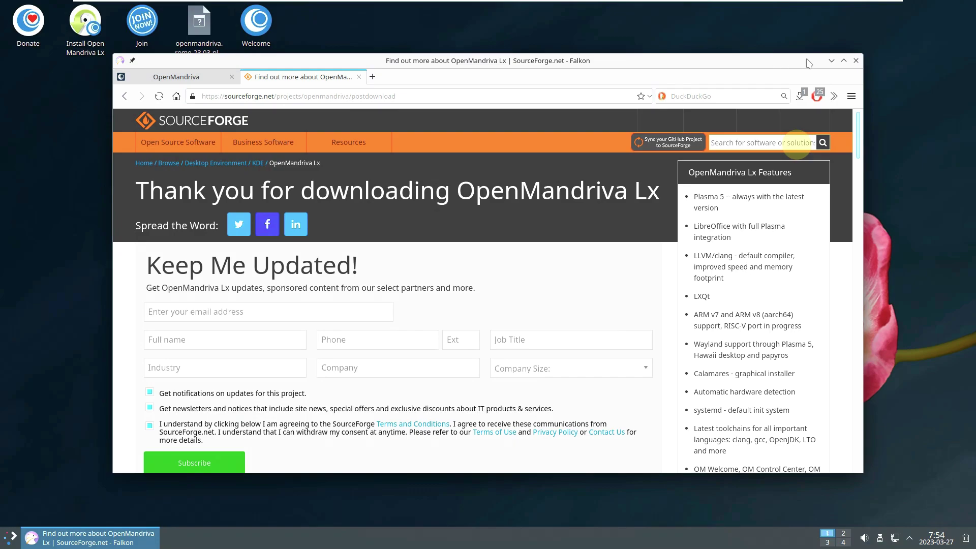
click(856, 60)
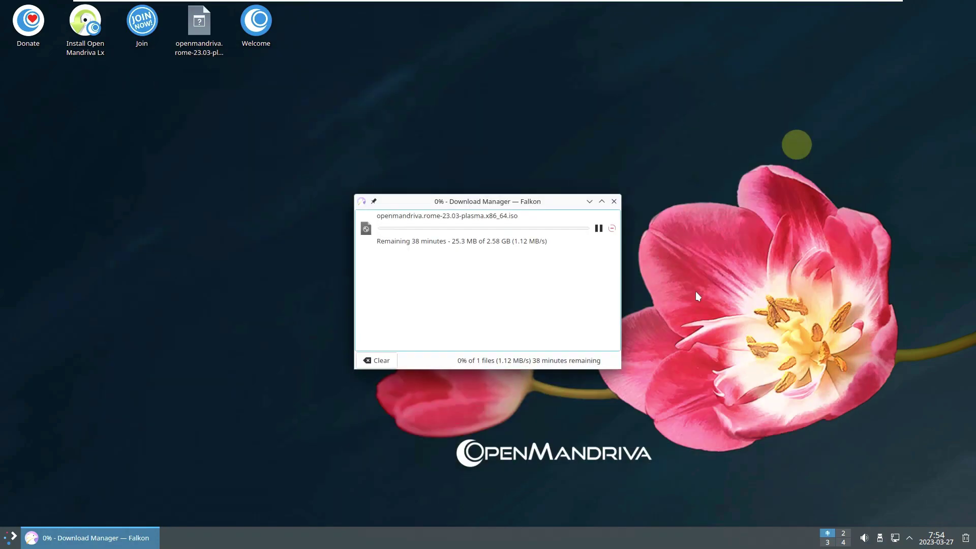
click(612, 229)
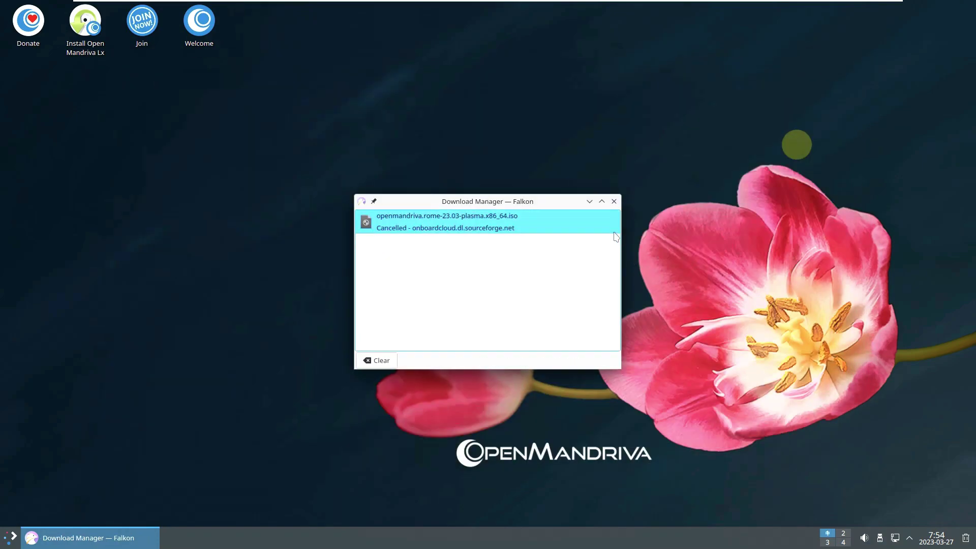
click(614, 201)
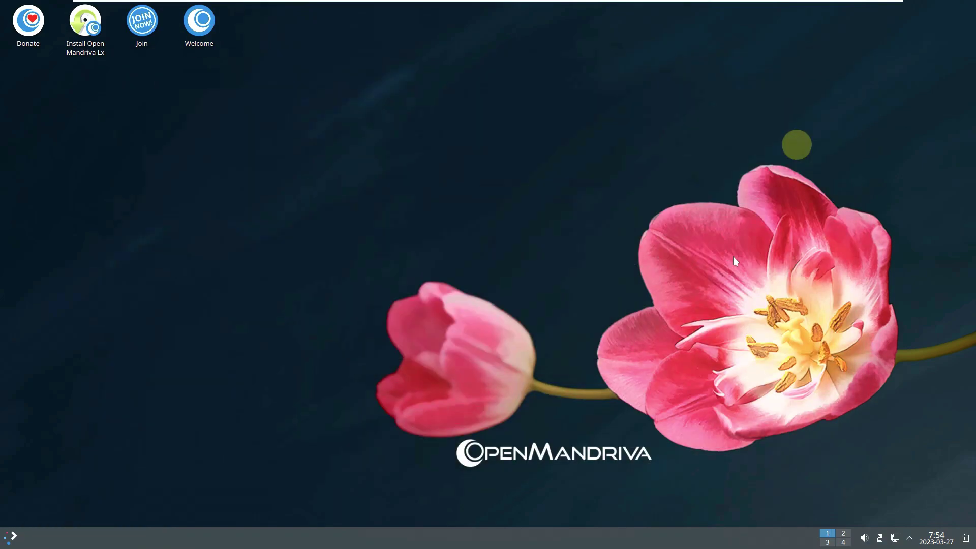
Step: Check the system tray's calendar, Status and Notifications popup, and removable devices popup
click(936, 540)
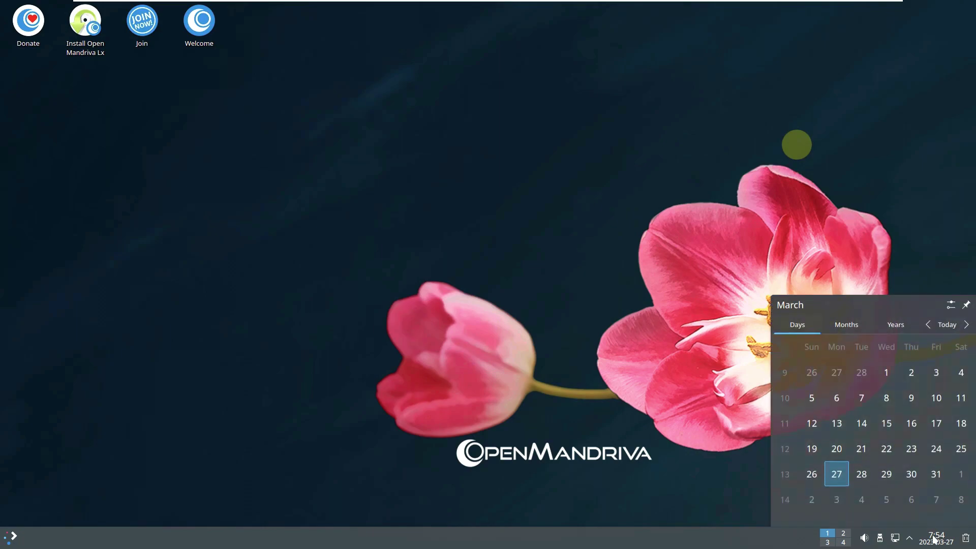
click(934, 540)
click(910, 539)
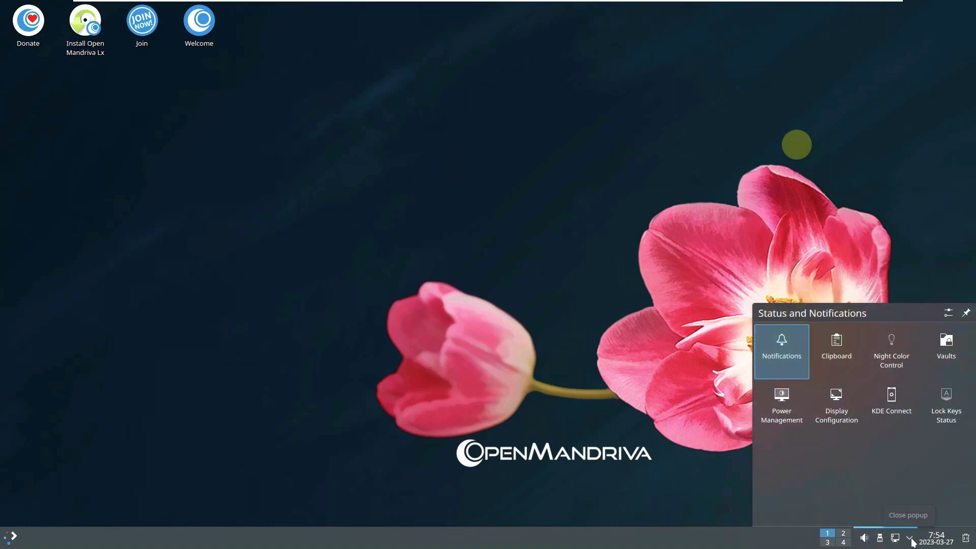
click(813, 244)
click(880, 539)
click(881, 539)
Step: View the Audio Volume popup's devices and applications, try enlarging and shrinking it, and dismiss it
click(865, 539)
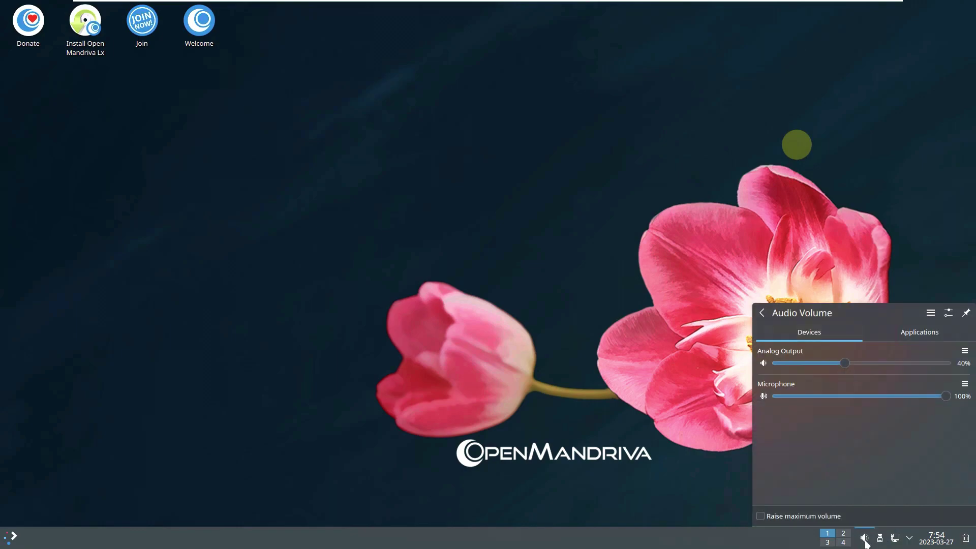
click(896, 331)
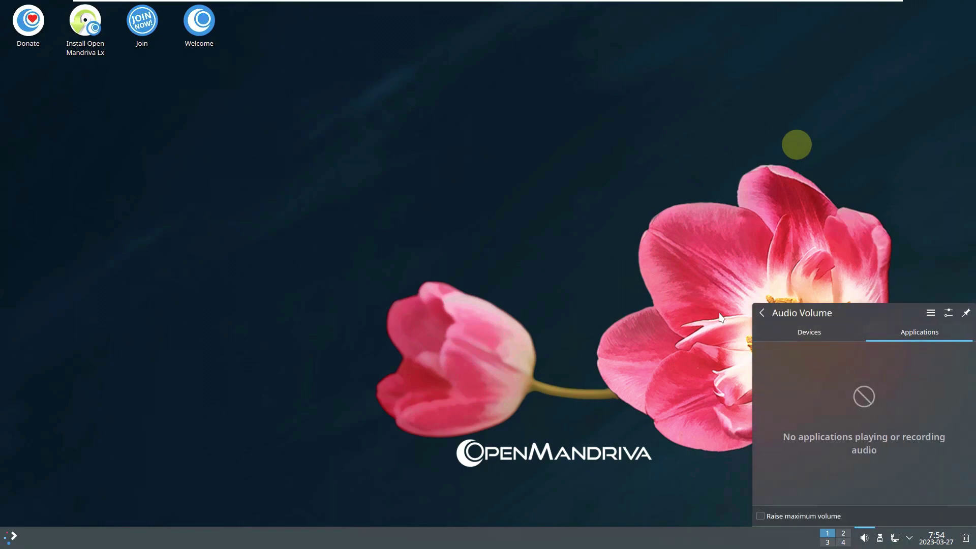
drag(752, 304, 650, 304)
drag(738, 303, 728, 204)
drag(650, 204, 835, 279)
click(676, 242)
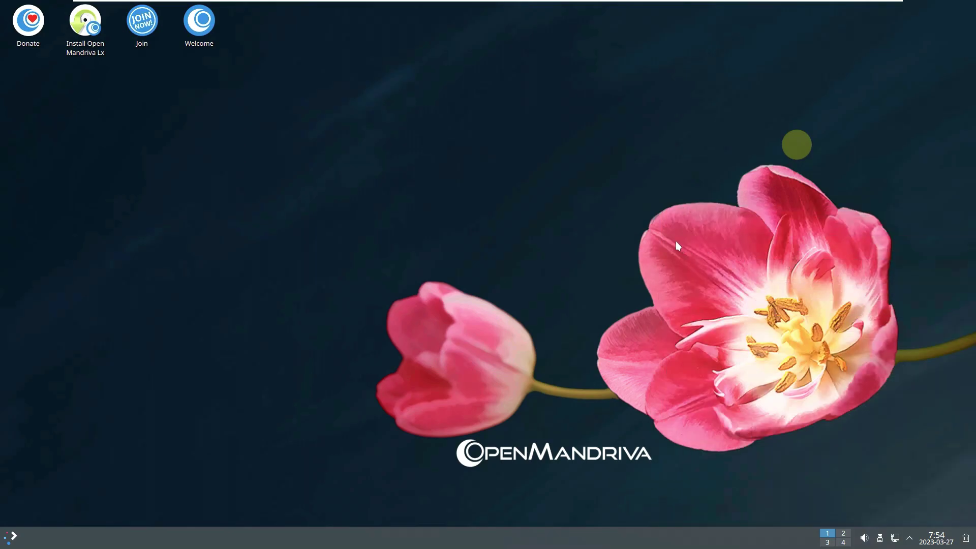
Step: View the window tiling layout editor and leave it without changes
key(super+t)
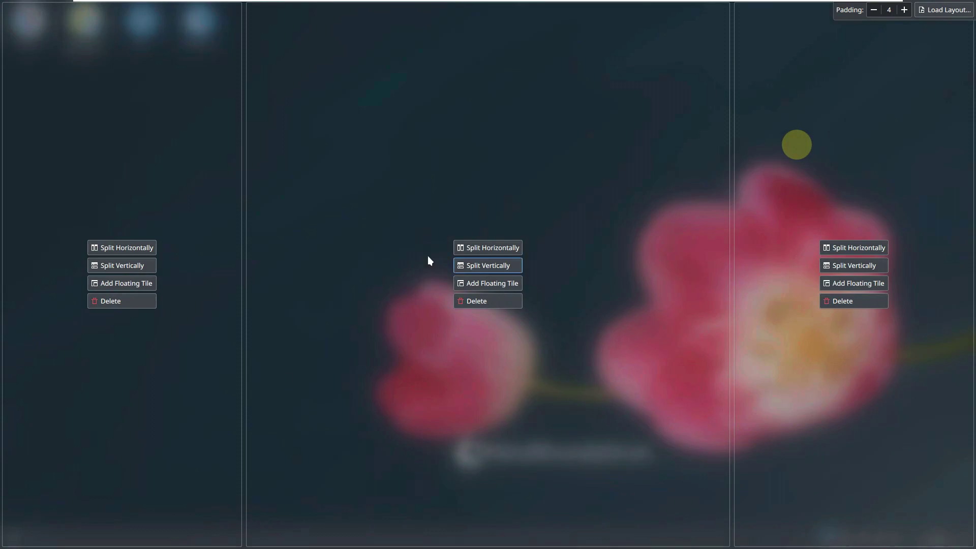
key(Escape)
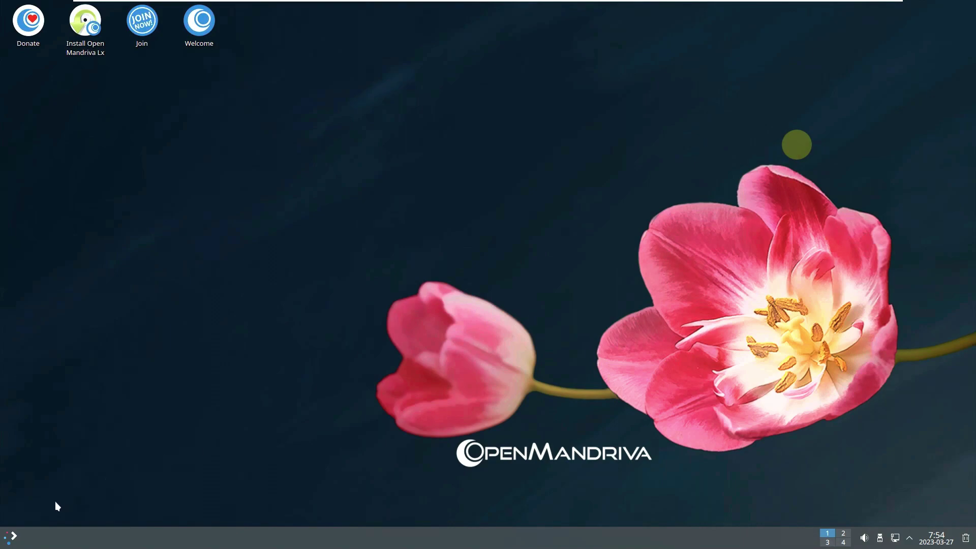
Step: Look through the application menu's categories, including Graphics, Internet, Office and Settings, and dismiss the menu
click(17, 534)
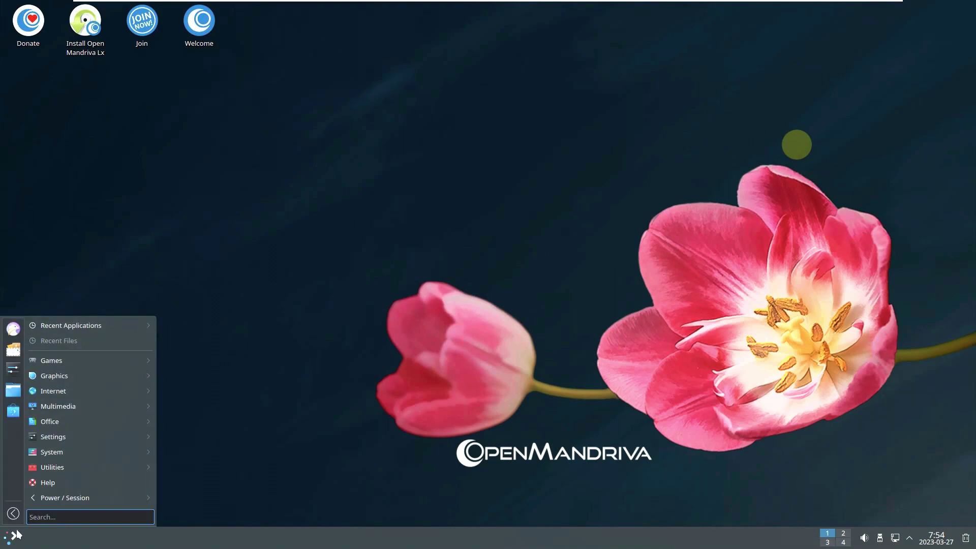
mouse_move(110, 375)
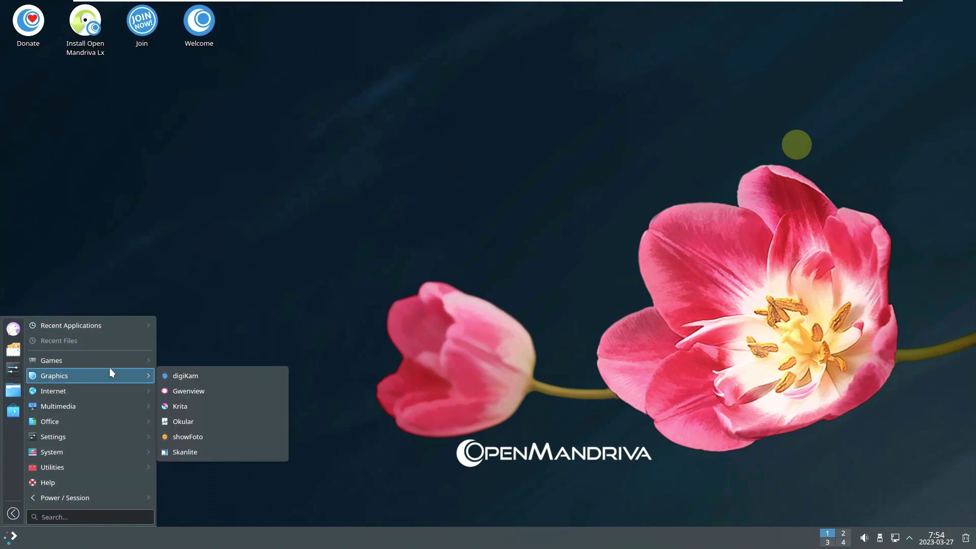
mouse_move(203, 361)
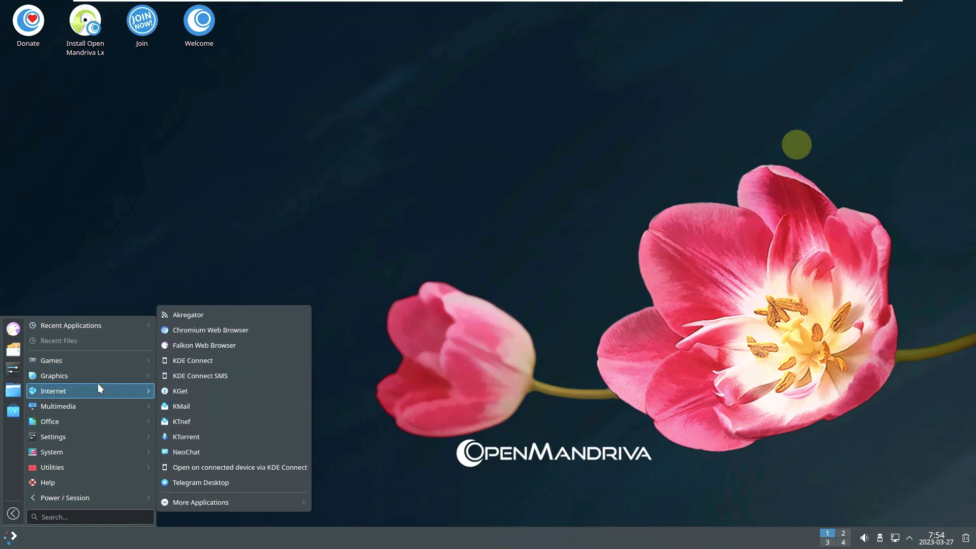
mouse_move(109, 419)
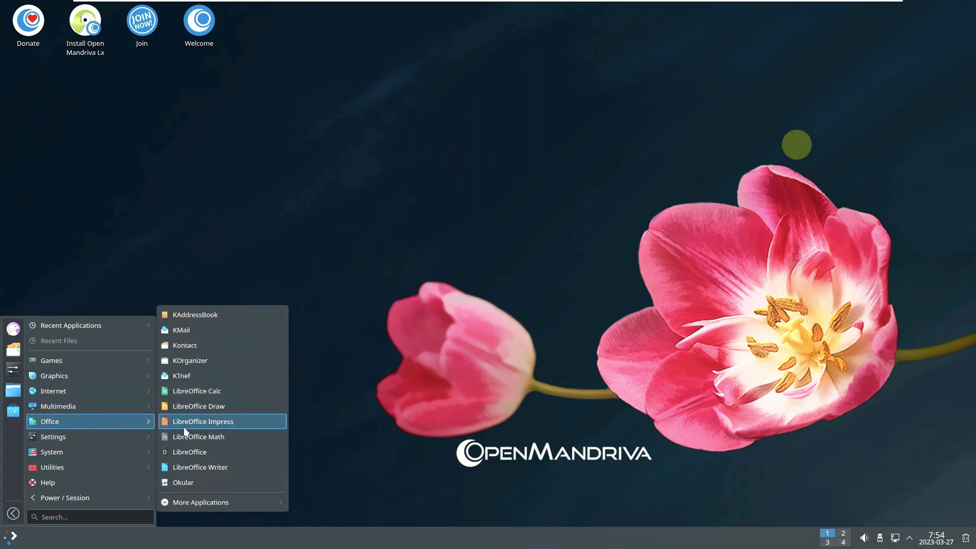
mouse_move(106, 436)
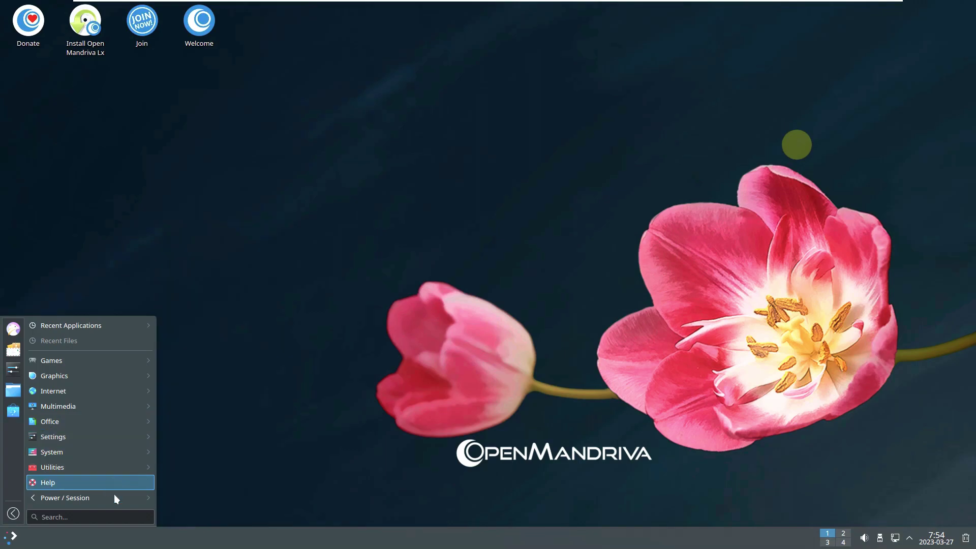
click(263, 366)
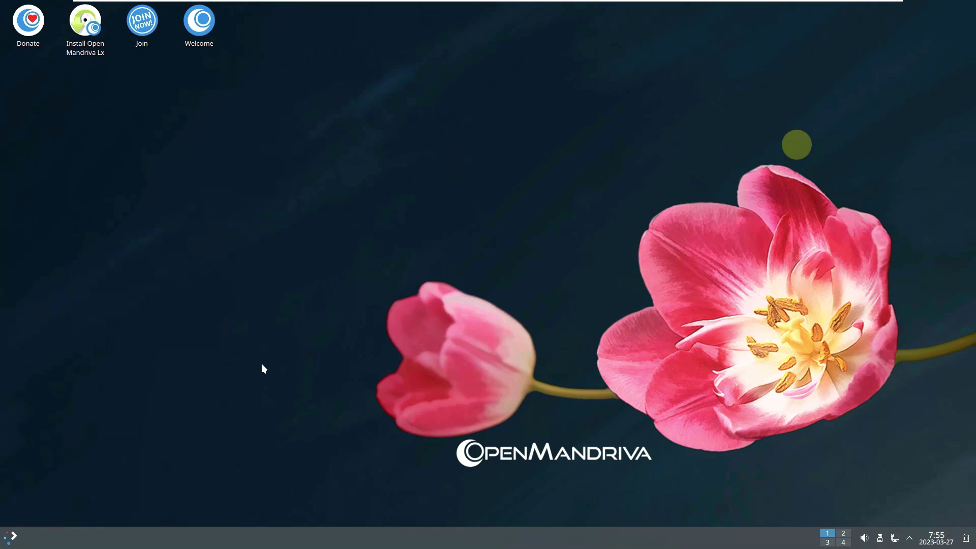
Step: Open the desktop's wallpaper settings, maximize the window, and set urnersee-01 as the wallpaper
right_click(414, 67)
click(557, 251)
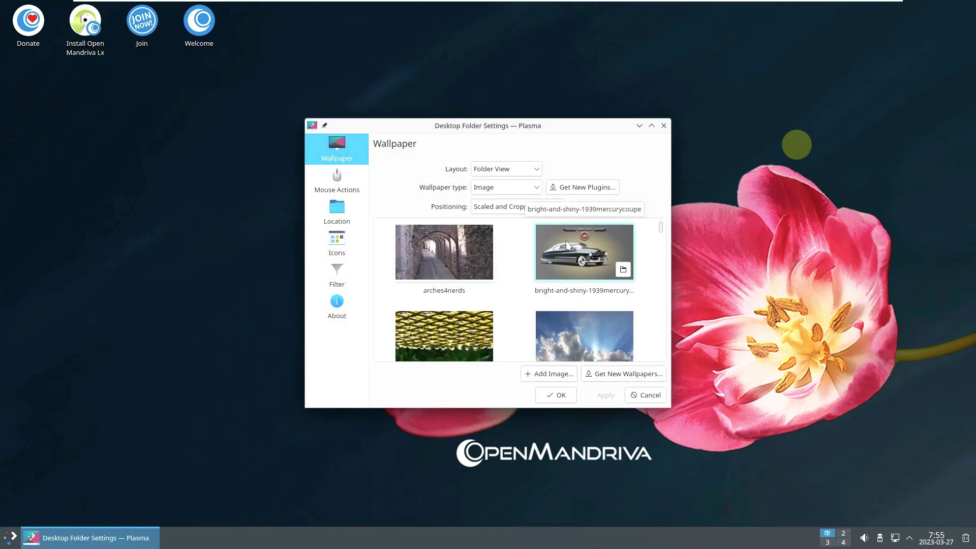
click(652, 125)
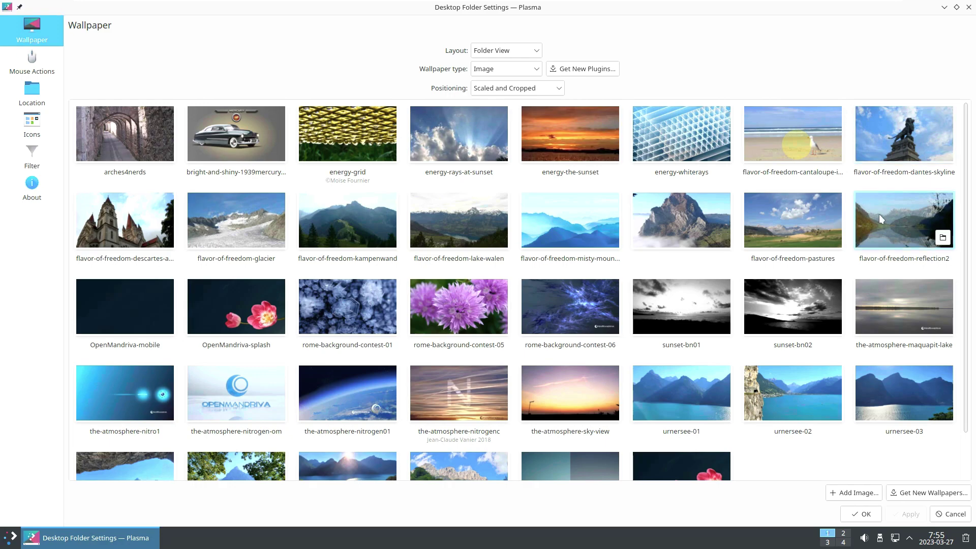
click(675, 404)
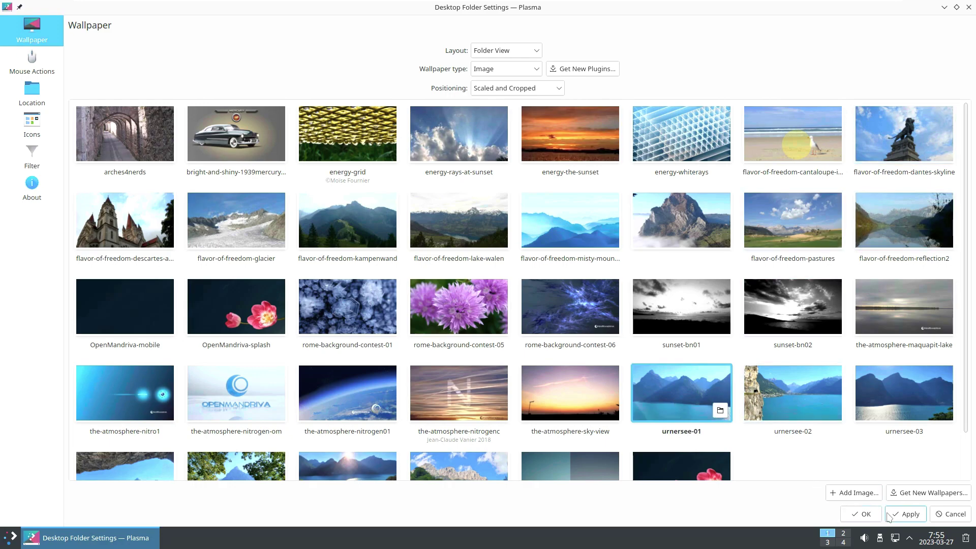
click(863, 514)
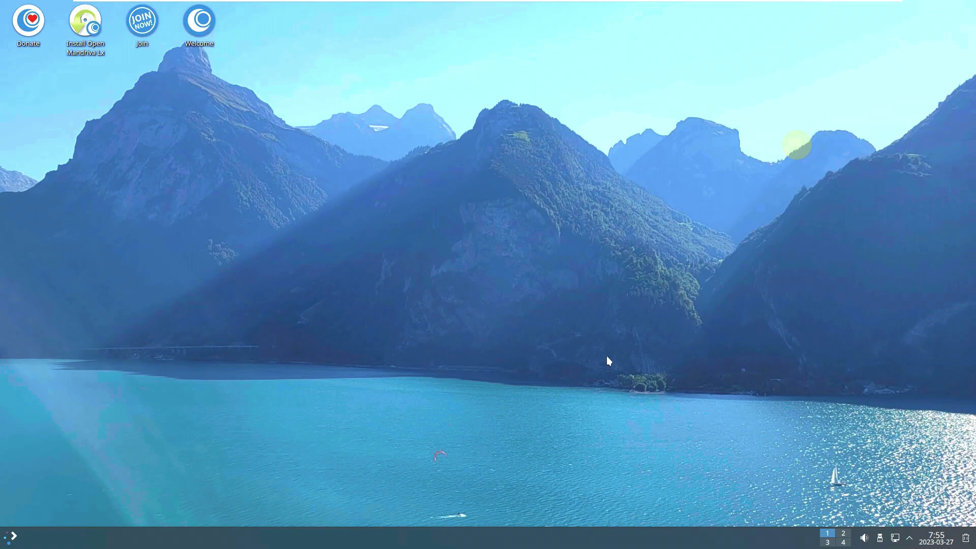
Step: Launch the OpenMandriva Lx installer from its desktop shortcut
right_click(99, 46)
click(319, 86)
click(86, 31)
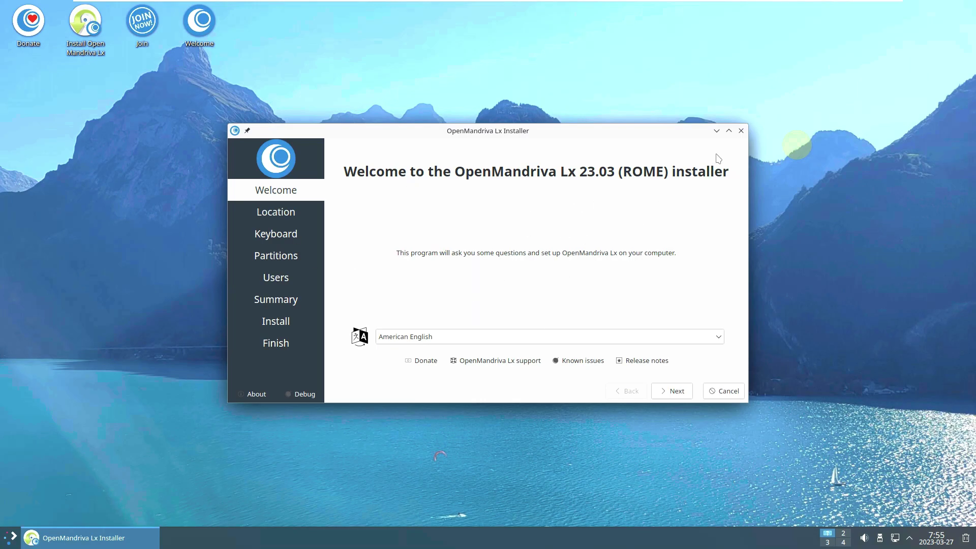
Step: Follow the installer's OpenMandriva Lx support link, and view the About Calamares information
click(509, 364)
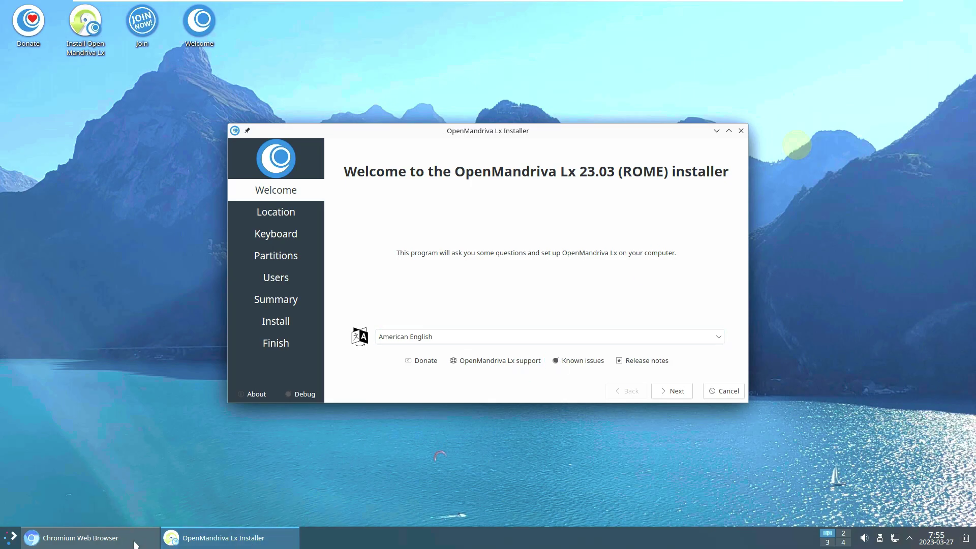
right_click(115, 545)
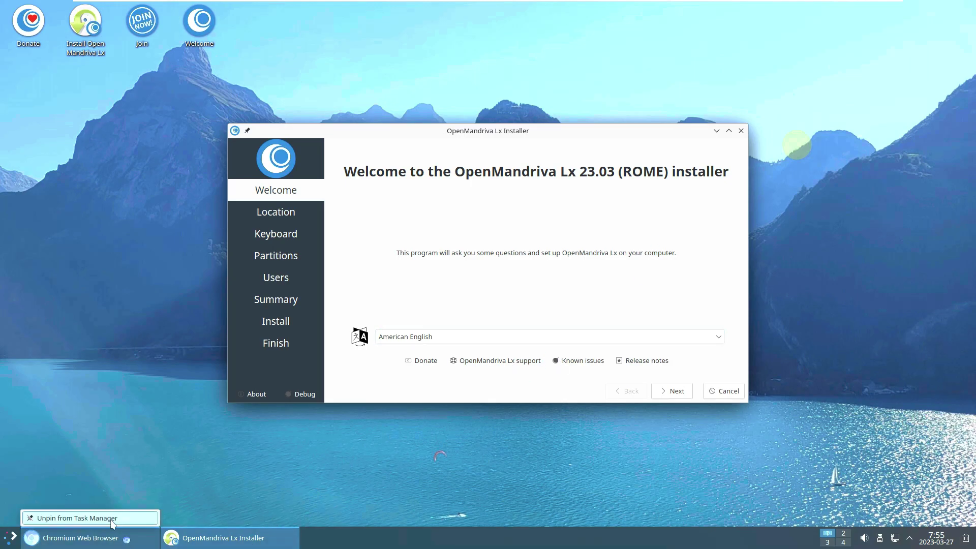
click(121, 441)
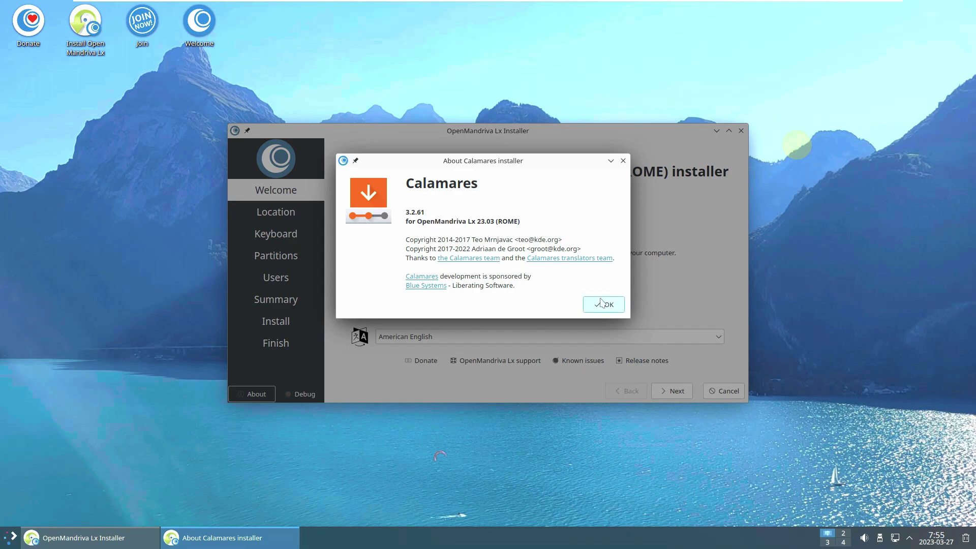
key(Return)
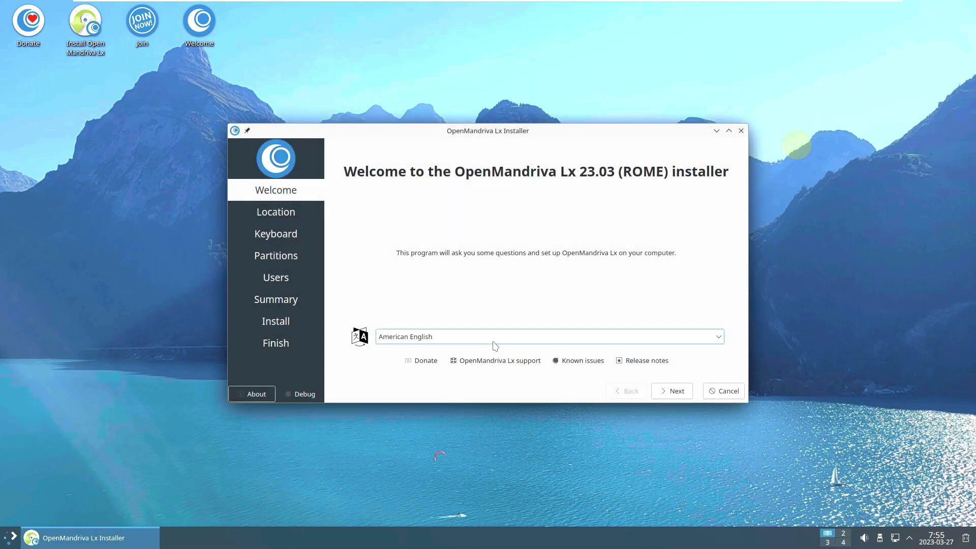
Step: Browse the installer's language list, keep American English, and continue to the Location page
click(492, 338)
scroll(481, 454, up, 2)
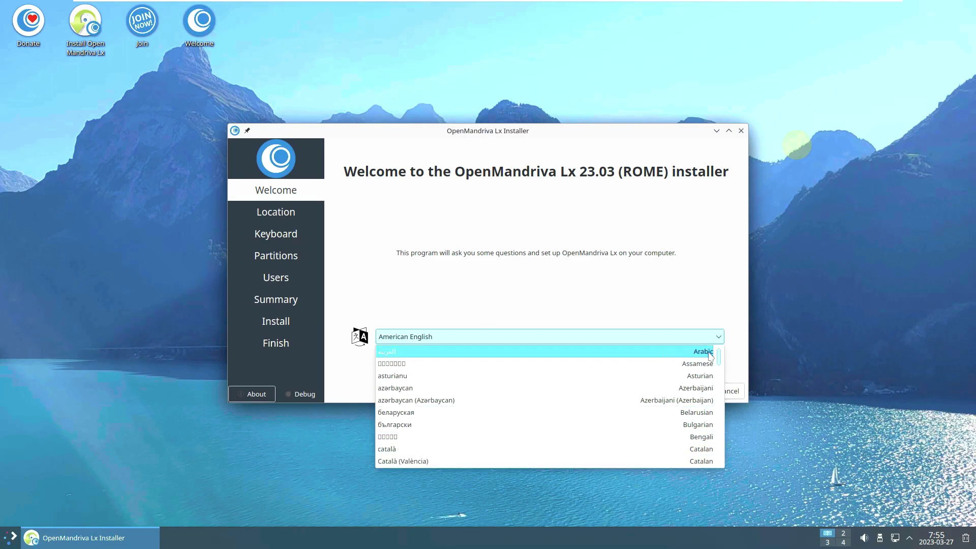
drag(718, 362, 718, 338)
click(717, 338)
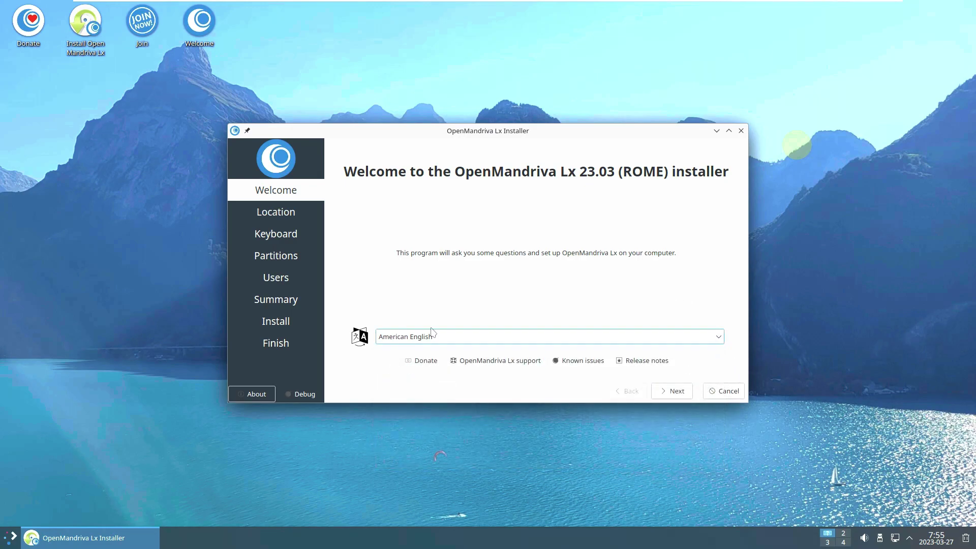
click(684, 397)
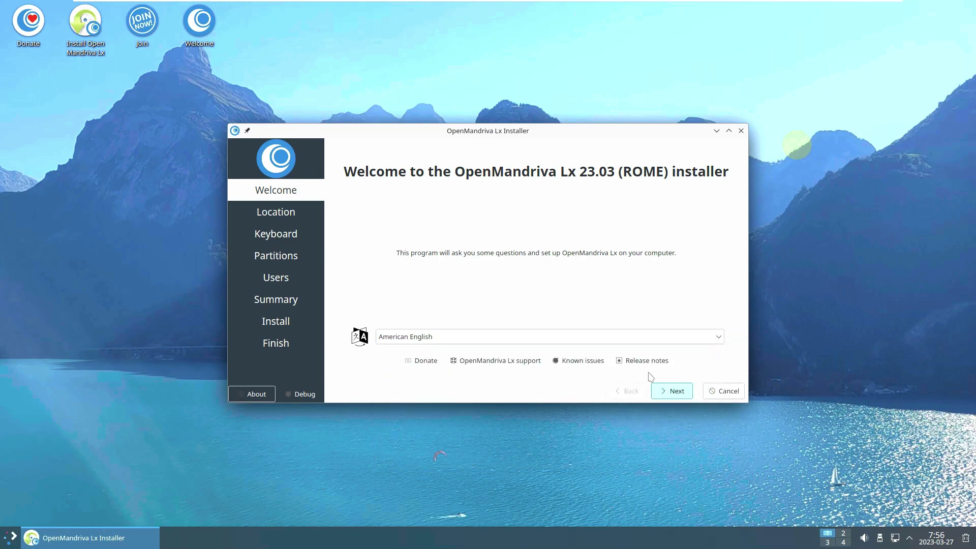
Step: Set the time zone to Los Angeles on the map, look through the region and zone lists, and continue to the Keyboard page
click(386, 220)
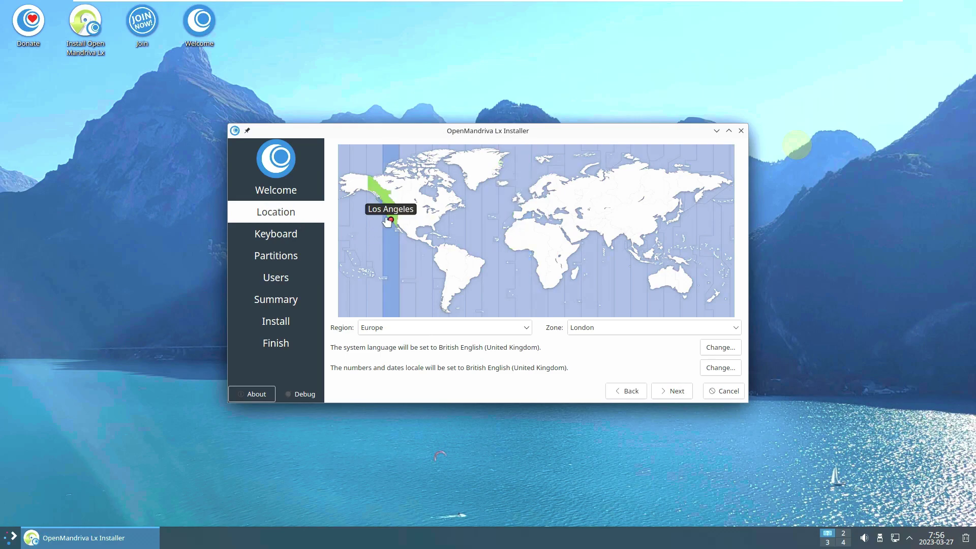
click(467, 327)
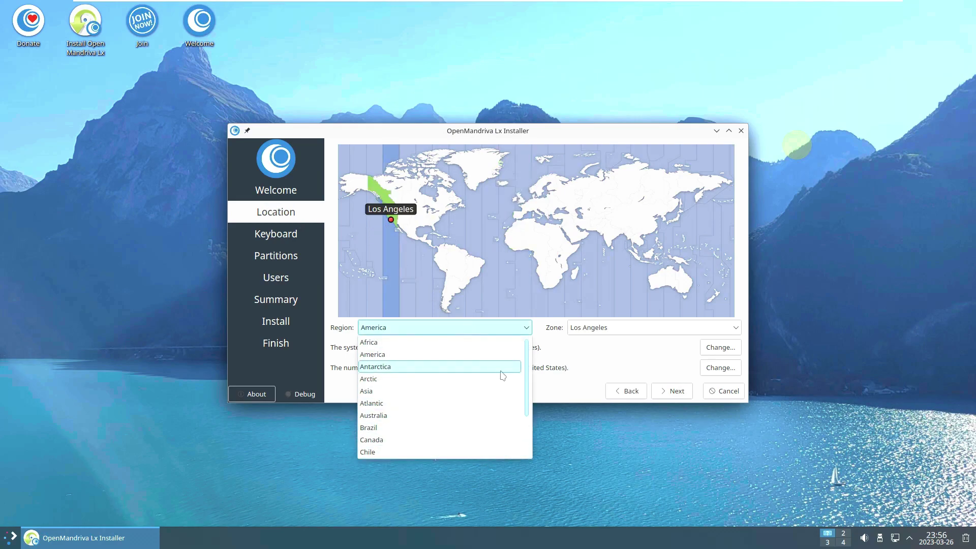
mouse_move(528, 374)
mouse_down()
mouse_move(530, 450)
mouse_move(524, 362)
mouse_up()
click(629, 341)
click(629, 330)
scroll(617, 442, down, 10)
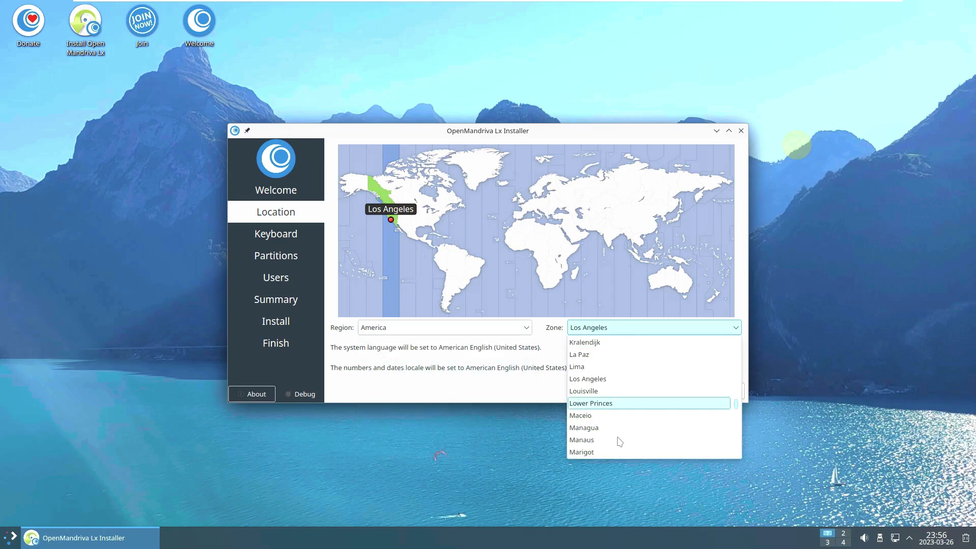
click(536, 362)
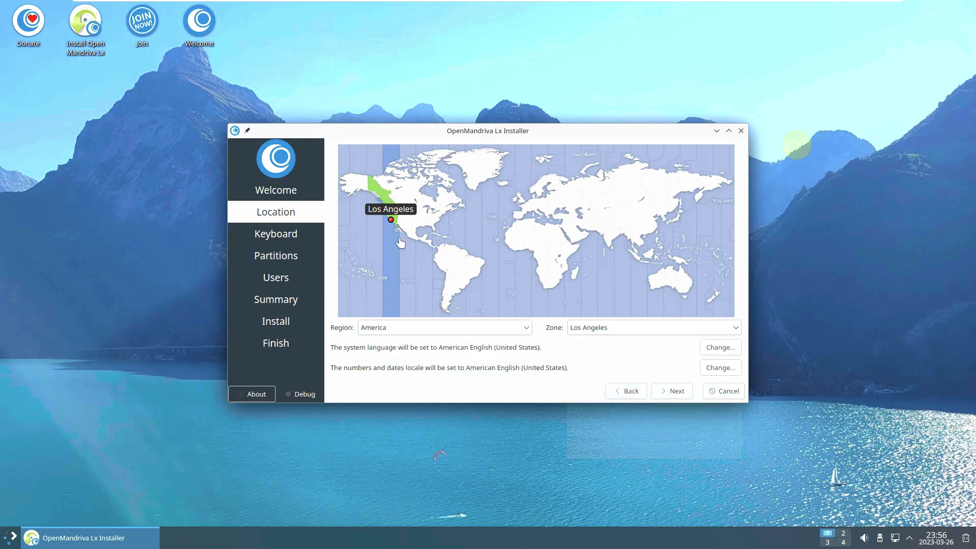
click(677, 391)
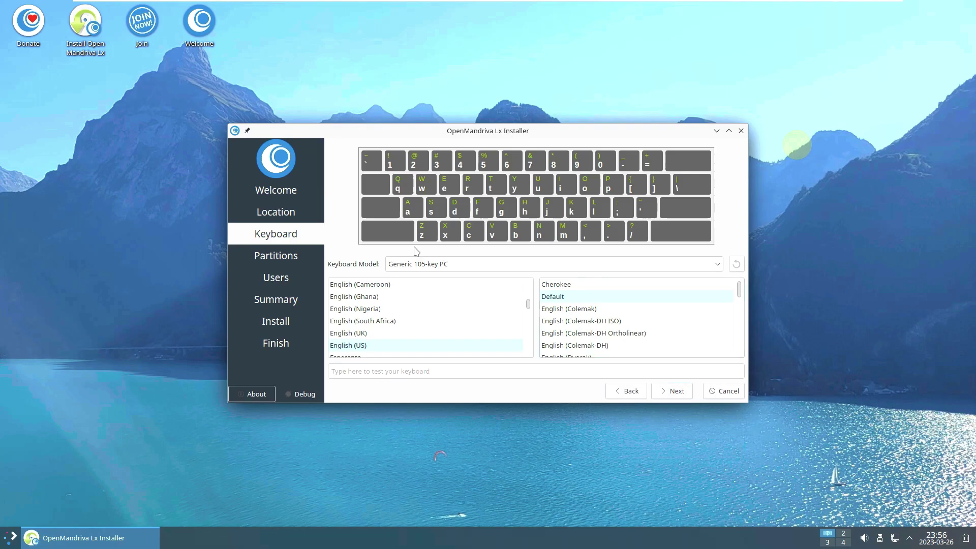
Step: Look through the available keyboard models and keep Generic 105-key PC
click(502, 267)
scroll(497, 356, down, 8)
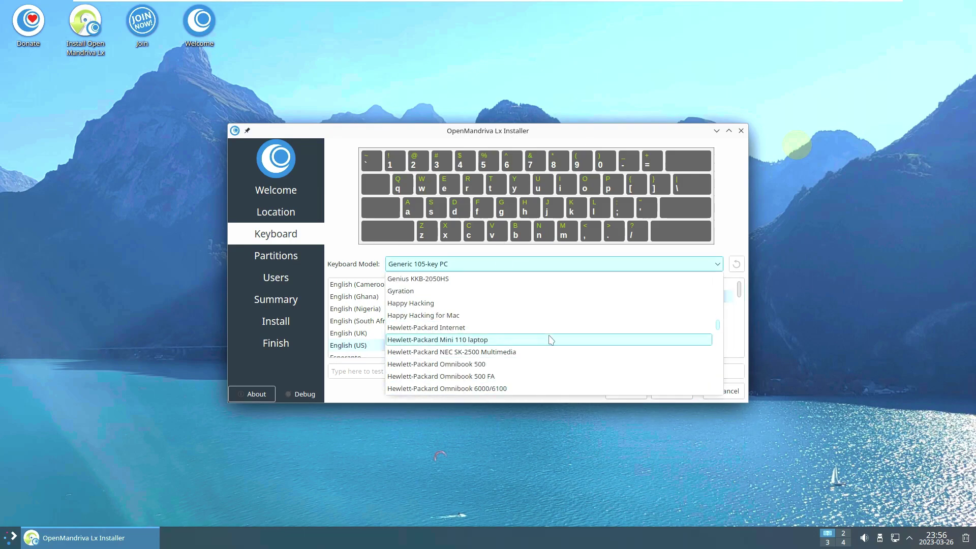
drag(718, 335, 724, 388)
drag(723, 389, 713, 277)
click(341, 255)
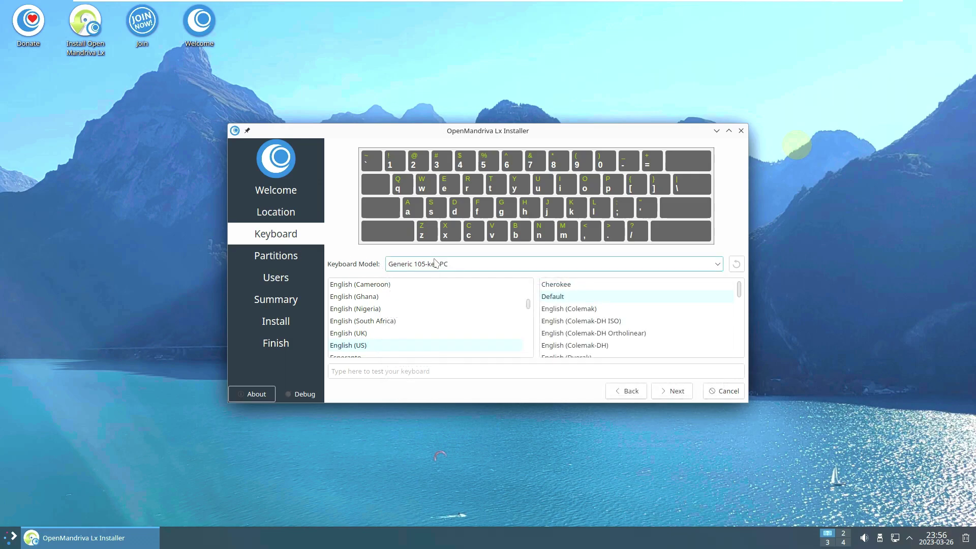
Step: Maximize the installer, review the keyboard layouts and variants, and continue to Partitions with English (US), Default
mouse_move(527, 303)
mouse_down()
mouse_move(529, 284)
mouse_move(529, 317)
mouse_move(528, 307)
mouse_up()
scroll(473, 330, up, 2)
scroll(469, 336, up, 1)
scroll(471, 338, down, 1)
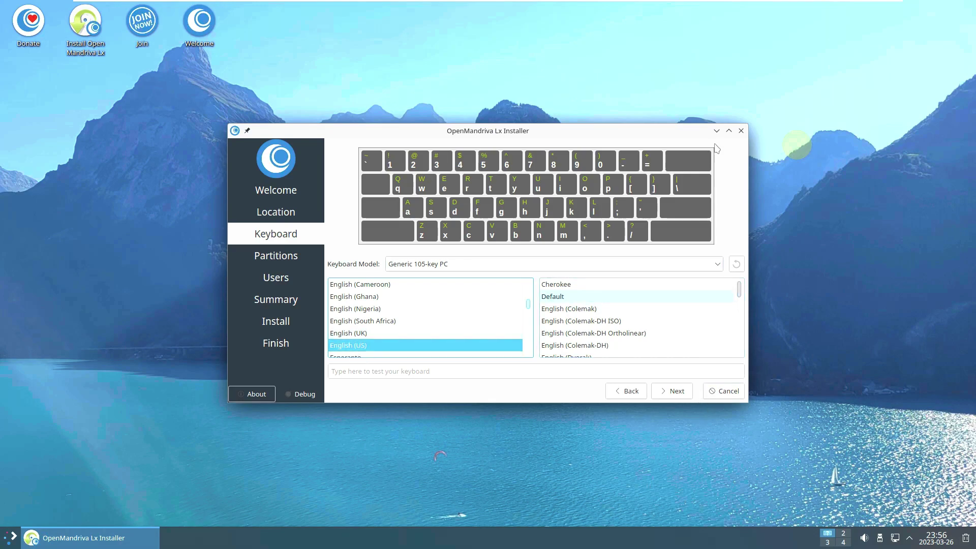
click(729, 131)
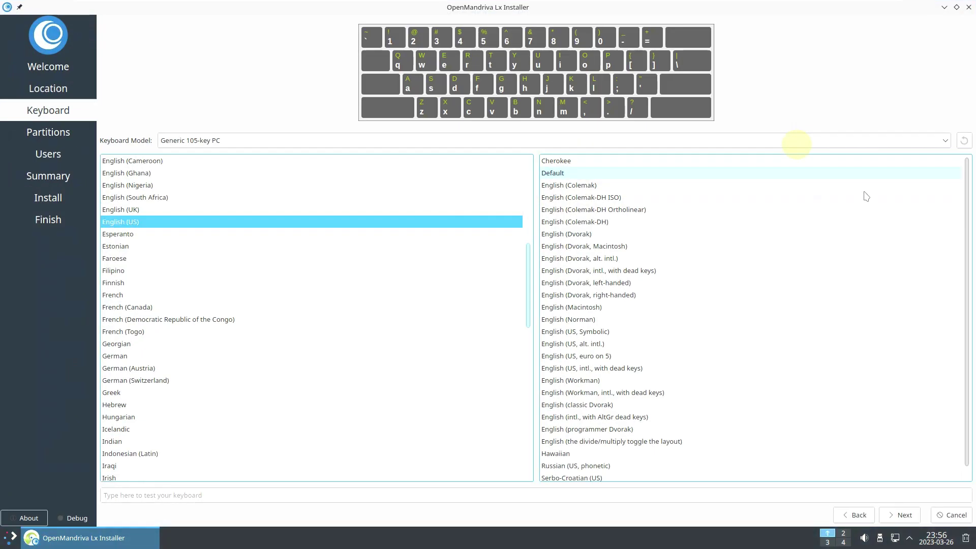
scroll(713, 336, down, 1)
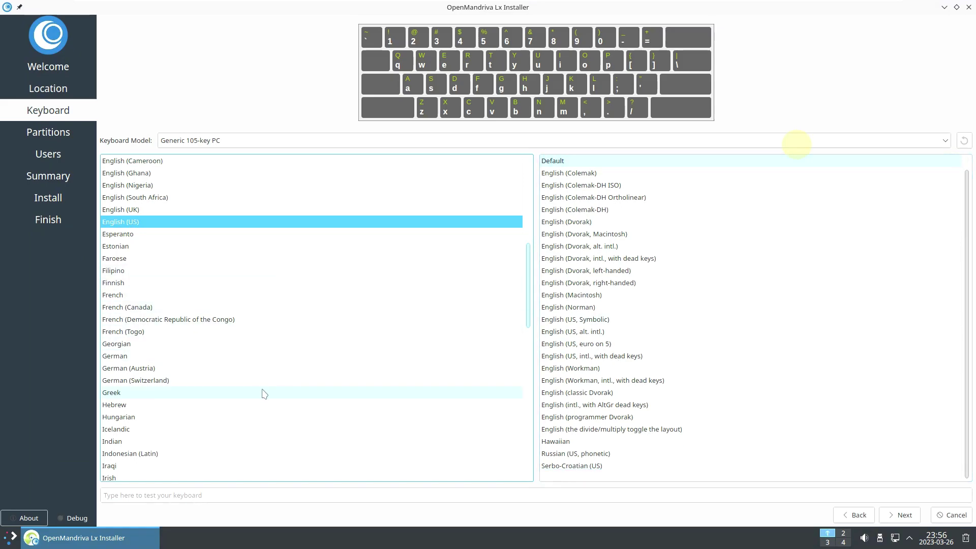
scroll(262, 392, up, 5)
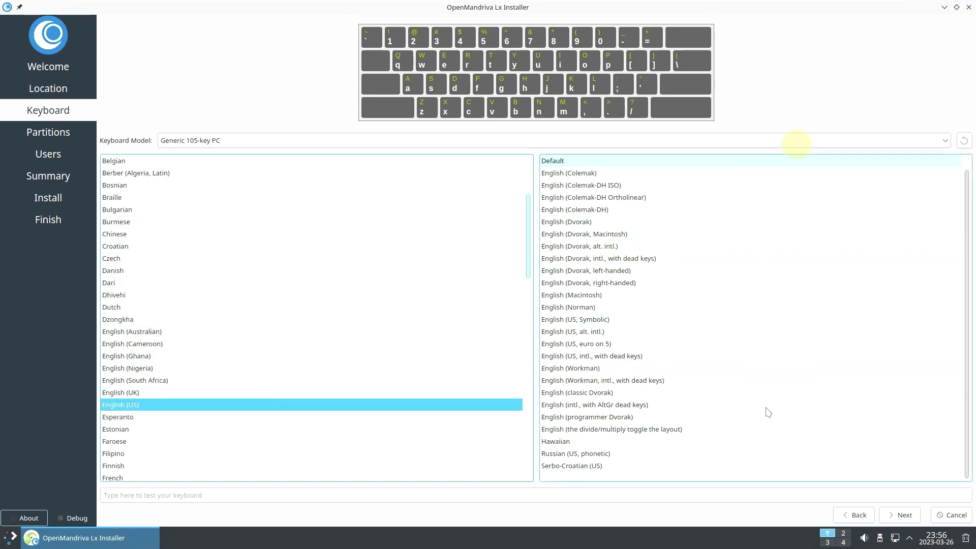
click(901, 515)
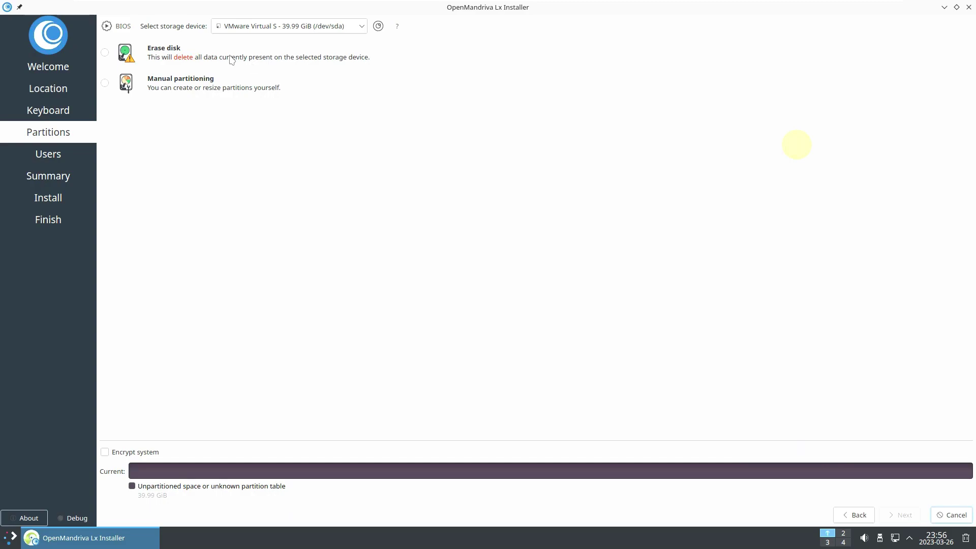
Step: Compare the Erase disk option's swap and file-system choices with the Manual partitioning option
click(105, 53)
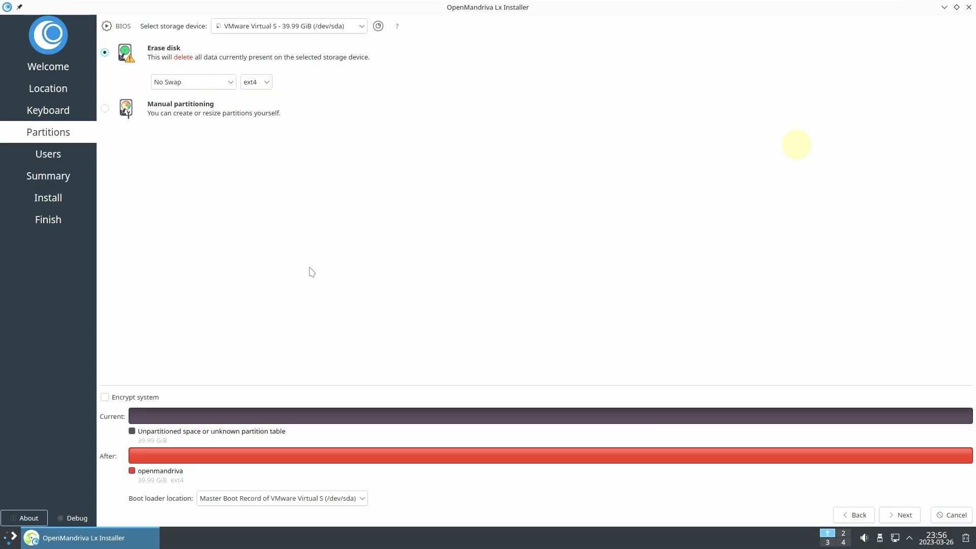
click(231, 82)
click(375, 70)
click(259, 86)
click(438, 107)
click(106, 110)
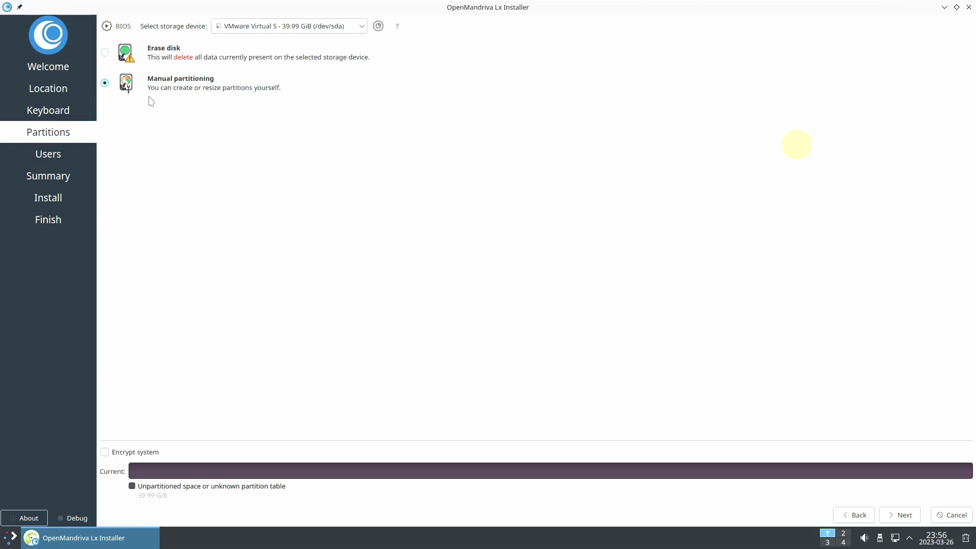
Step: Choose Erase disk, review the swap and file-system choices, and keep No Swap and ext4
click(105, 52)
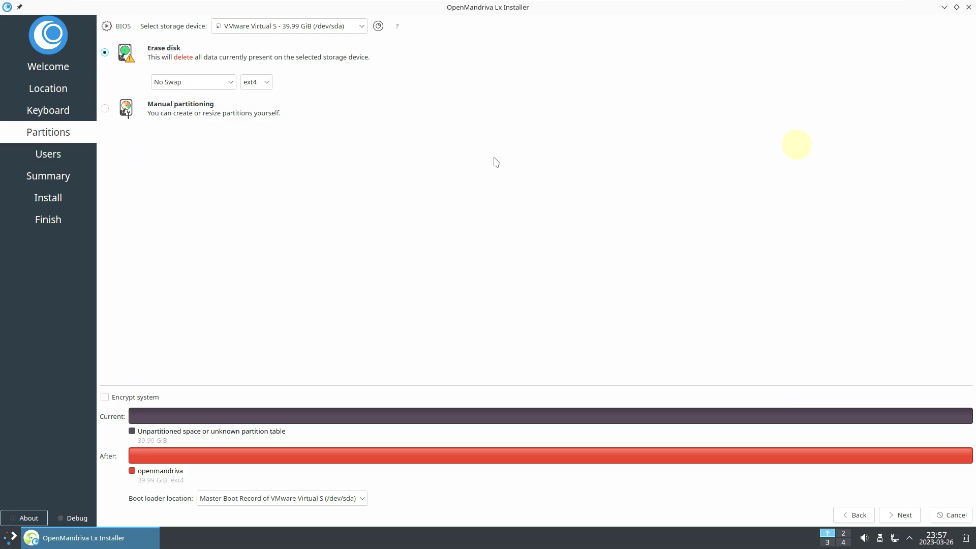
click(183, 83)
click(359, 98)
click(257, 85)
click(461, 97)
Step: Try the Encrypt system option and leave it off, keep the boot loader in the Master Boot Record of /dev/sda, and continue to Users
click(132, 398)
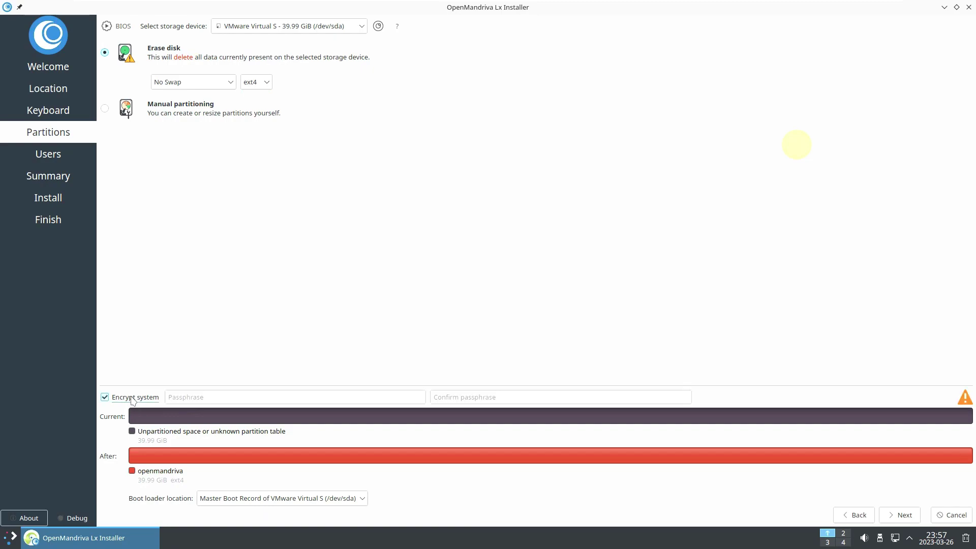
click(132, 398)
click(288, 497)
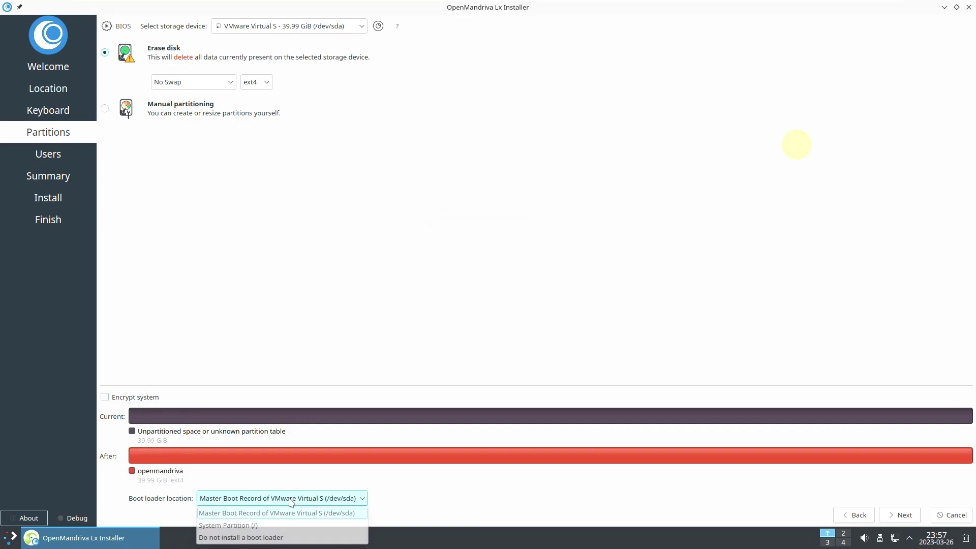
click(312, 341)
click(289, 504)
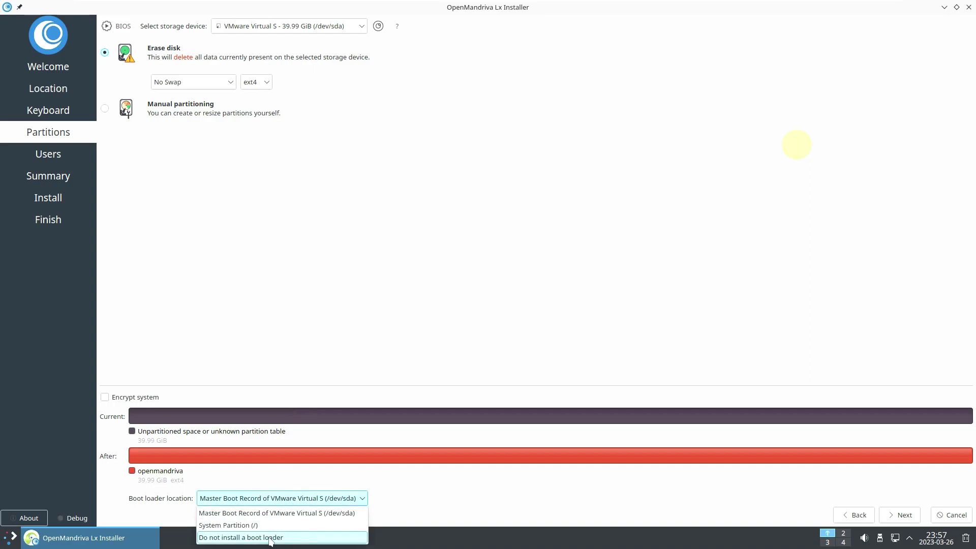
click(281, 318)
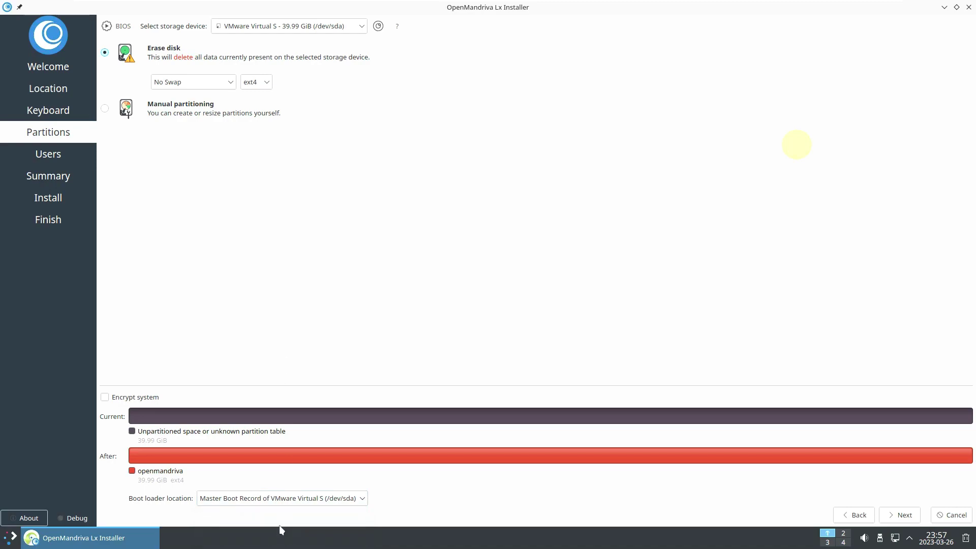
click(243, 499)
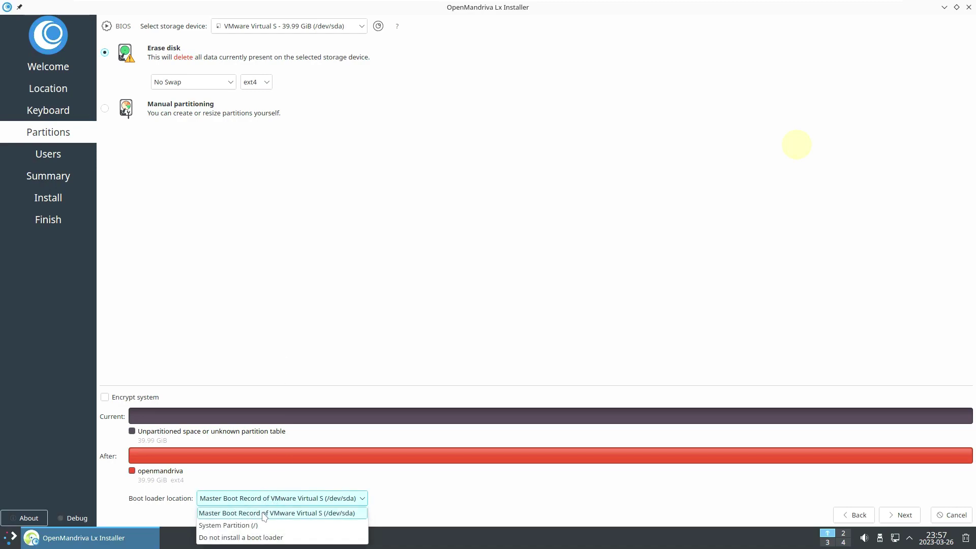
click(331, 348)
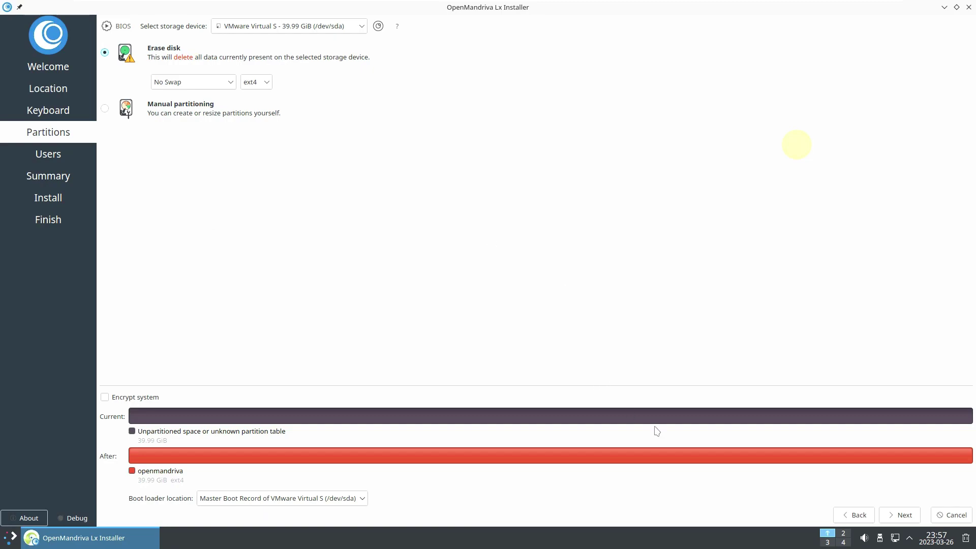
click(888, 515)
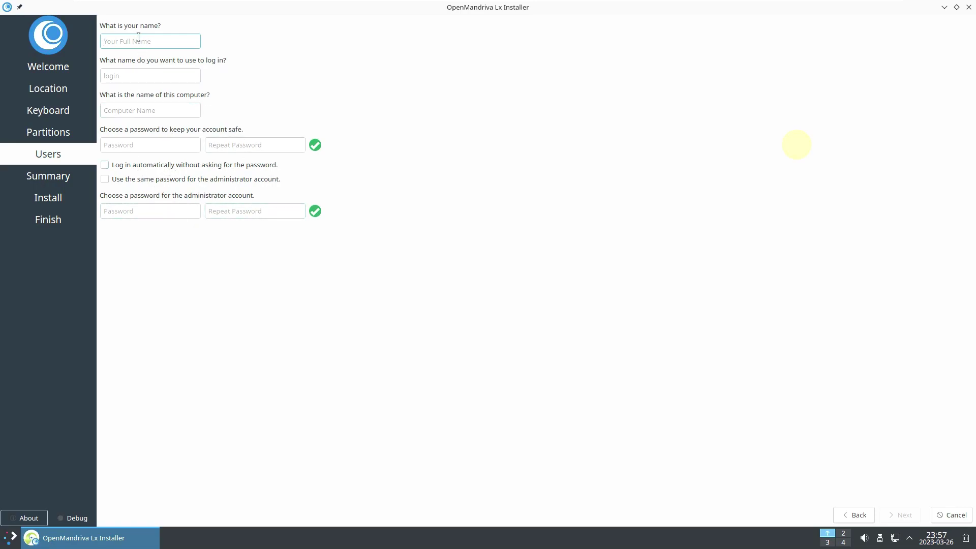
Step: Enter the user's name for the new account and keep openmandriva-x8664 as the computer name
text(runboxing)
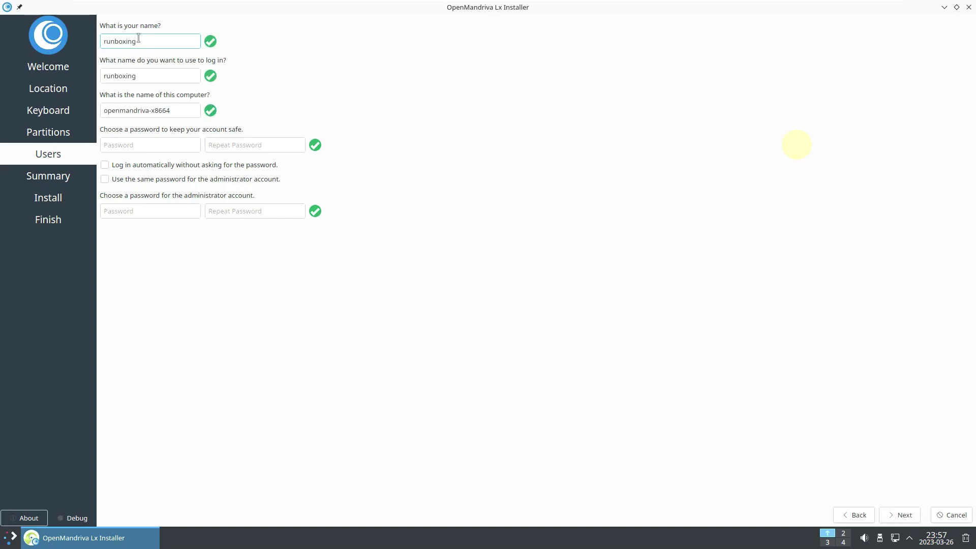
drag(176, 108, 103, 108)
click(147, 111)
Step: Enter the account password and repeat it for confirmation
click(163, 140)
text(••)
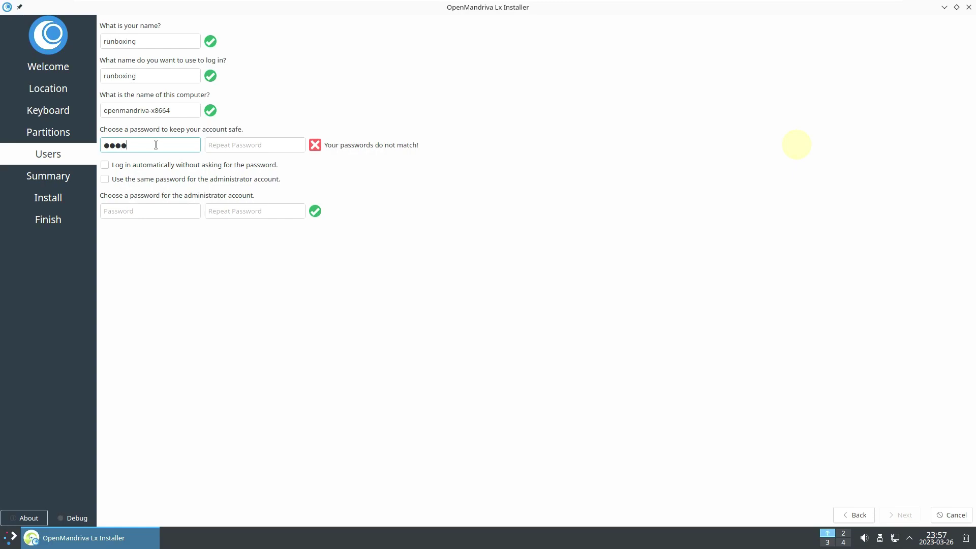
double_click(103, 144)
text(•)
click(235, 148)
text(••••••)
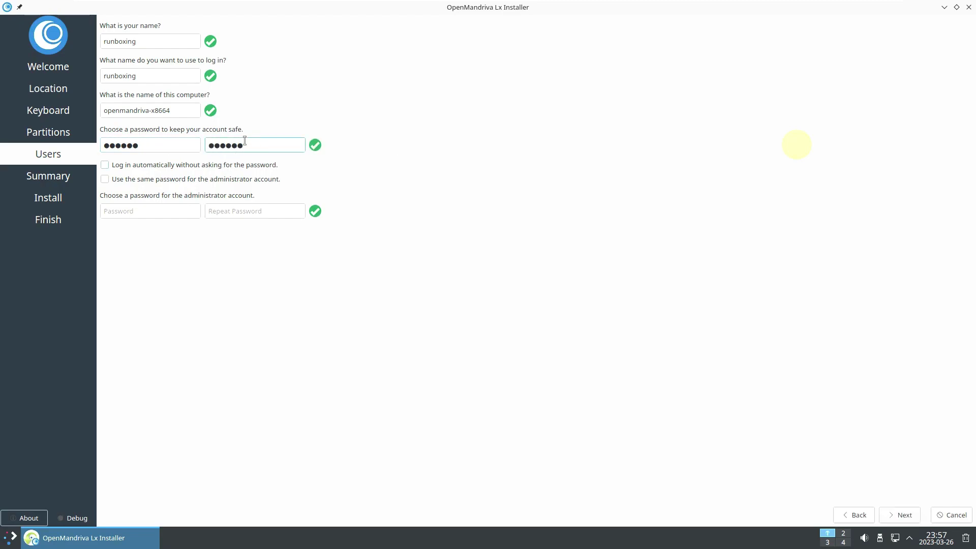
Step: Enable automatic login and the same password for the administrator account, and continue to the Summary page
click(180, 165)
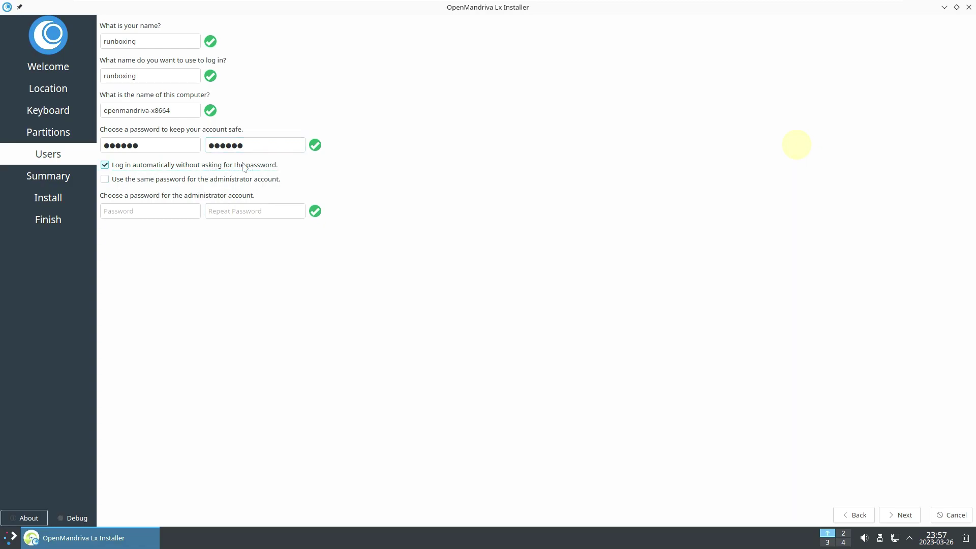
click(194, 180)
click(195, 180)
click(148, 181)
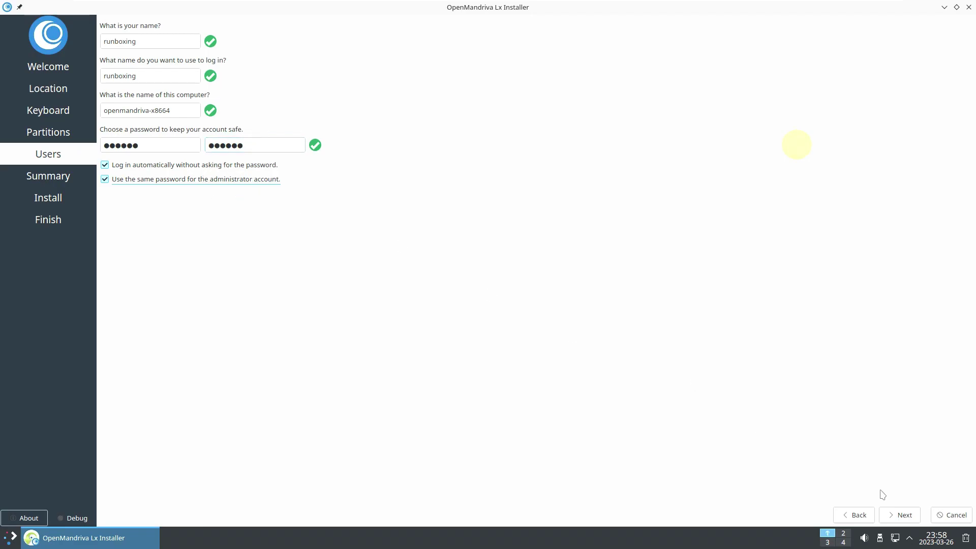
click(901, 515)
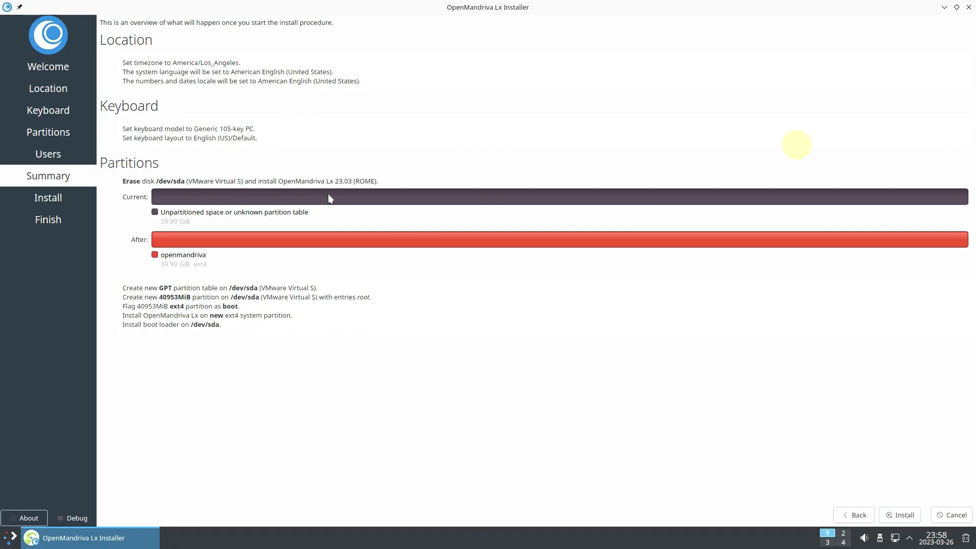
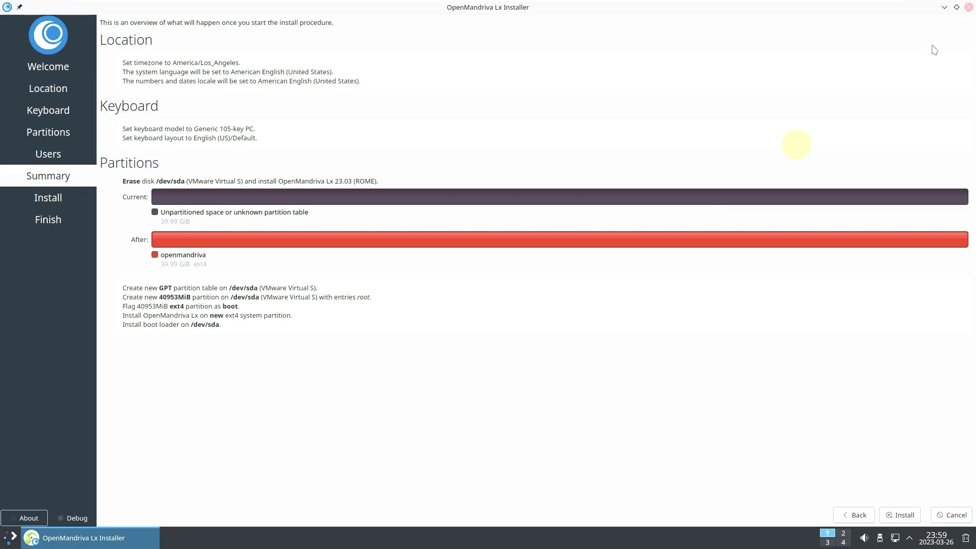
Step: Cancel the installation without installing and close the installer
click(968, 7)
click(522, 265)
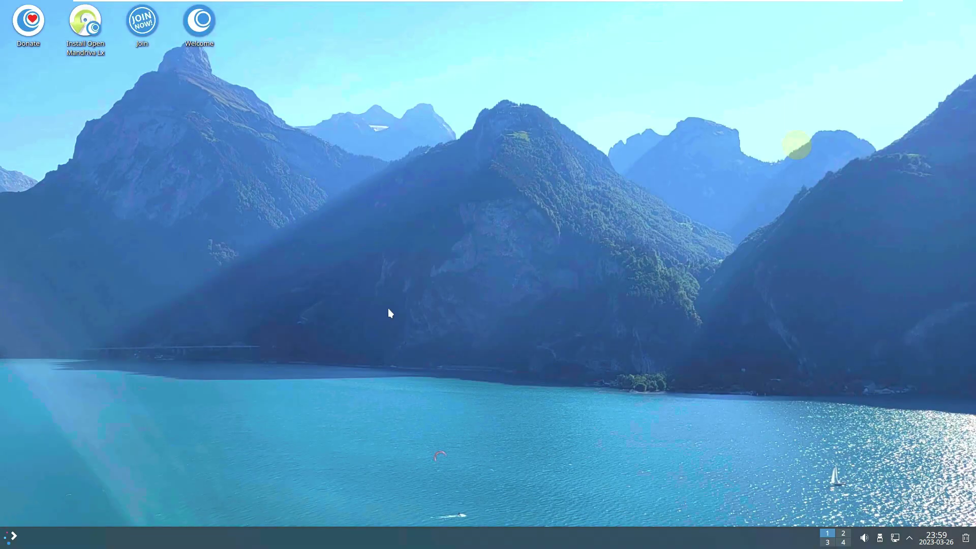
Step: Launch digiKam and Gwenview from the Graphics applications category
click(16, 536)
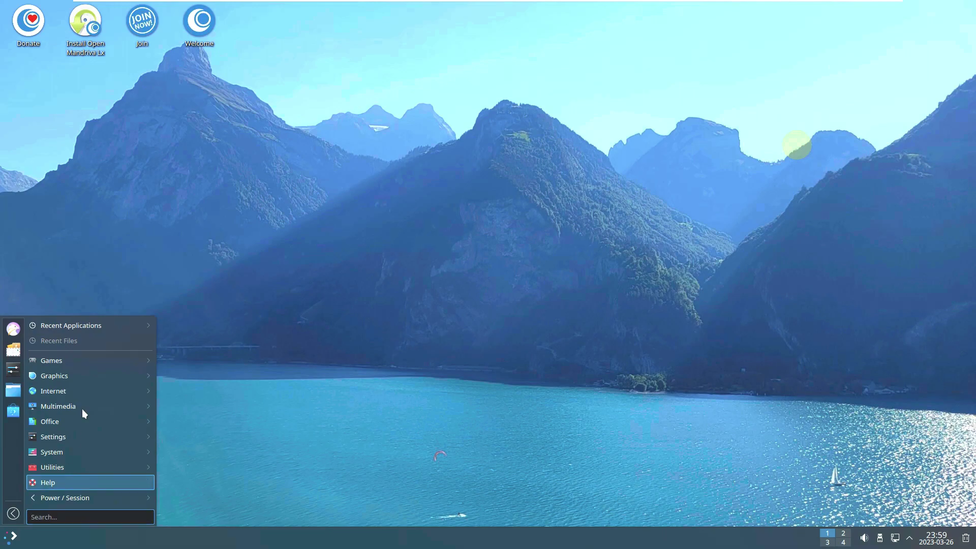
mouse_move(92, 364)
mouse_move(191, 365)
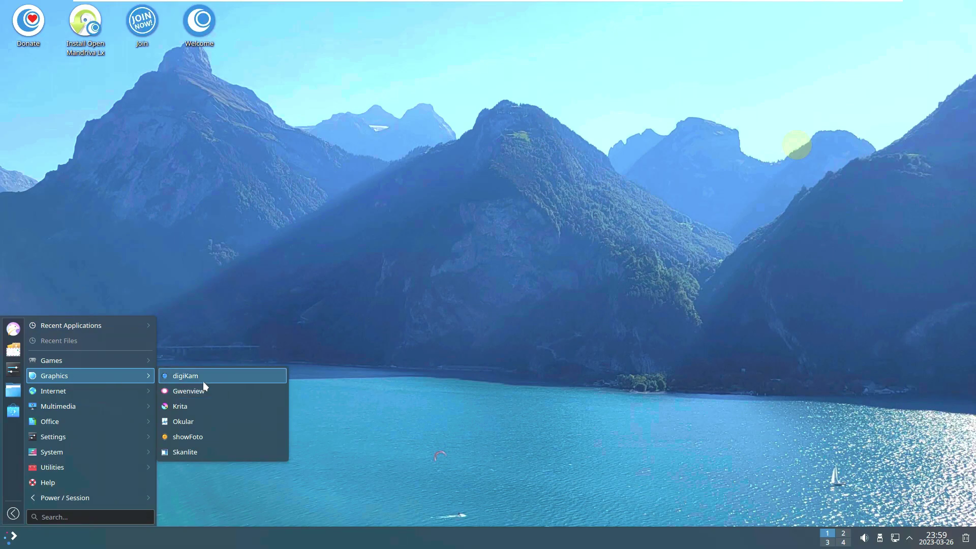
click(204, 383)
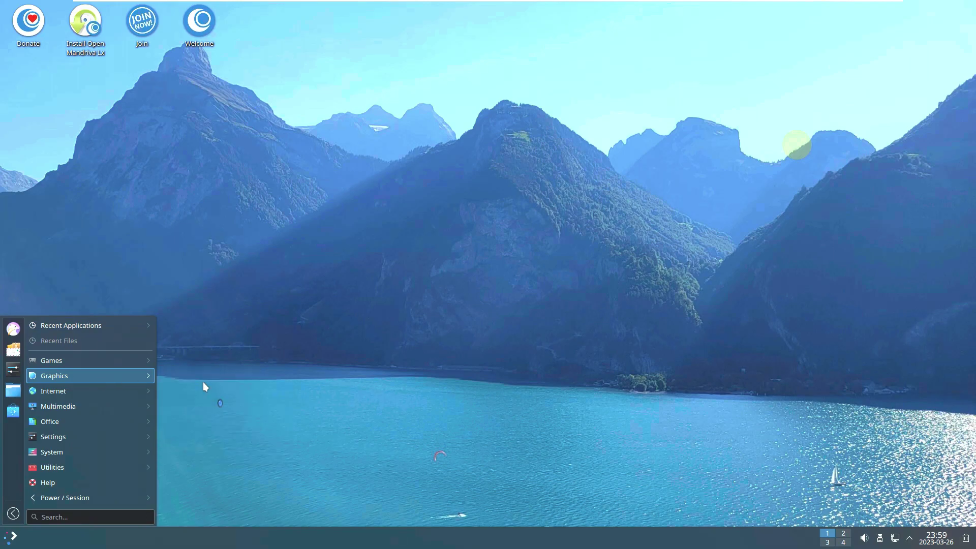
click(14, 537)
mouse_move(66, 378)
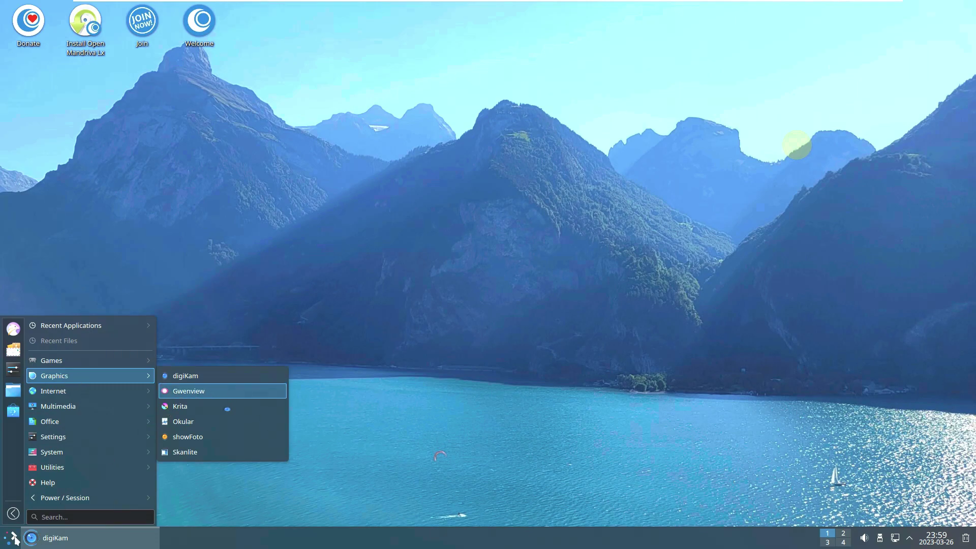
click(211, 390)
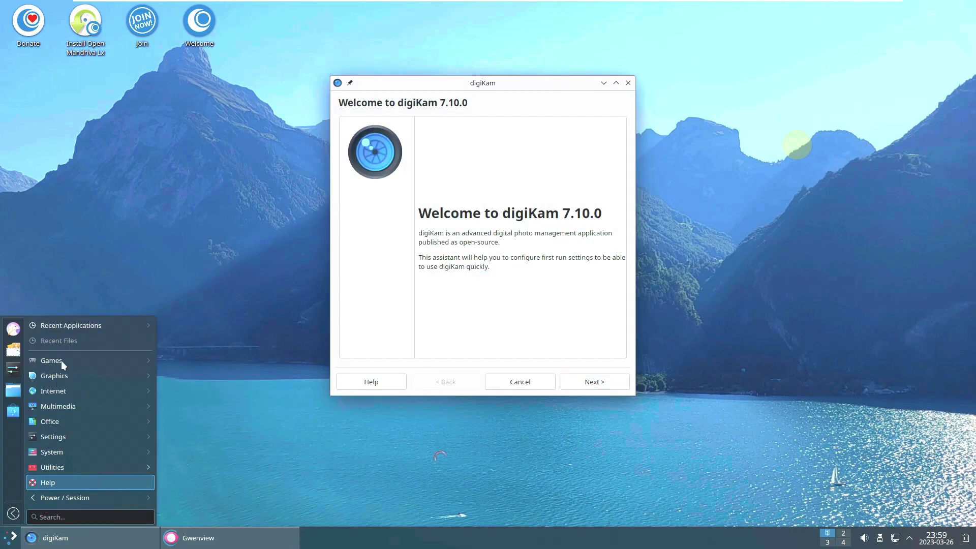
Step: Launch Krita and Okular from the Graphics applications category
mouse_move(68, 374)
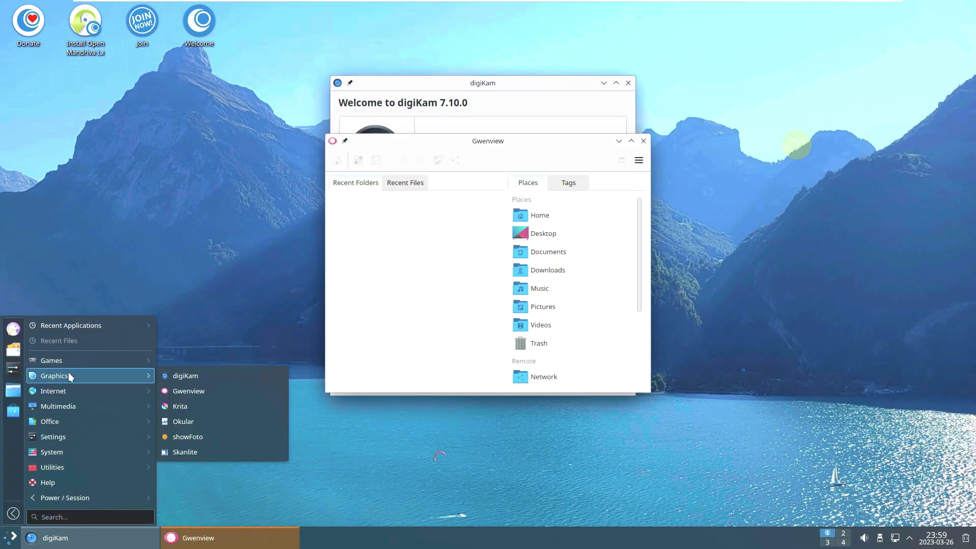
click(212, 400)
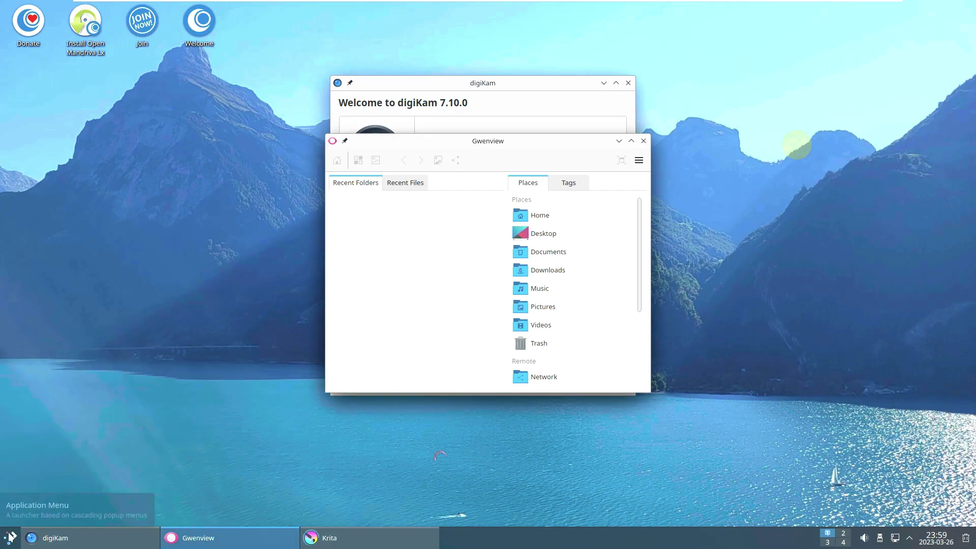
click(5, 543)
mouse_move(63, 374)
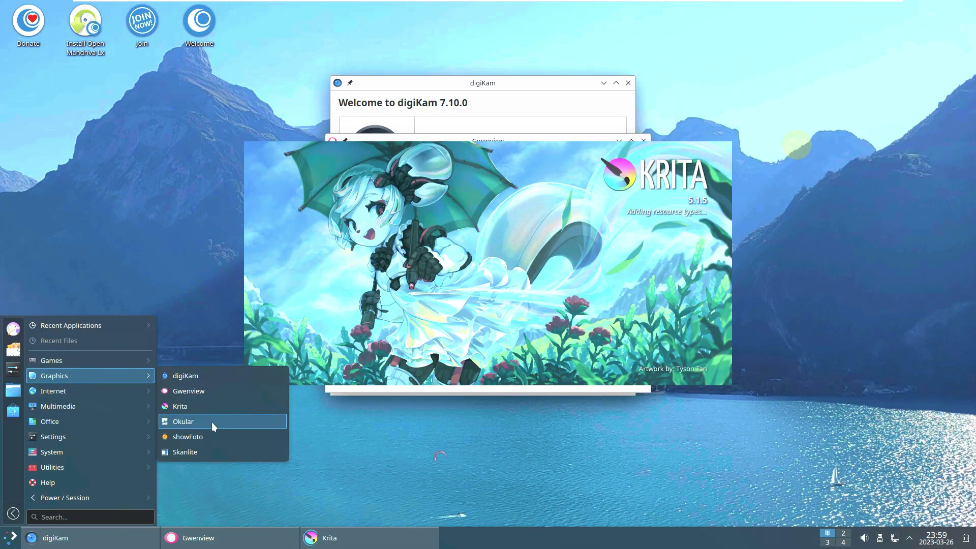
click(213, 422)
Step: Launch showFoto and dismiss its required files download dialog without downloading anything
click(15, 533)
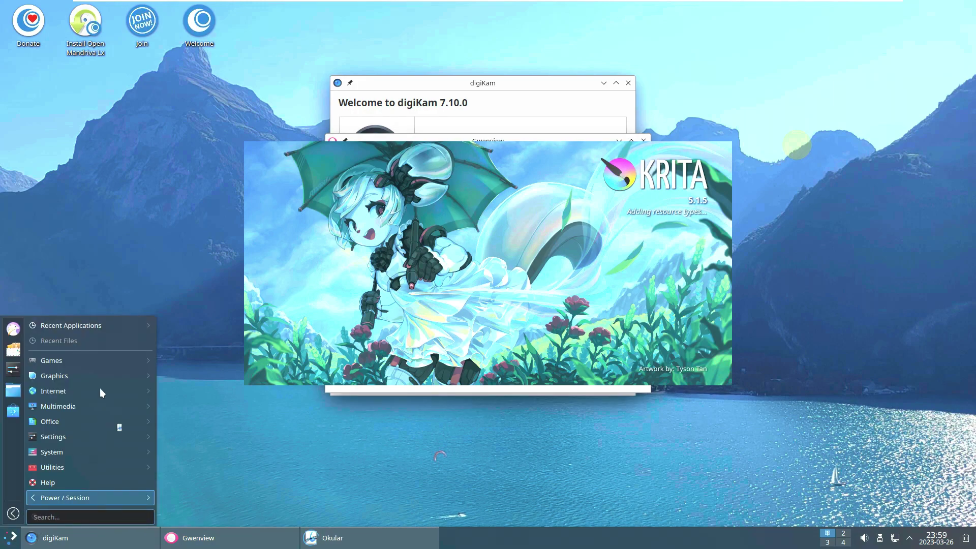
mouse_move(96, 375)
click(217, 432)
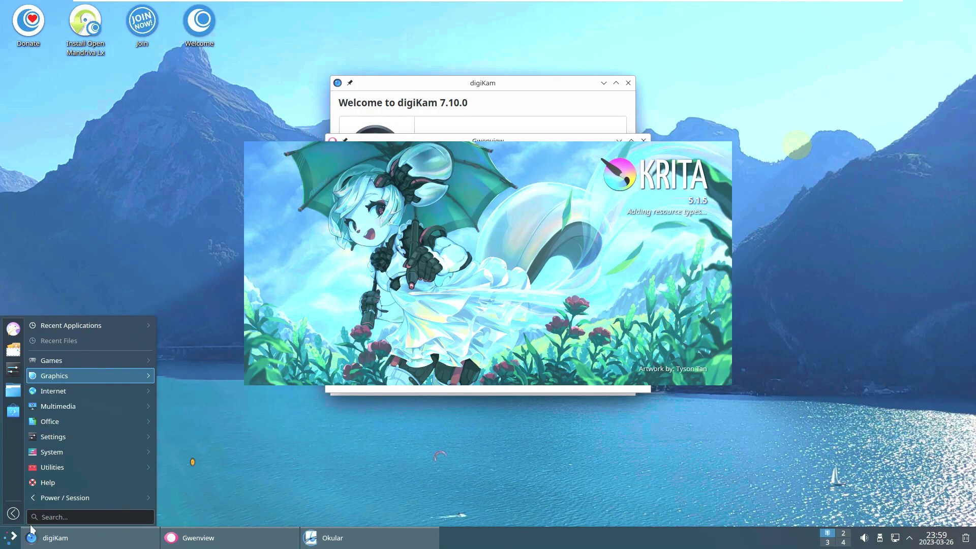
click(12, 538)
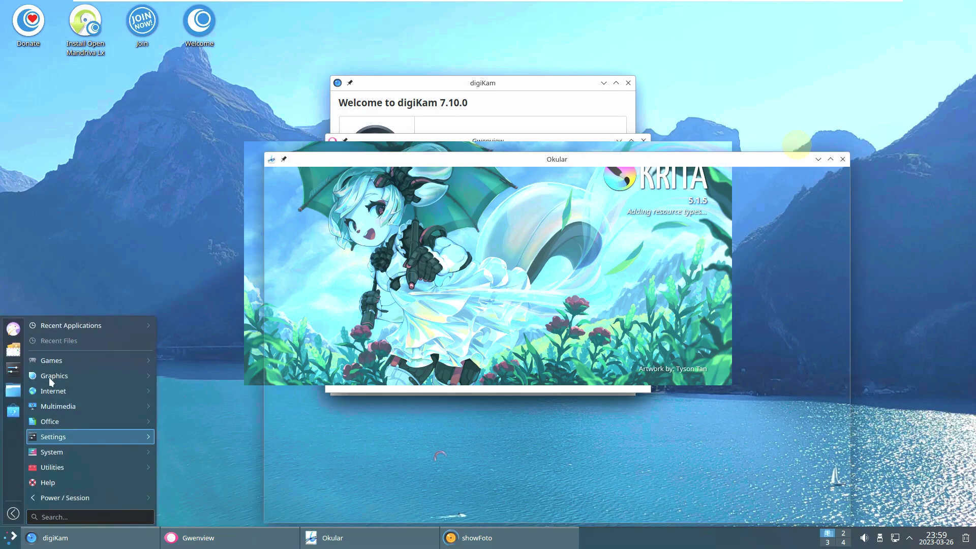
mouse_move(102, 377)
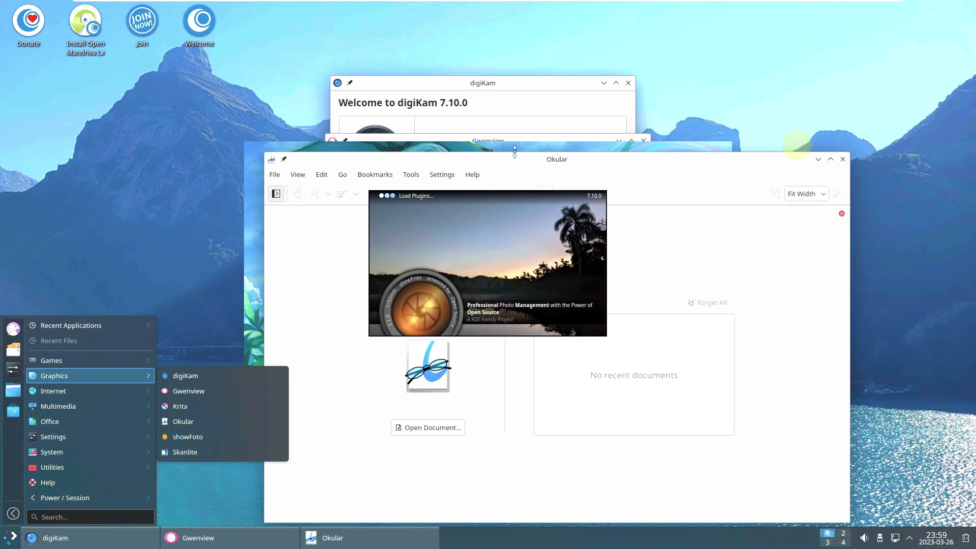
click(473, 175)
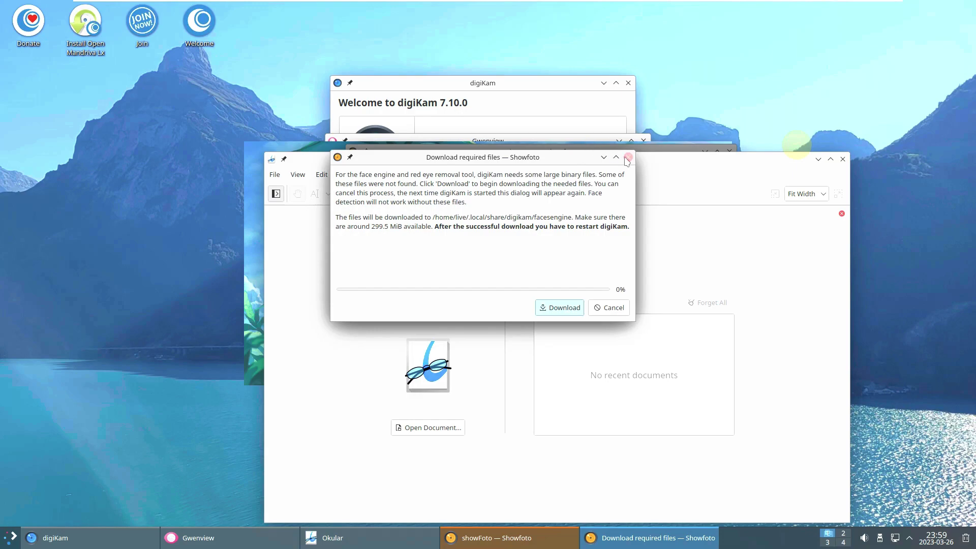
click(628, 158)
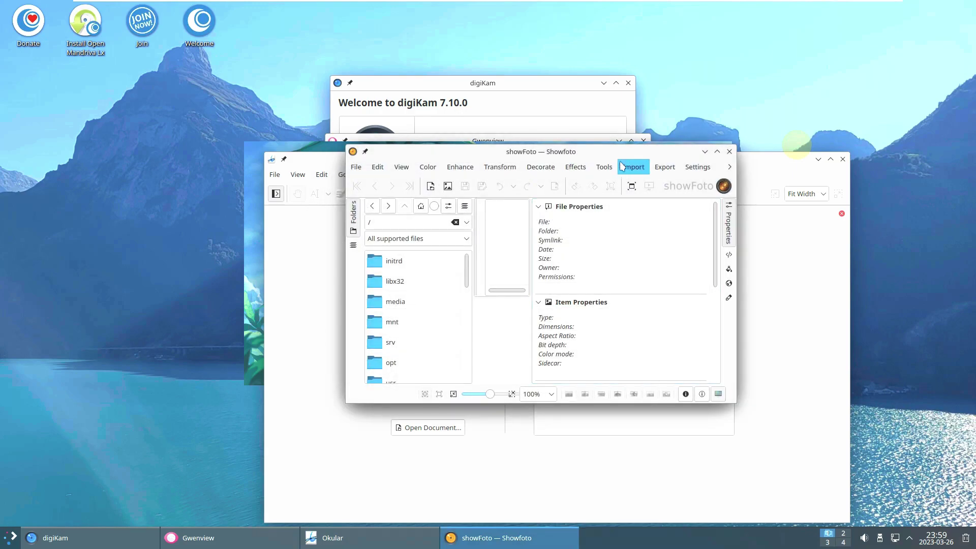
Step: View the version information in About Showfoto and close showFoto
click(730, 166)
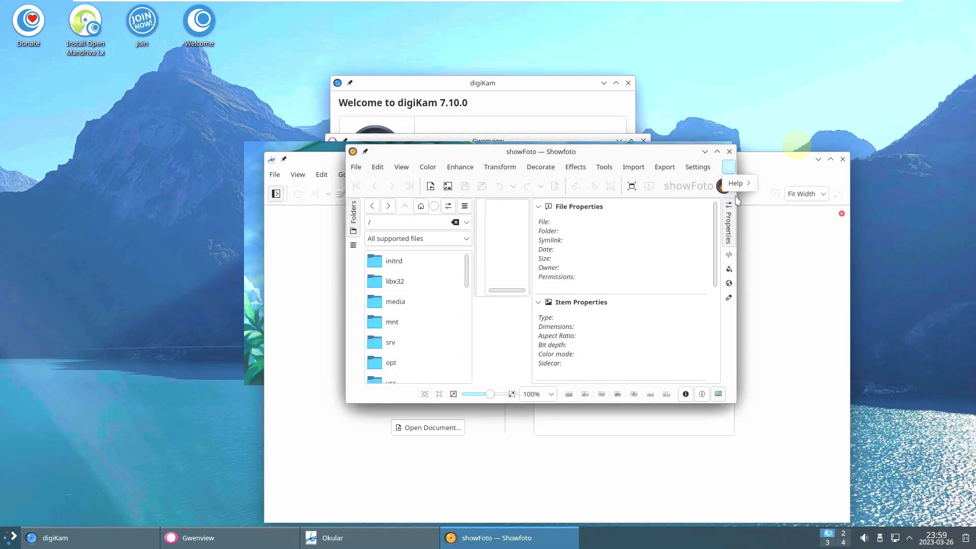
mouse_move(736, 184)
key(Escape)
key(Escape)
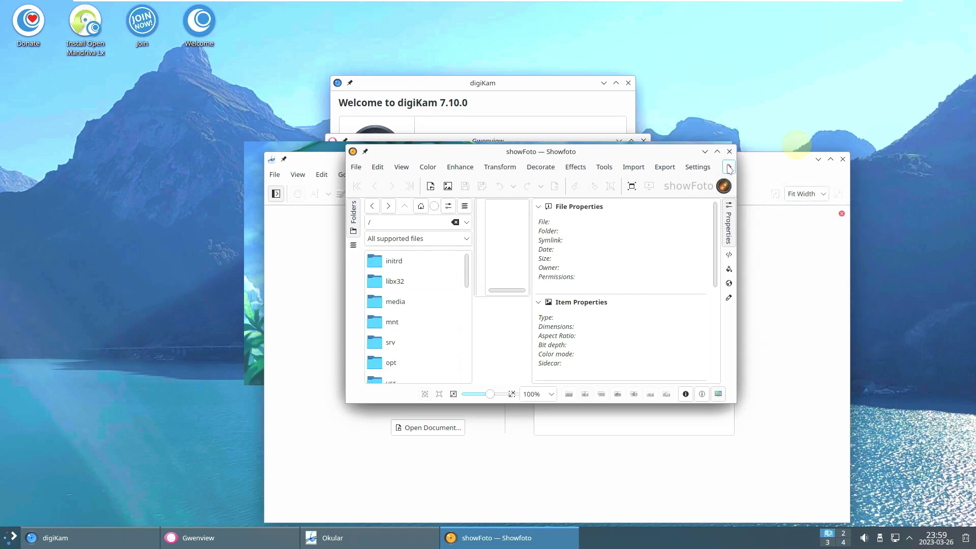
click(730, 168)
mouse_move(740, 183)
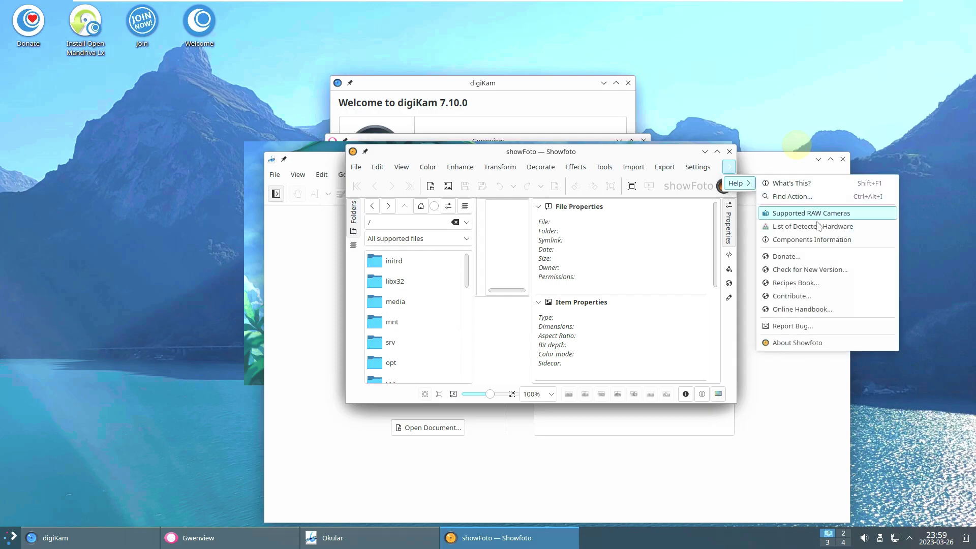
click(823, 342)
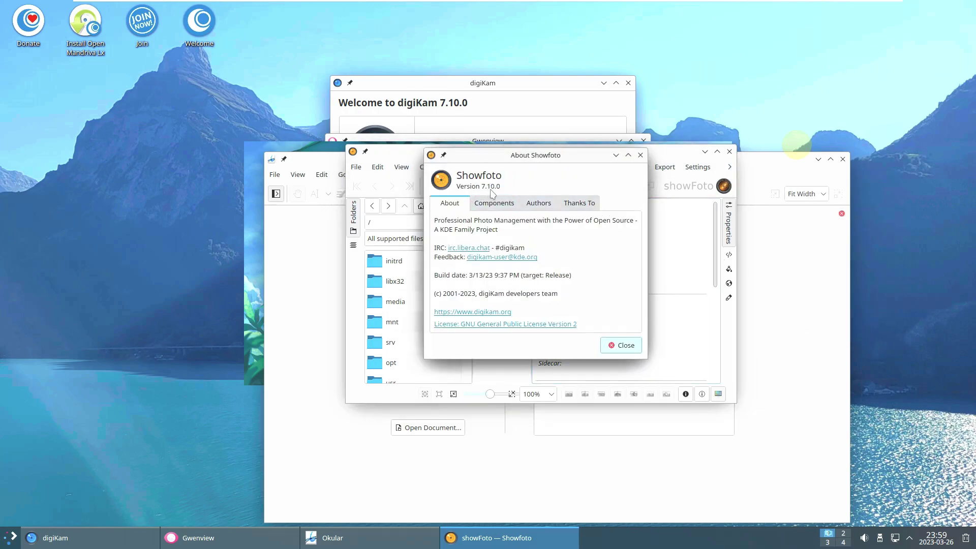
click(631, 350)
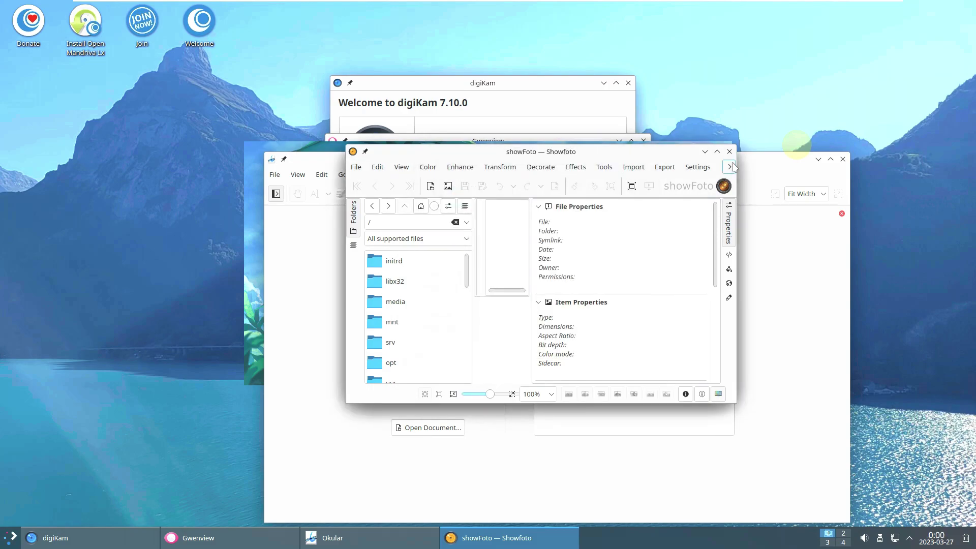
click(730, 152)
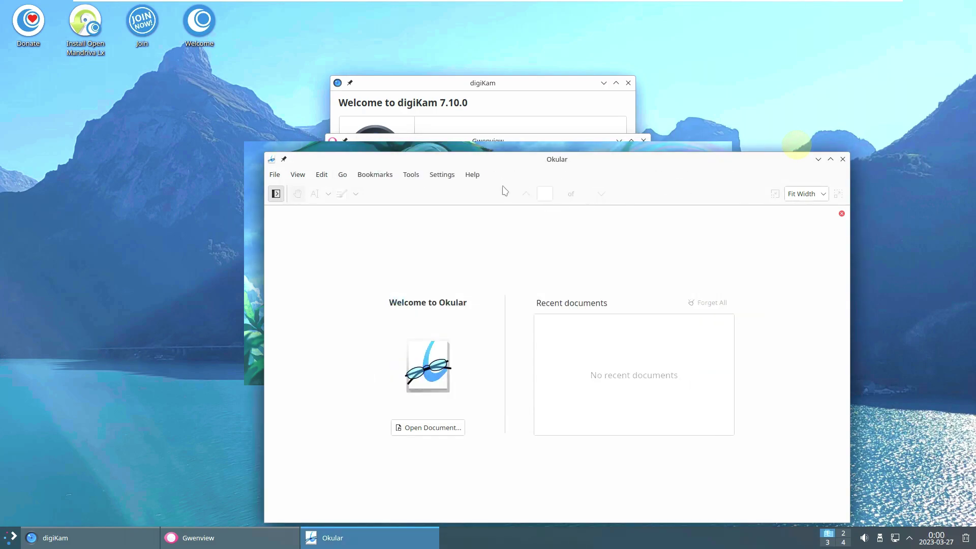
Step: View the version information in About Okular and close Okular
click(472, 175)
click(496, 280)
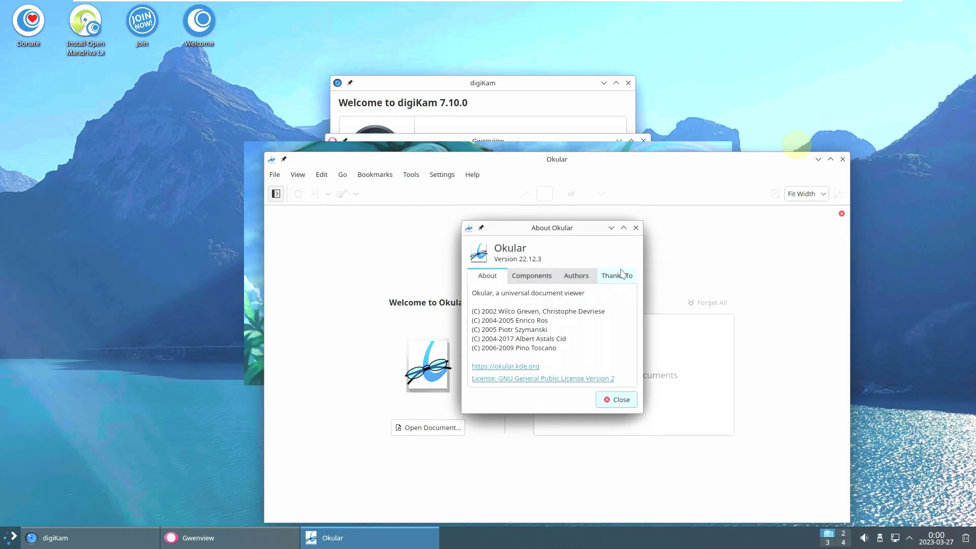
click(630, 402)
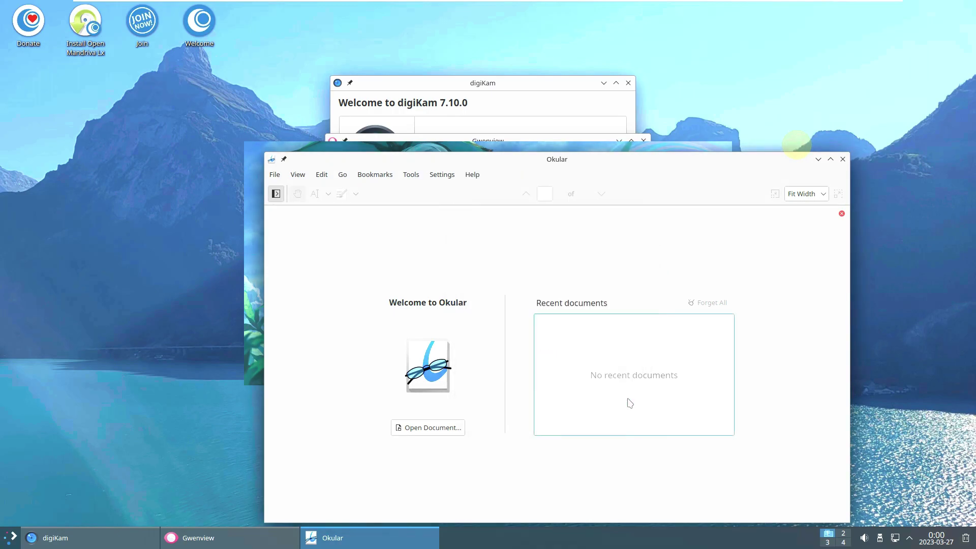
click(843, 159)
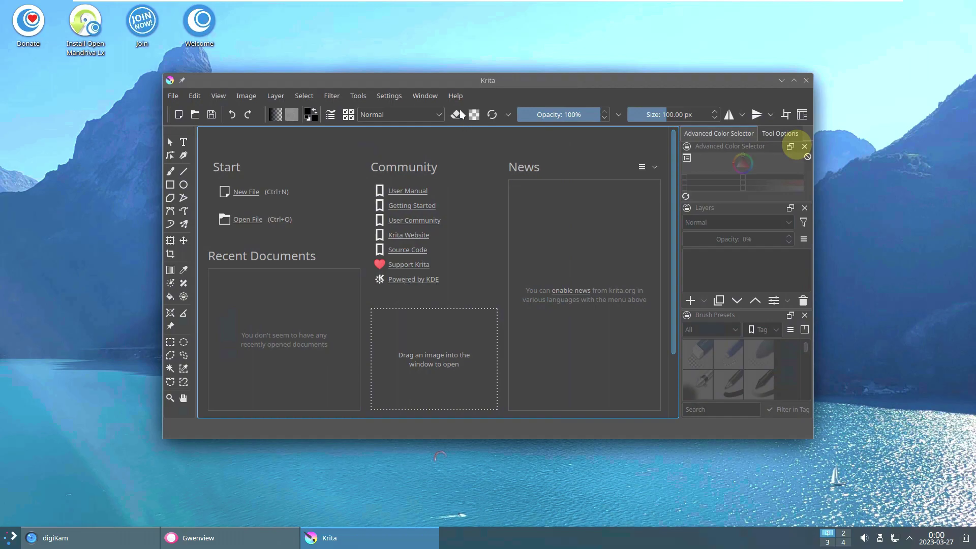
Step: View the version information in About Krita and close Krita
click(455, 95)
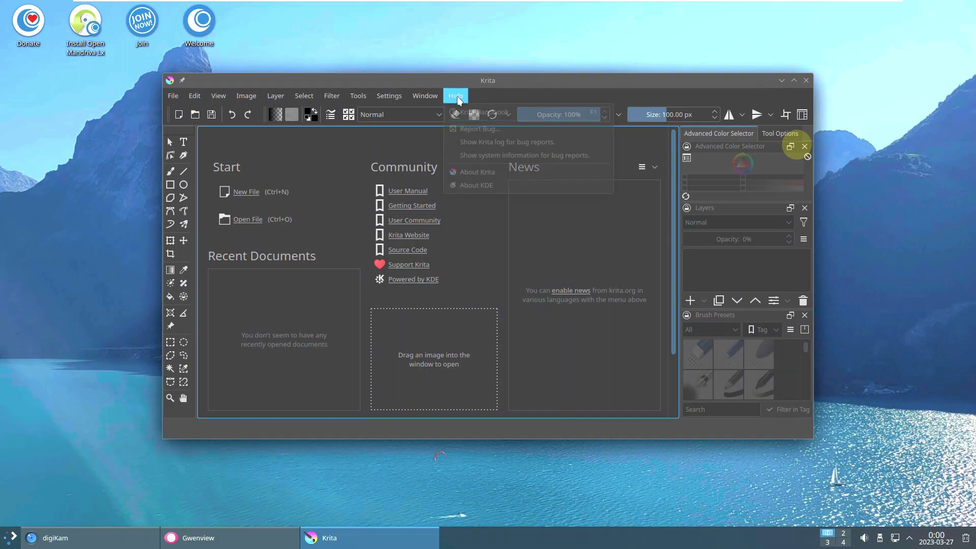
click(471, 171)
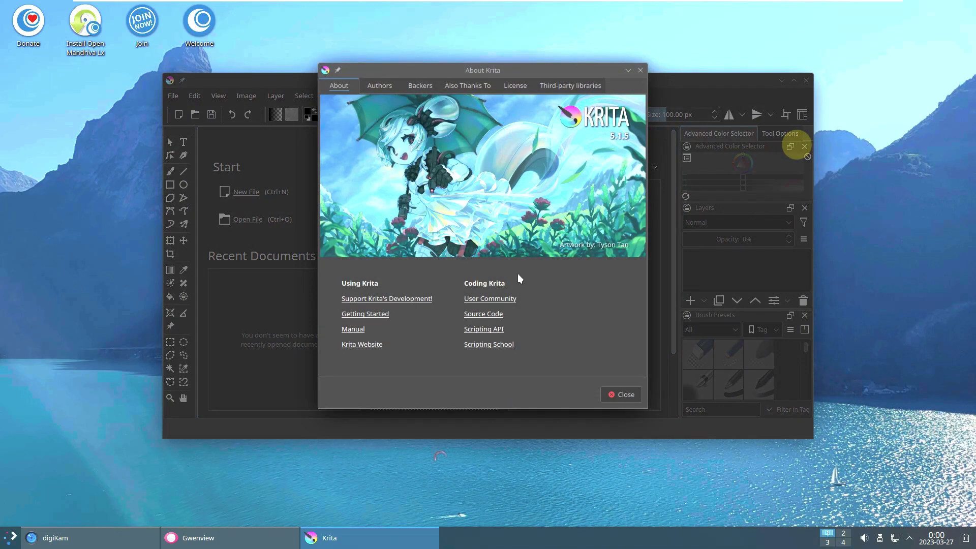
click(630, 395)
click(806, 81)
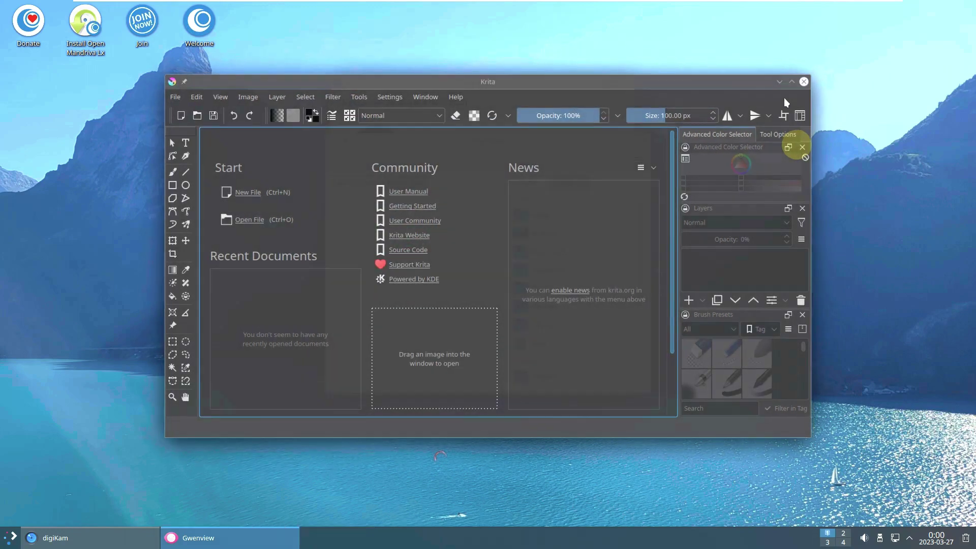
Step: View the version information in About Gwenview, and close both Gwenview and the digiKam first-run assistant
click(639, 160)
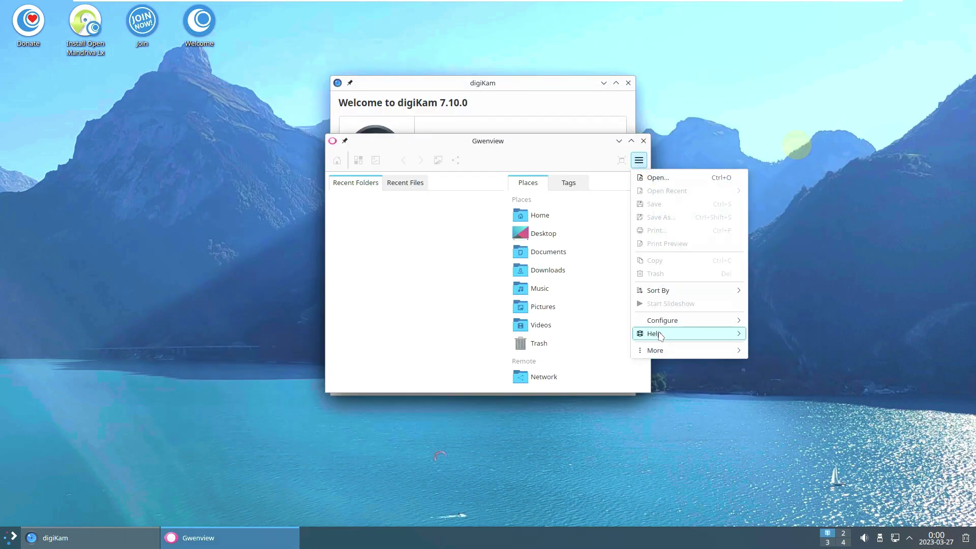
mouse_move(661, 340)
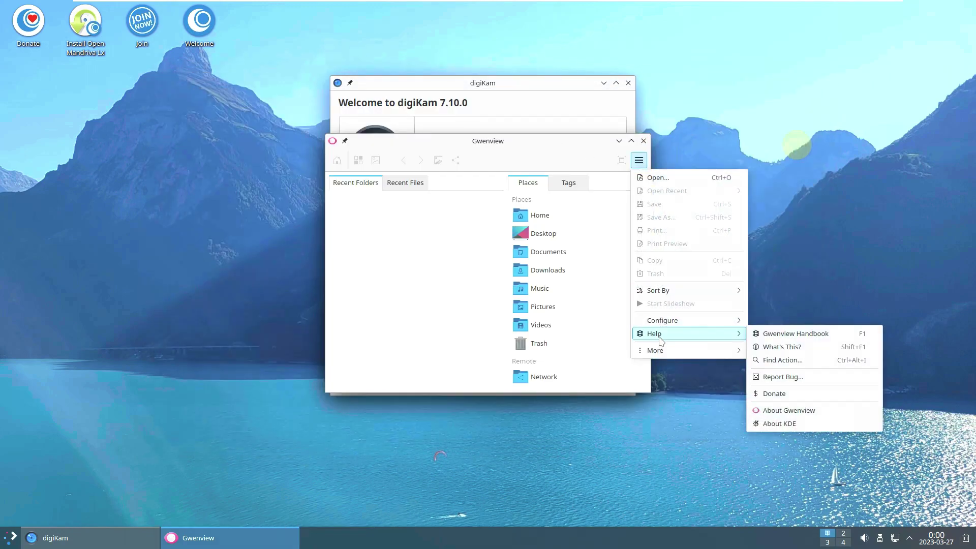
click(822, 410)
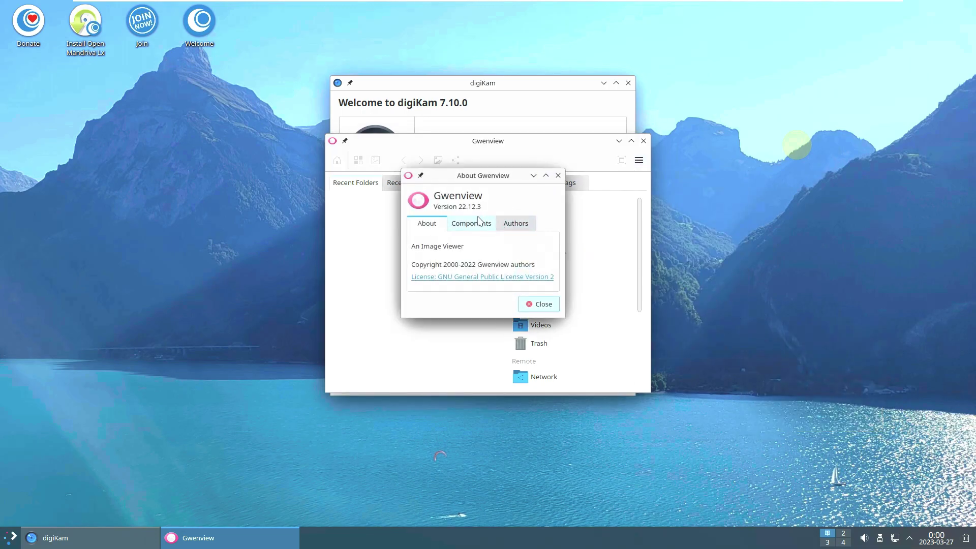
key(Escape)
key(ctrl+q)
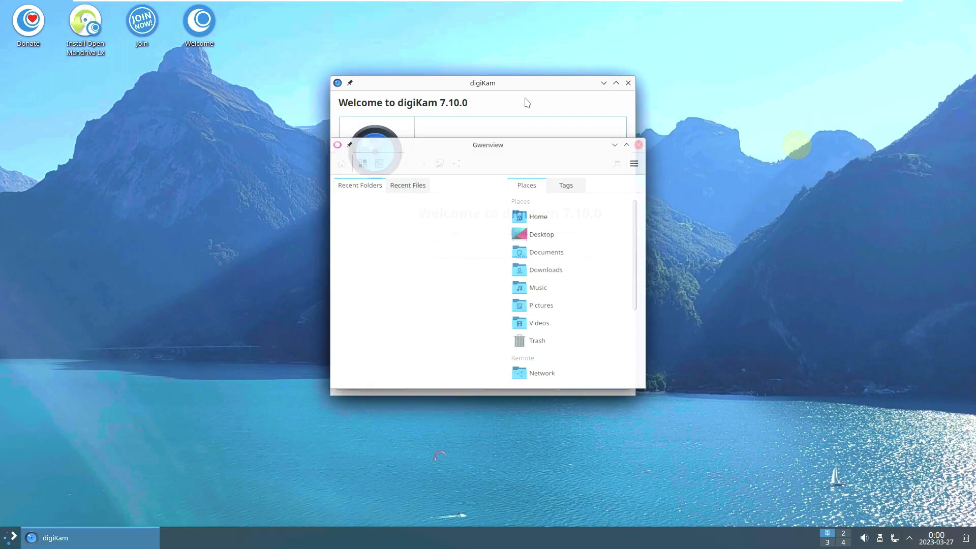
drag(503, 87, 564, 97)
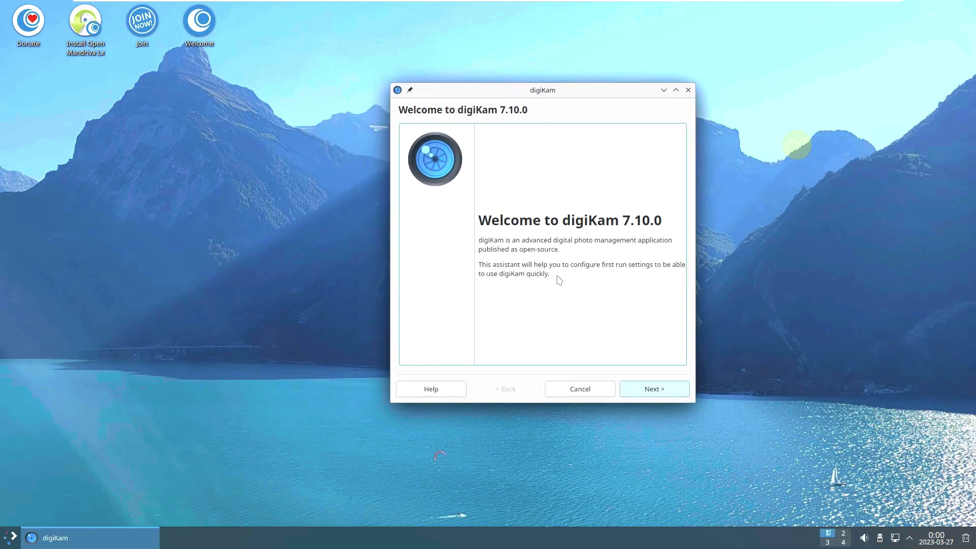
click(689, 90)
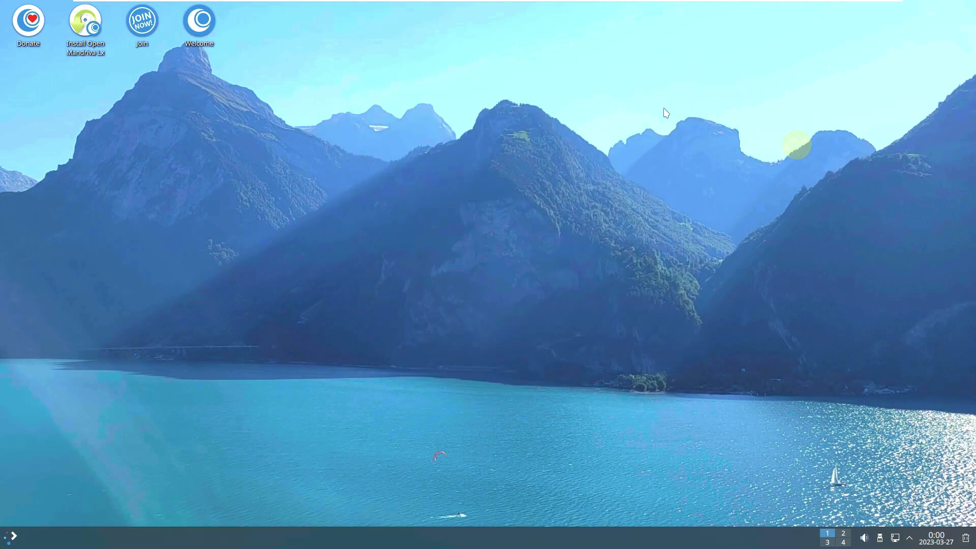
Step: Launch Chromium Web Browser, view the version information in About Chromium, and close the browser
click(11, 537)
mouse_move(57, 391)
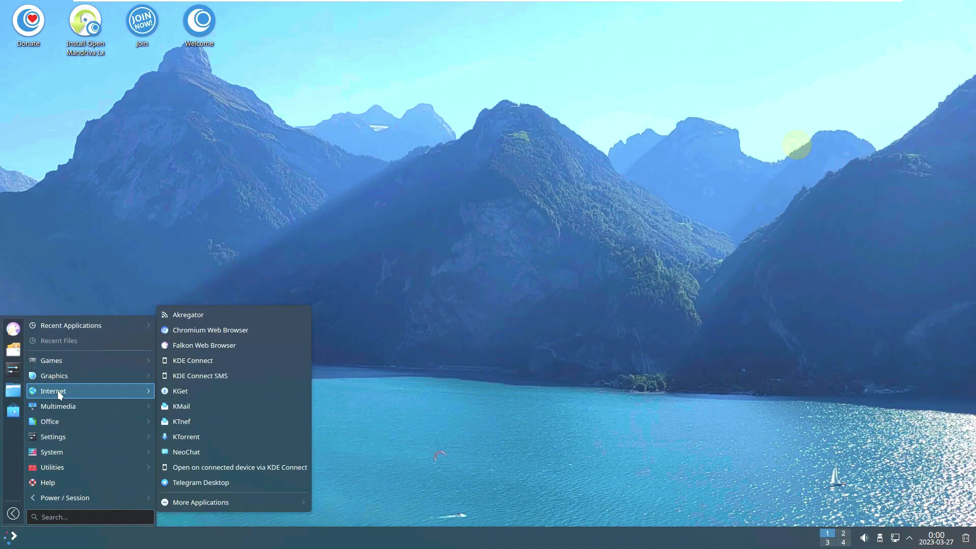
click(204, 324)
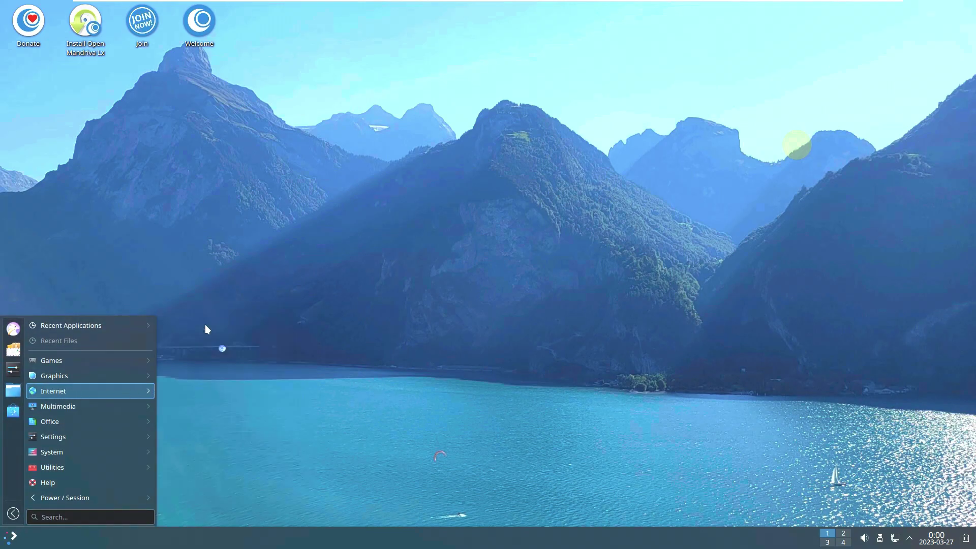
click(11, 538)
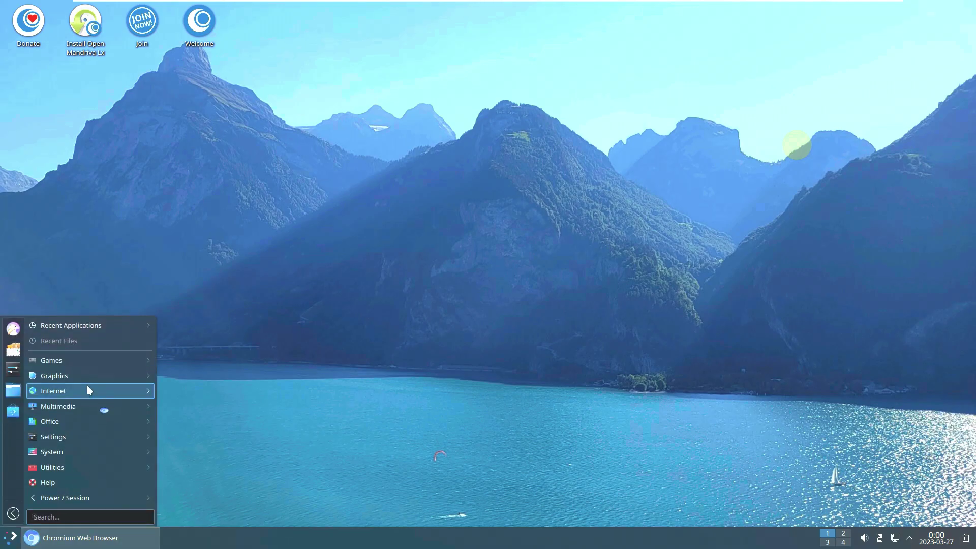
mouse_move(88, 389)
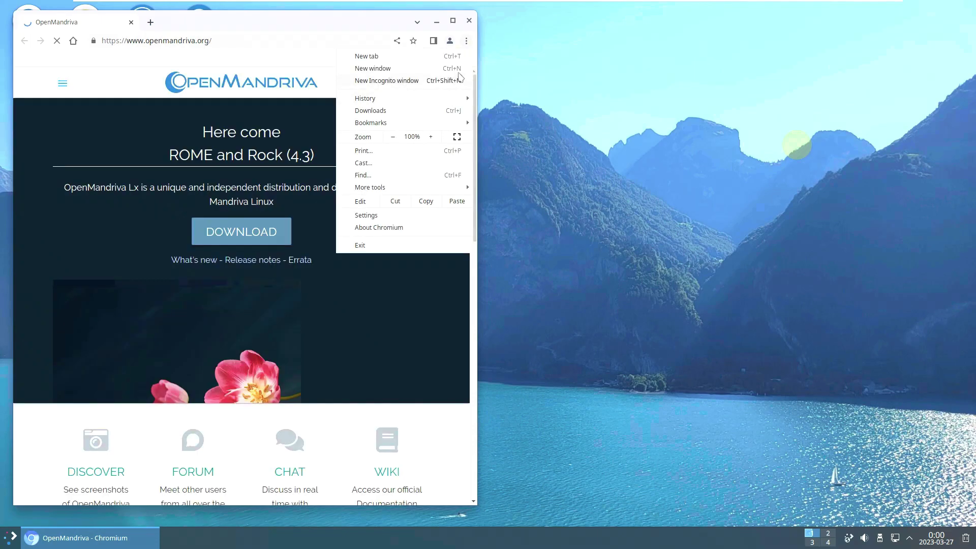
click(395, 230)
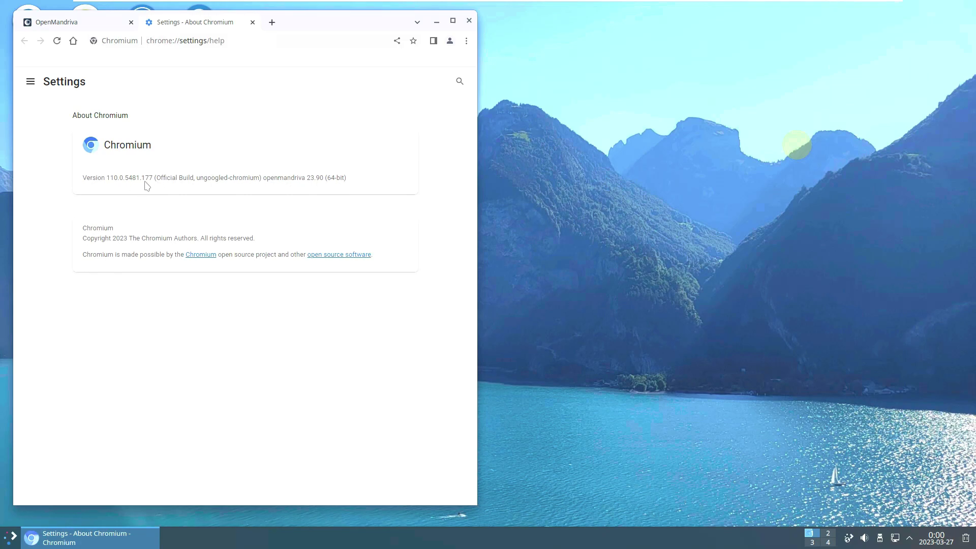
click(469, 20)
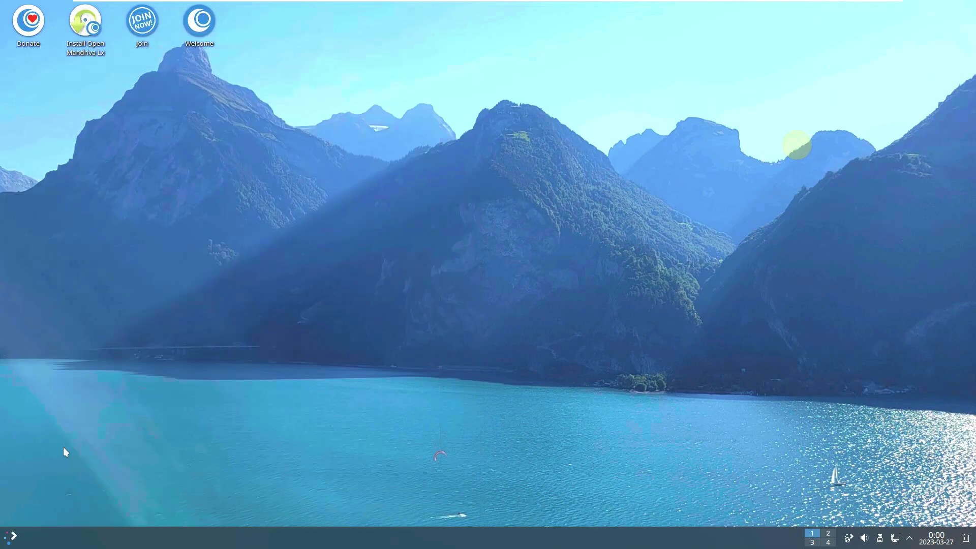
Step: Launch KMail and NeoChat from the Internet application category
click(12, 534)
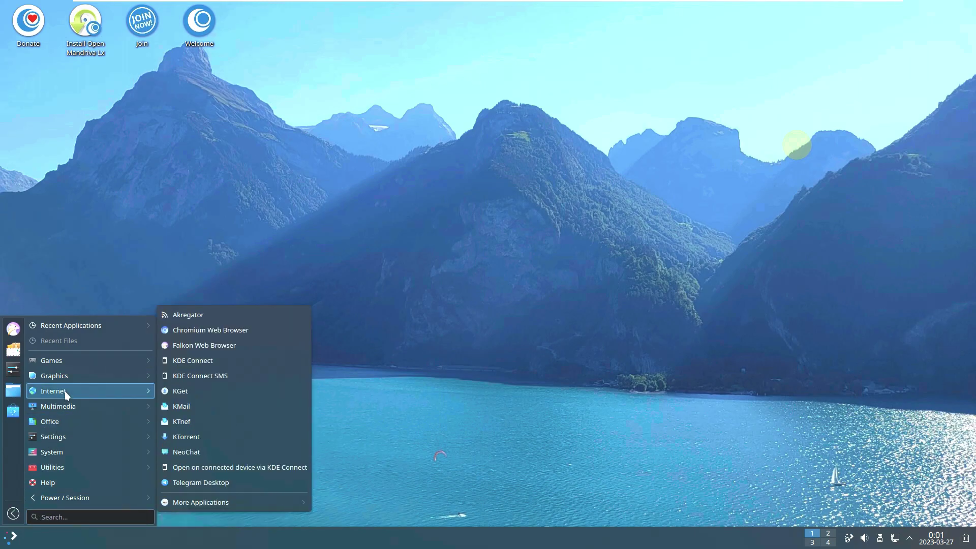
click(207, 407)
click(12, 534)
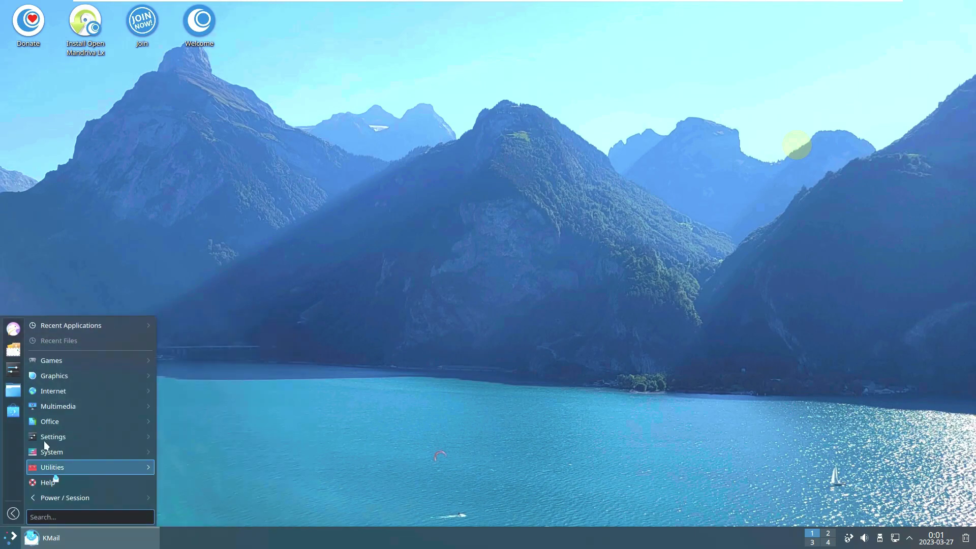
mouse_move(71, 418)
mouse_move(65, 391)
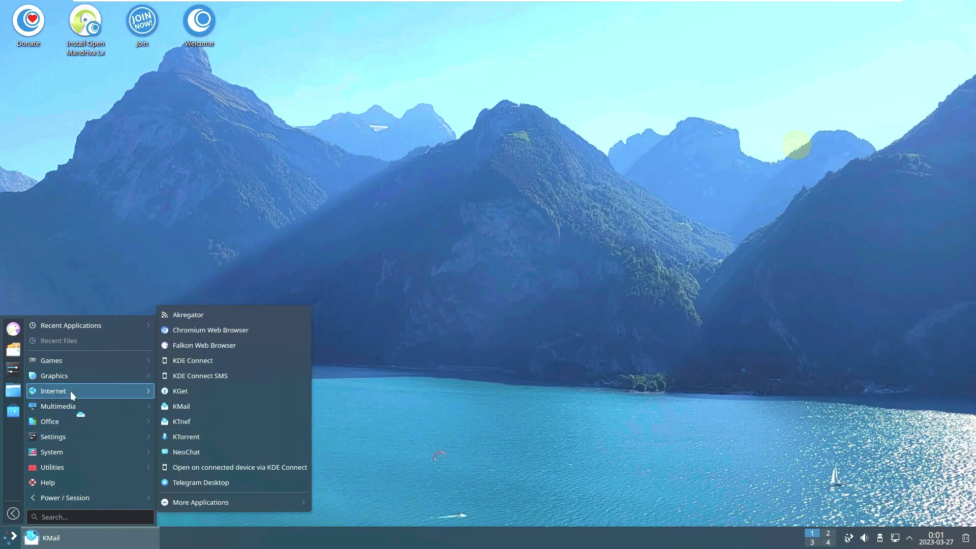
click(220, 453)
click(9, 537)
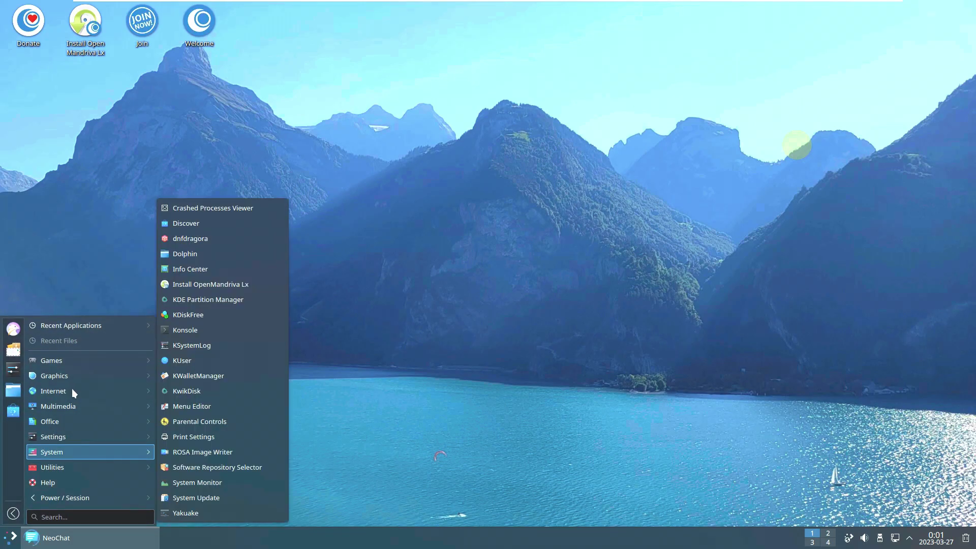
mouse_move(54, 393)
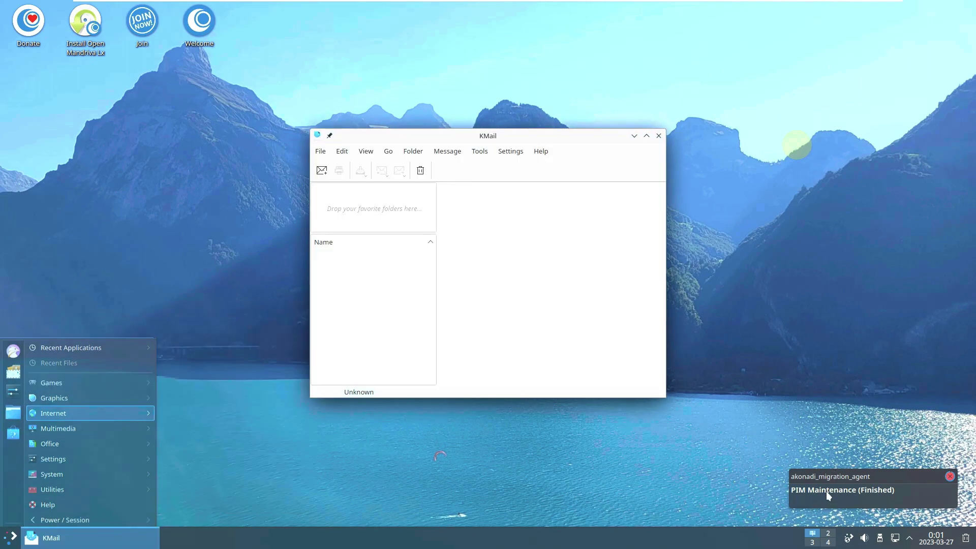
Step: Try to view About KMail, dismiss the Account Assistant, and close KMail
click(540, 151)
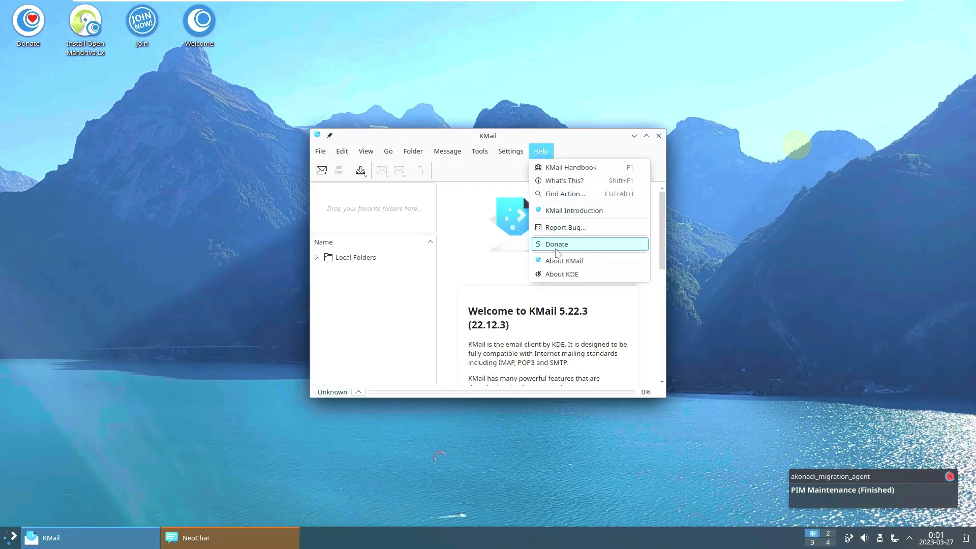
click(563, 266)
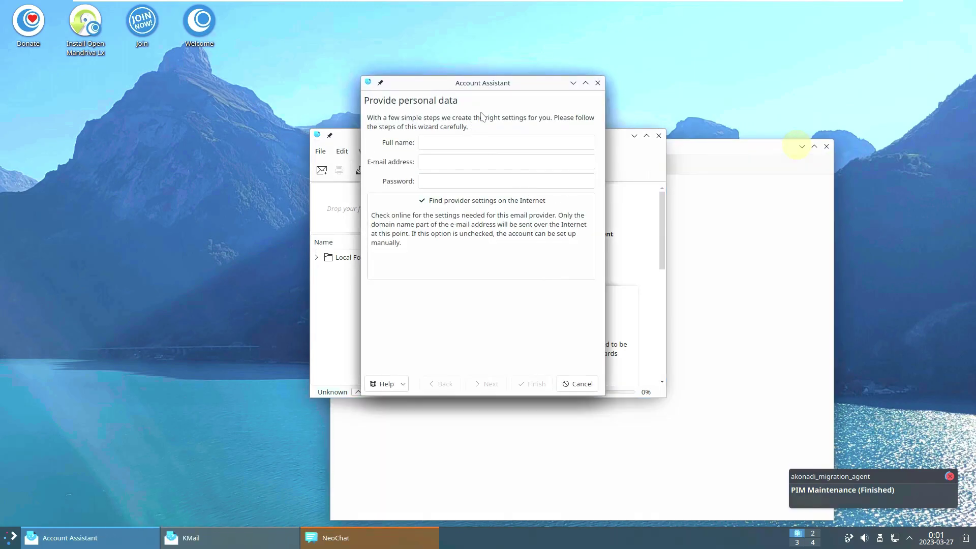
click(597, 84)
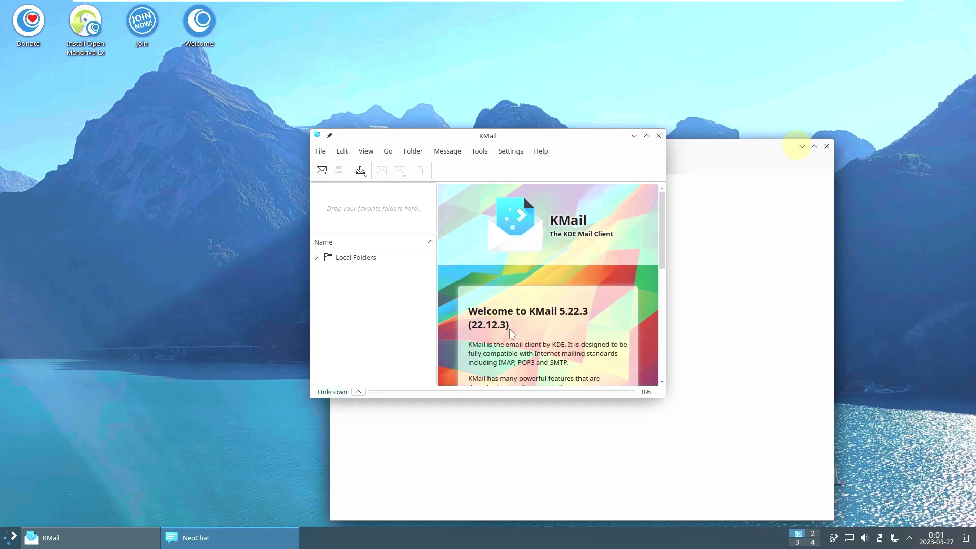
click(658, 138)
Step: Move the NeoChat window fully into view, look at its Matrix ID login page, and close NeoChat
click(340, 165)
click(437, 168)
drag(667, 169, 578, 101)
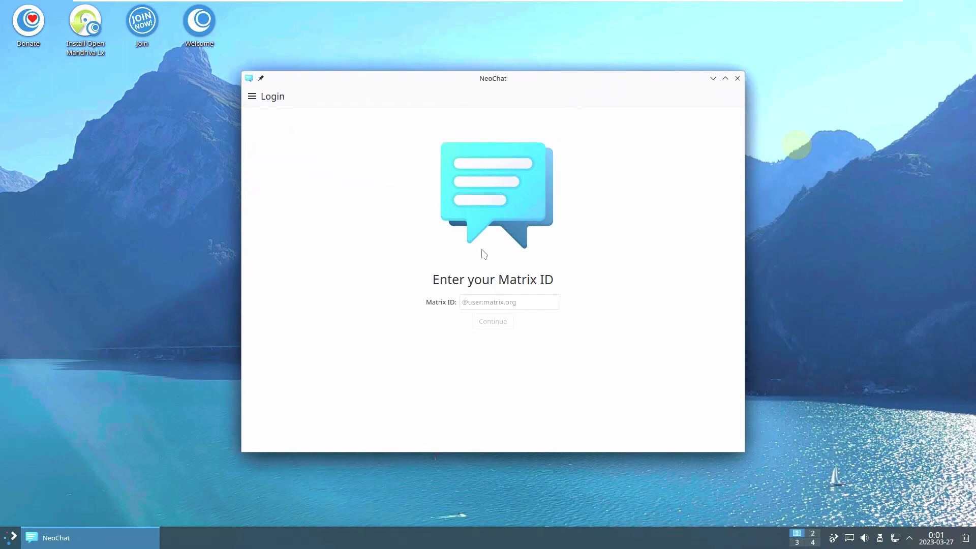
click(738, 78)
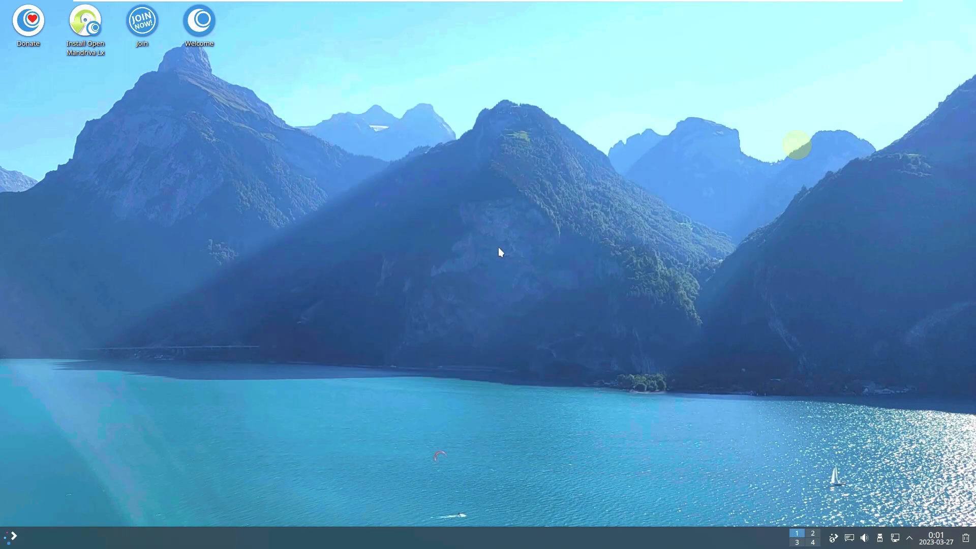
Step: Look through the additional Internet applications, and launch Kamoso from the Multimedia category
click(16, 538)
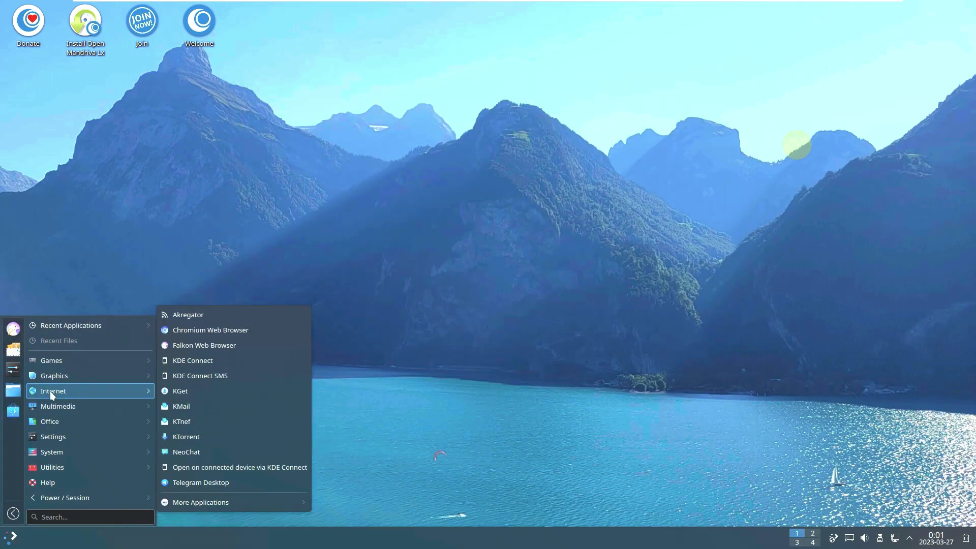
mouse_move(191, 499)
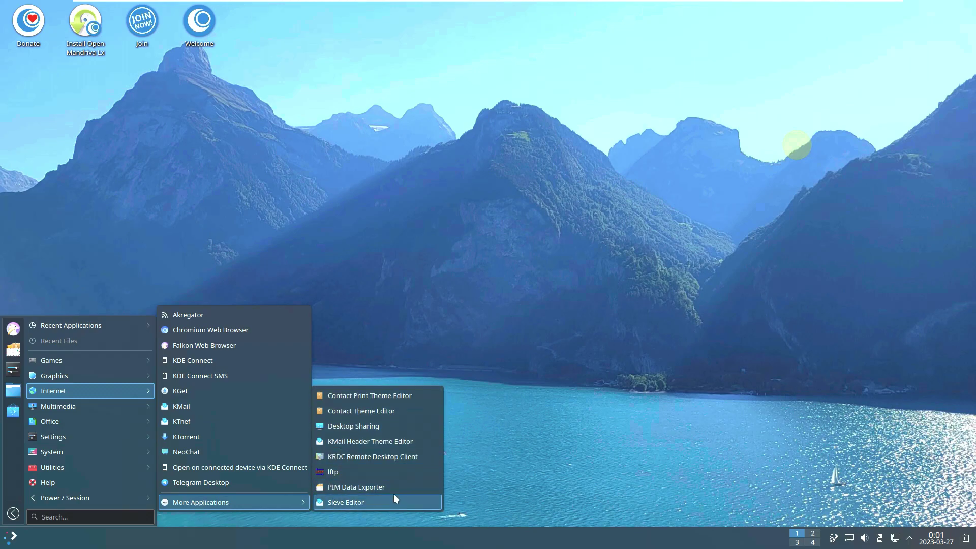
mouse_move(96, 407)
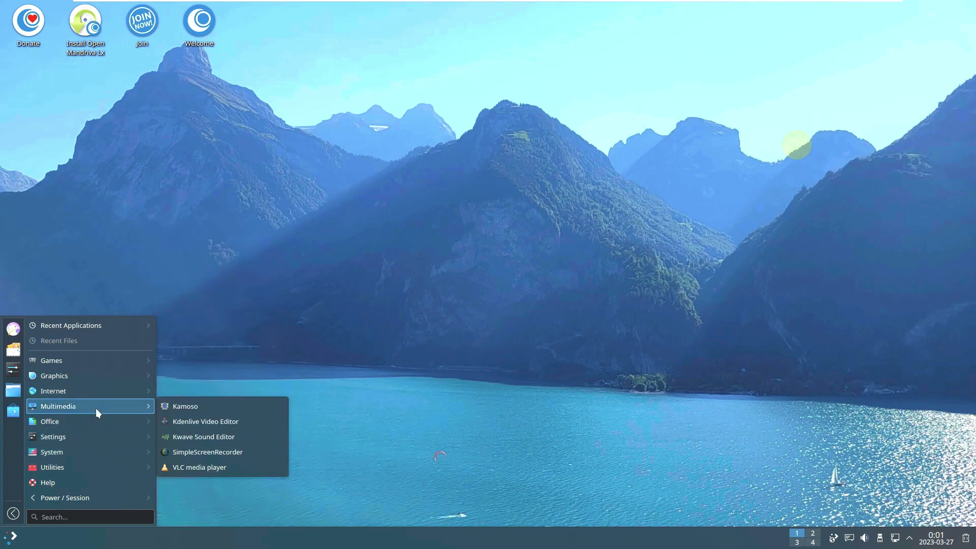
click(179, 401)
Step: Launch Kdenlive, Kwave Sound Editor, SimpleScreenRecorder and VLC media player from the Multimedia category
click(8, 538)
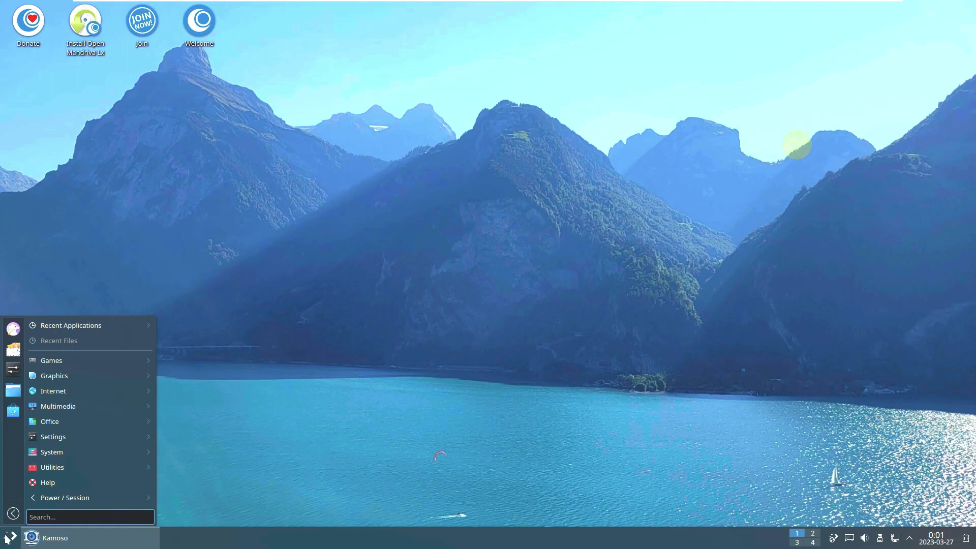
mouse_move(38, 408)
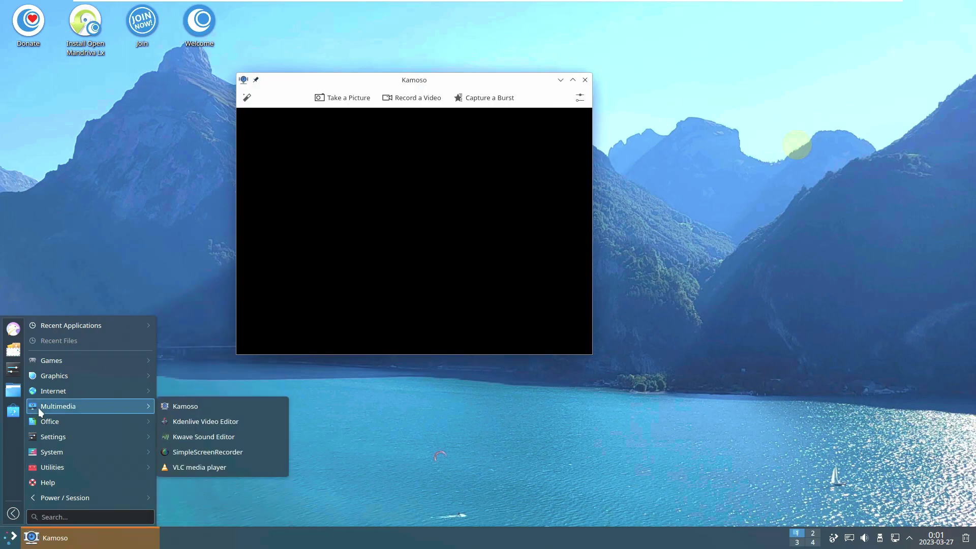
click(218, 425)
click(1, 543)
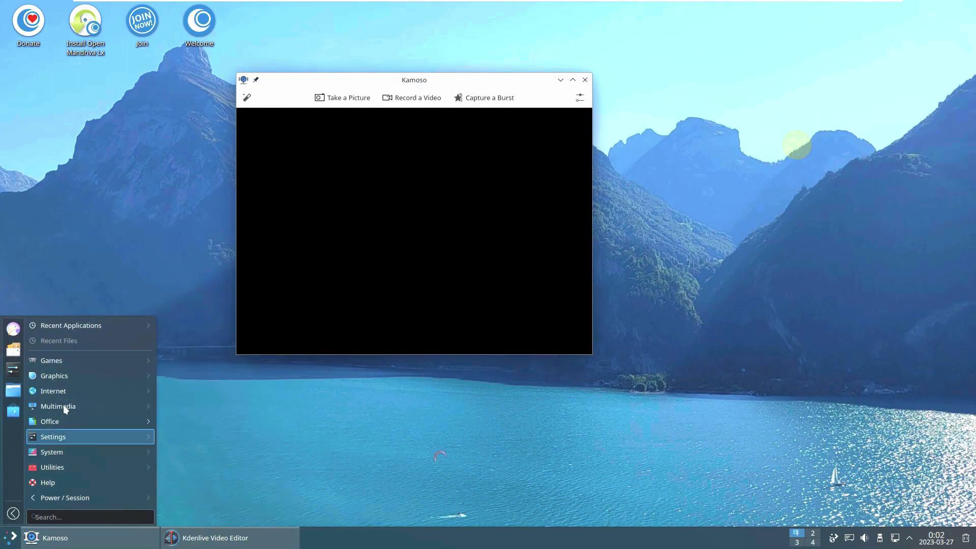
mouse_move(63, 405)
click(221, 436)
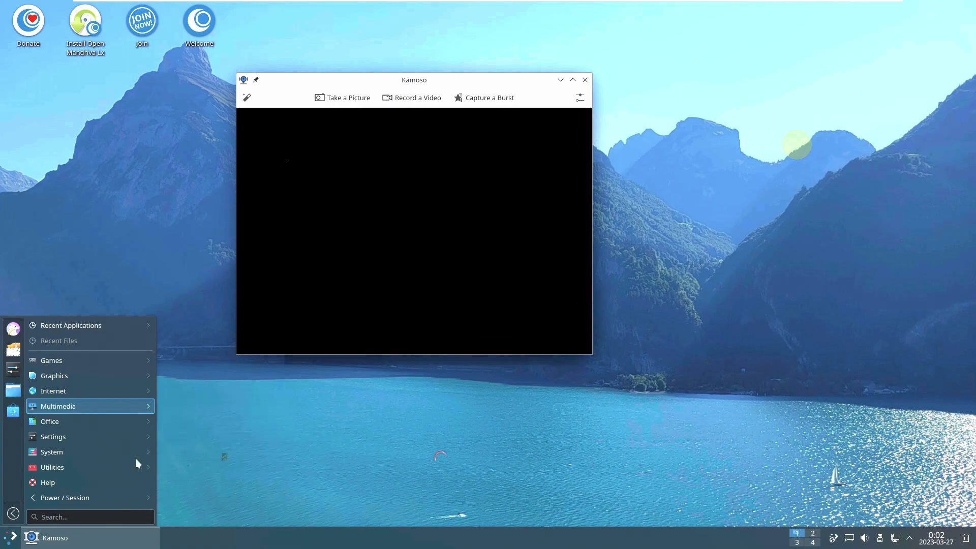
click(9, 541)
mouse_move(54, 403)
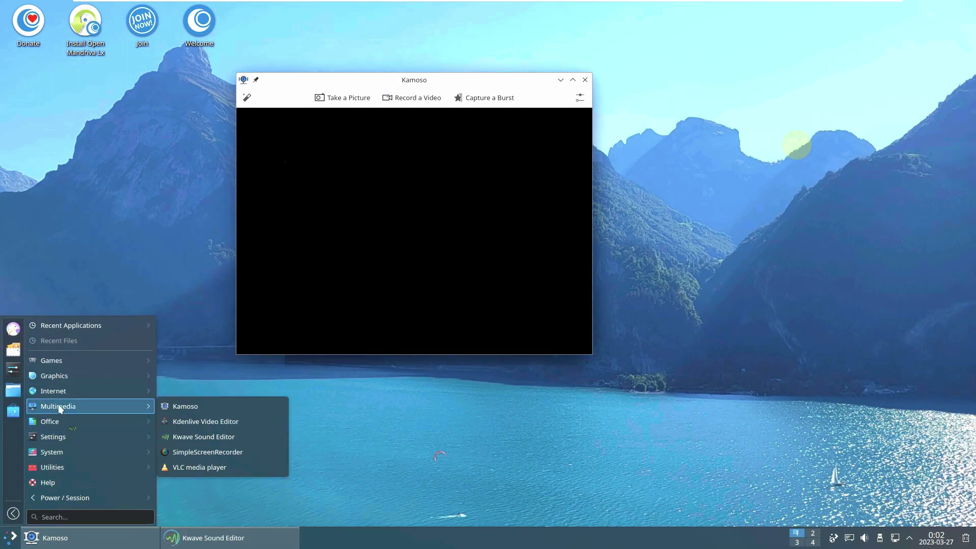
click(226, 445)
click(7, 540)
mouse_move(69, 408)
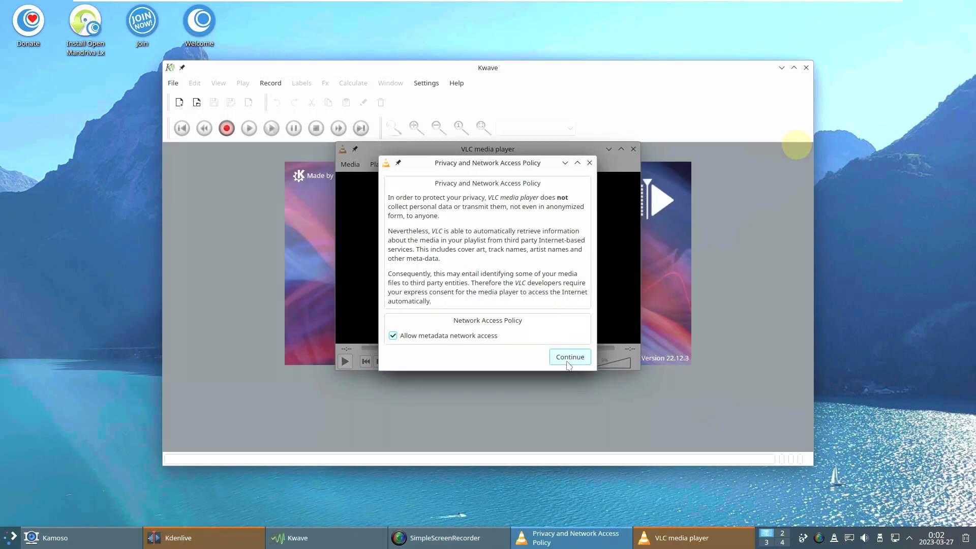
Step: Continue past VLC's network access policy to view its version information in About, and close VLC
click(568, 358)
click(557, 164)
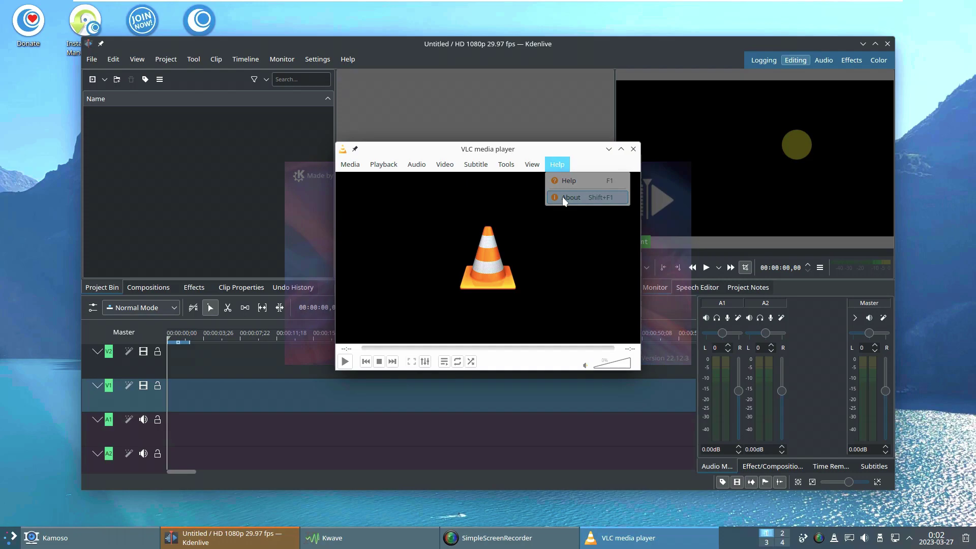
click(564, 198)
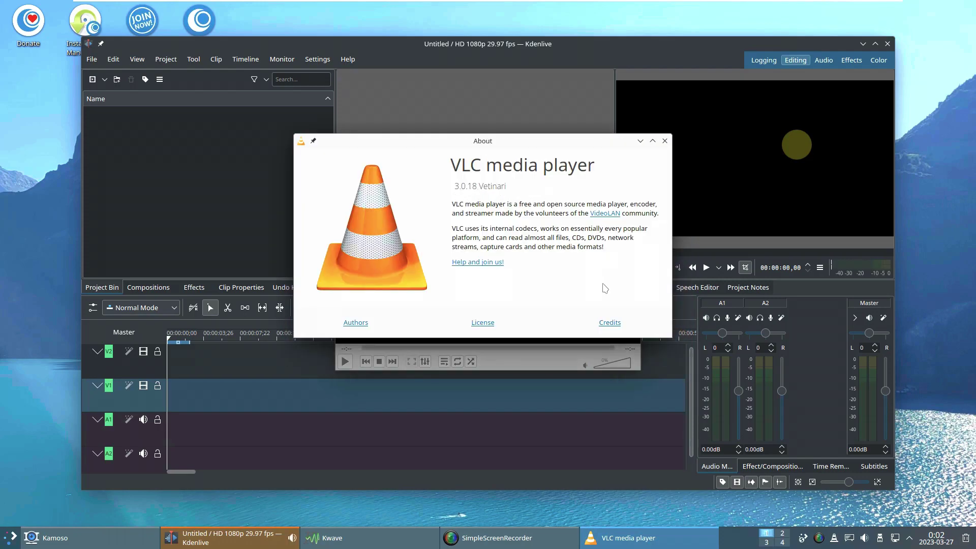
click(665, 141)
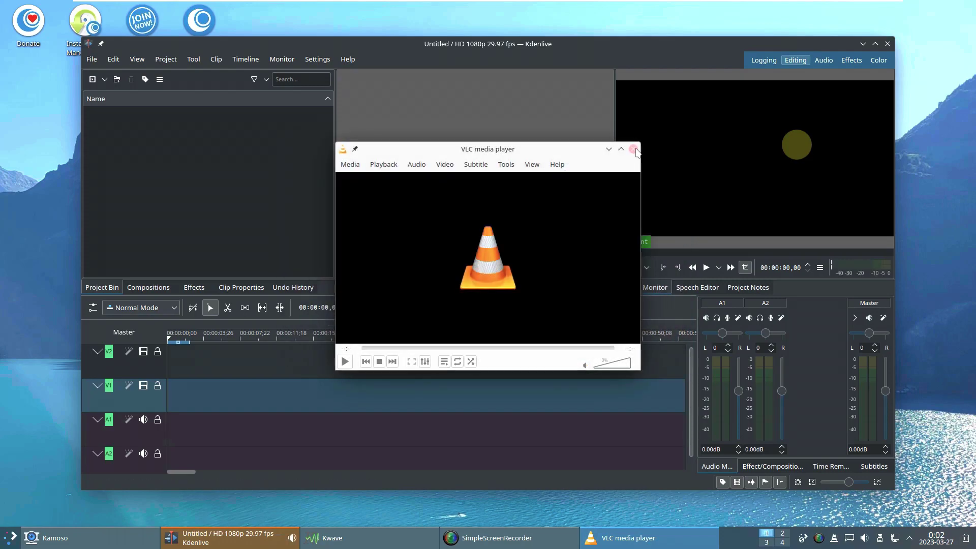
click(632, 150)
Step: View the version information in About Kdenlive and close Kdenlive
click(348, 59)
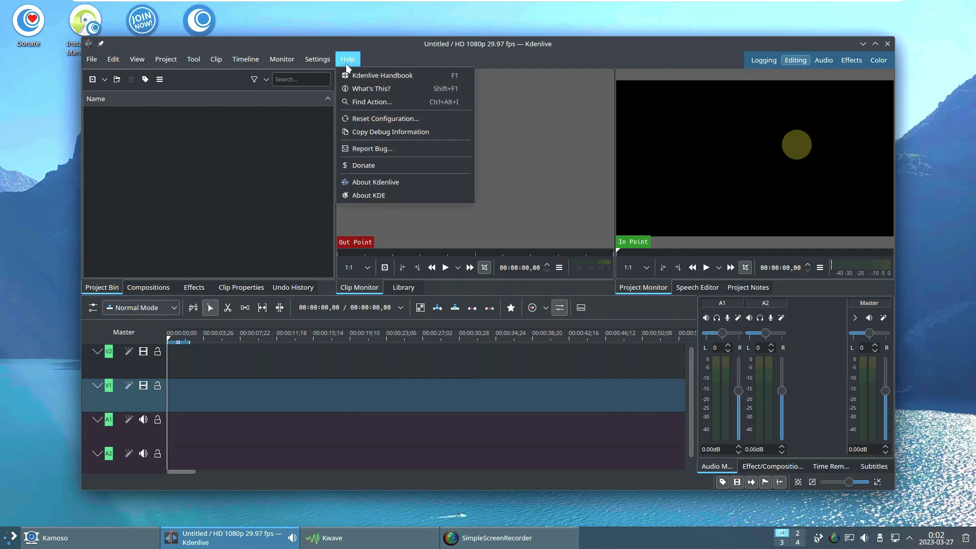
click(378, 182)
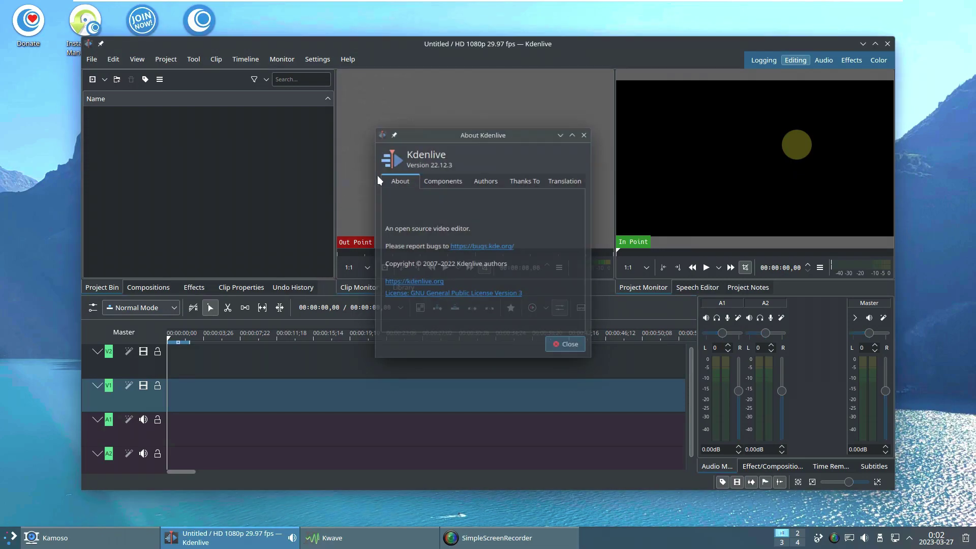
click(559, 353)
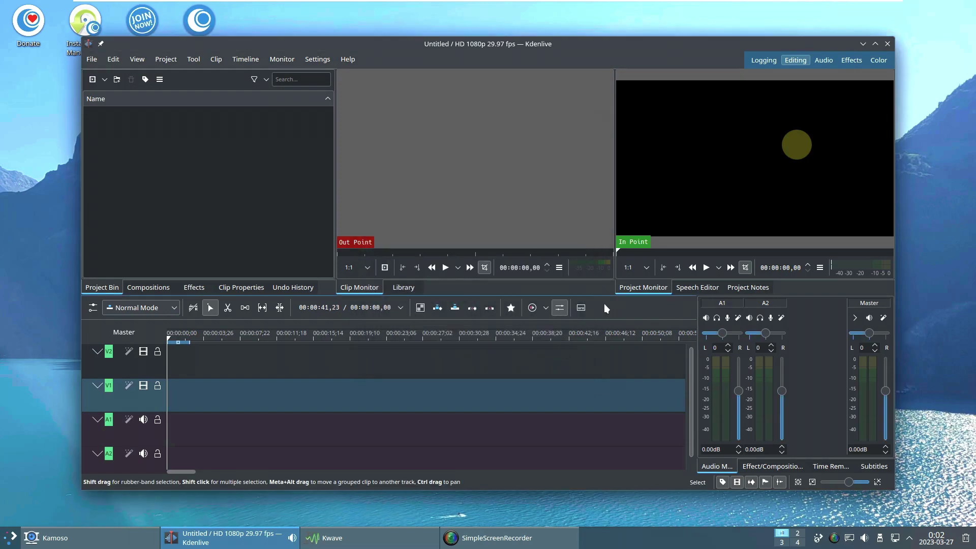
click(887, 44)
Step: View the version information in About Kwave and close Kwave
click(457, 84)
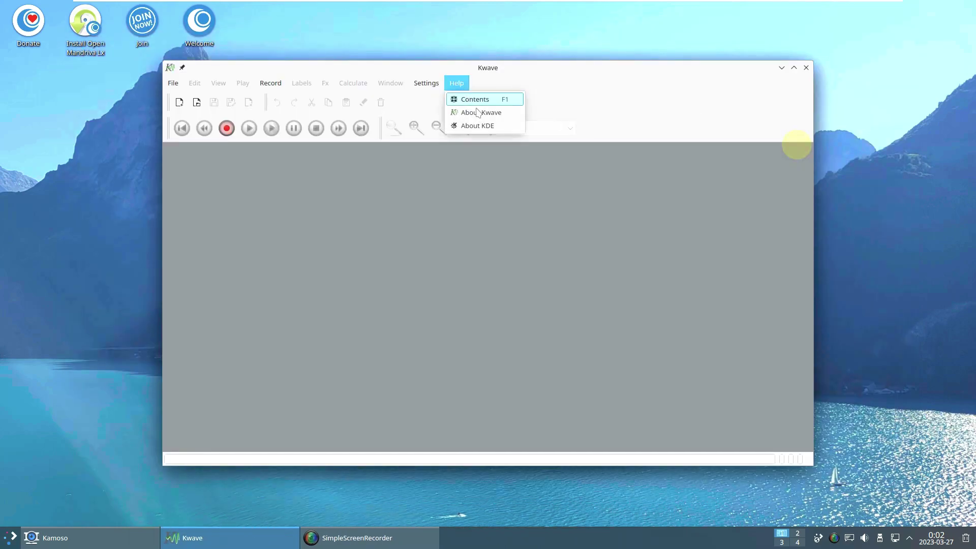
click(478, 113)
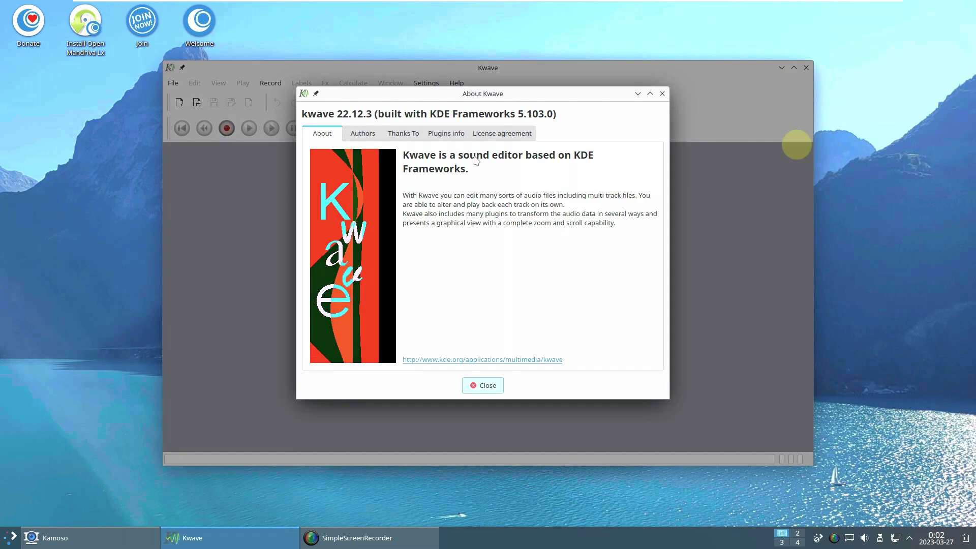
click(662, 94)
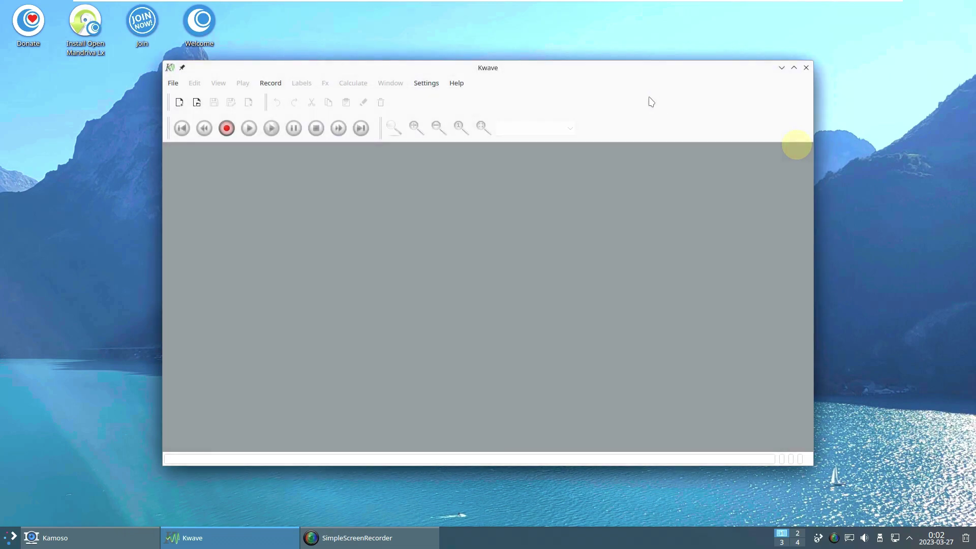
click(806, 67)
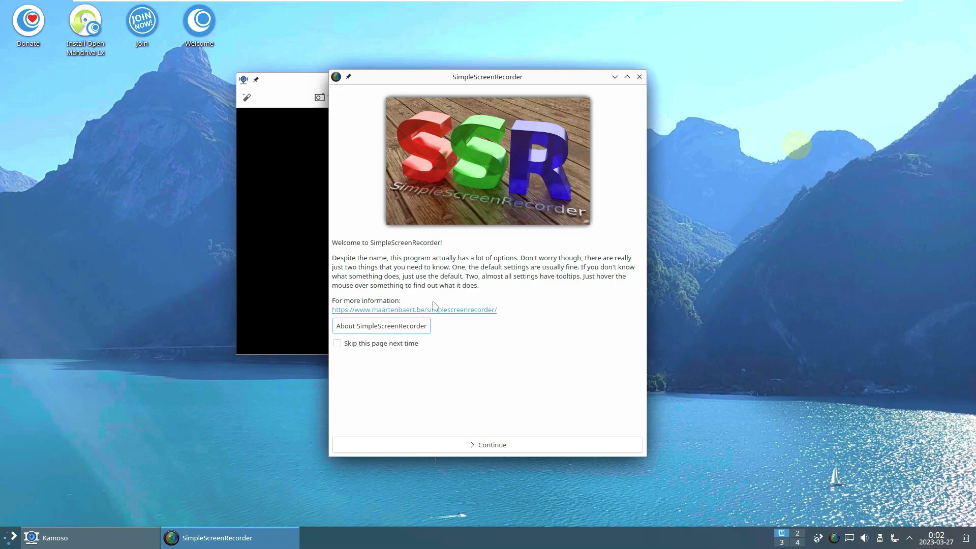
Step: View the version information in About SimpleScreenRecorder and close SimpleScreenRecorder
key(Return)
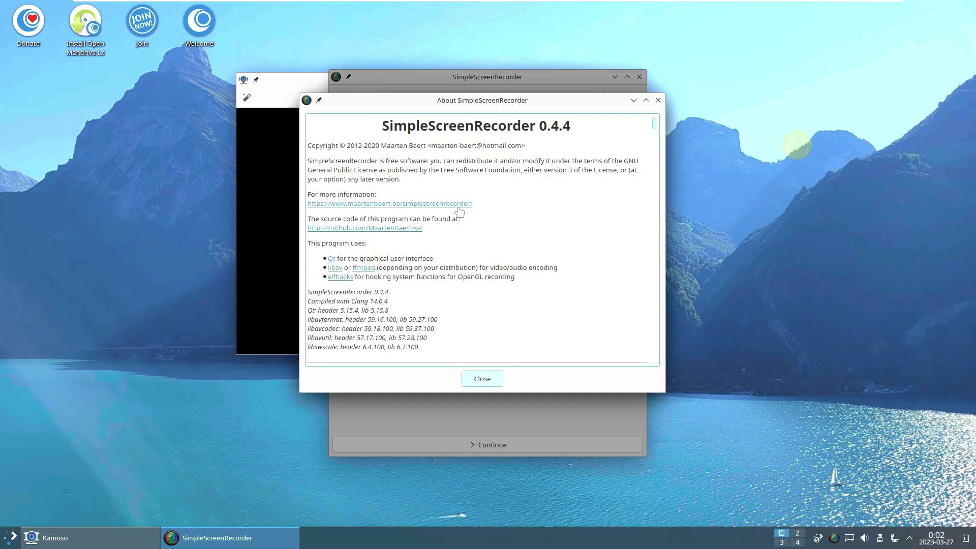
click(488, 375)
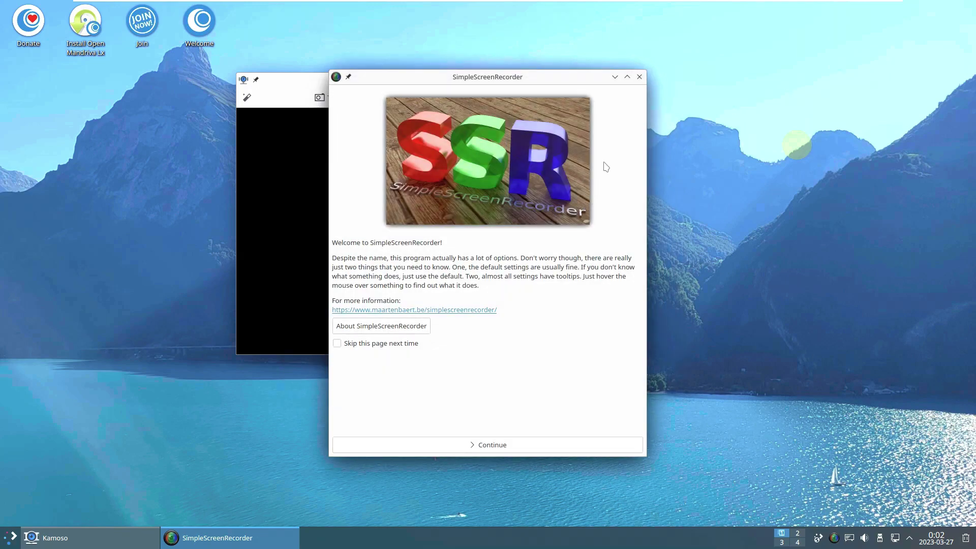
click(640, 76)
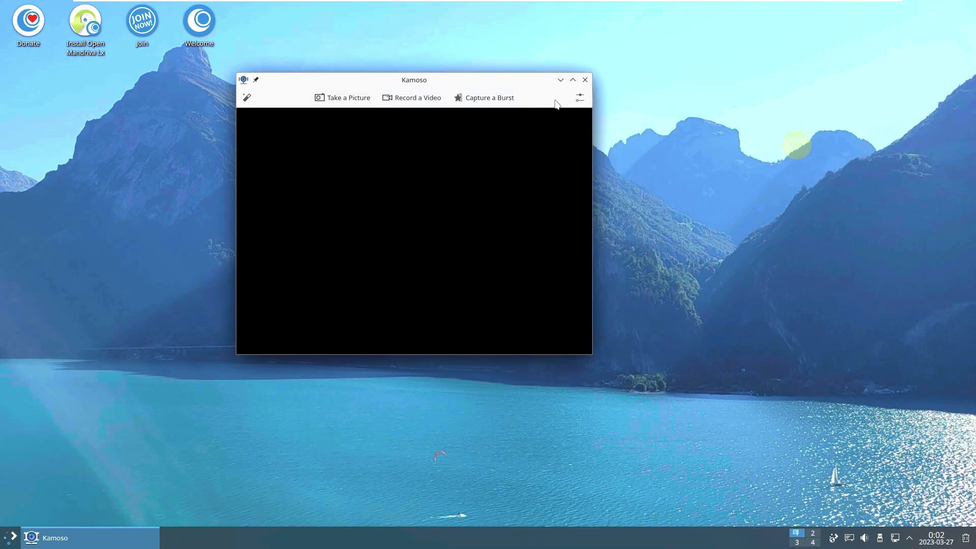
Step: Try to open Kamoso's configuration from its options drawer, and close Kamoso
click(580, 97)
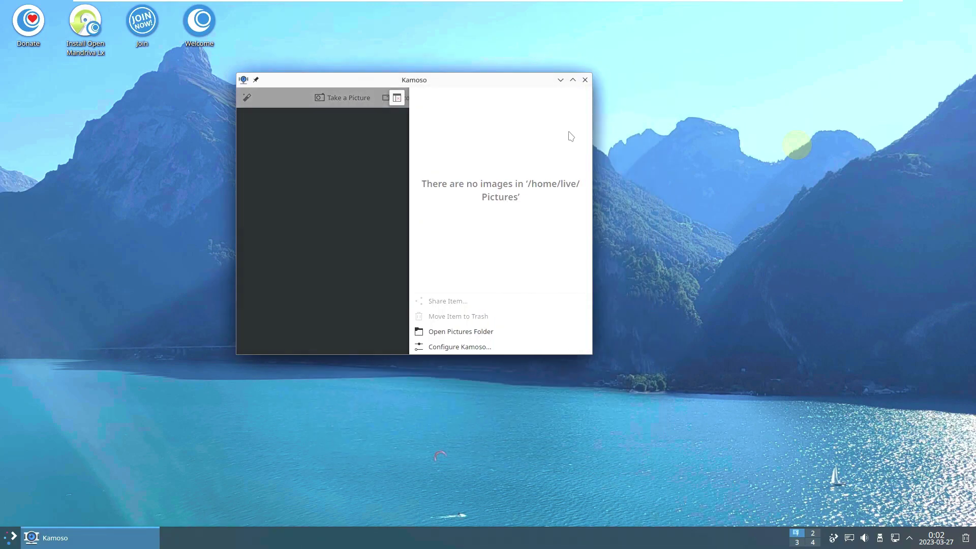
click(462, 347)
click(422, 346)
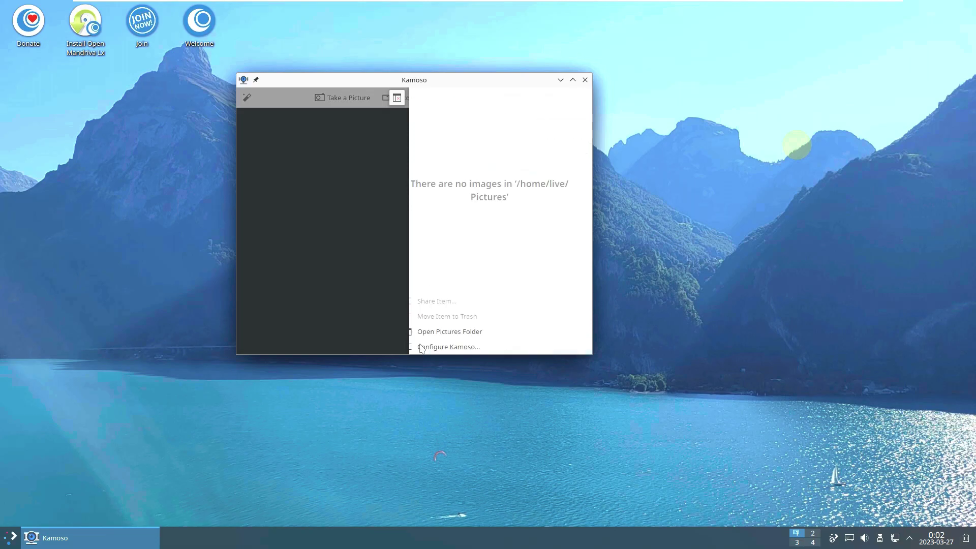
click(586, 79)
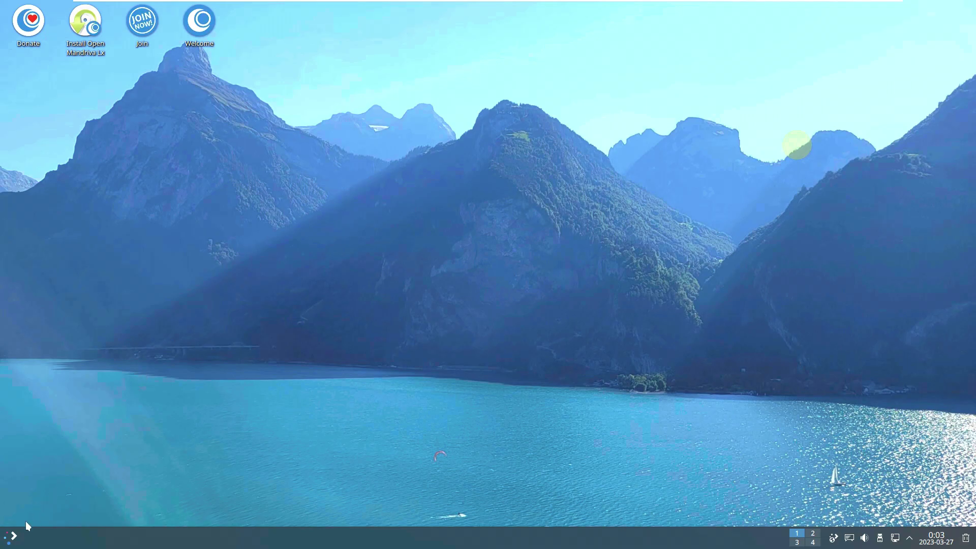
Step: Launch LibreOffice Calc from the Office category of the application launcher
click(14, 540)
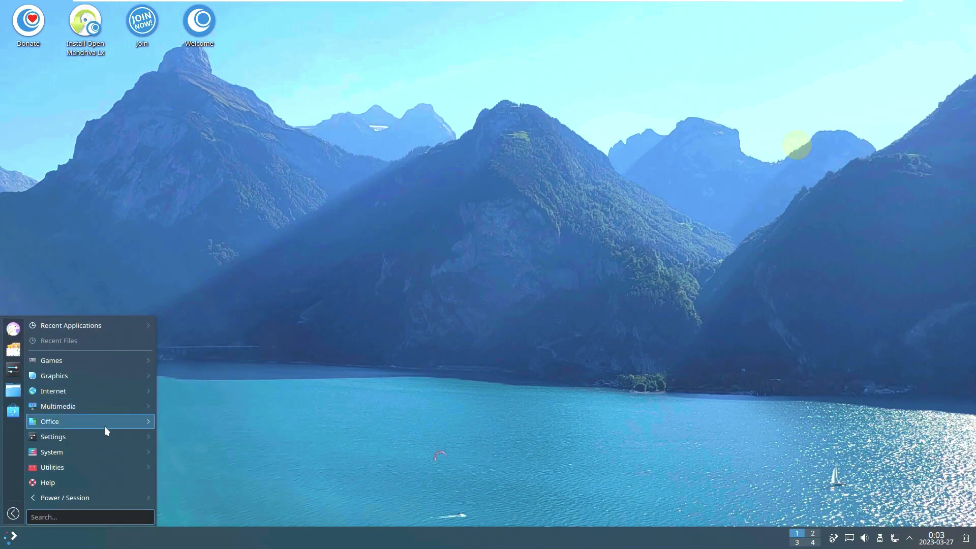
mouse_move(96, 432)
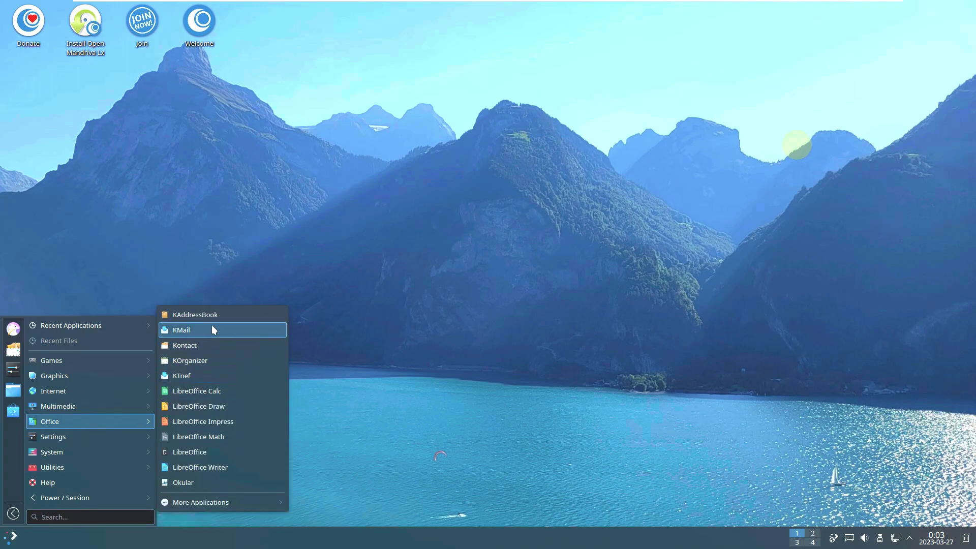
click(227, 391)
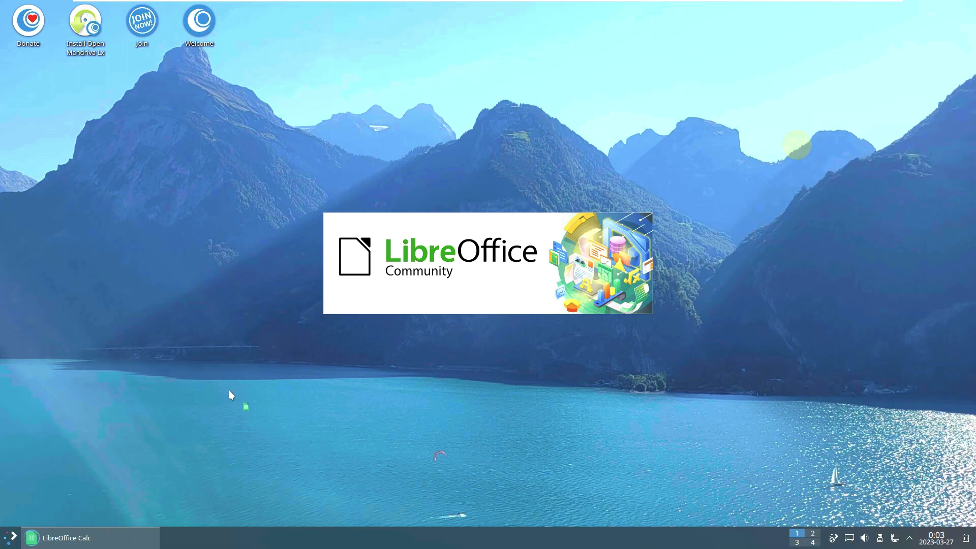
click(10, 536)
mouse_move(60, 422)
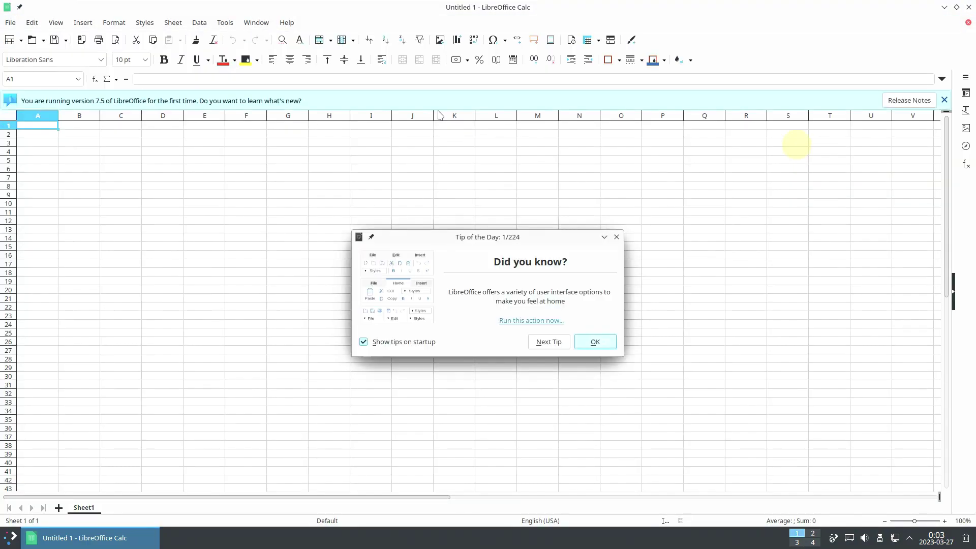
Step: View the version information in About LibreOffice, dismiss the Tip of the Day, and close Calc
click(287, 22)
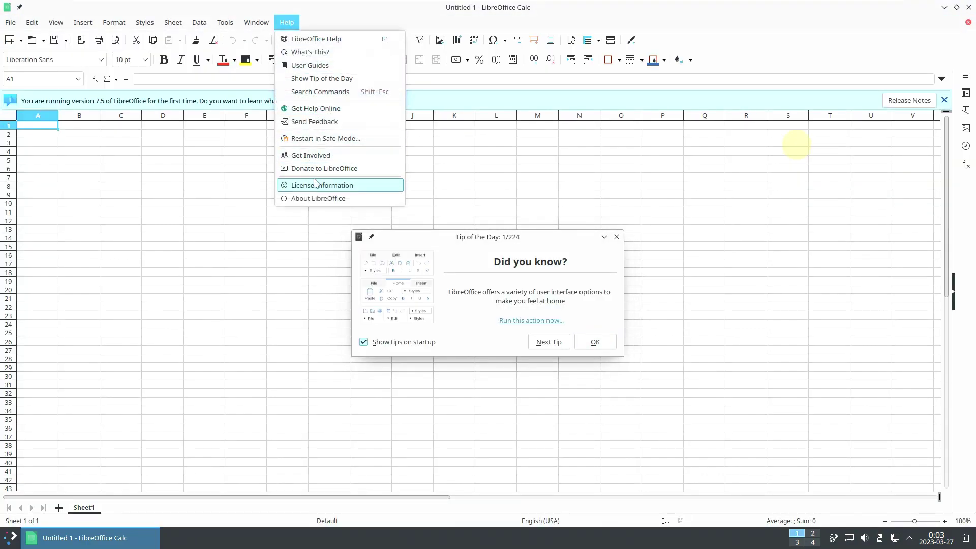
click(328, 199)
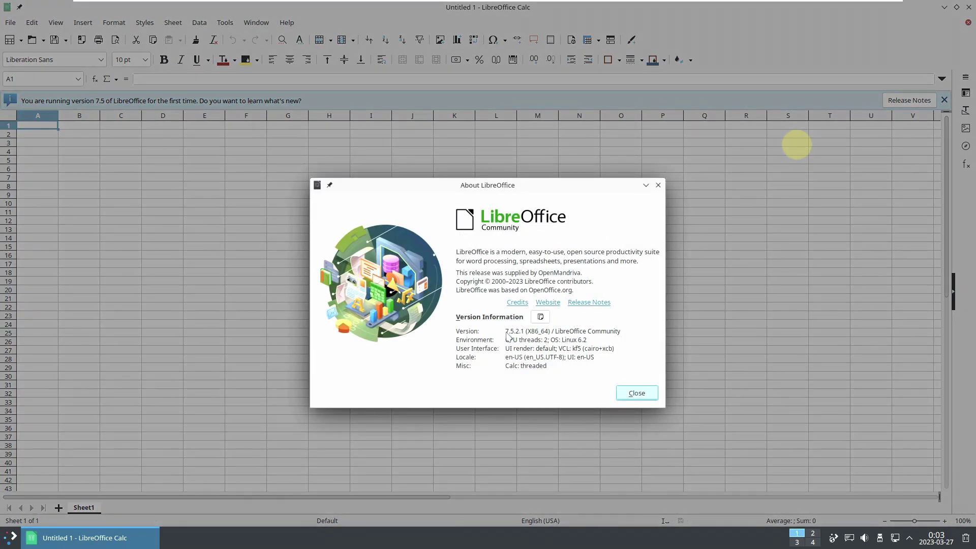
click(631, 393)
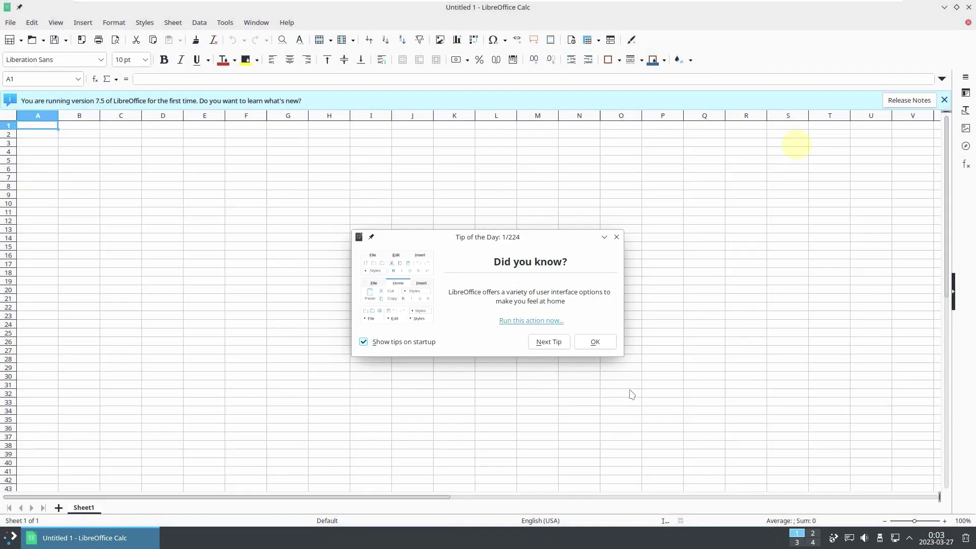
click(602, 340)
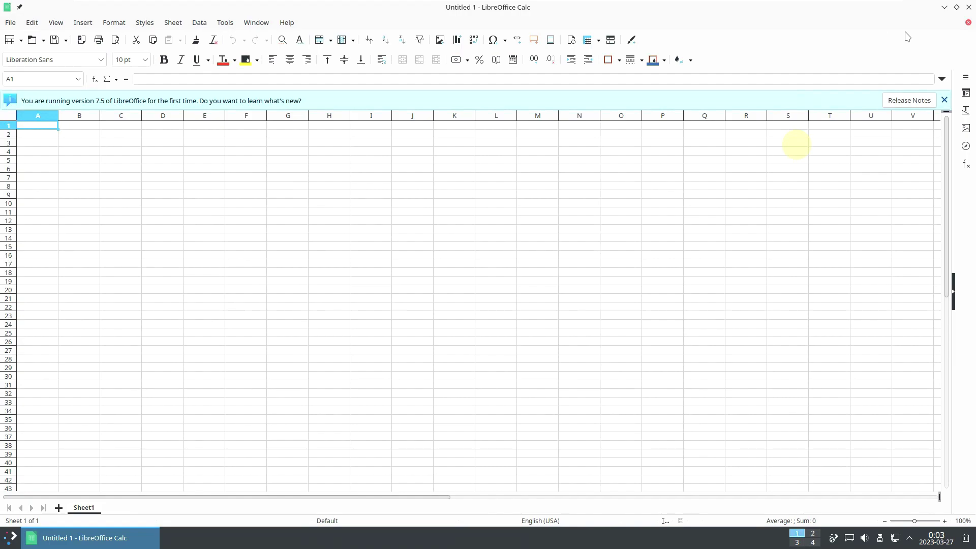
click(968, 7)
Step: Launch Kontact and KOrganizer from the Office category
click(12, 534)
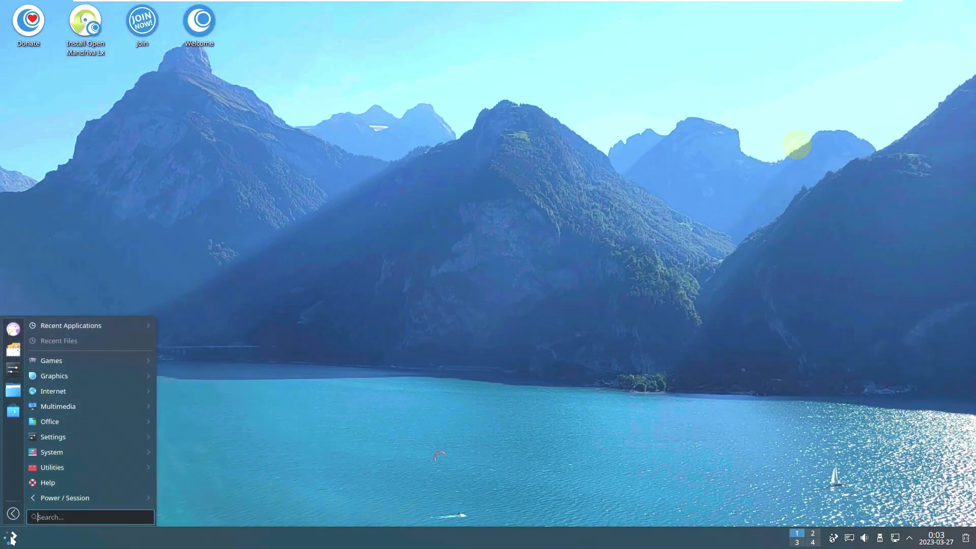
mouse_move(59, 423)
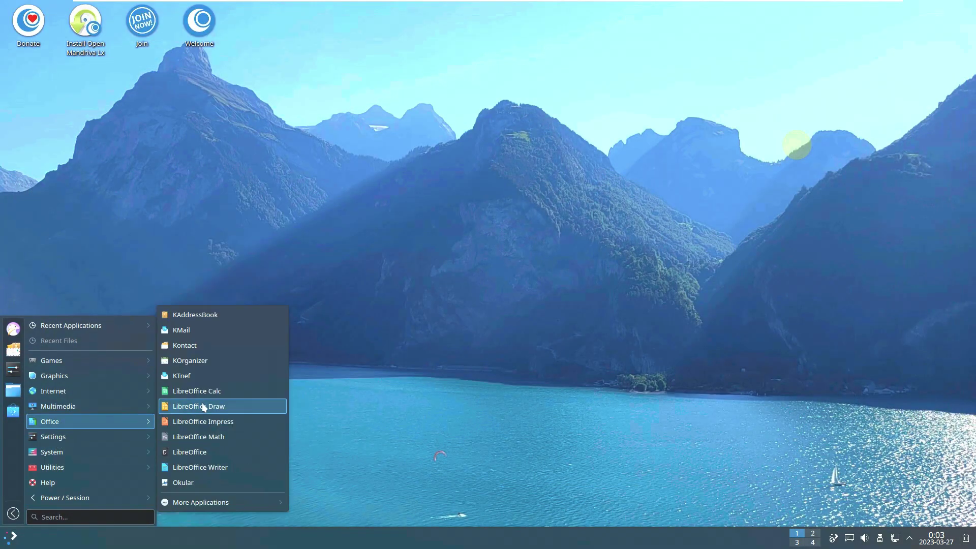
click(217, 344)
click(12, 536)
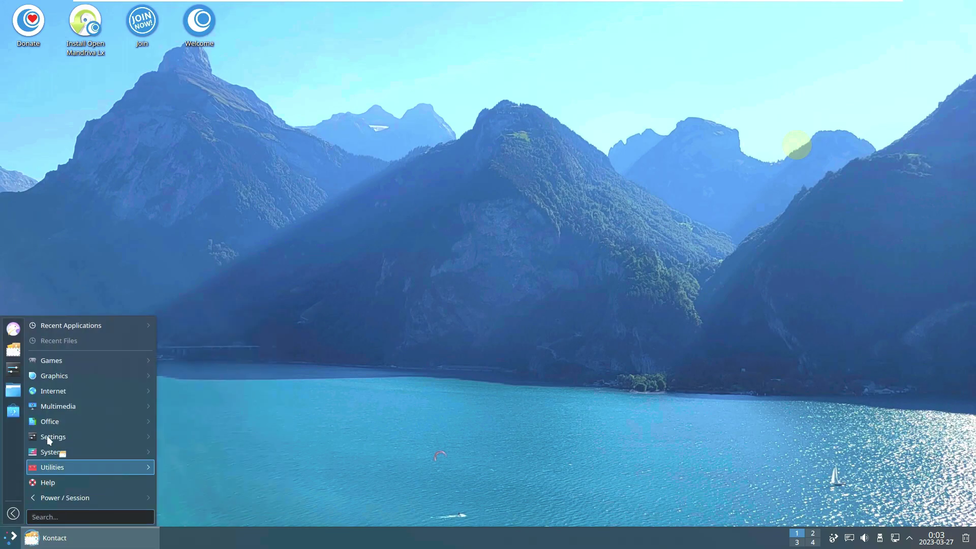
mouse_move(62, 418)
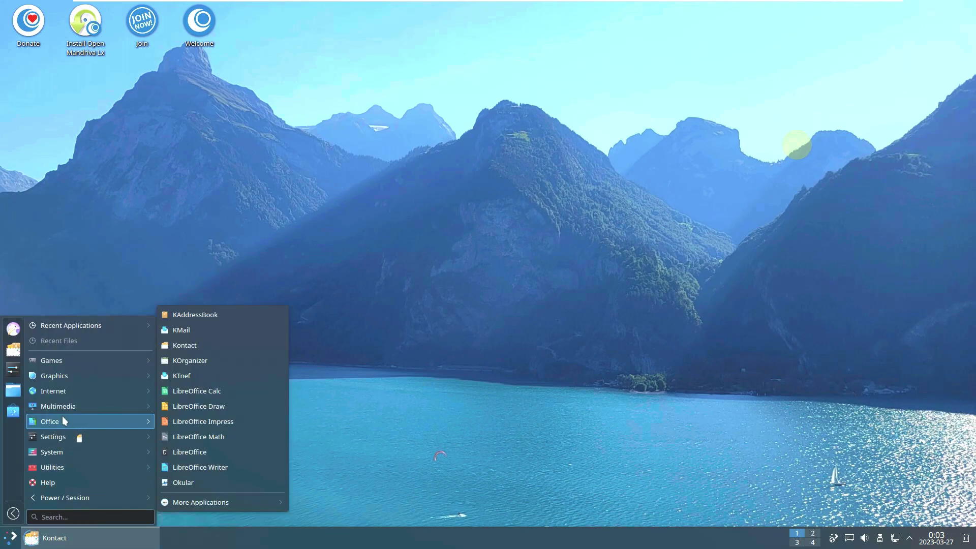
click(189, 363)
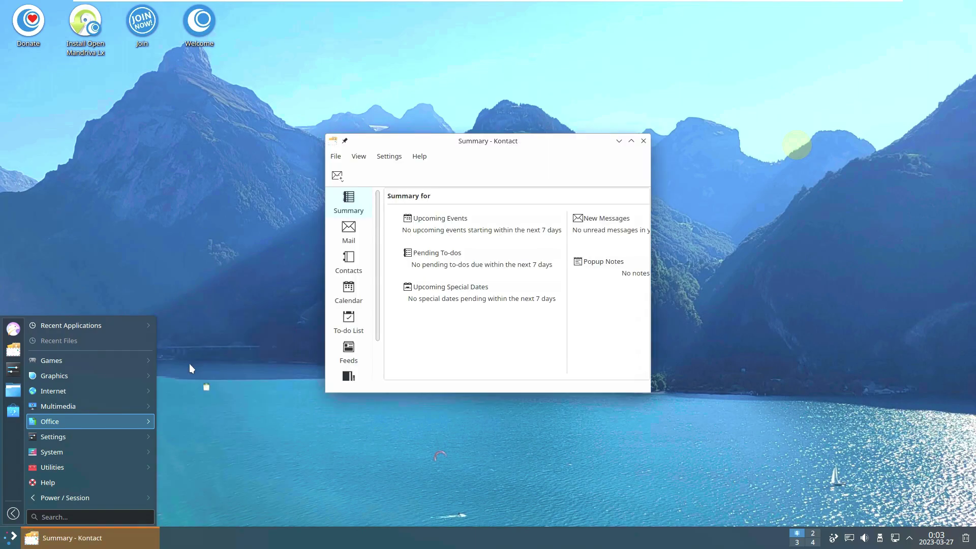
Step: View the version information in About Kontact and close Kontact
click(422, 158)
mouse_move(540, 157)
click(569, 262)
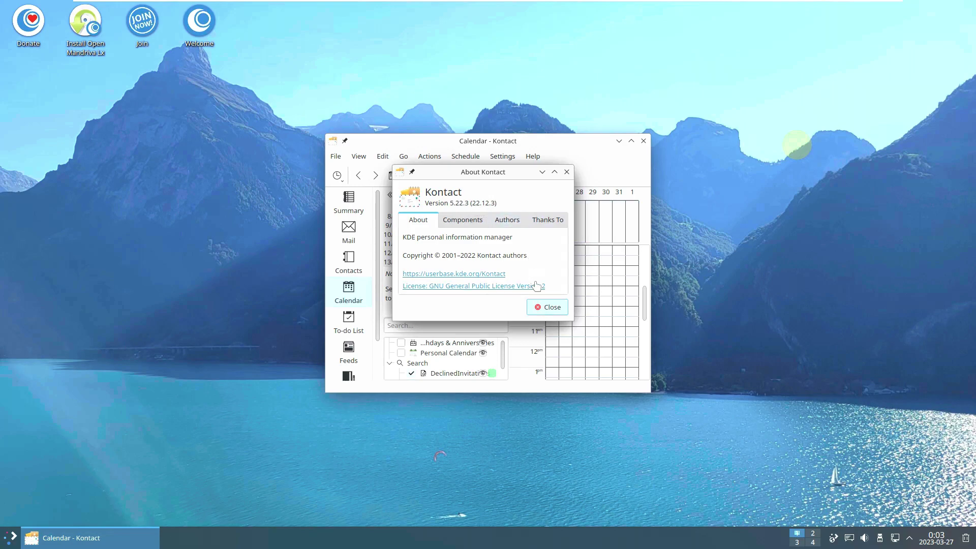
click(548, 307)
click(643, 141)
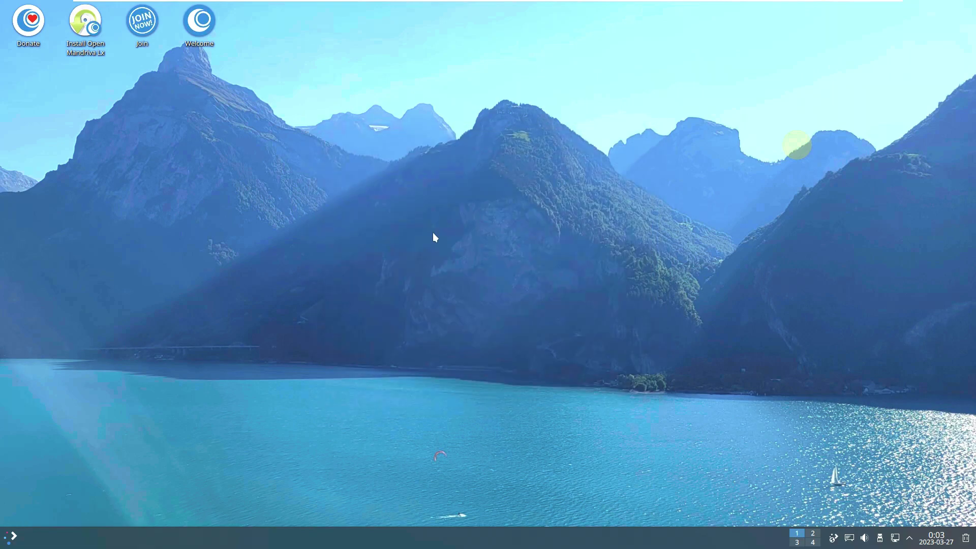
Step: Review the additional applications in the Office category and launch dnfdragora from the Settings category
click(16, 541)
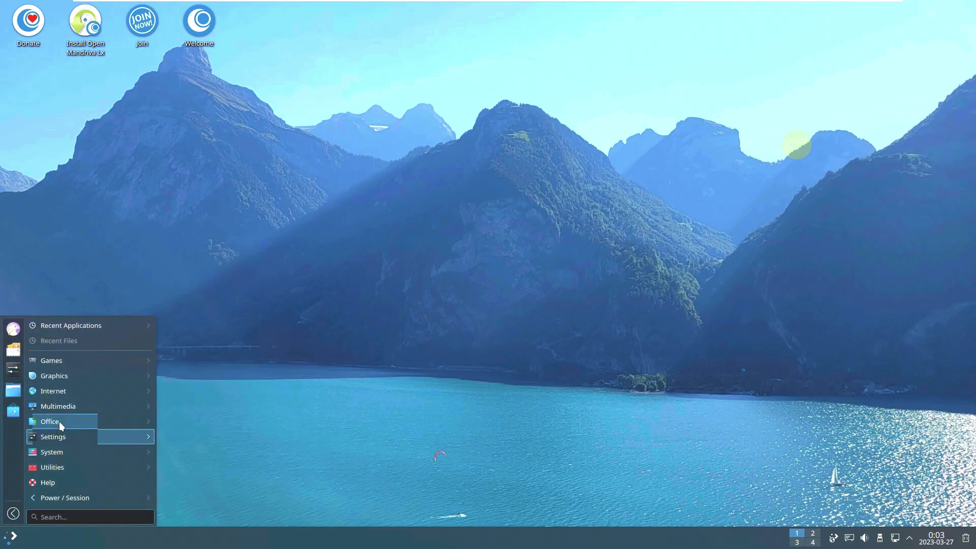
mouse_move(59, 422)
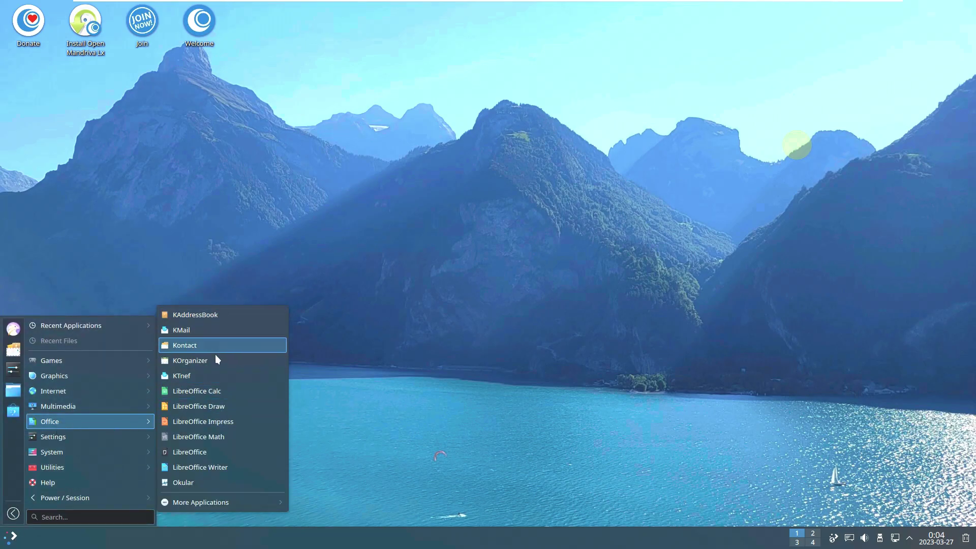
mouse_move(234, 499)
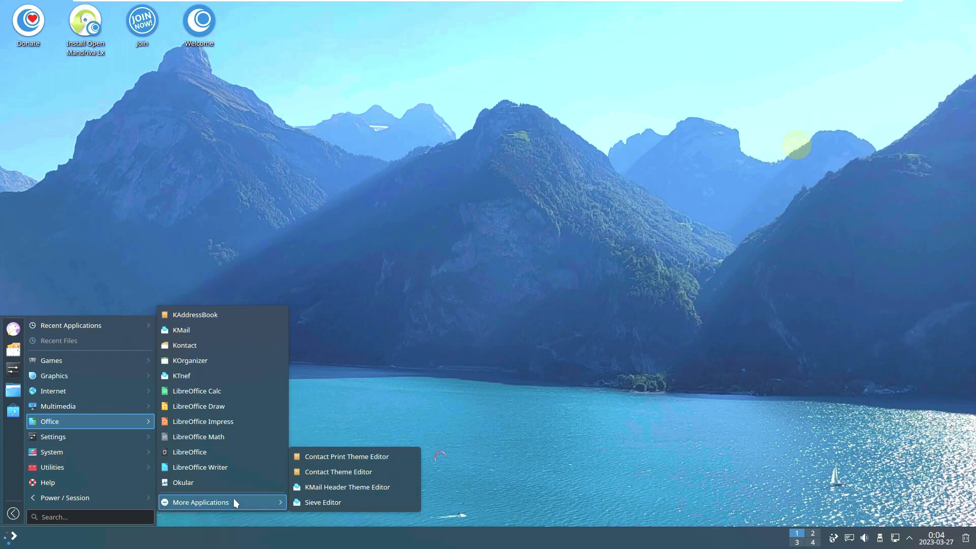
mouse_move(87, 435)
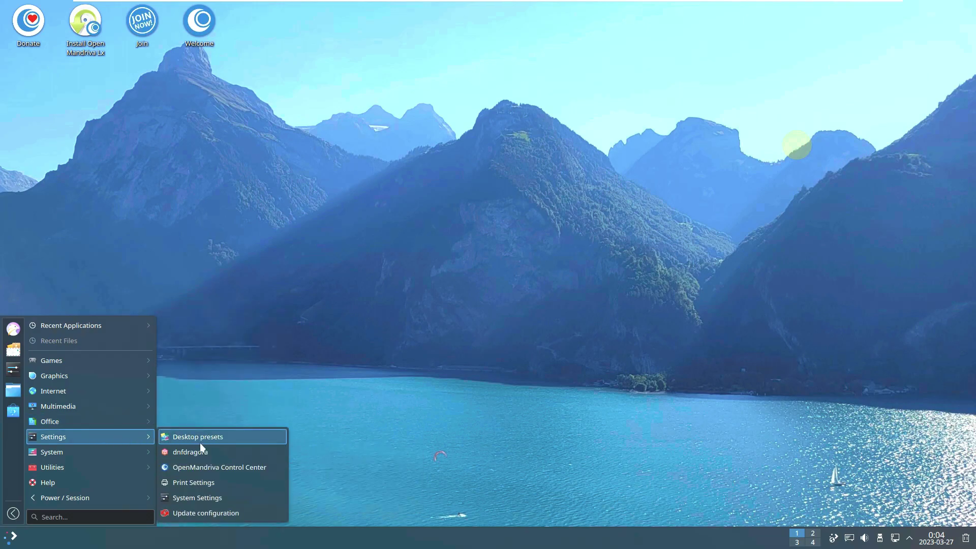
click(211, 453)
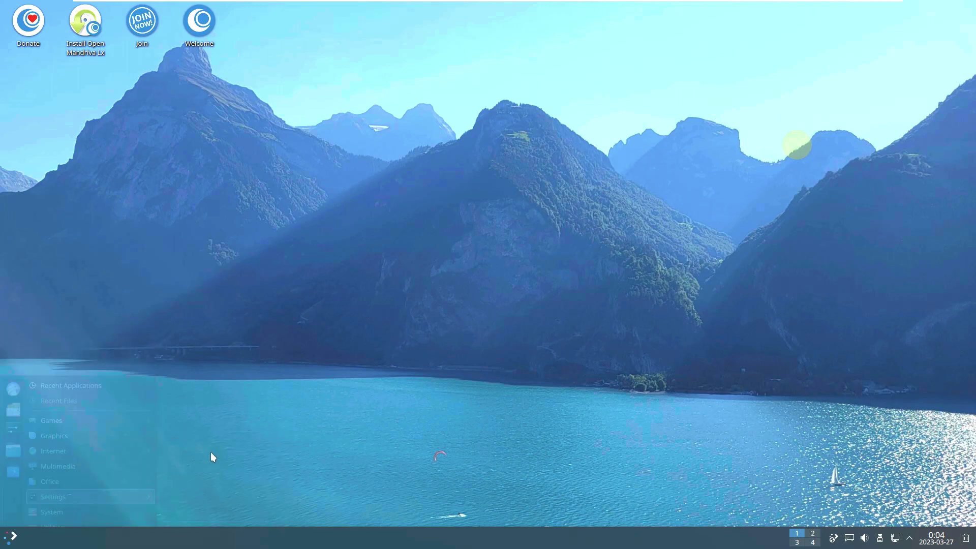
Step: Launch Discover and the Dolphin file manager from the System category
click(8, 542)
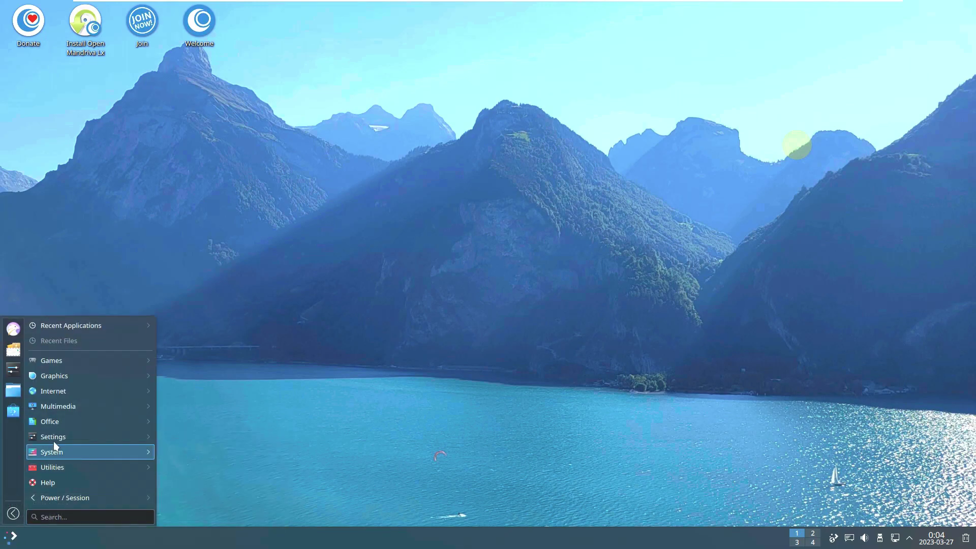
mouse_move(56, 443)
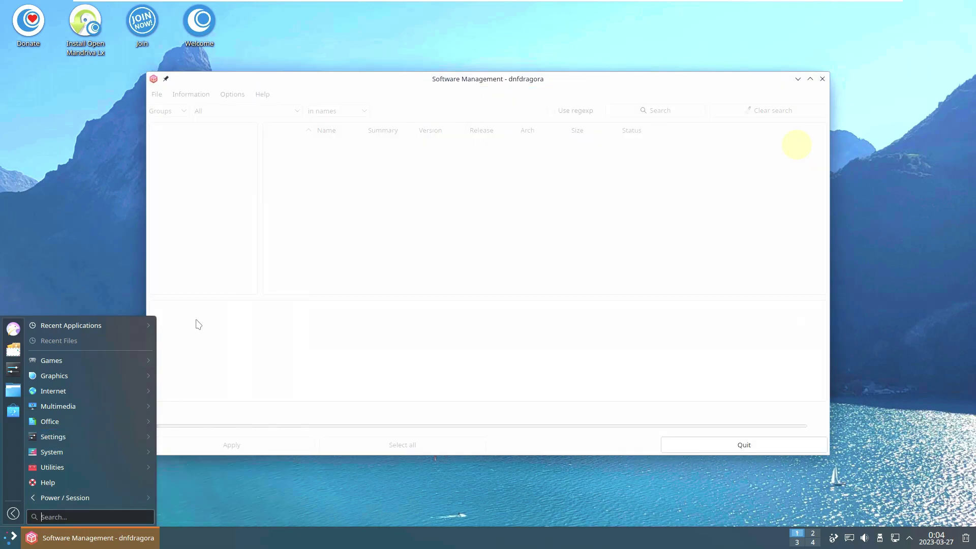
mouse_move(114, 436)
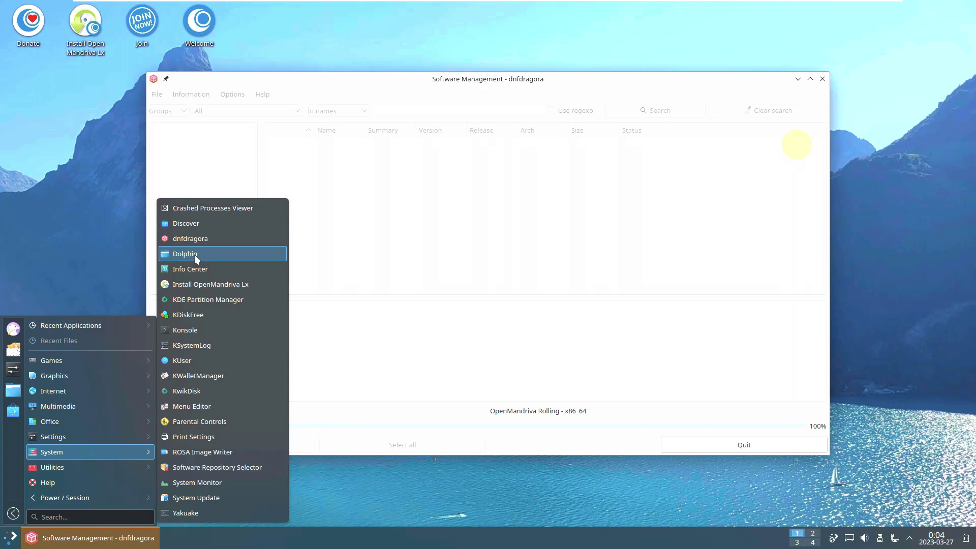
click(200, 224)
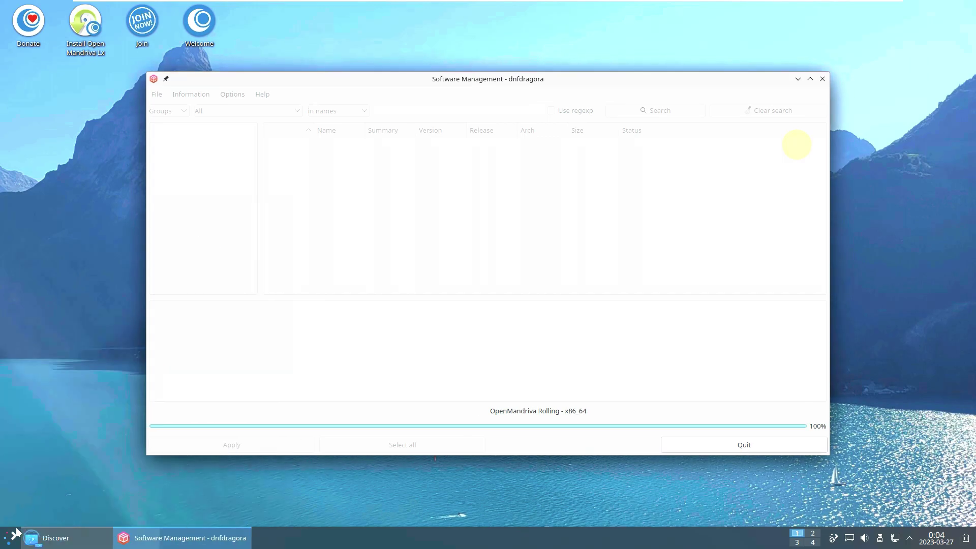
click(11, 538)
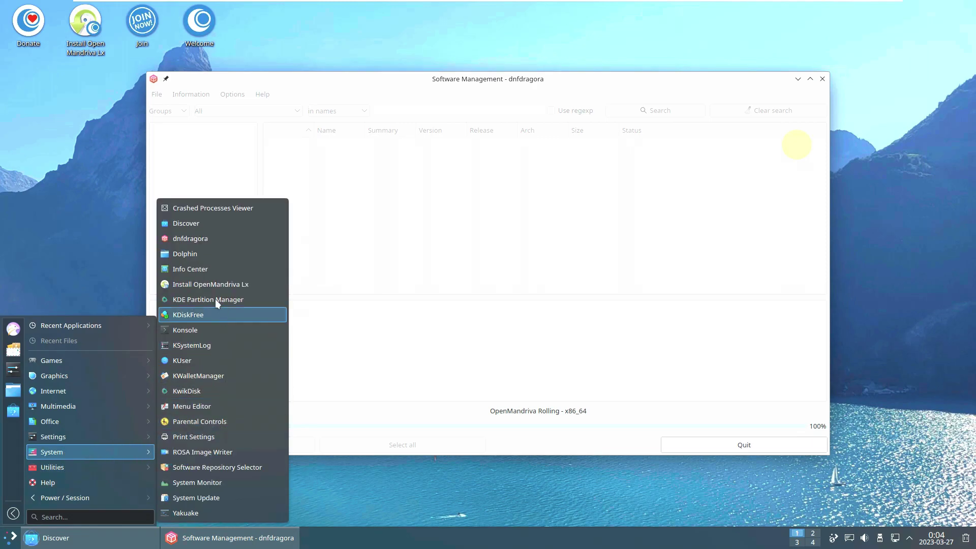
click(205, 253)
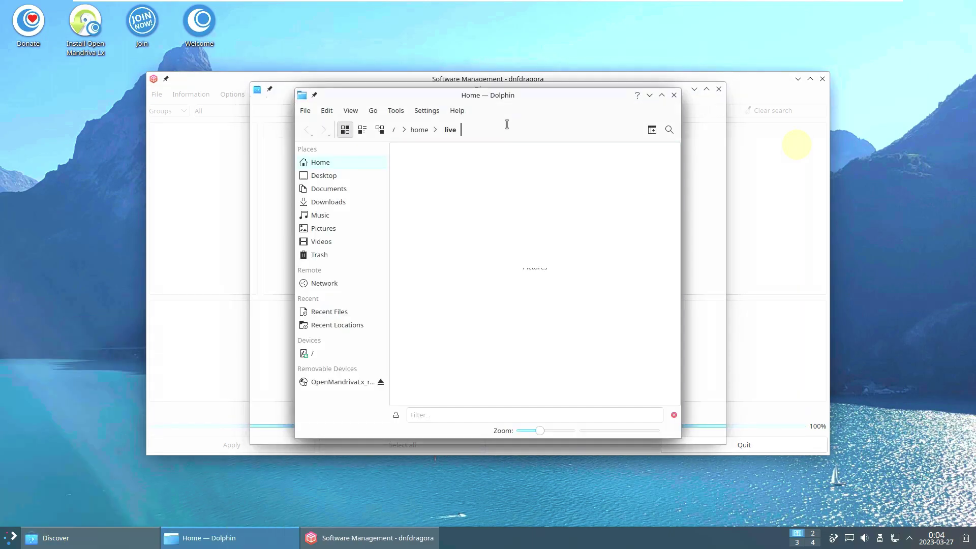
Step: View the version information in About Dolphin and close Dolphin
click(457, 111)
click(519, 203)
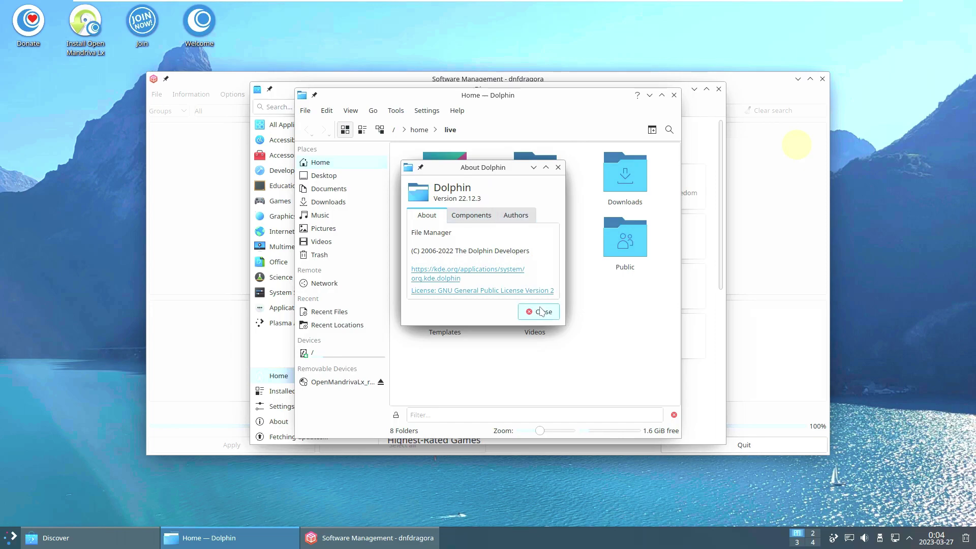
click(542, 311)
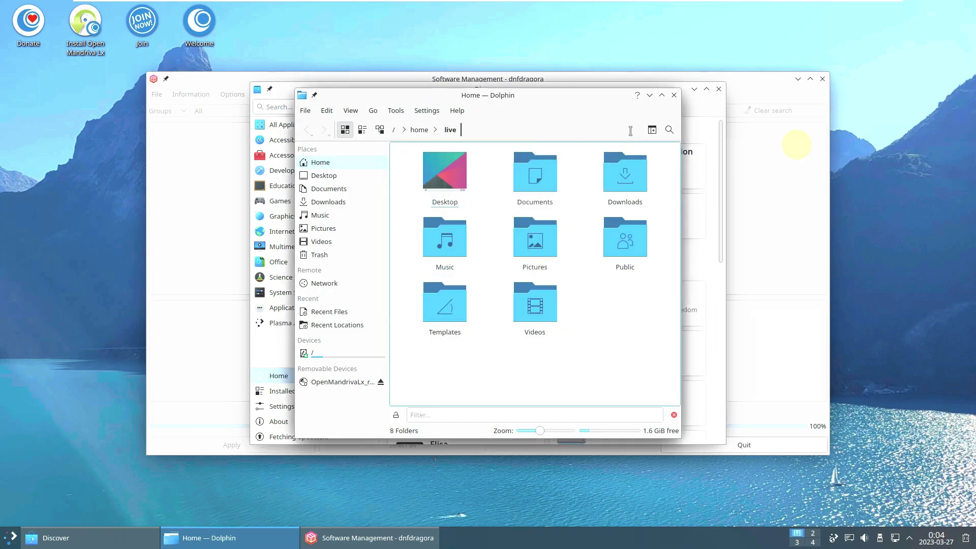
click(673, 95)
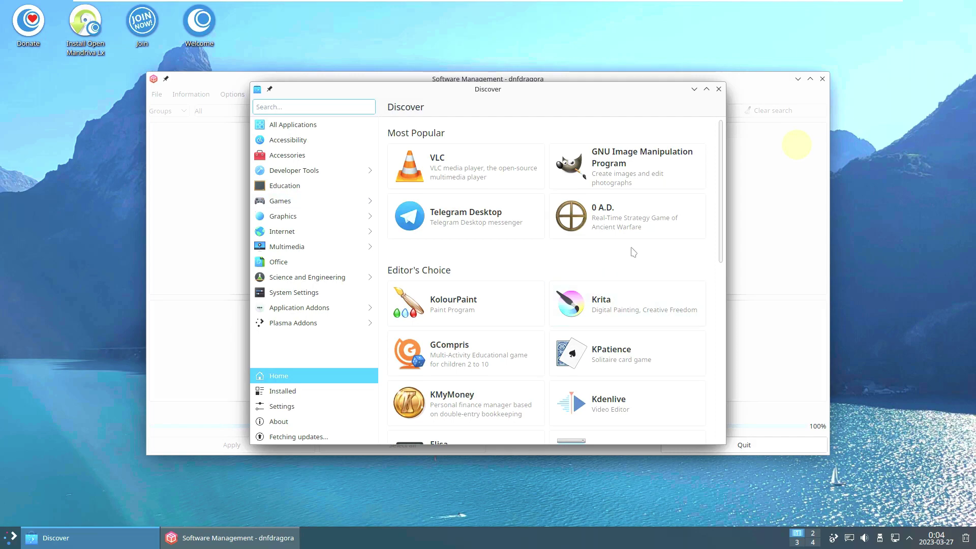
Step: Review Discover's home, About, update, Settings and Installed pages and close Discover
drag(722, 234, 722, 415)
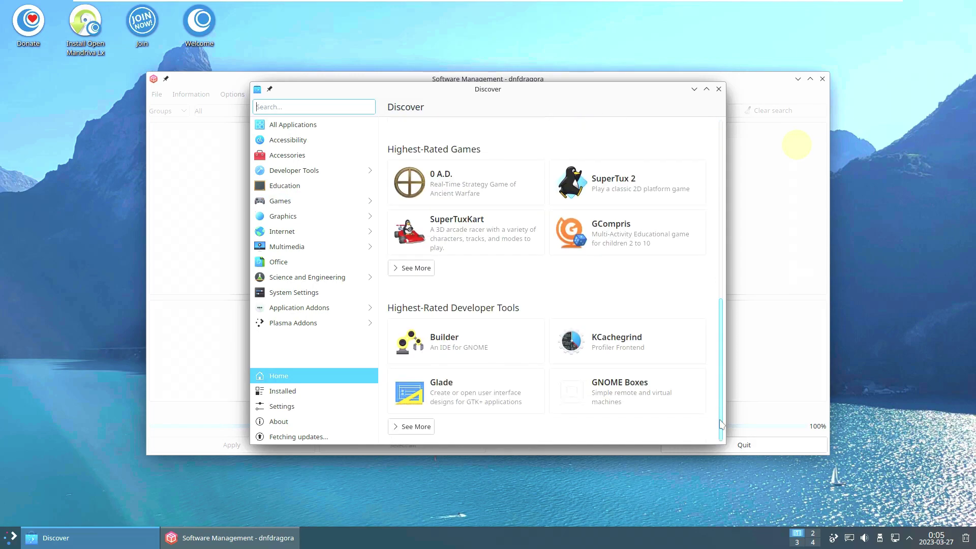
click(342, 426)
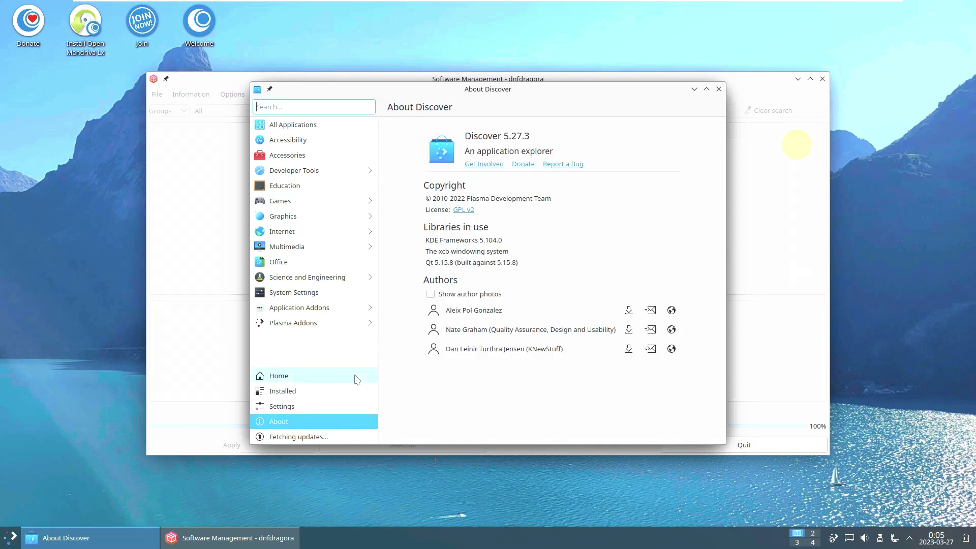
click(315, 437)
click(294, 407)
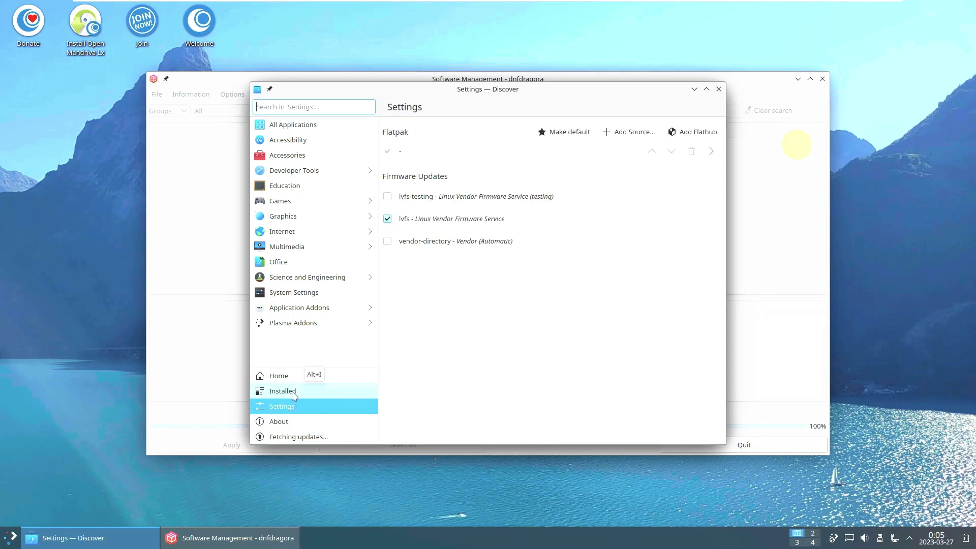
click(294, 392)
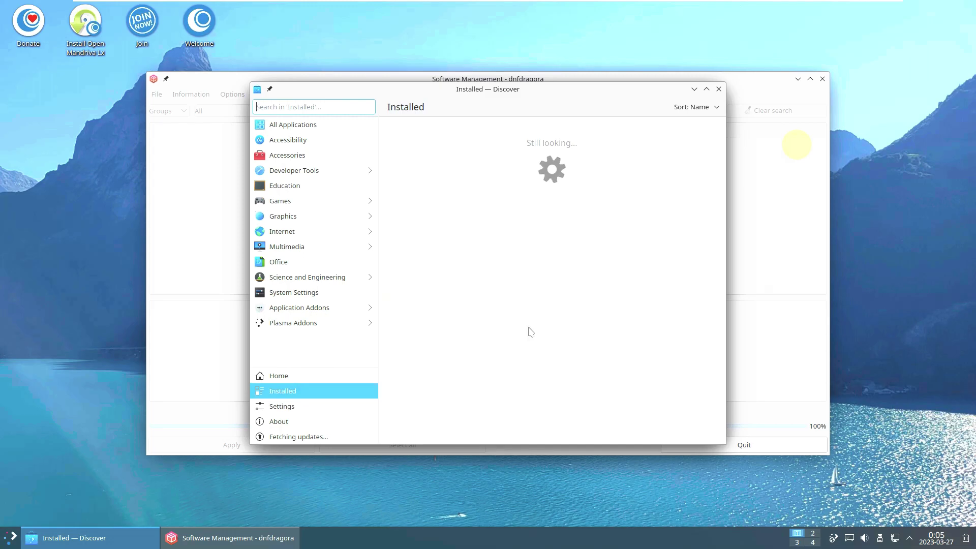
click(718, 90)
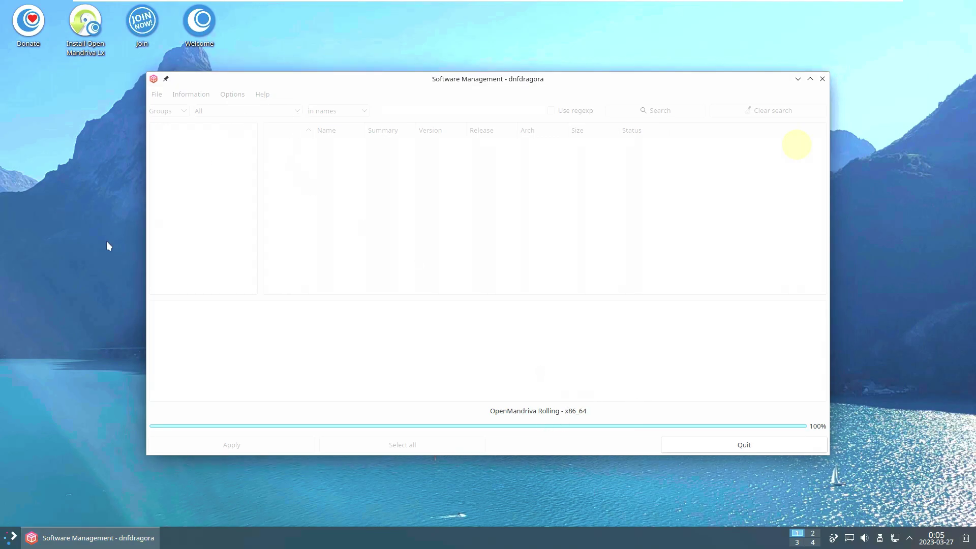
Step: Launch the KWrite text editor from the Utilities category of the application launcher
click(7, 541)
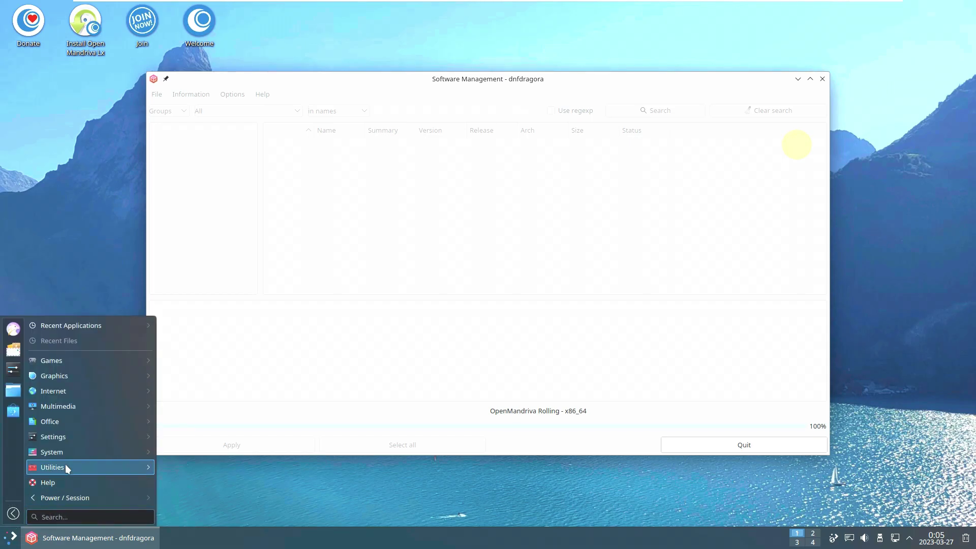
mouse_move(102, 452)
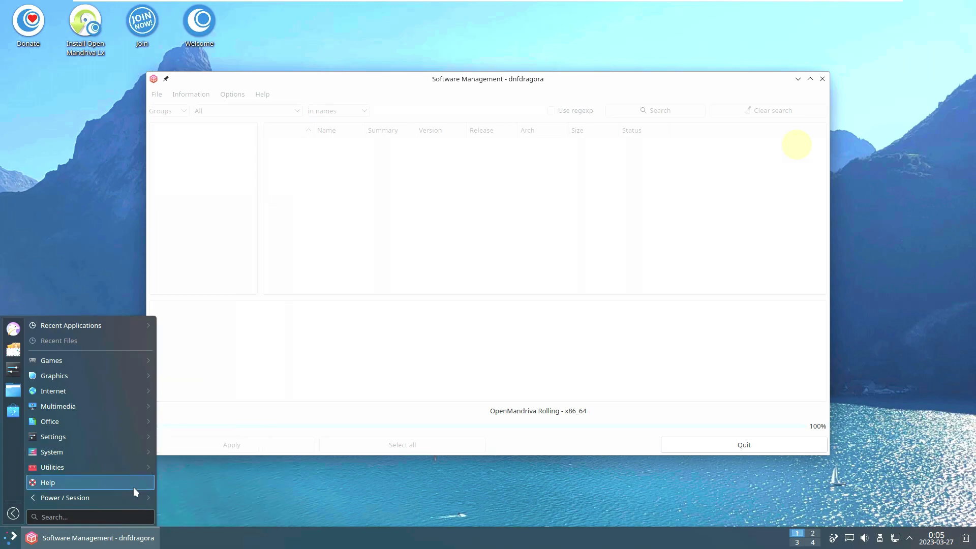
mouse_move(111, 471)
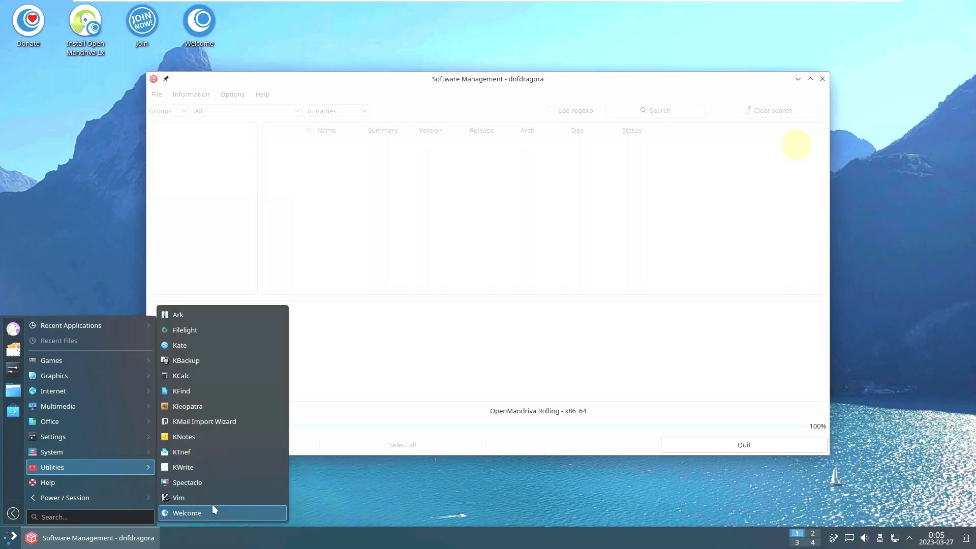
click(214, 472)
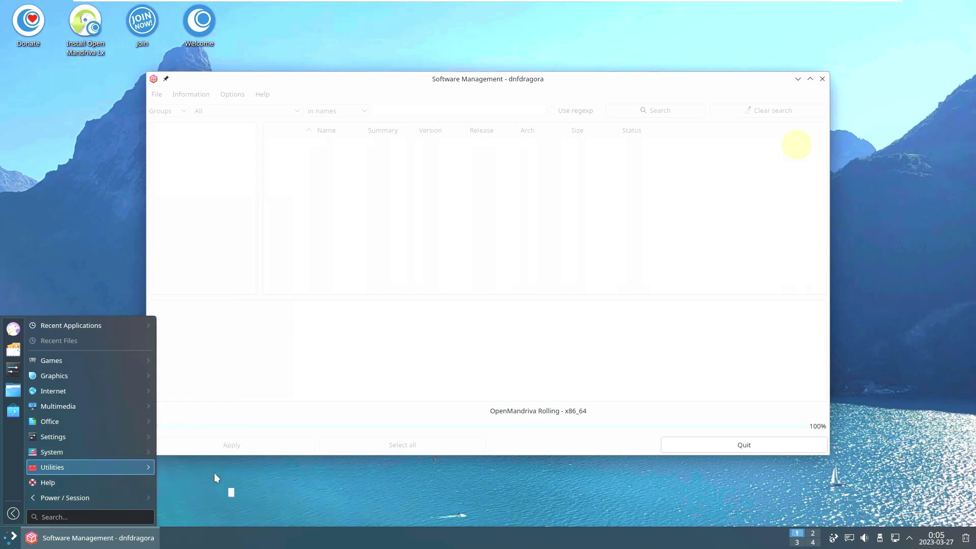
click(9, 538)
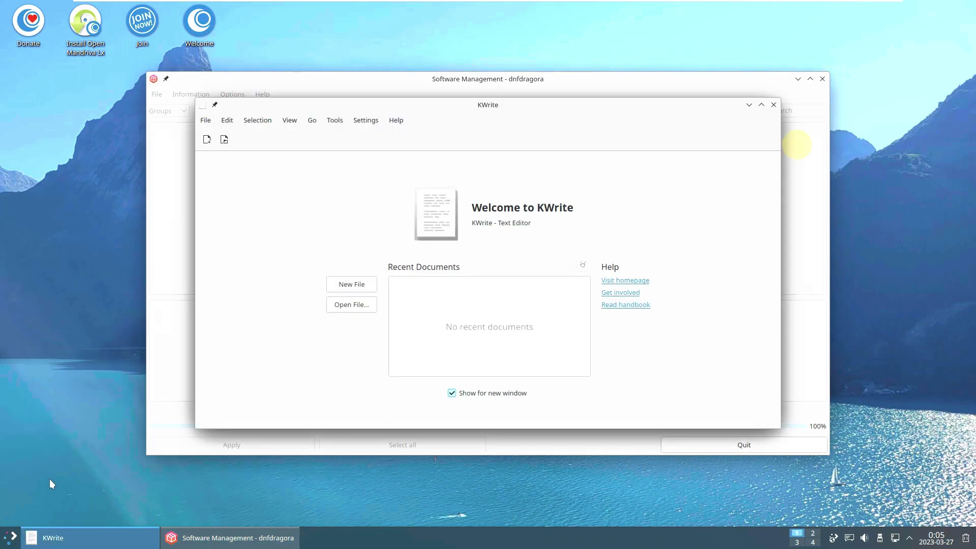
Step: View the version information in About KWrite and close KWrite
click(398, 126)
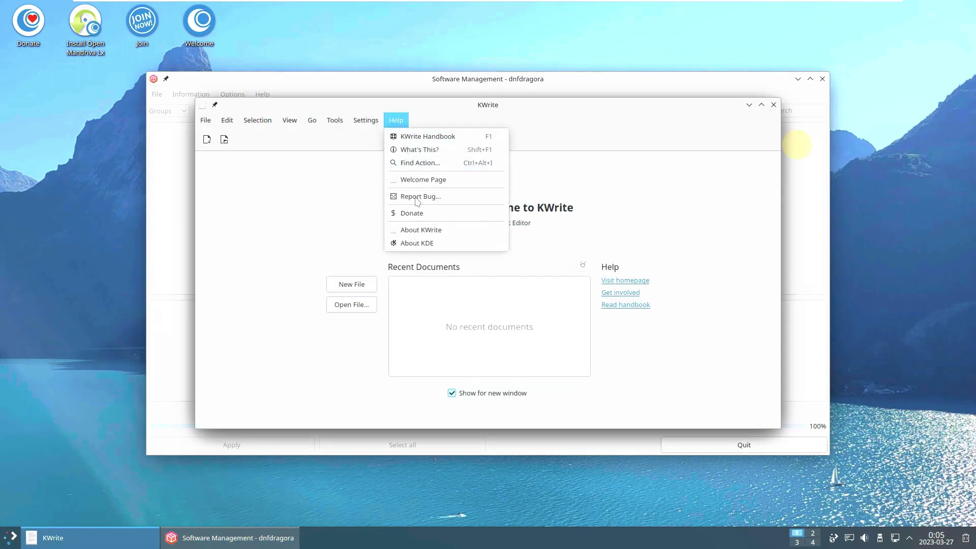
click(426, 229)
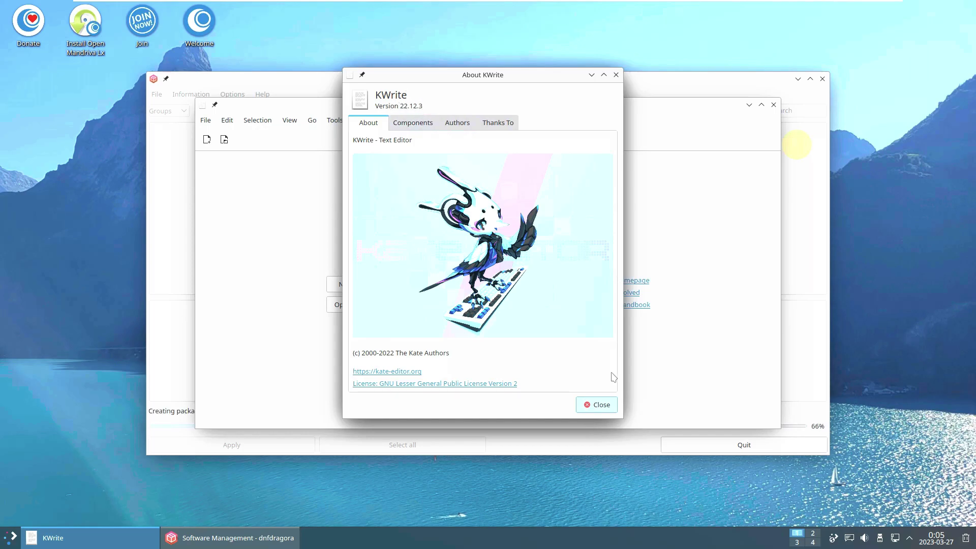
click(600, 404)
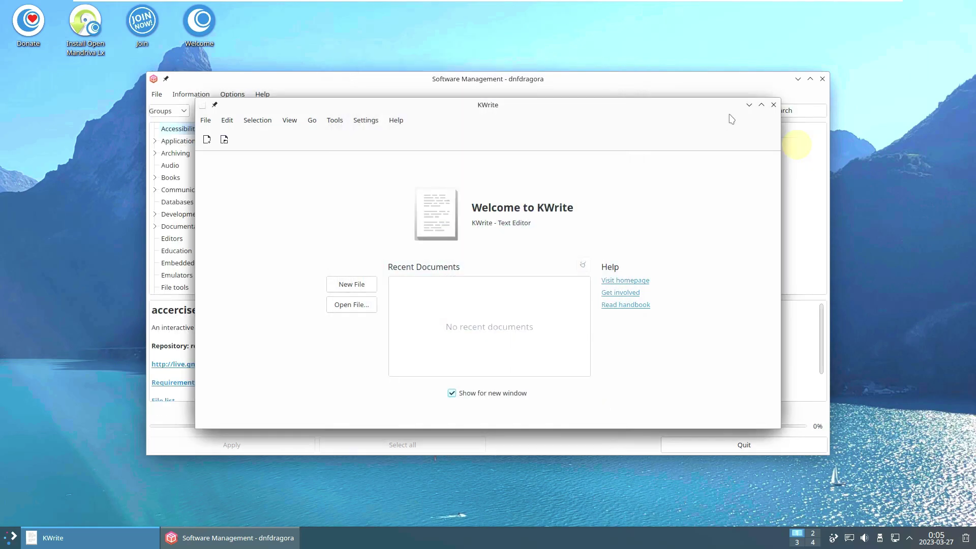
click(774, 105)
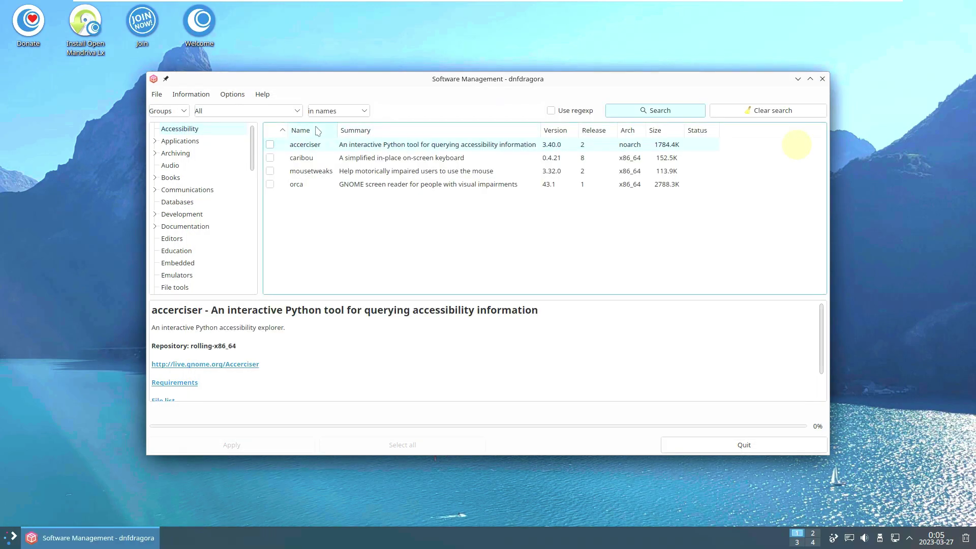
Step: View the version information in About dnfdragora and close the package manager
click(262, 94)
click(276, 128)
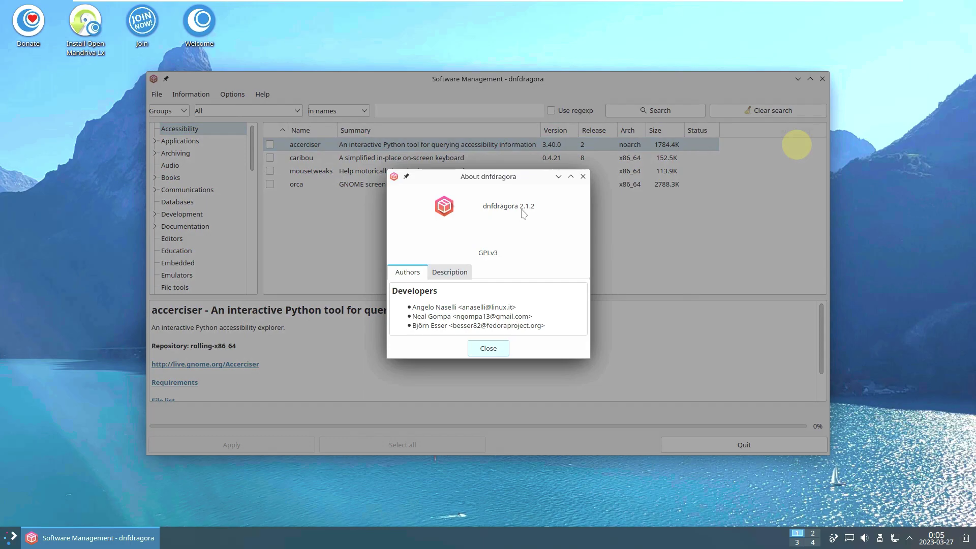
click(500, 352)
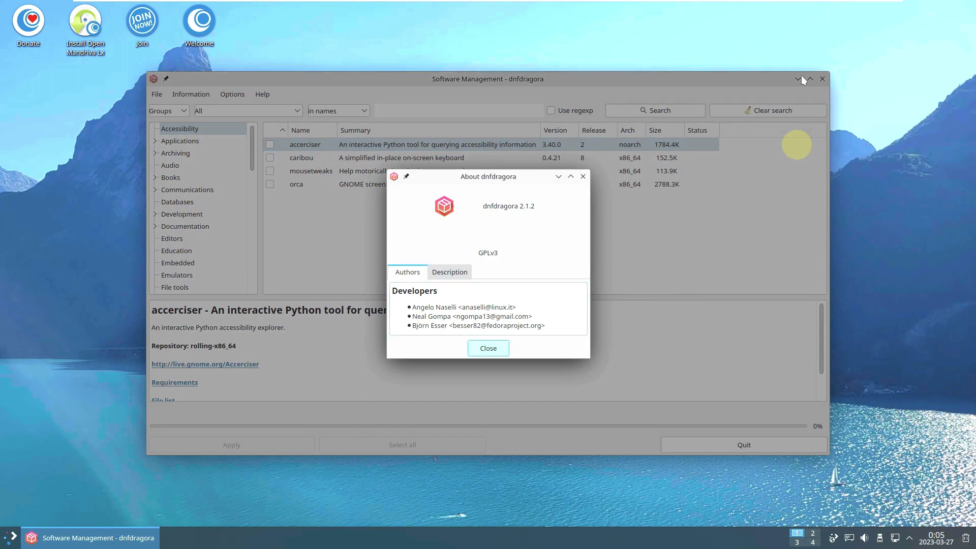
click(822, 79)
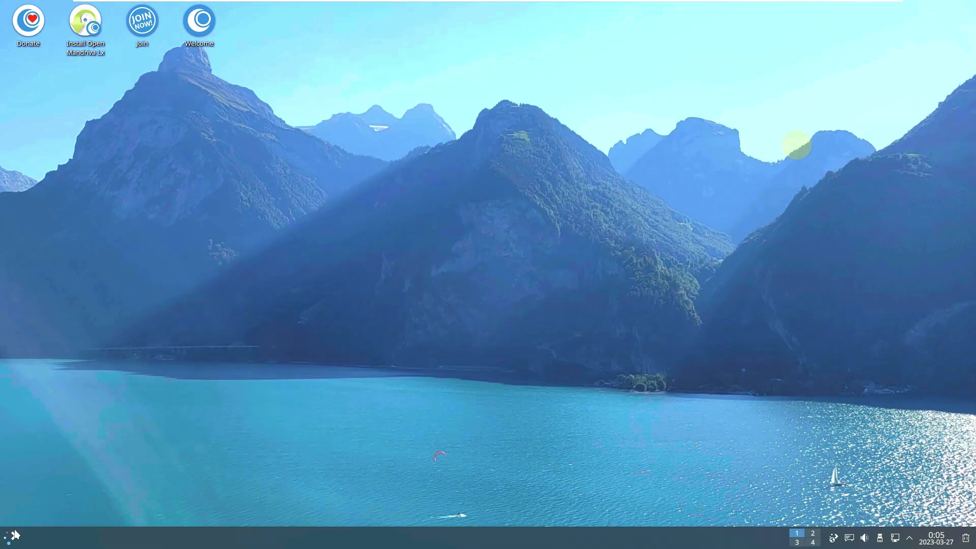
Step: Launch the Kleopatra certificate manager from the Utilities category
click(15, 535)
mouse_move(54, 467)
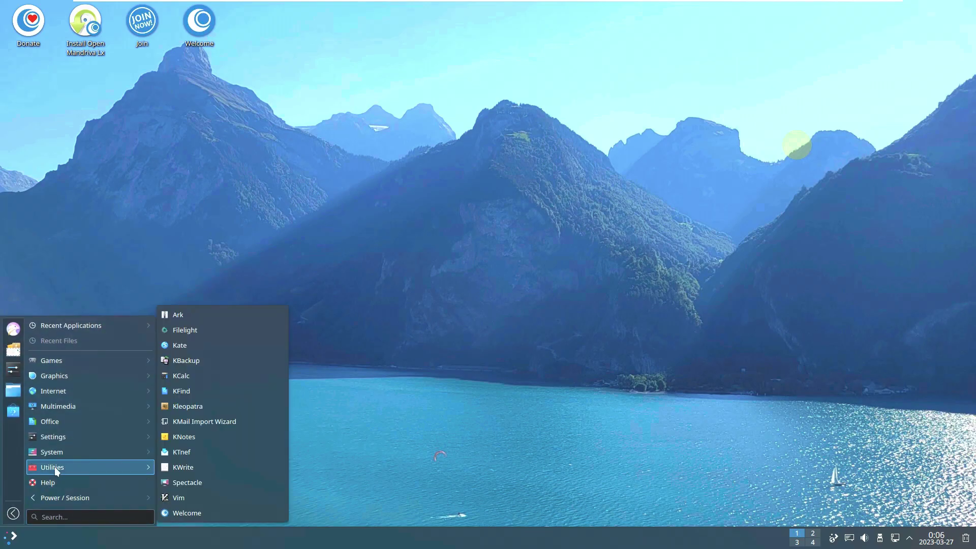
click(238, 406)
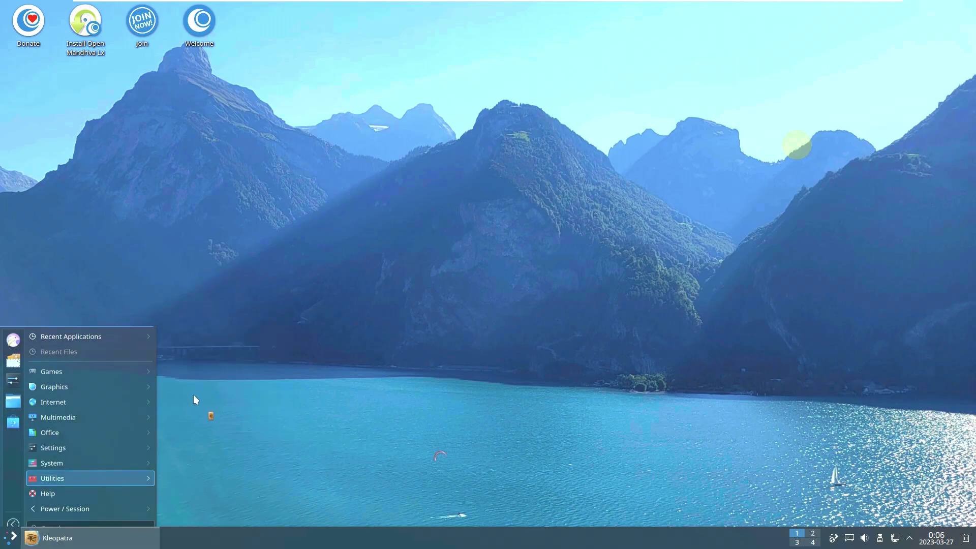
click(12, 536)
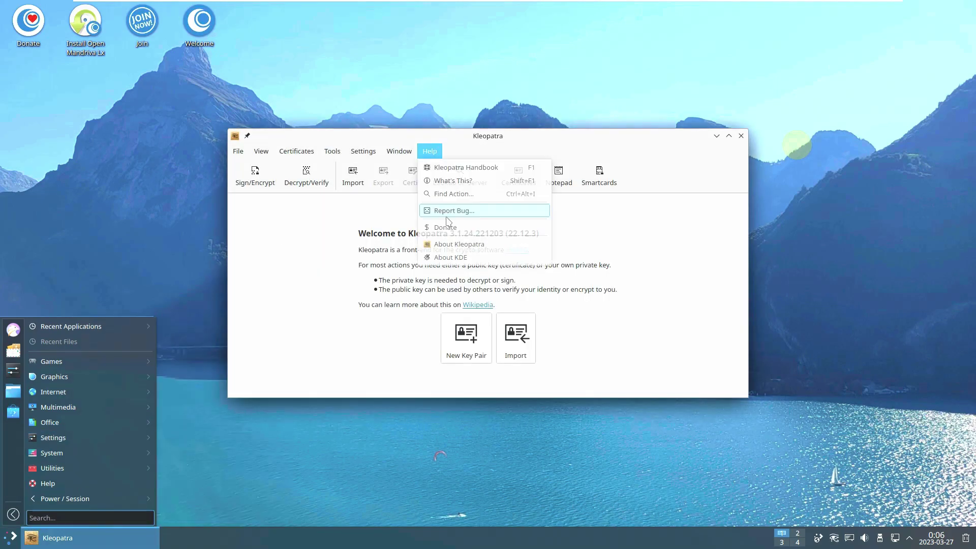
Step: View the version information in About Kleopatra and close Kleopatra
click(430, 151)
click(454, 243)
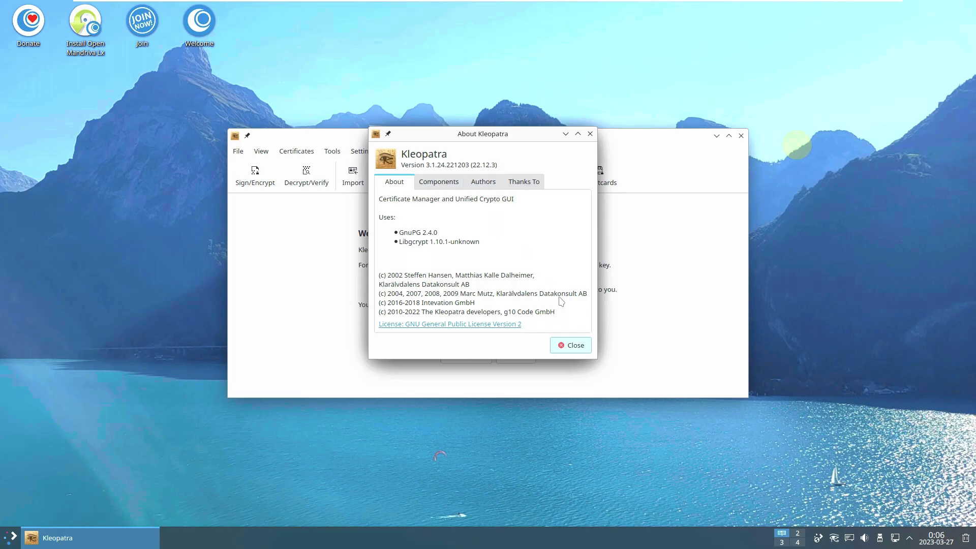
key(Escape)
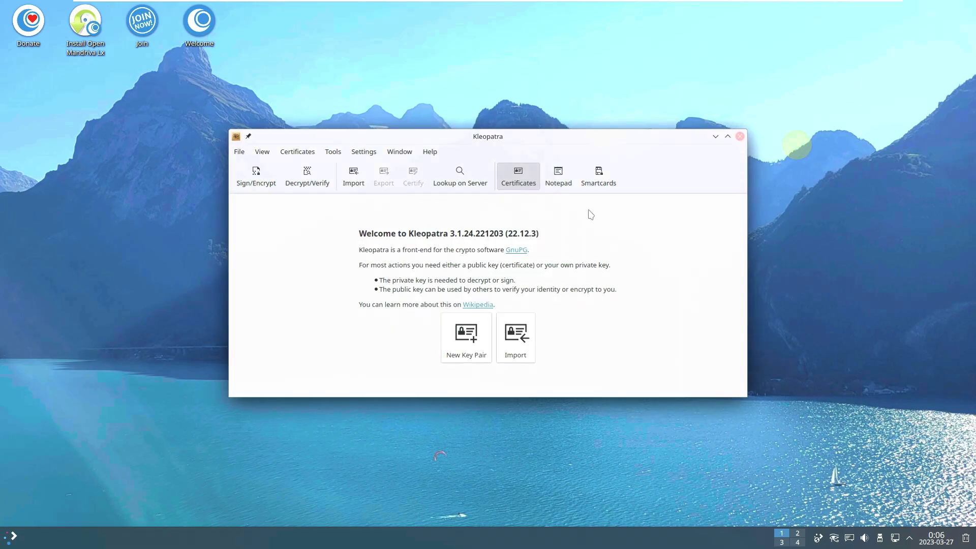
click(742, 136)
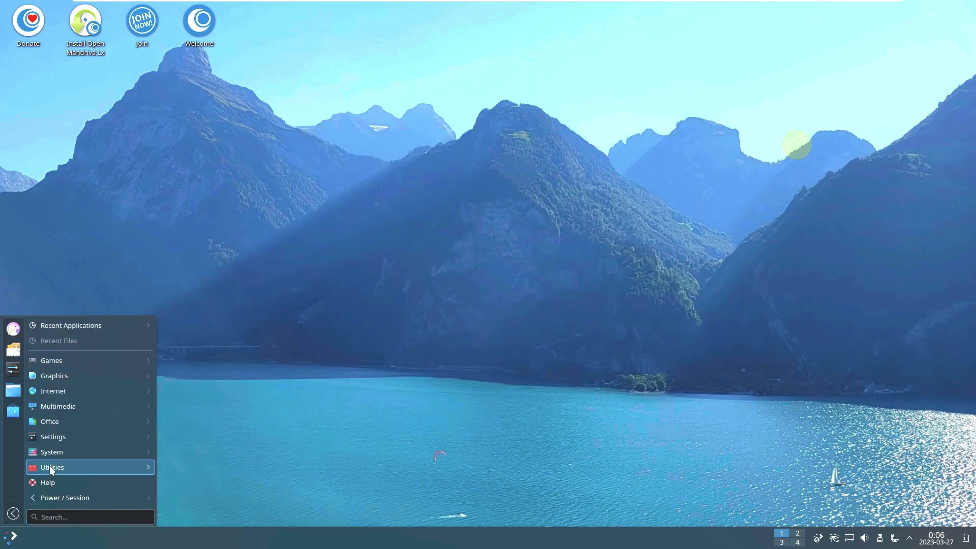
Step: Launch KNotes, the KFind file search and the KCalc calculator from the Utilities category
mouse_move(50, 466)
click(213, 438)
click(11, 542)
mouse_move(61, 453)
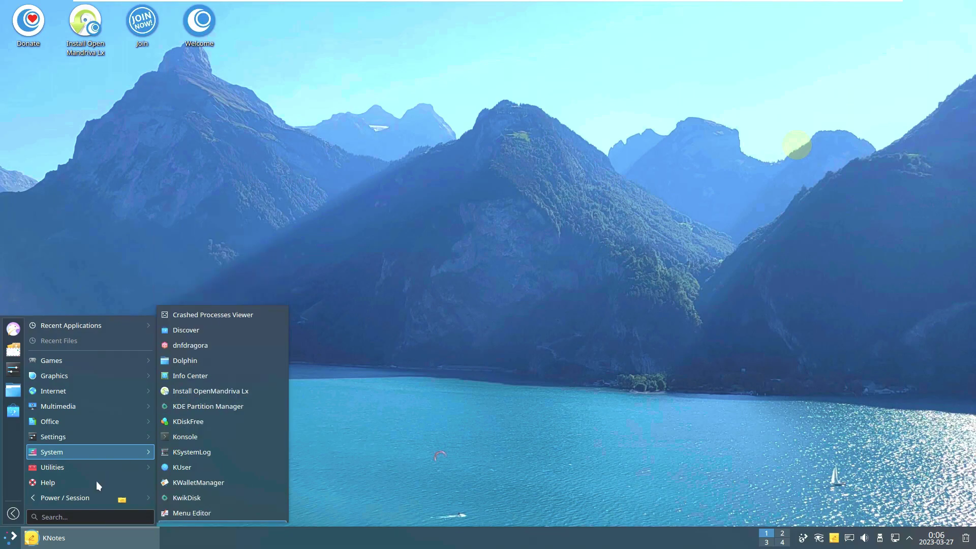
mouse_move(96, 472)
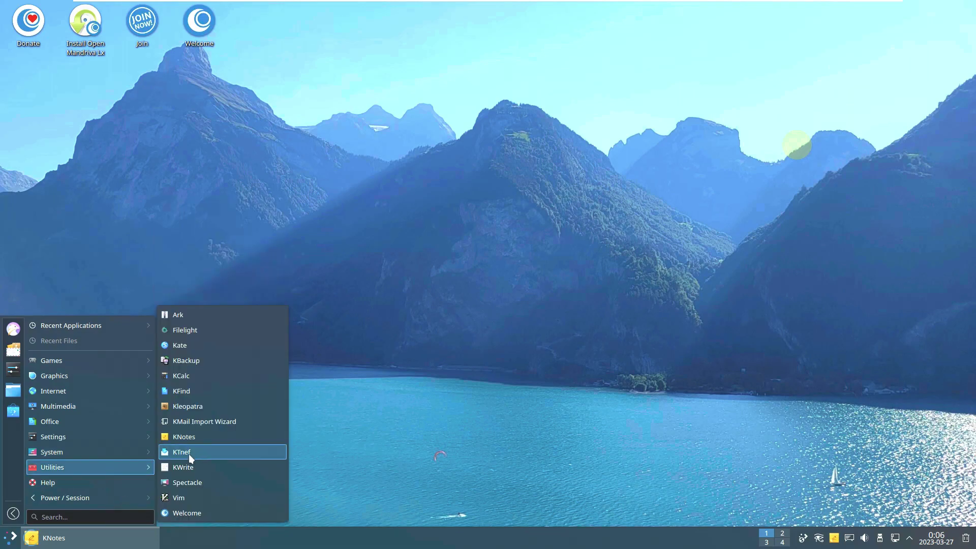
click(197, 392)
click(11, 538)
mouse_move(60, 453)
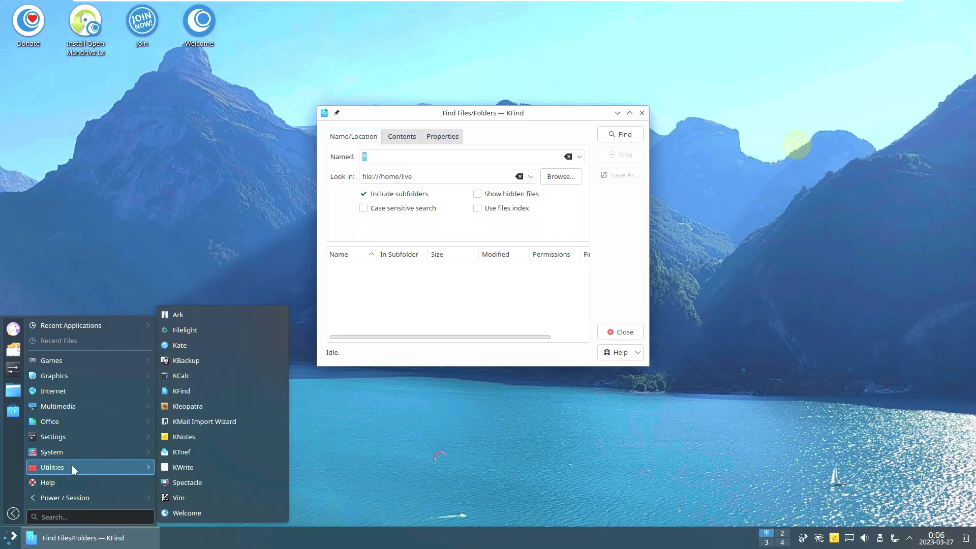
click(193, 380)
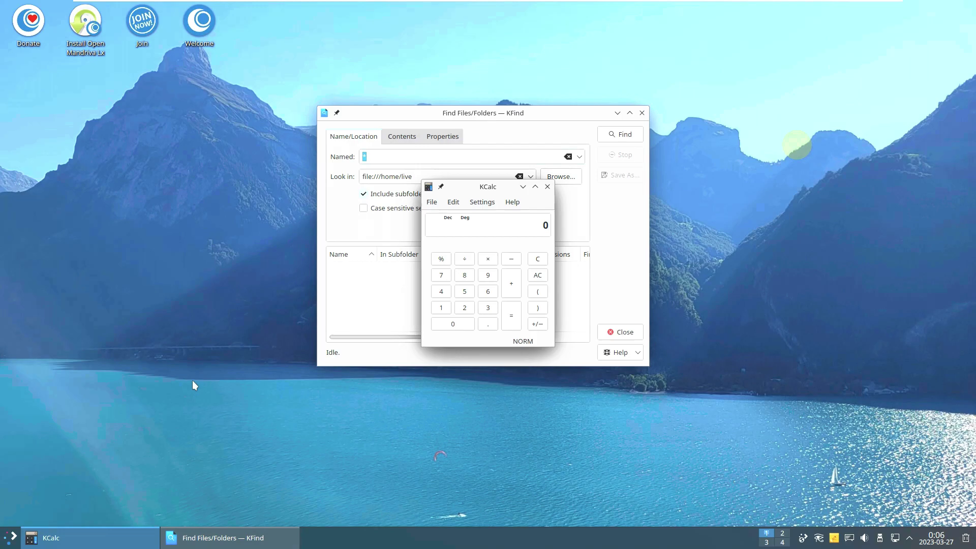
Step: View the version information in About KCalc and close the calculator
click(513, 202)
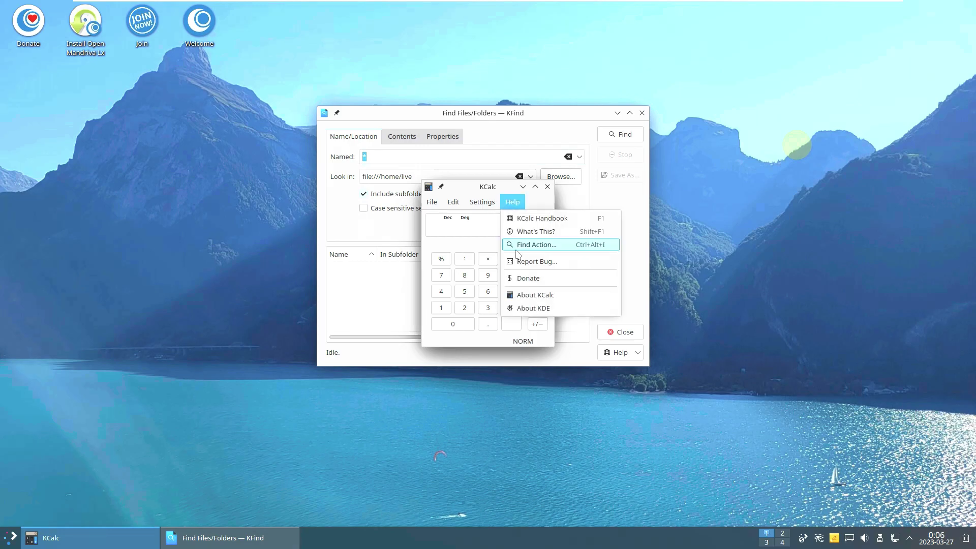
click(530, 293)
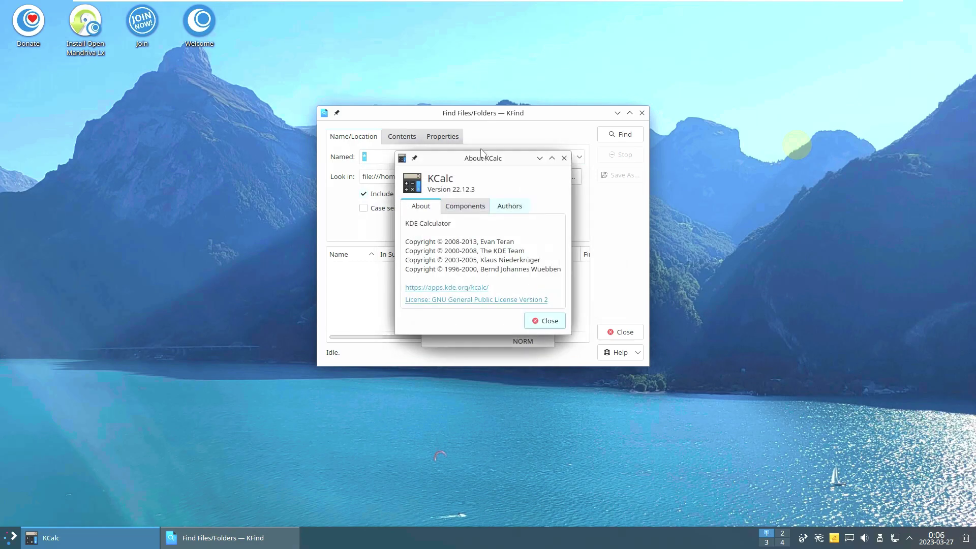
click(544, 321)
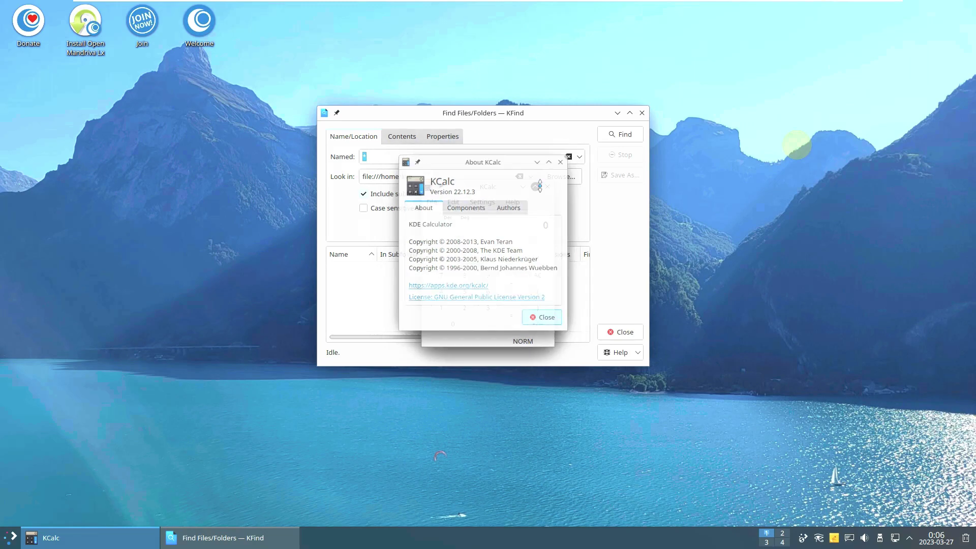
click(548, 187)
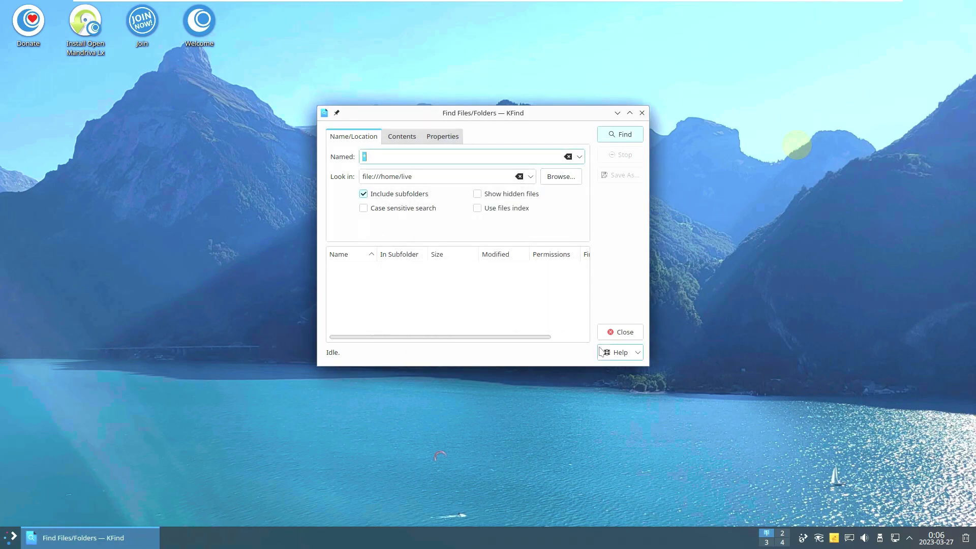
Step: View the version information in About KFind and close KFind
click(620, 352)
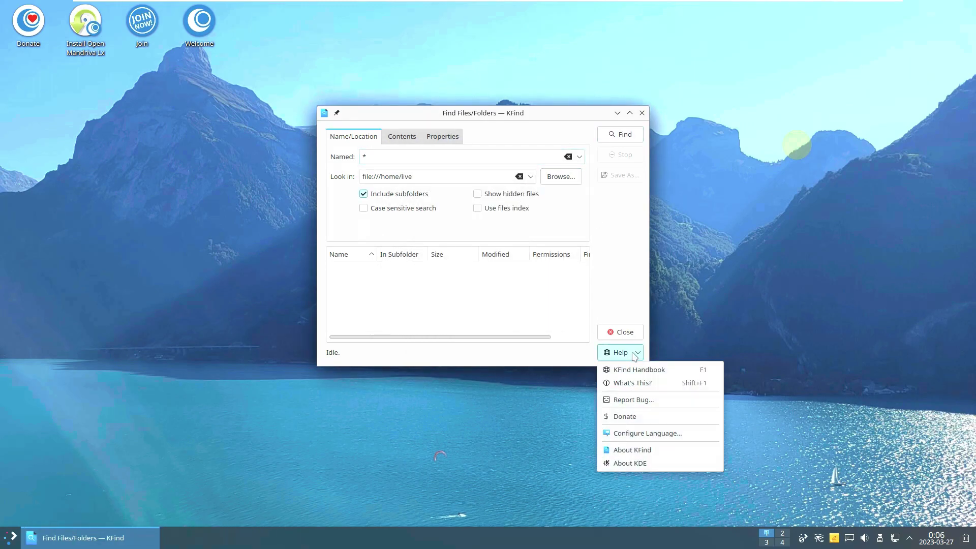
click(635, 450)
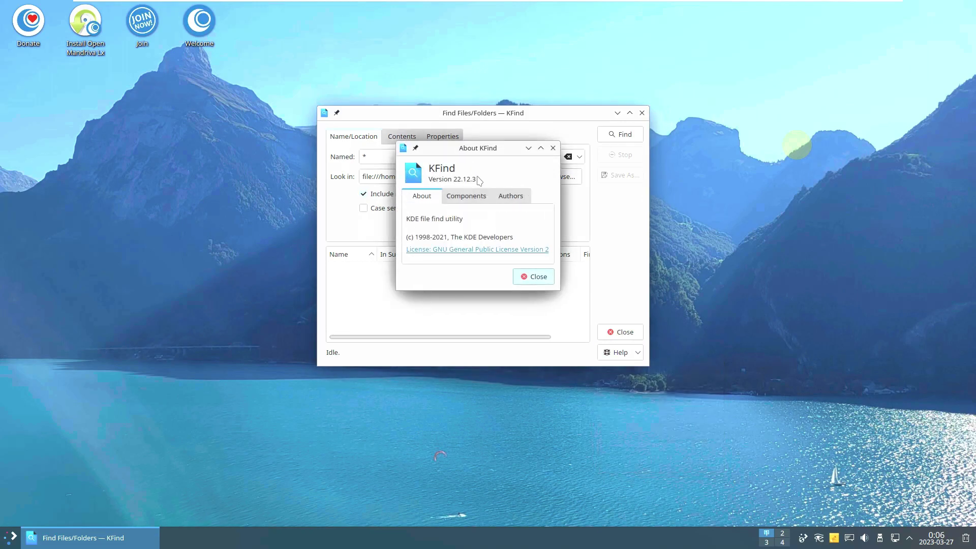
click(538, 278)
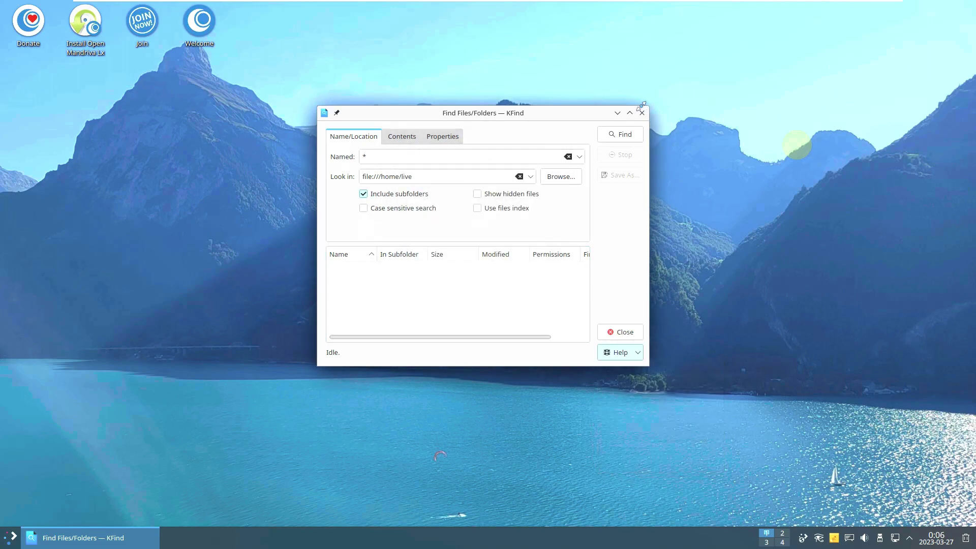
click(643, 113)
Step: Launch the Falkon web browser from the Internet category and close its restored SourceForge download and OpenMandriva tabs
click(9, 537)
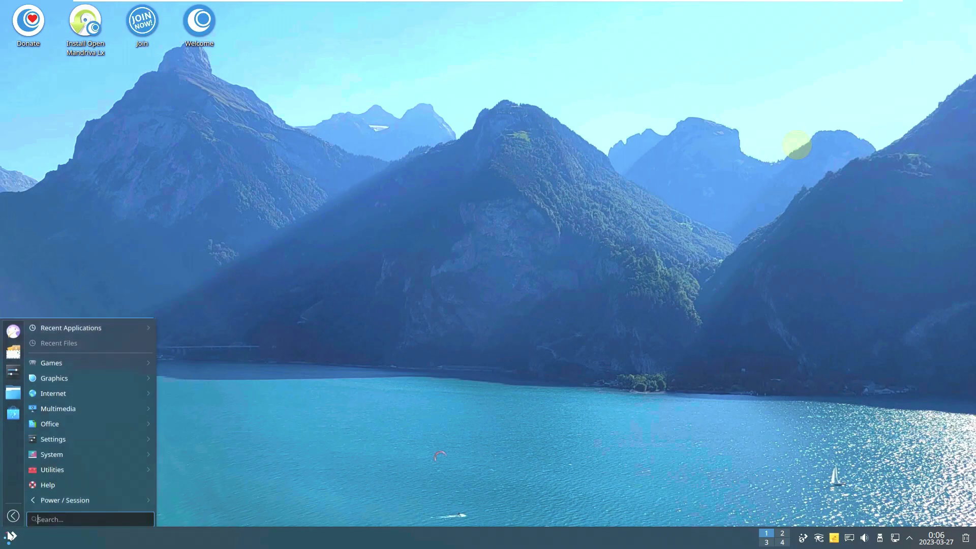
mouse_move(84, 392)
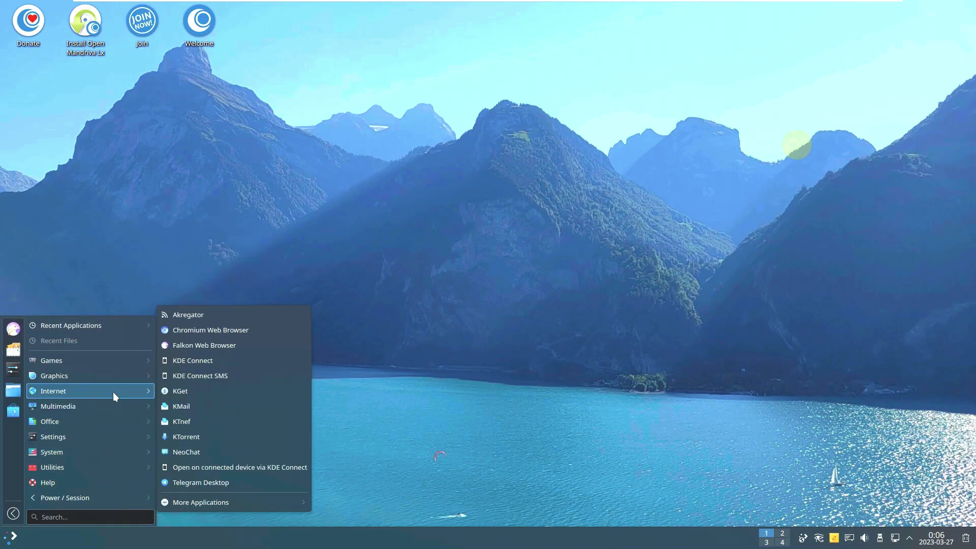
click(215, 344)
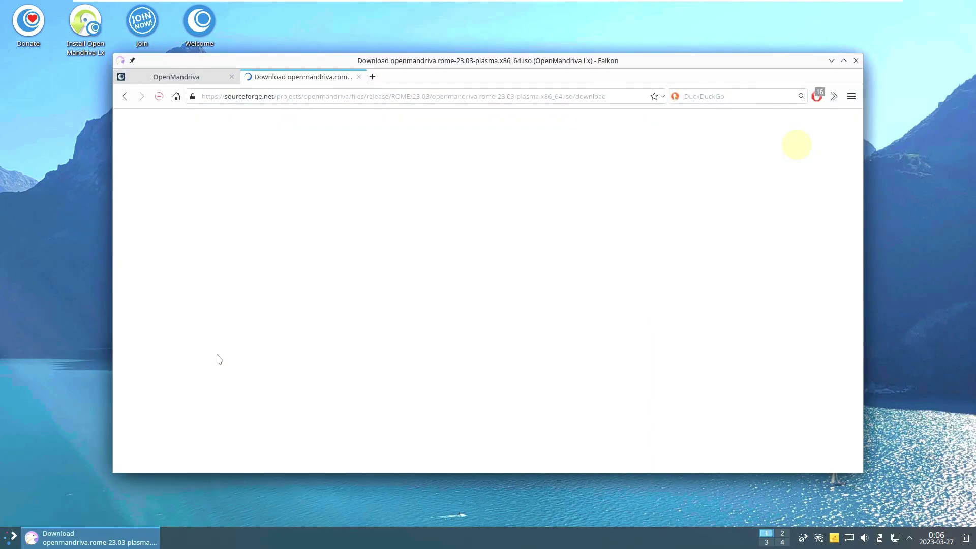
click(359, 78)
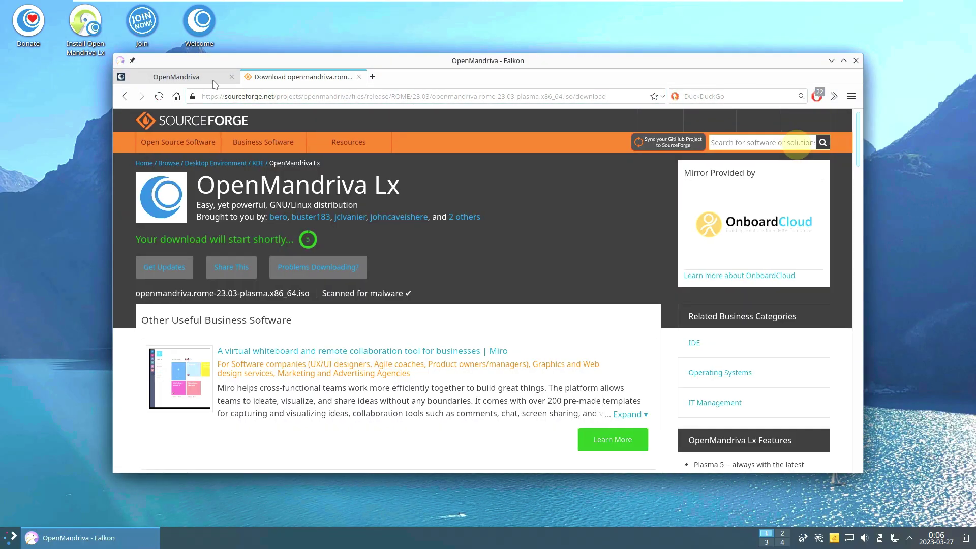
click(246, 77)
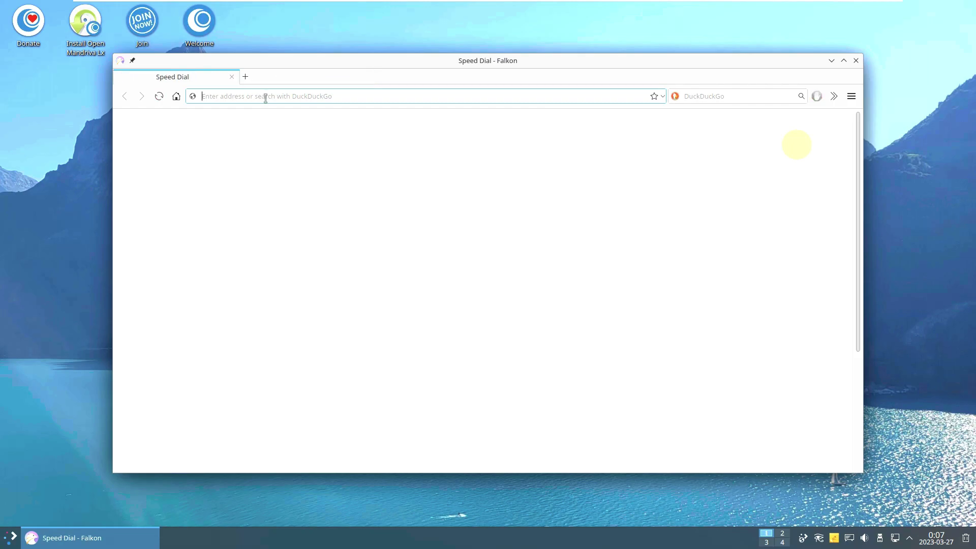
Step: Load the YouTube channel page at youtube.com/9to5linux in Falkon
text(you)
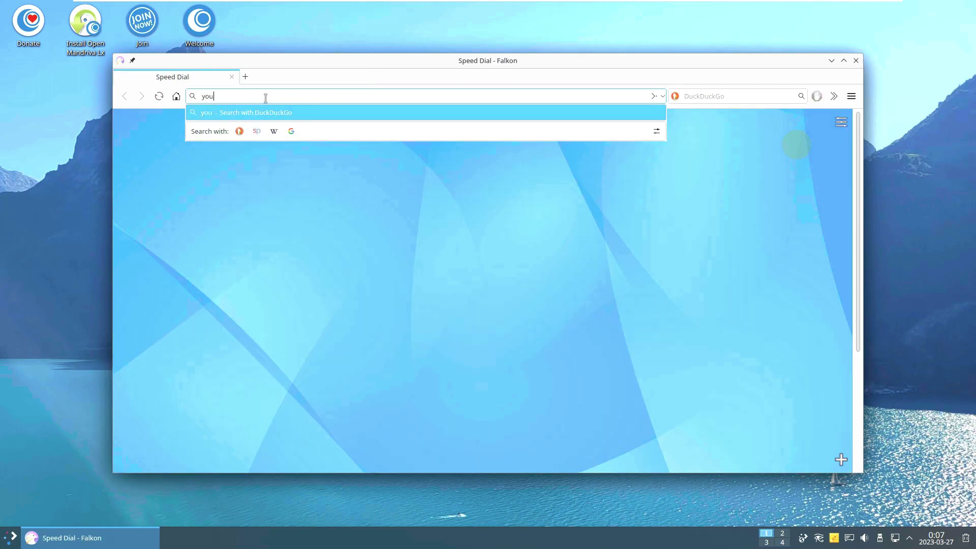
text(tube.co)
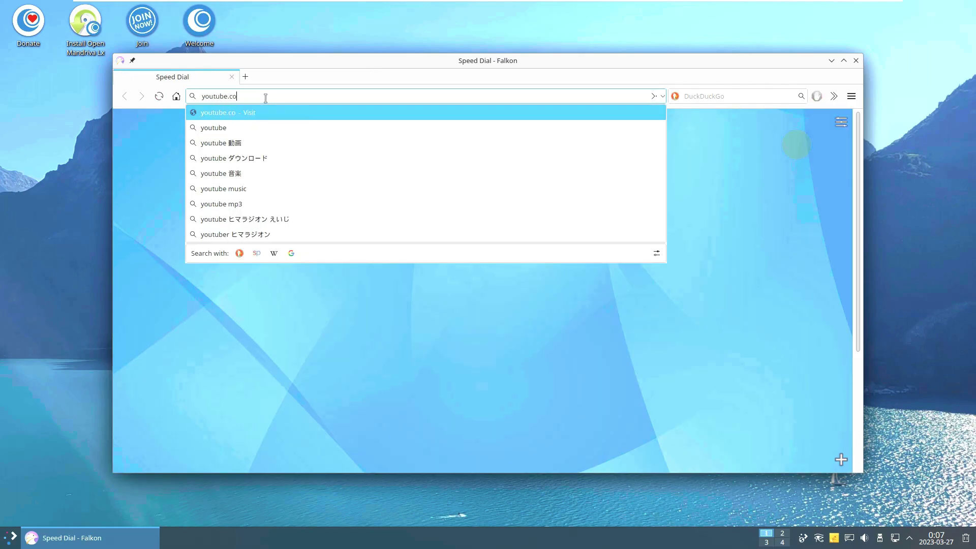
text(m/9to5linux)
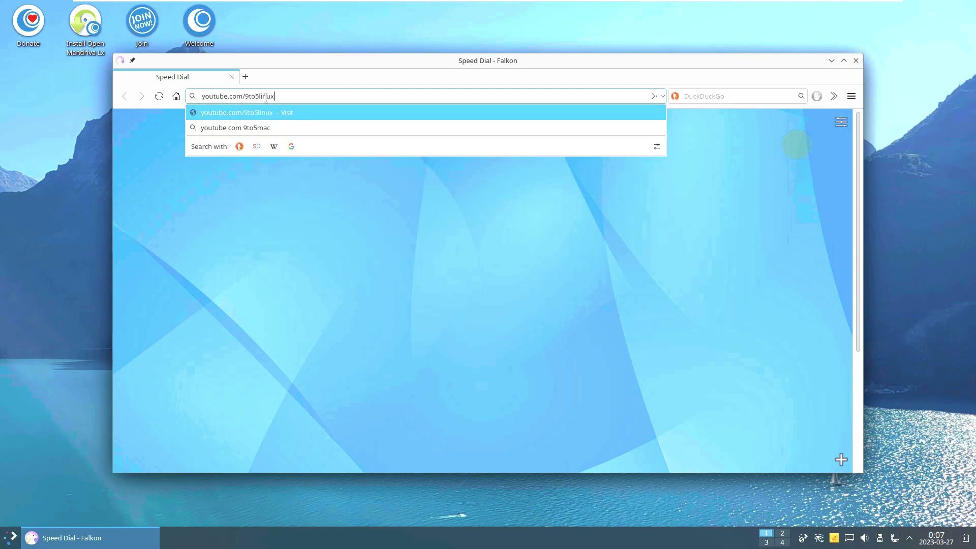
key(Return)
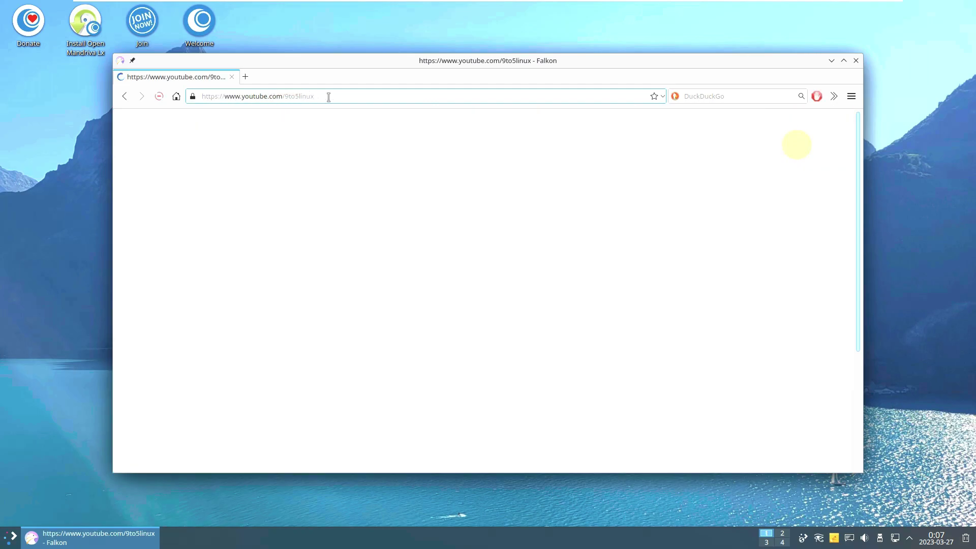
Step: Pause the channel trailer video and highlight the channel's web address
drag(329, 97, 201, 99)
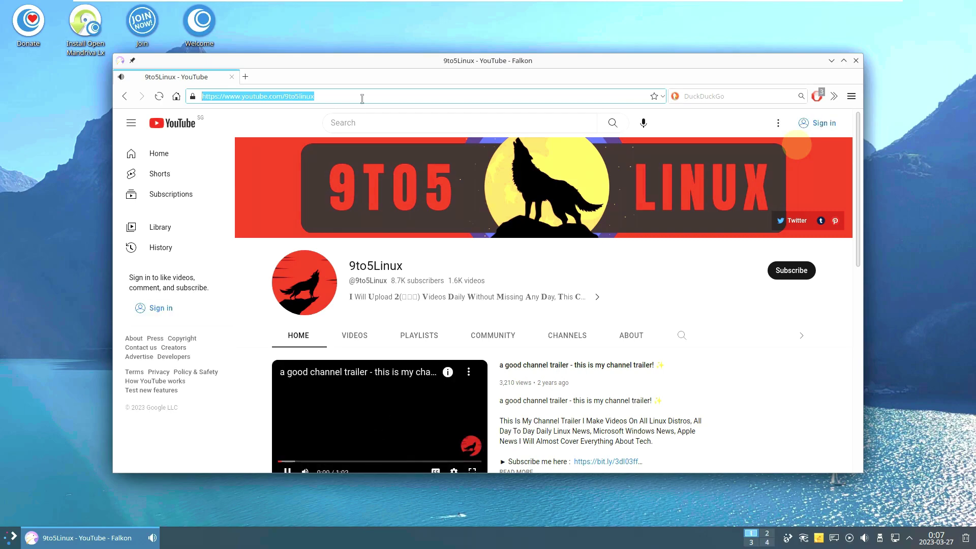
scroll(308, 408, down, 2)
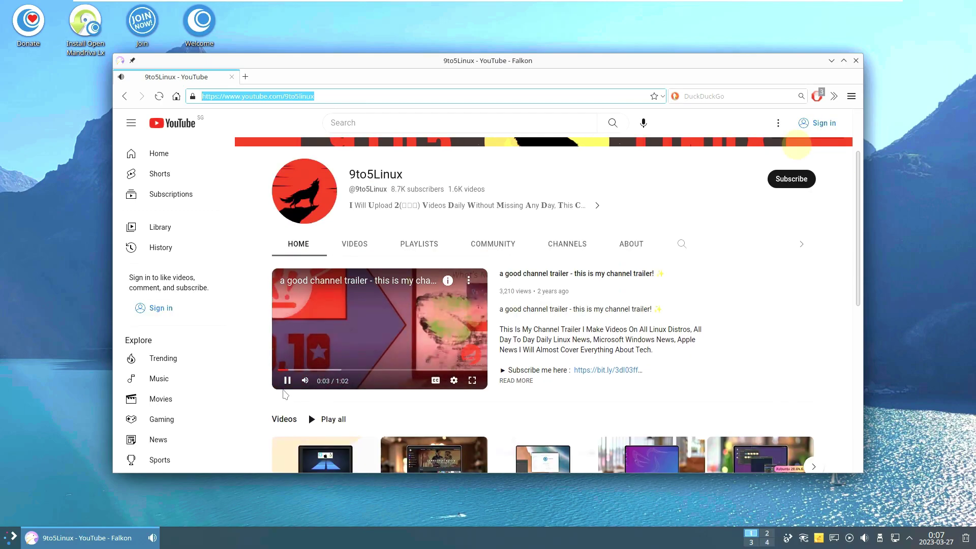
click(286, 381)
scroll(333, 397, up, 1)
scroll(333, 395, up, 2)
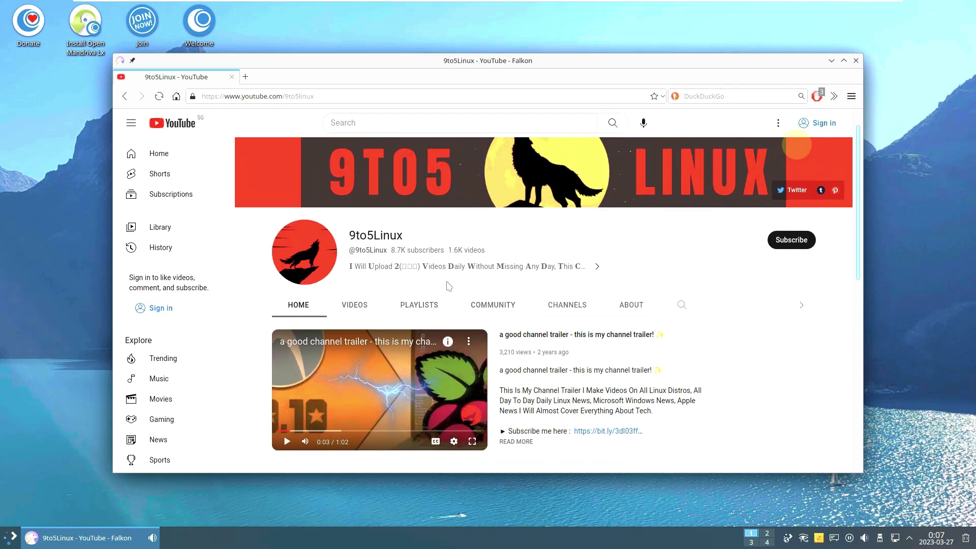
drag(318, 96, 243, 97)
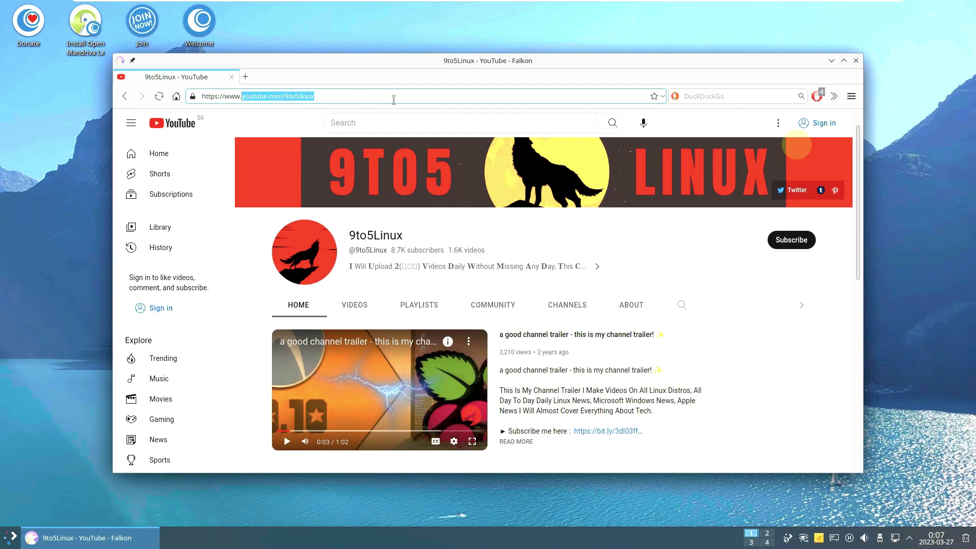
Step: Browse the channel's playlists and view the contents of the Linux playlist
click(429, 304)
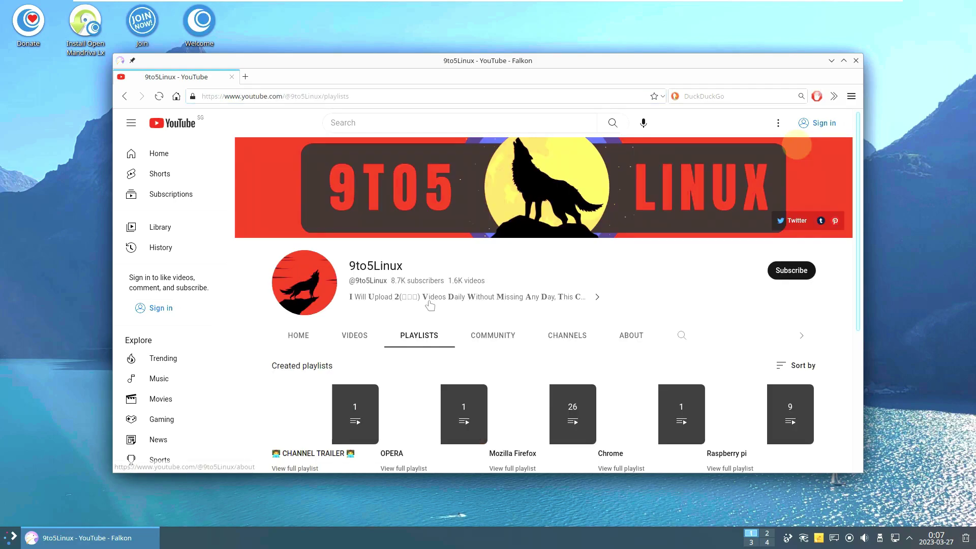
scroll(431, 305, down, 2)
scroll(432, 305, down, 2)
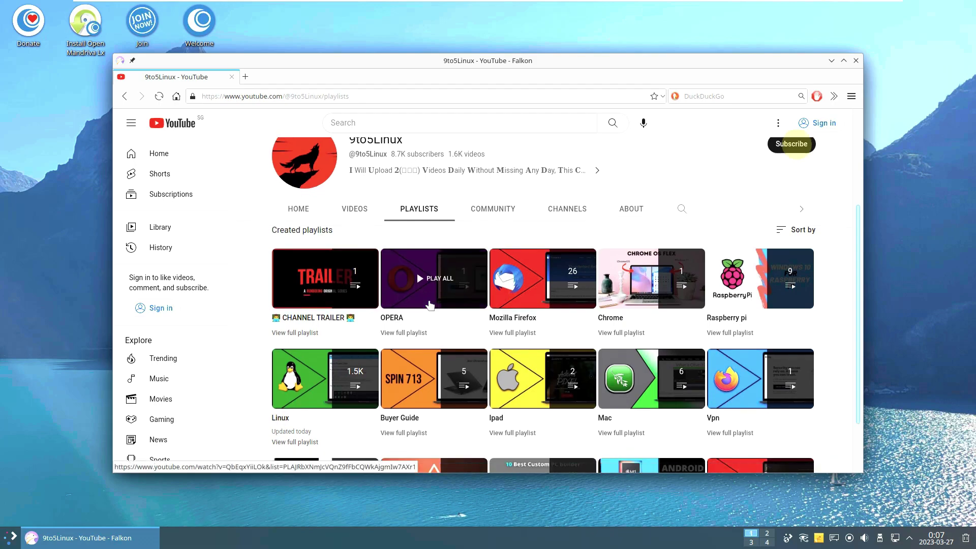
click(299, 394)
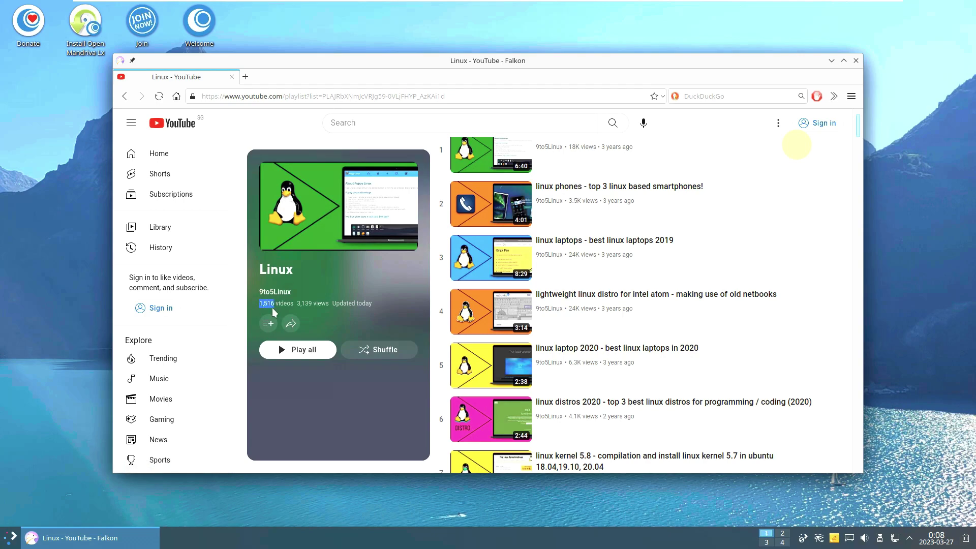
scroll(213, 213, up, 1)
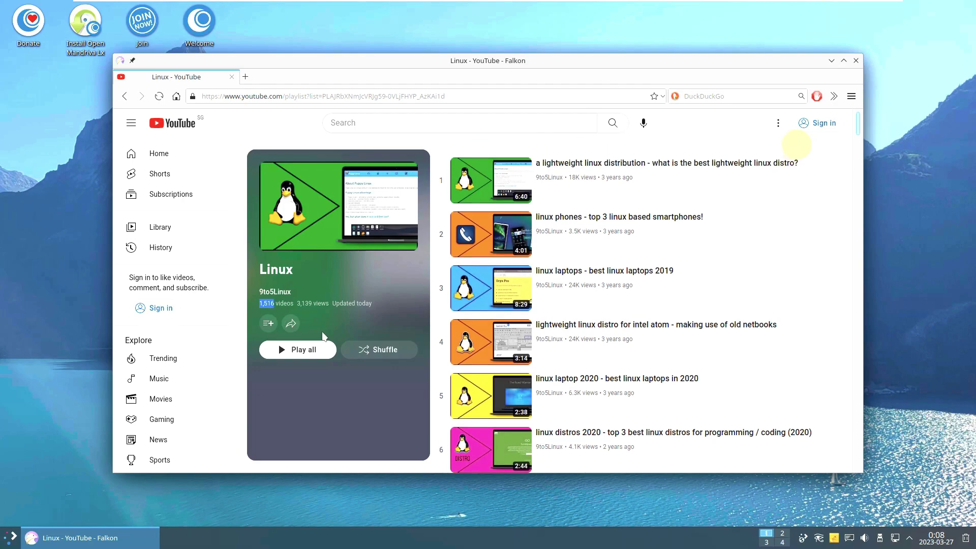
Step: Return to the channel, examine the description and weekly schedule on its About page, and close Falkon
click(127, 97)
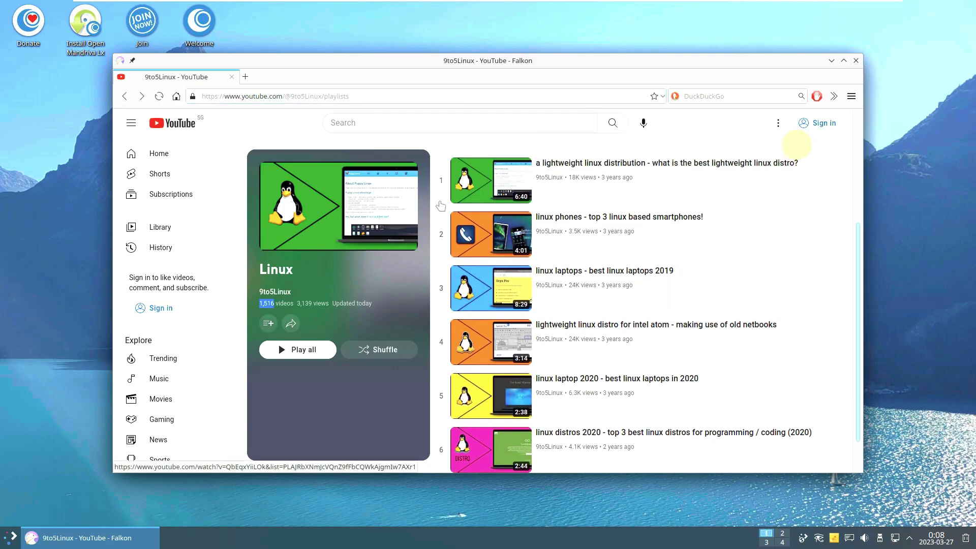
click(682, 244)
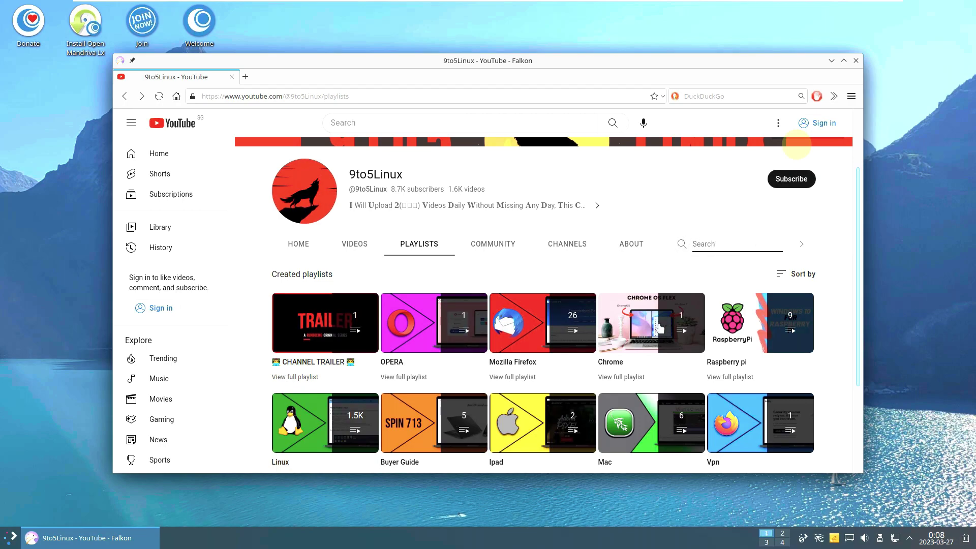
click(641, 304)
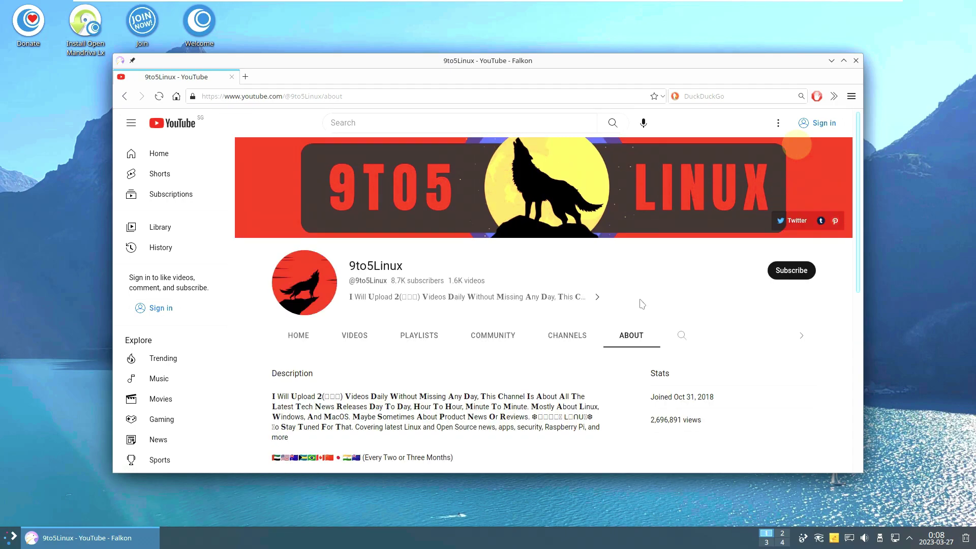
scroll(446, 324, down, 1)
drag(464, 336, 273, 340)
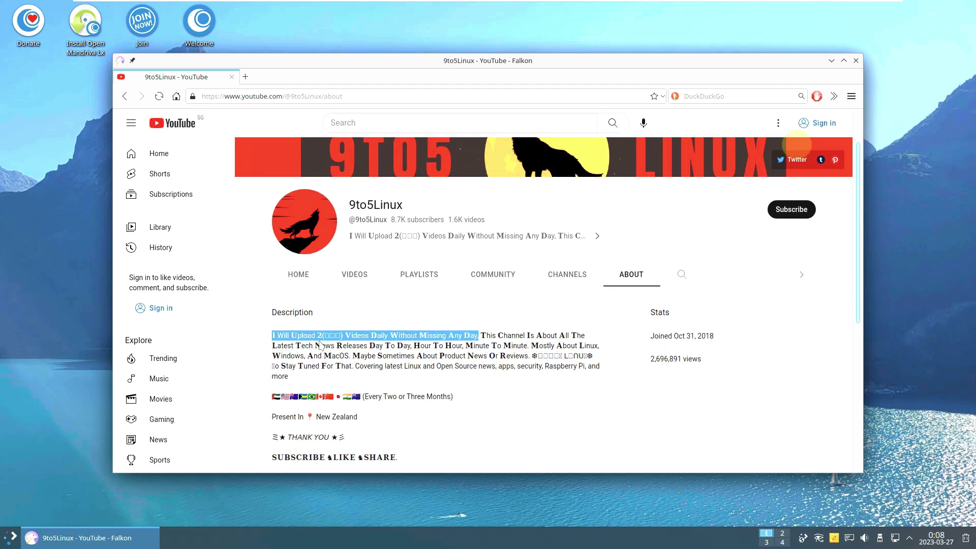
scroll(320, 345, down, 3)
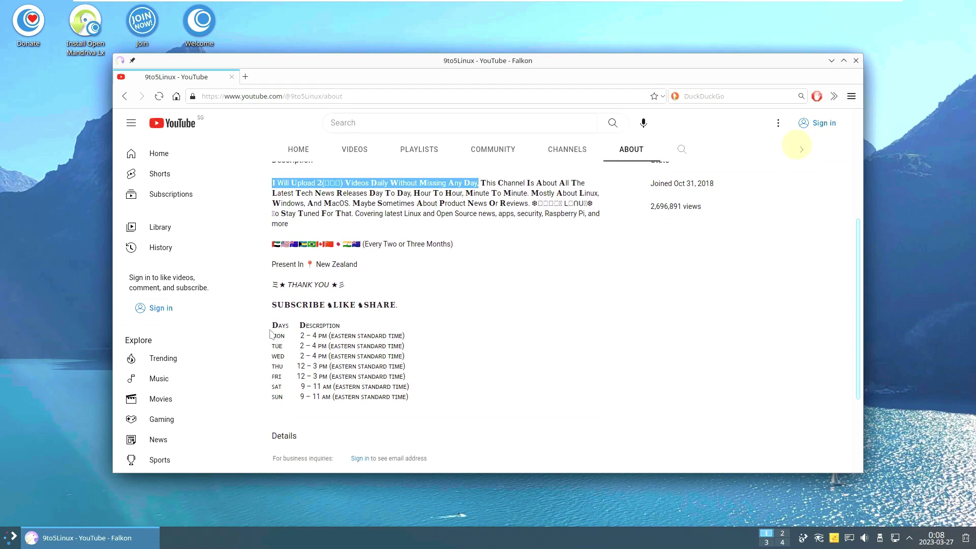
drag(274, 323, 414, 399)
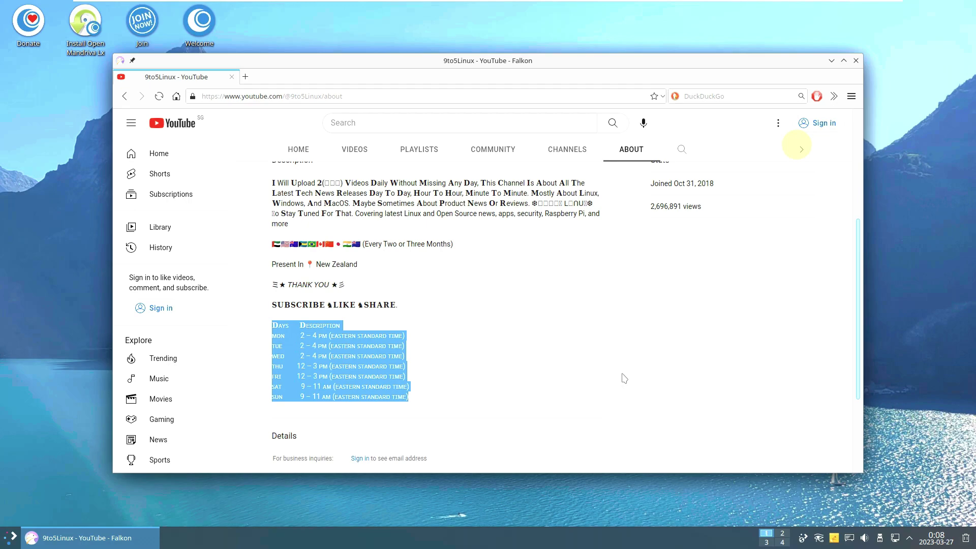
scroll(624, 378, up, 3)
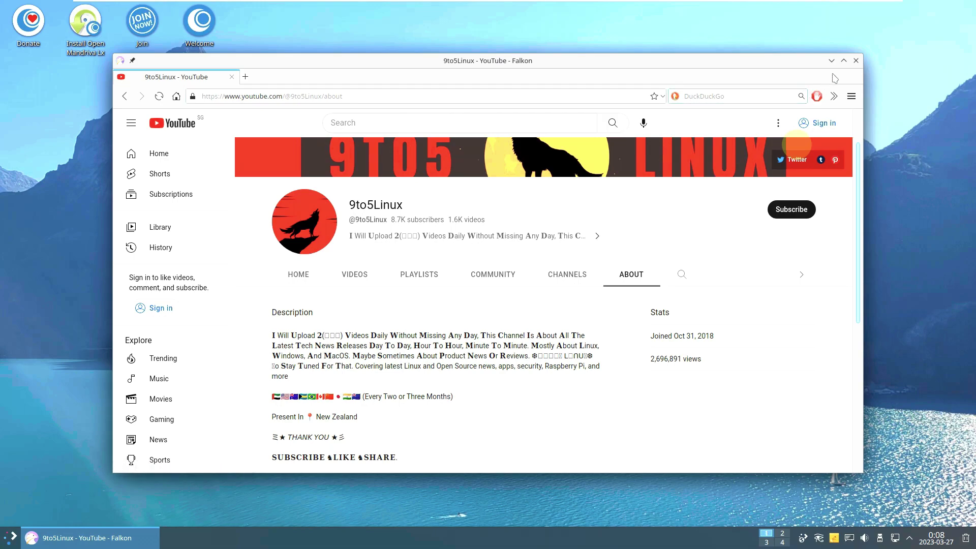
click(856, 62)
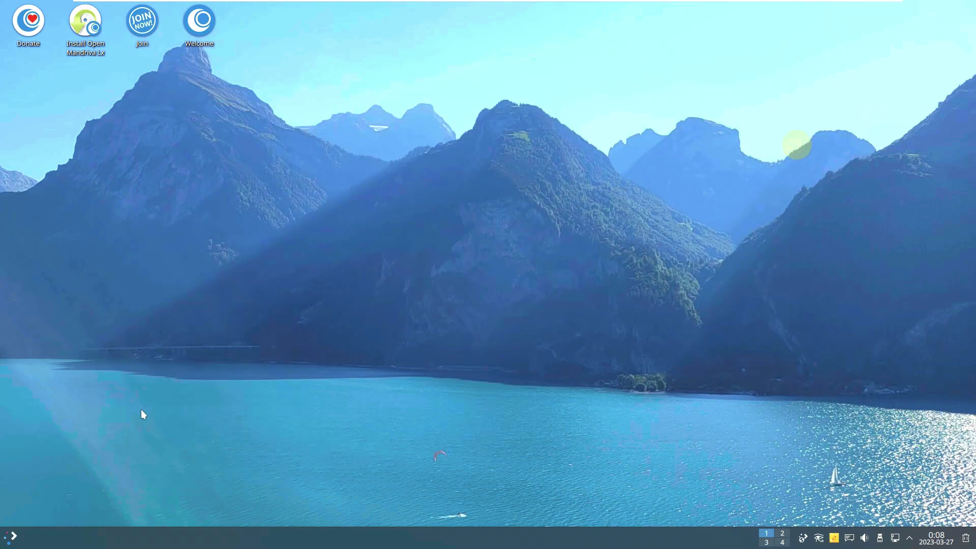
Step: Launch System Monitor from the System category and examine its Overview page
click(12, 538)
mouse_move(55, 452)
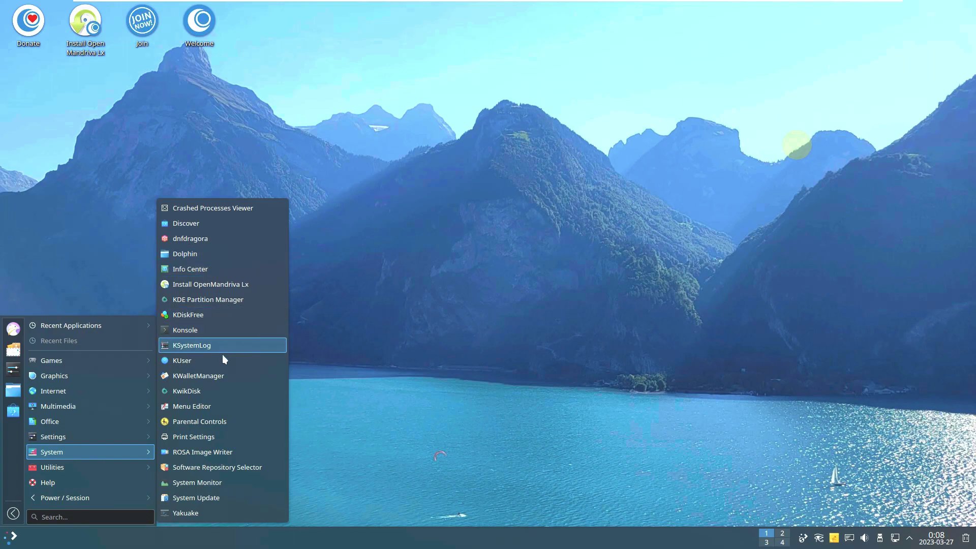
click(231, 488)
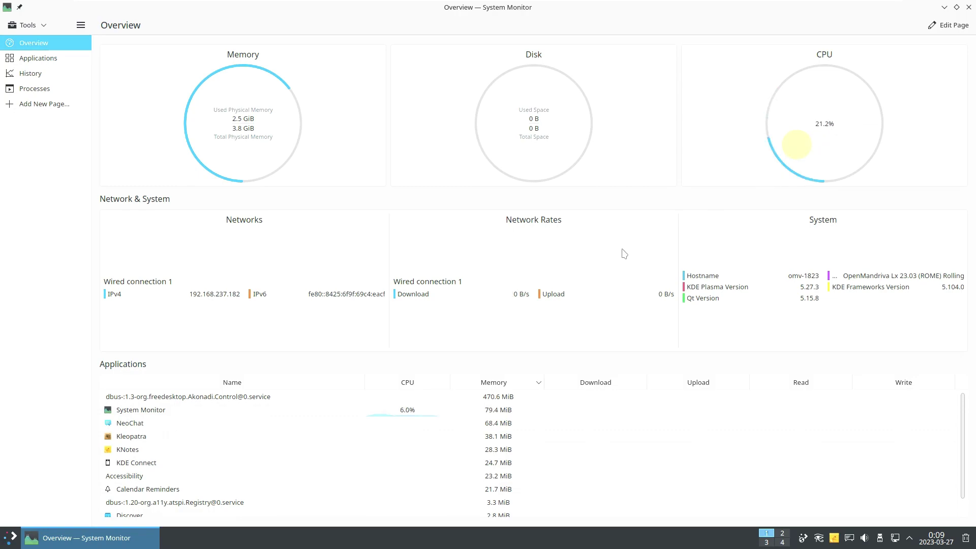
scroll(534, 442, down, 1)
scroll(534, 453, up, 1)
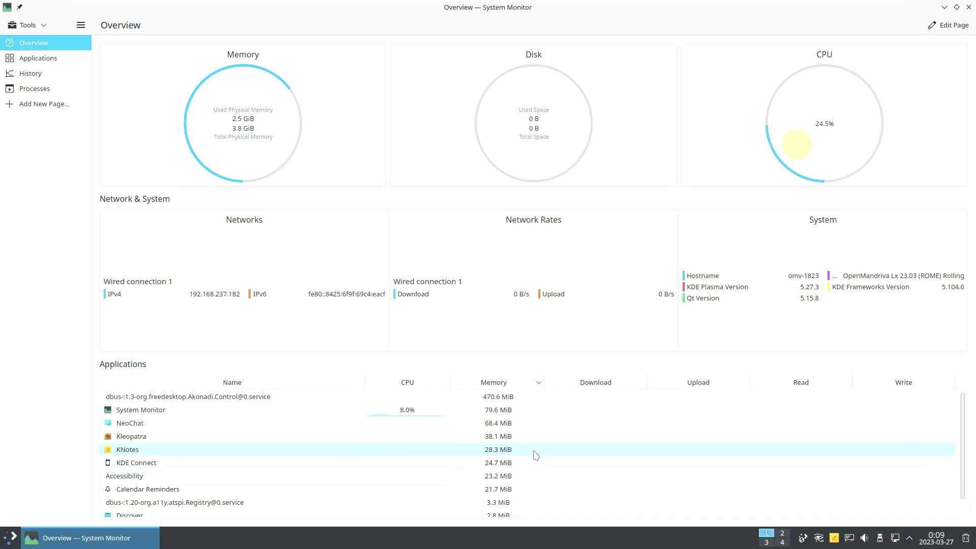
Step: Review the Applications, History and Processes pages, revisit the Overview page and close System Monitor
click(41, 58)
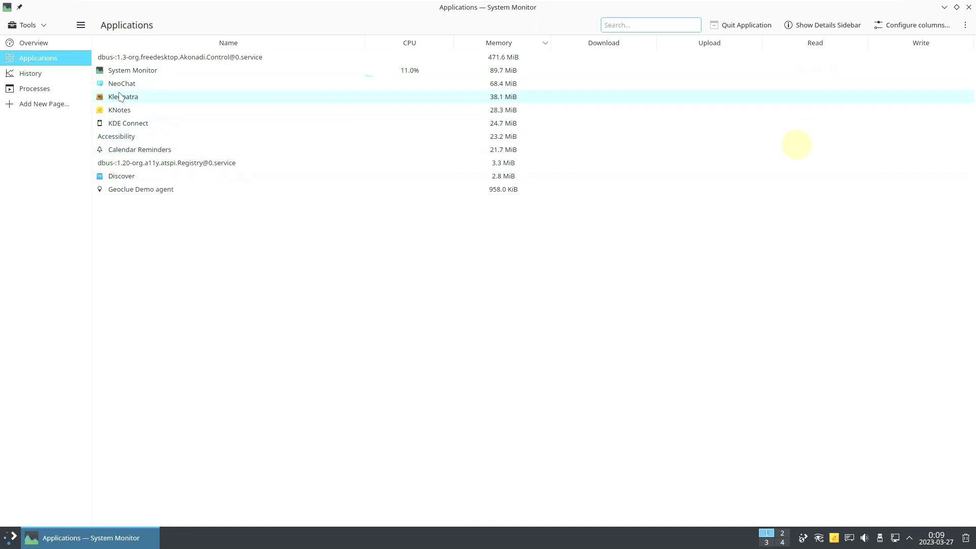
click(59, 72)
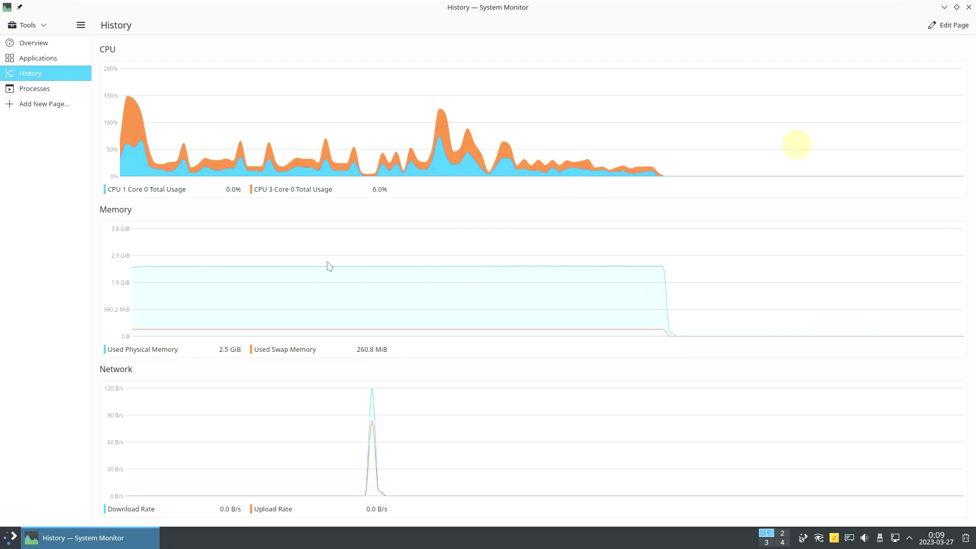
click(35, 89)
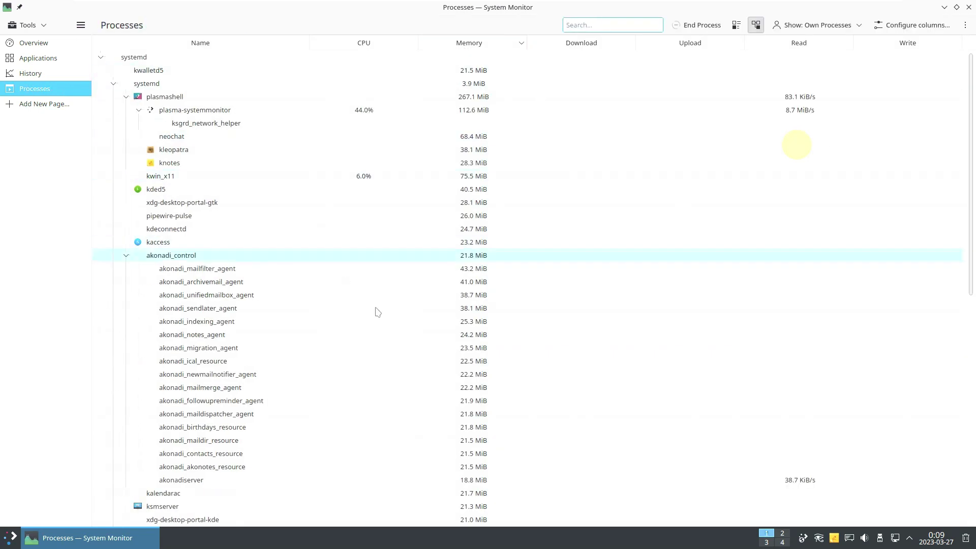
drag(971, 145, 974, 421)
drag(974, 364, 954, 136)
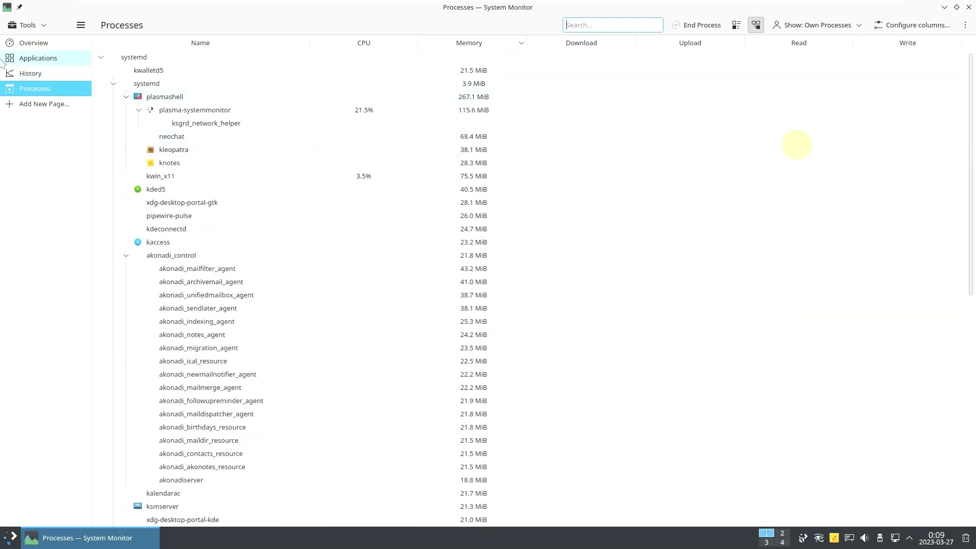
click(40, 42)
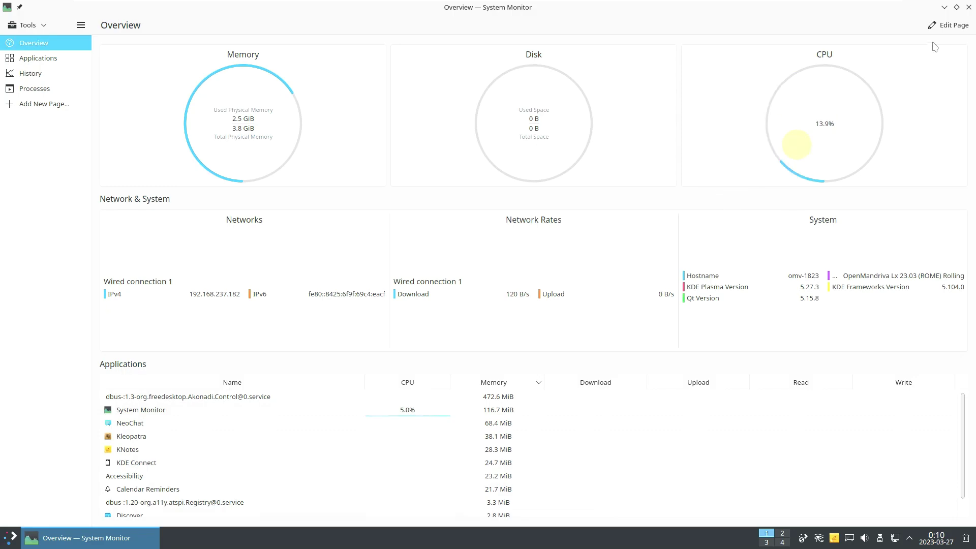
click(969, 8)
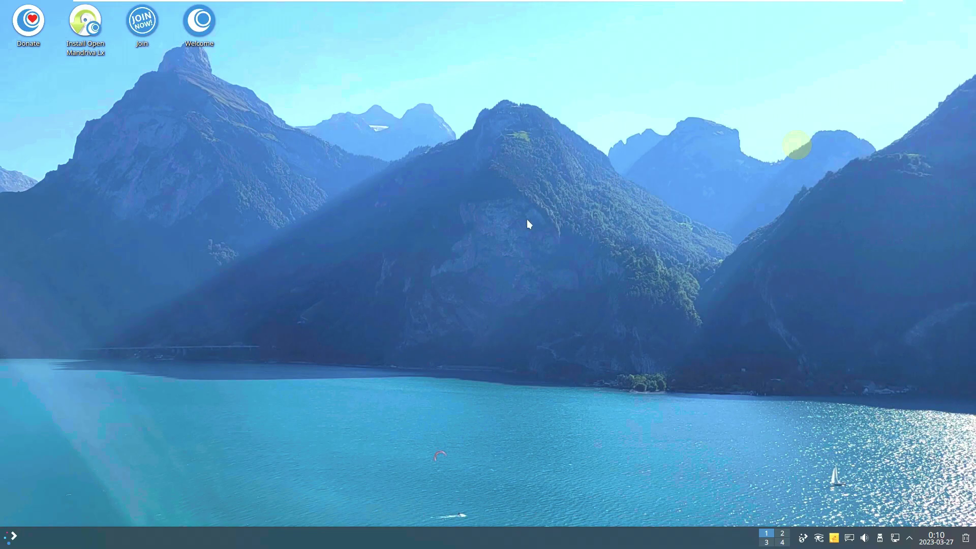
Step: Shut down the live session through the Power / Session options and confirm the shutdown
click(16, 536)
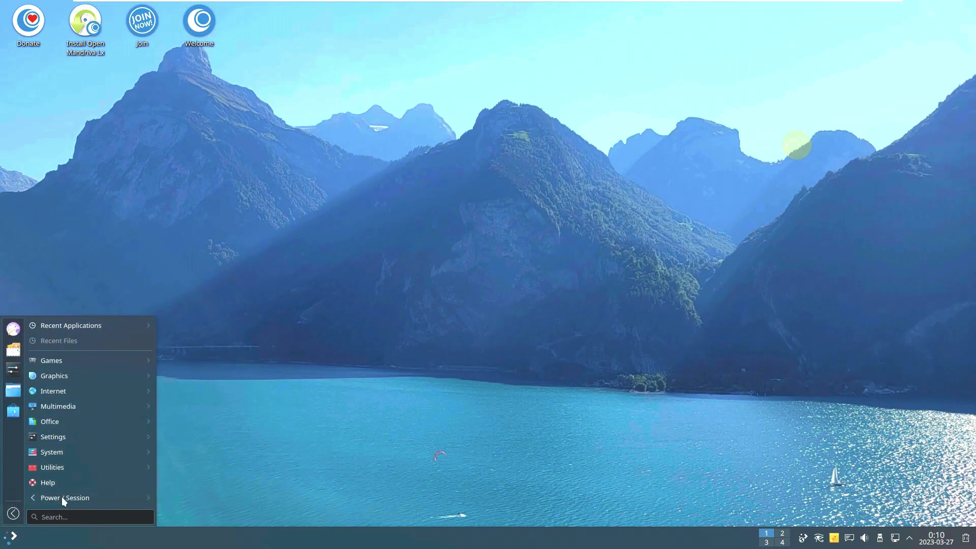
mouse_move(63, 496)
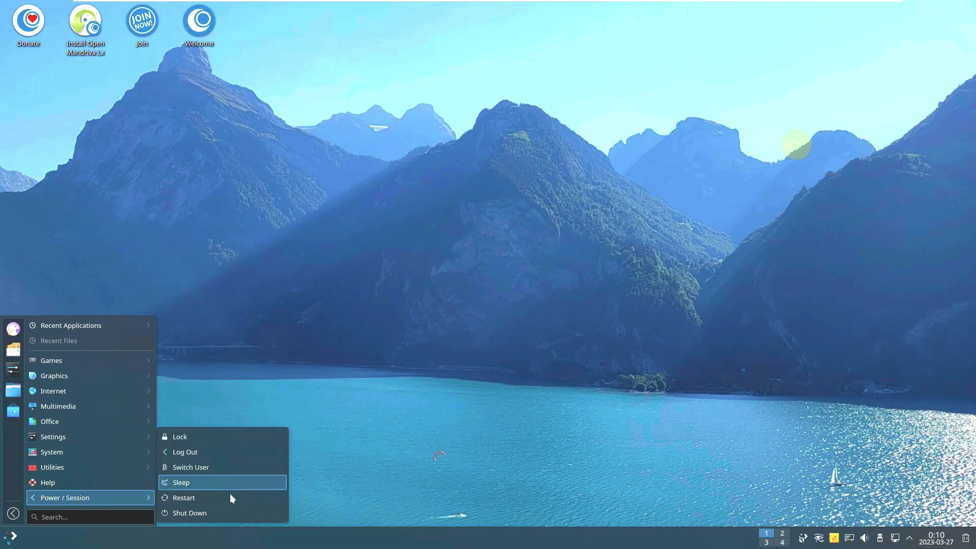
key(Return)
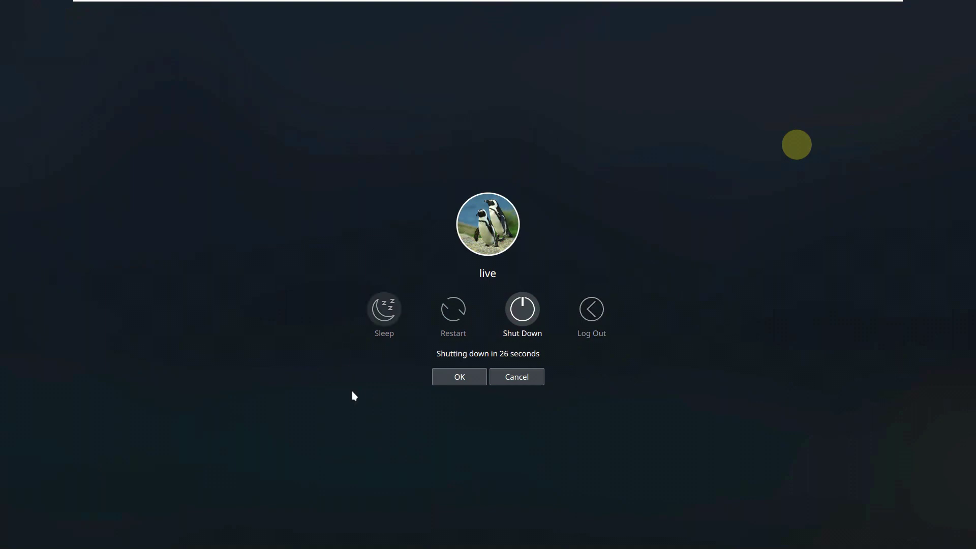
click(520, 322)
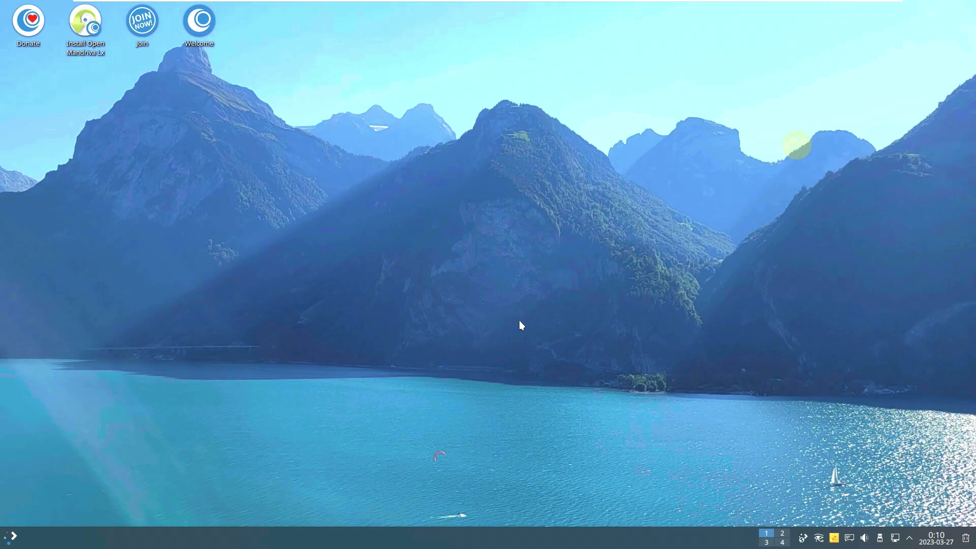